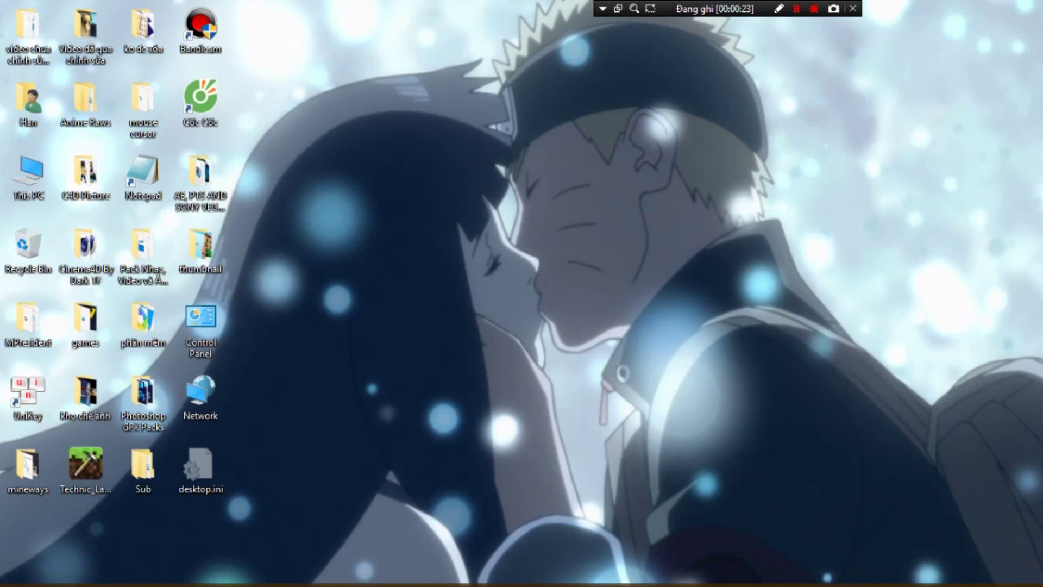
Bring the open Vegas Pro 13.0 AMV project to the front
click(168, 571)
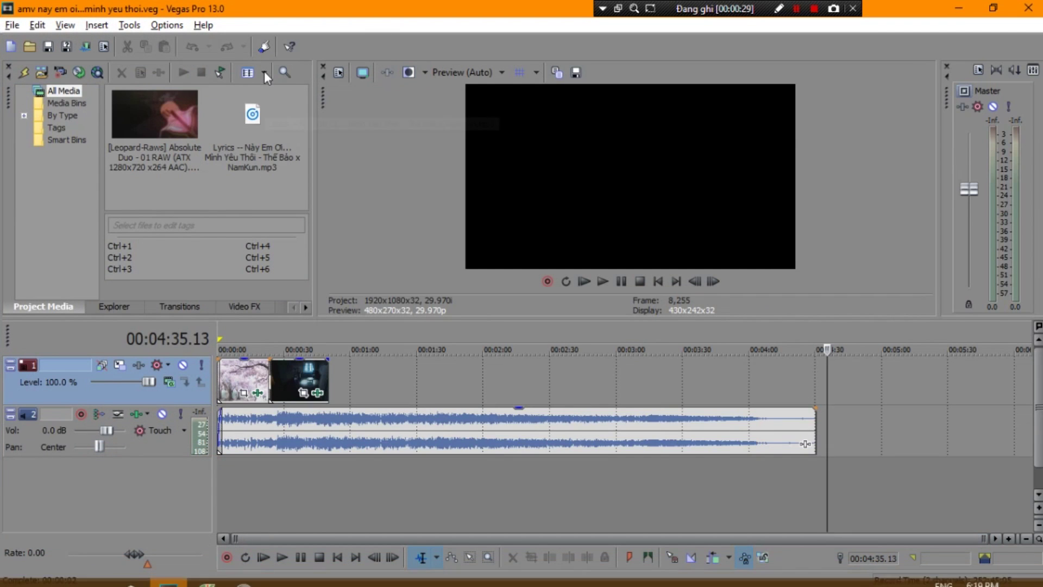
click(959, 8)
double_click(214, 29)
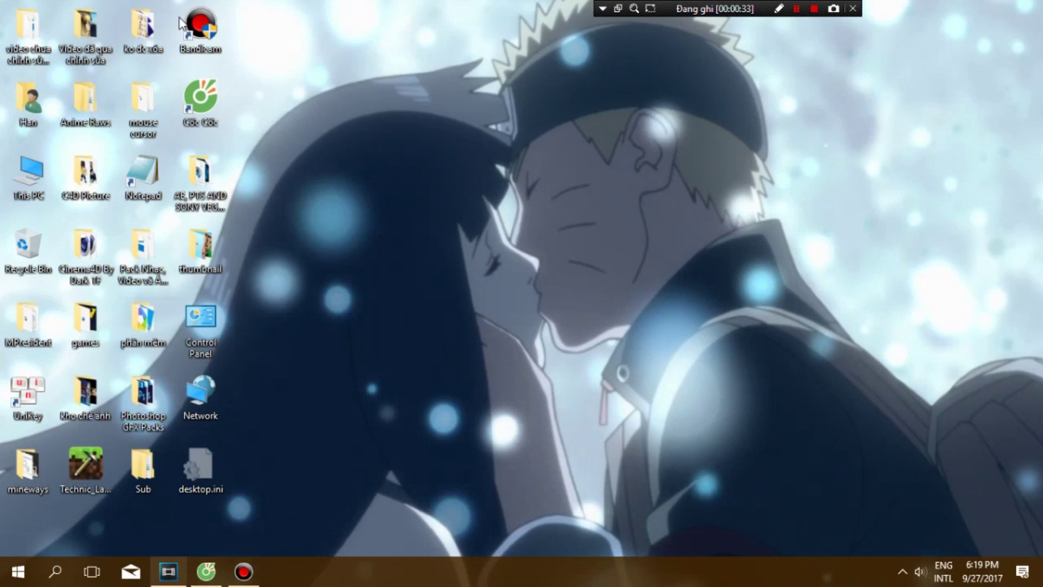
click(170, 570)
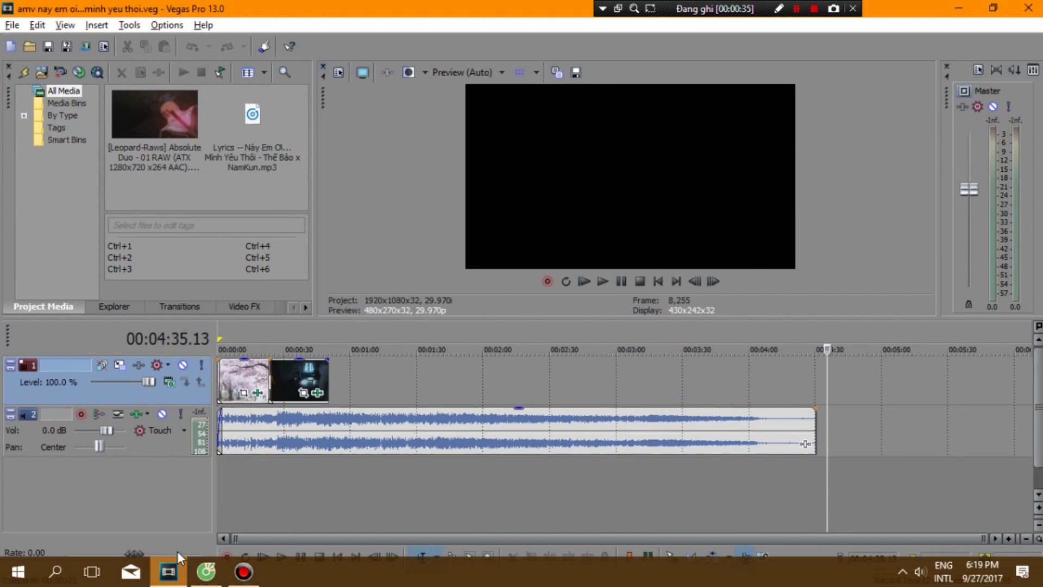
click(206, 571)
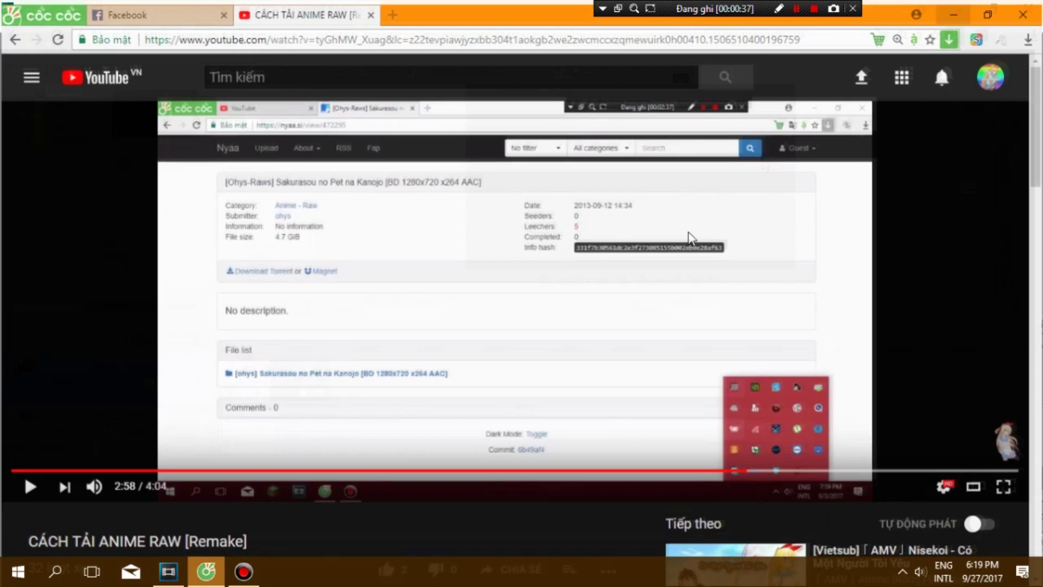
click(499, 81)
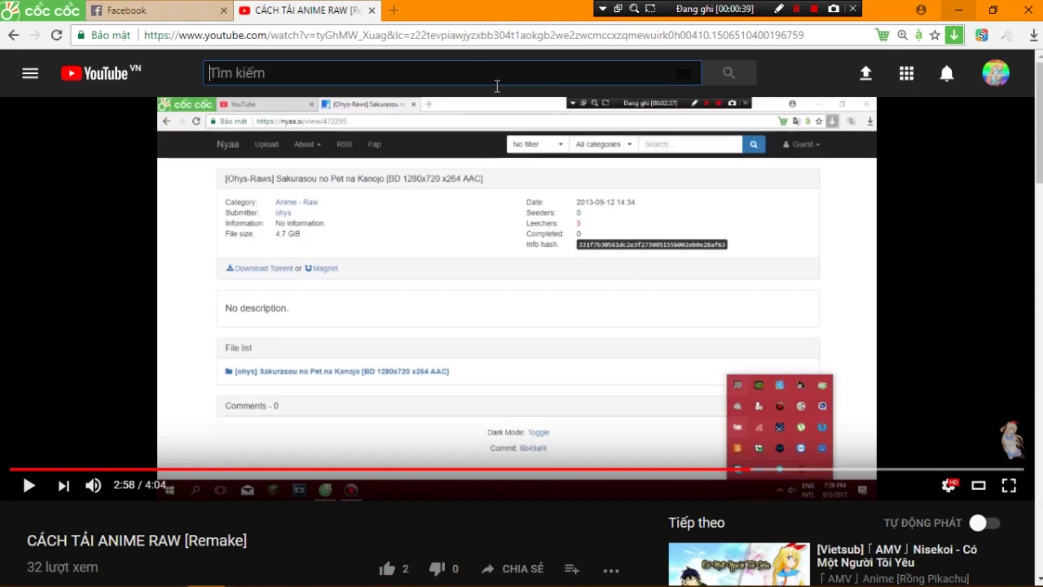
text(sony ve)
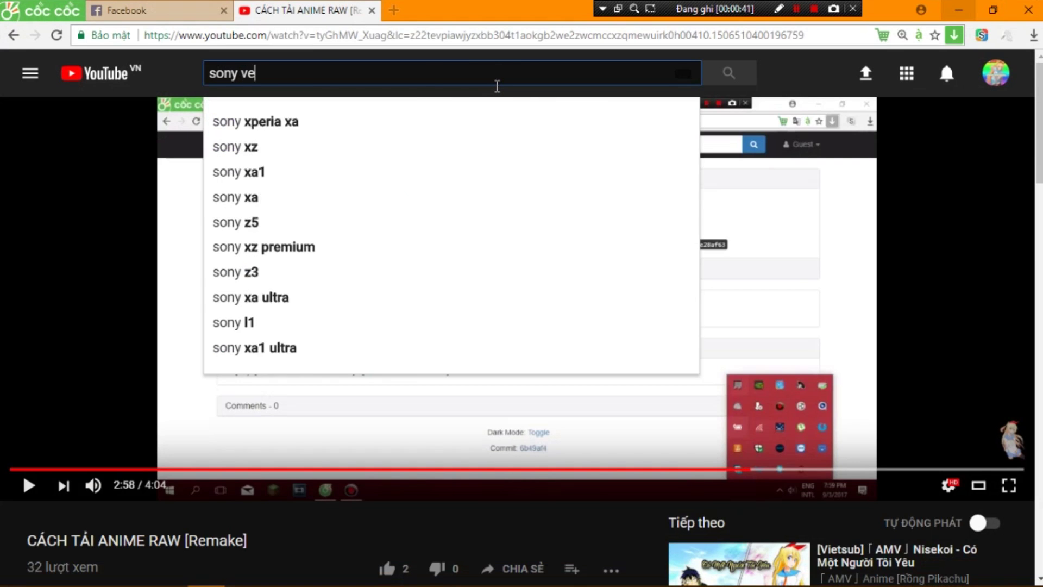
text(ga pro 2)
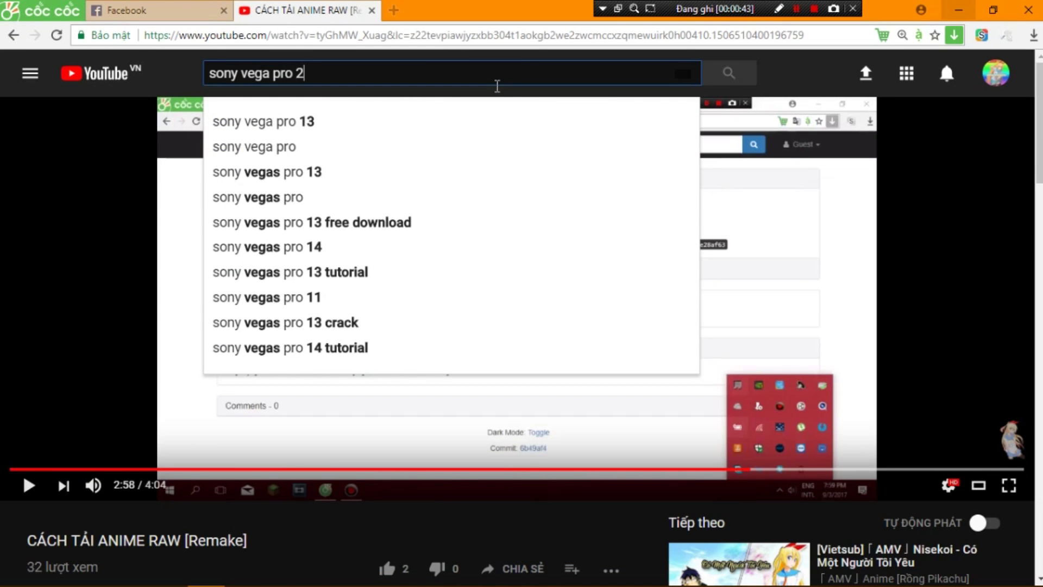
key(BackSpace)
text(14)
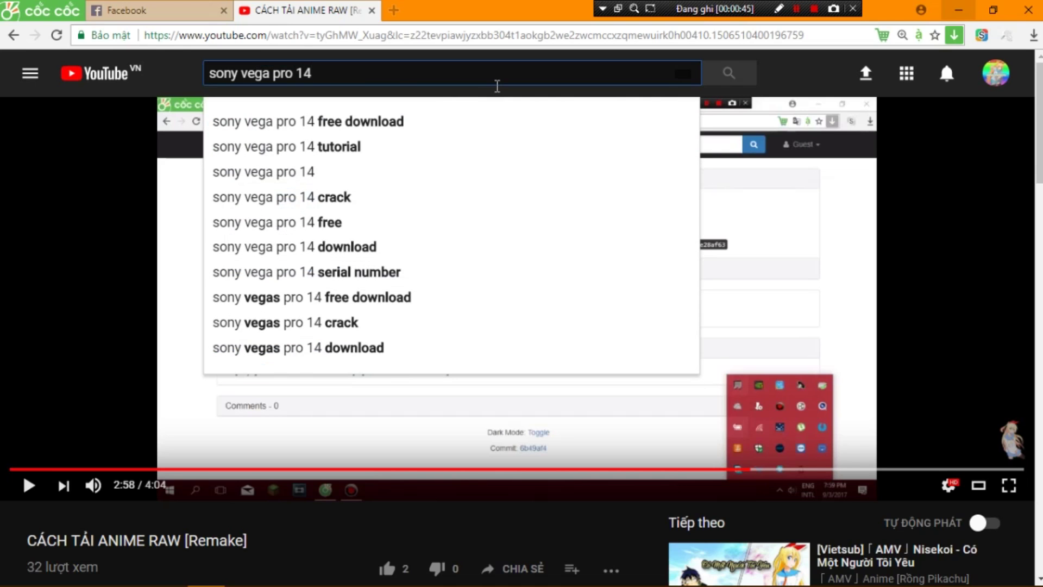
key(BackSpace)
text(4 crs)
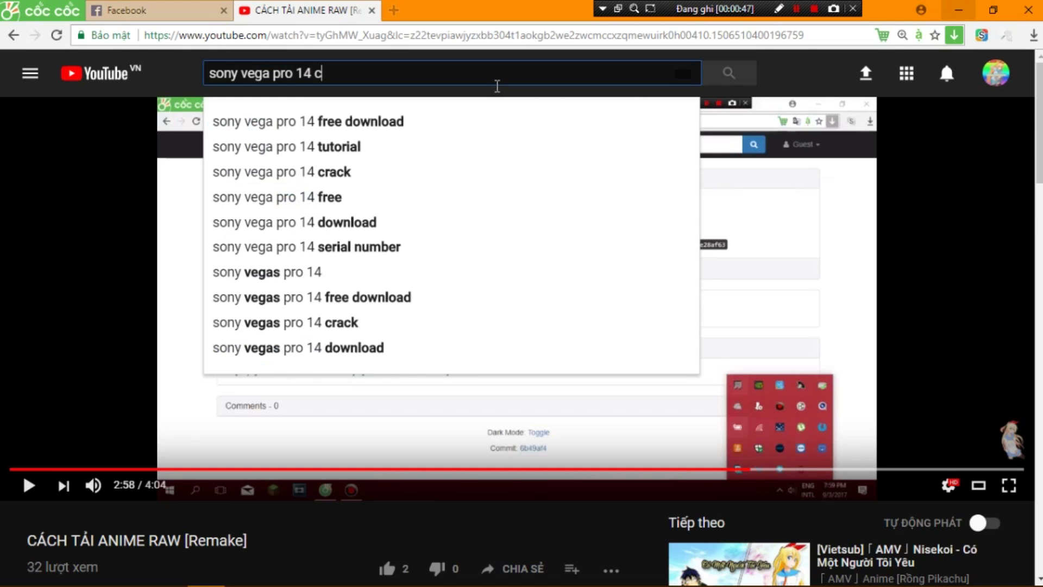
key(BackSpace)
key(BackSpace)
key(BackSpace)
key(BackSpace)
key(BackSpace)
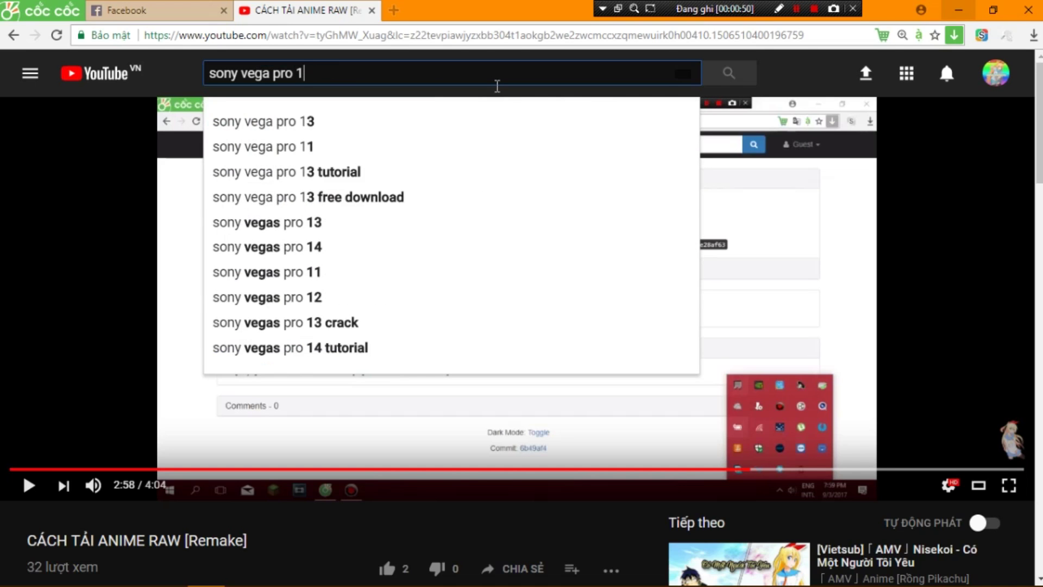
key(BackSpace)
text(3 crack)
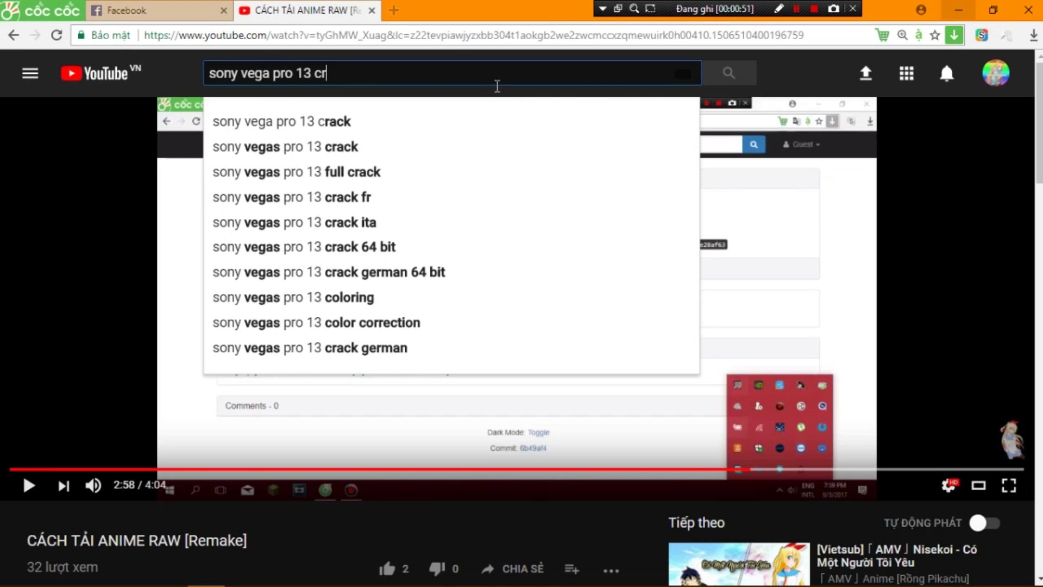
key(BackSpace)
key(BackSpace)
key(BackSpace)
key(BackSpace)
key(BackSpace)
key(BackSpace)
key(BackSpace)
key(BackSpace)
key(BackSpace)
key(BackSpace)
key(BackSpace)
key(BackSpace)
key(BackSpace)
key(BackSpace)
key(BackSpace)
key(BackSpace)
key(BackSpace)
key(BackSpace)
key(BackSpace)
key(BackSpace)
key(BackSpace)
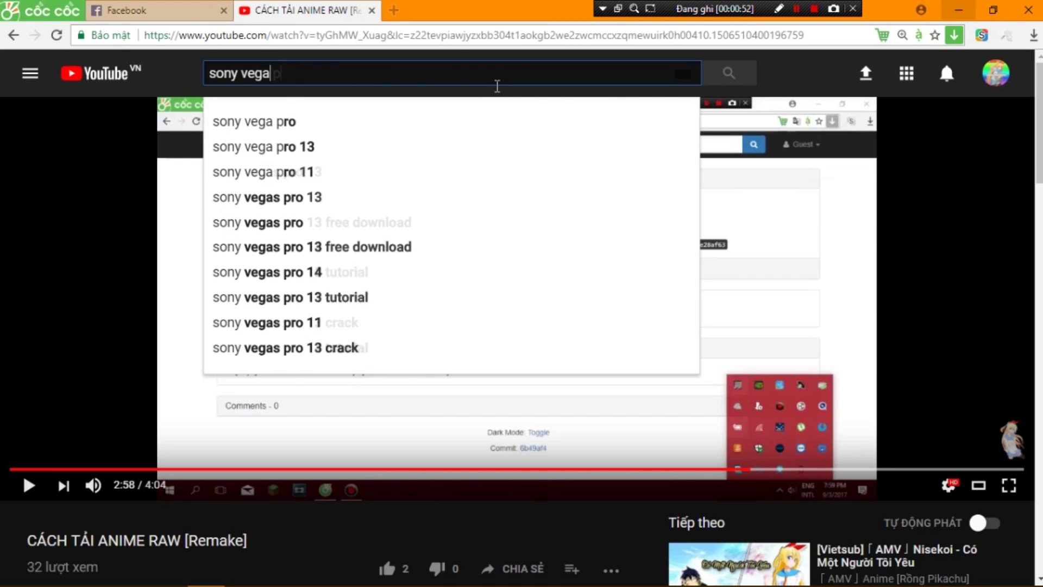
click(799, 87)
Switch to the Vegas Pro project and look over its timeline
mouse_move(183, 580)
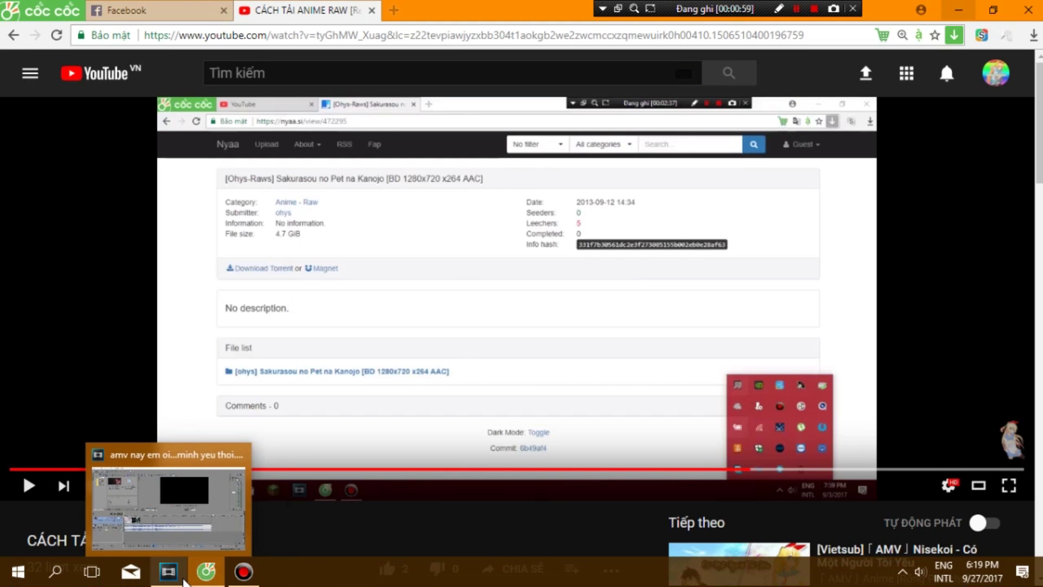
click(181, 580)
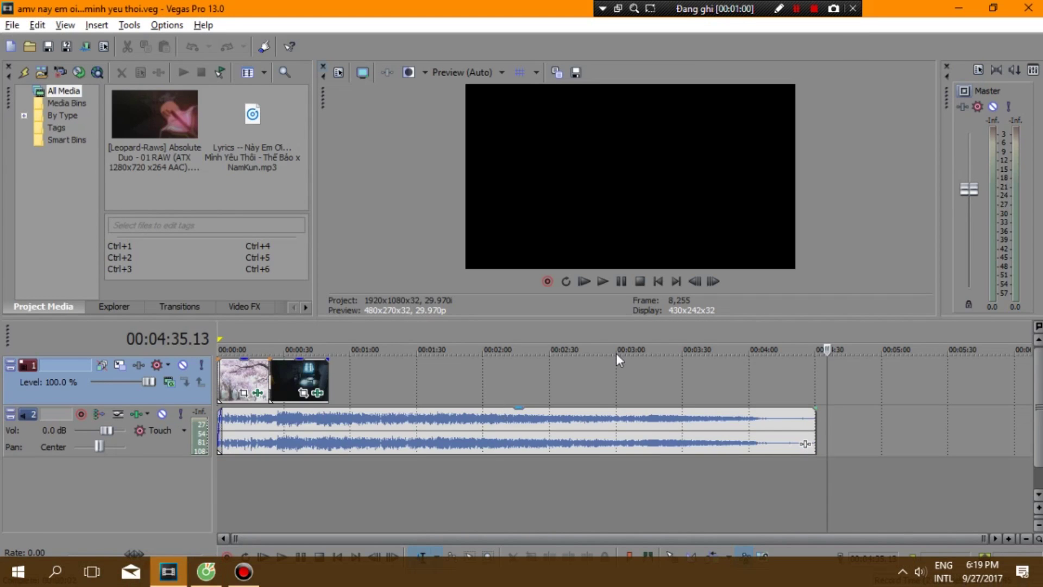
scroll(853, 335, down, 6)
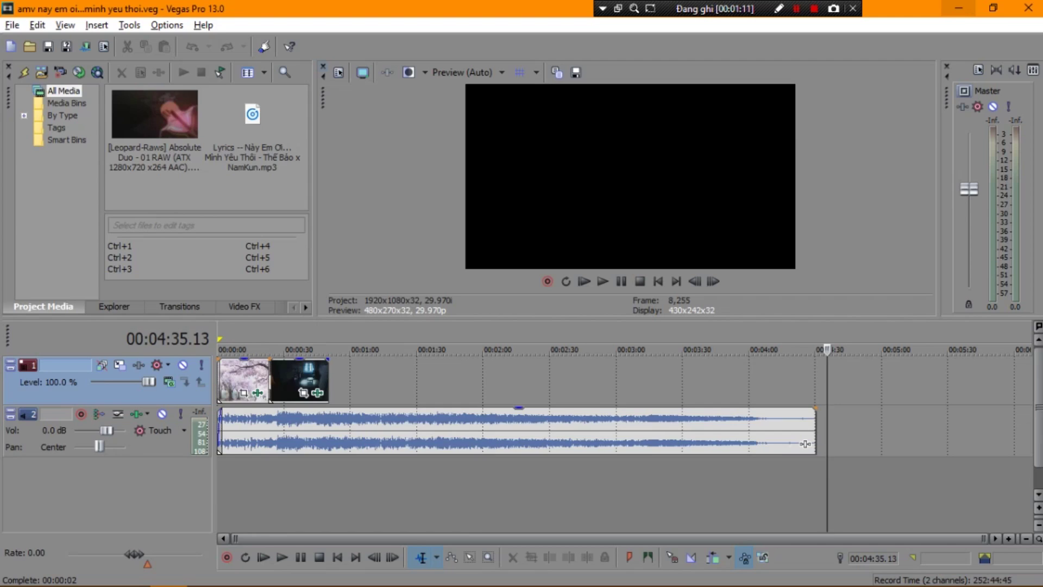
Open the Anime Raws folder on the desktop and look through the raw anime folders it contains
click(959, 8)
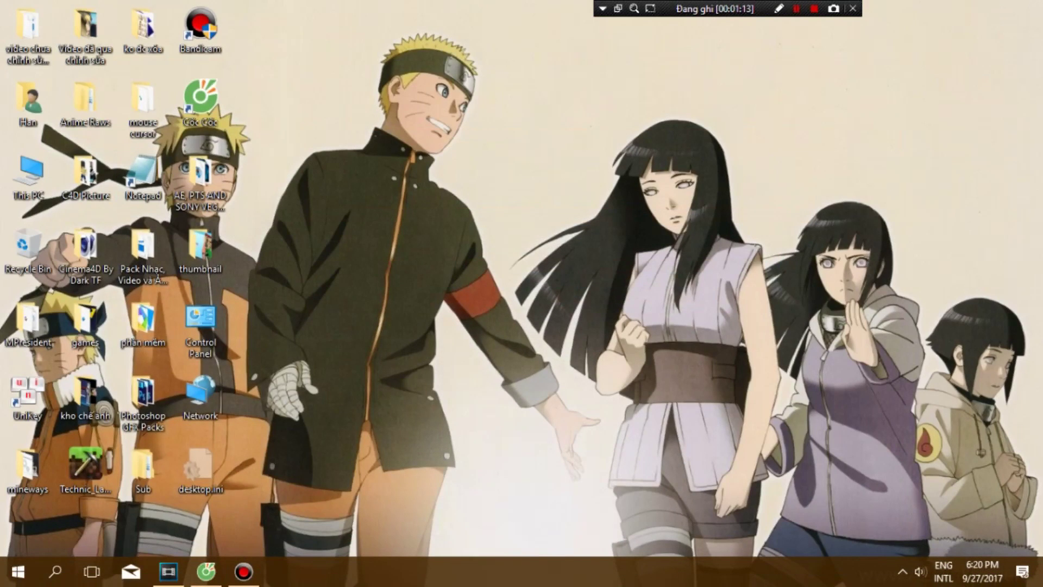
drag(97, 108, 92, 99)
double_click(87, 100)
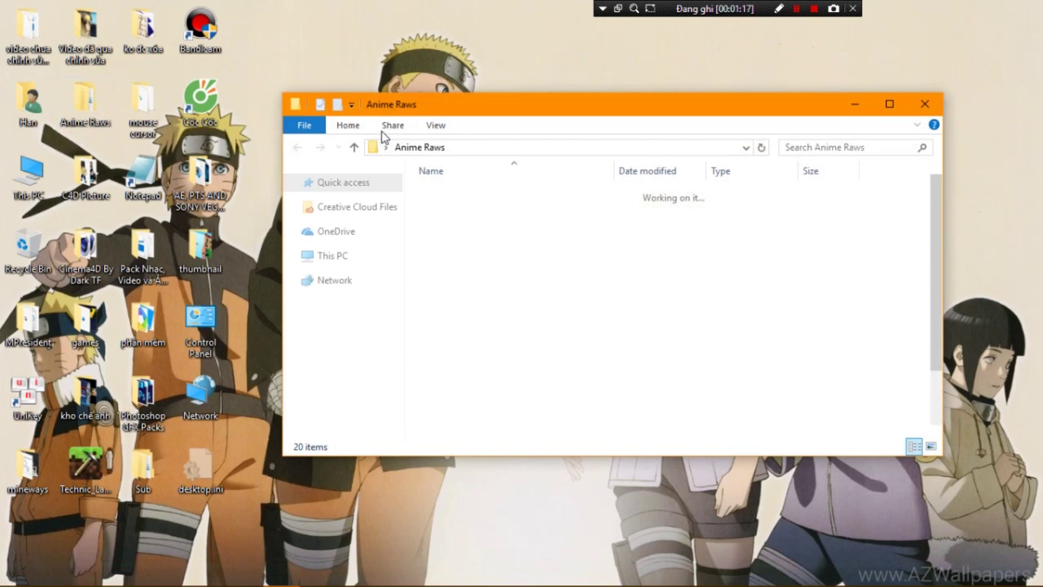
drag(368, 105, 364, 119)
scroll(294, 207, down, 2)
scroll(298, 233, up, 2)
scroll(288, 296, down, 2)
scroll(314, 250, up, 2)
drag(899, 240, 565, 454)
click(594, 323)
scroll(594, 323, up, 2)
drag(883, 220, 565, 453)
click(657, 210)
scroll(660, 201, up, 2)
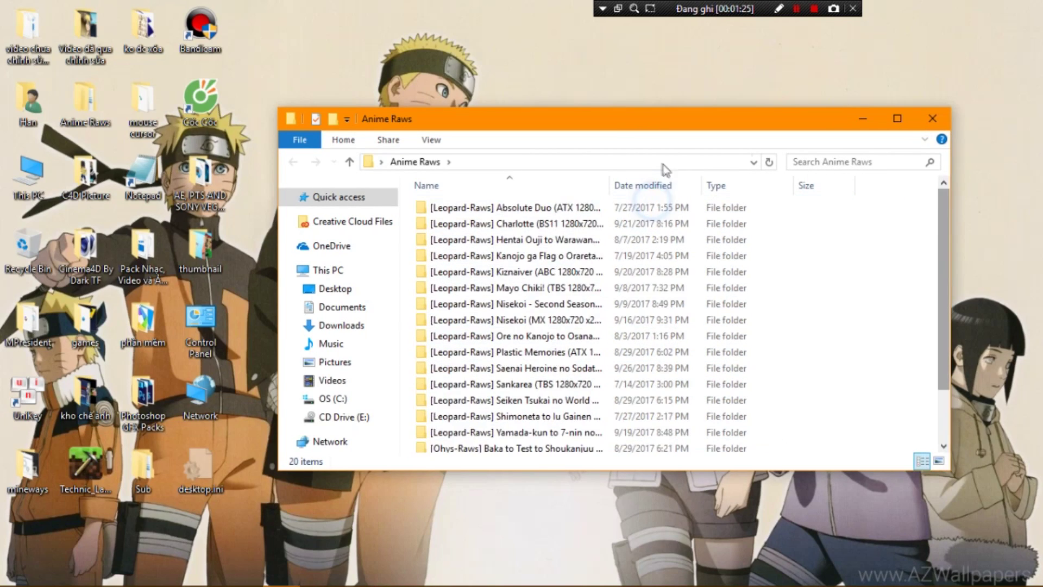
scroll(636, 191, down, 2)
scroll(344, 333, up, 2)
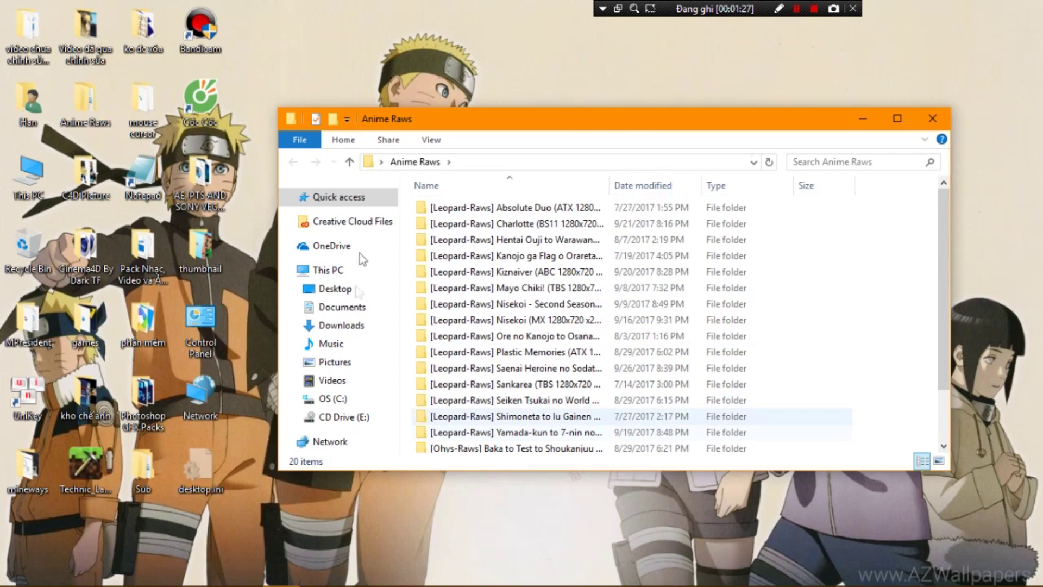
scroll(329, 171, down, 2)
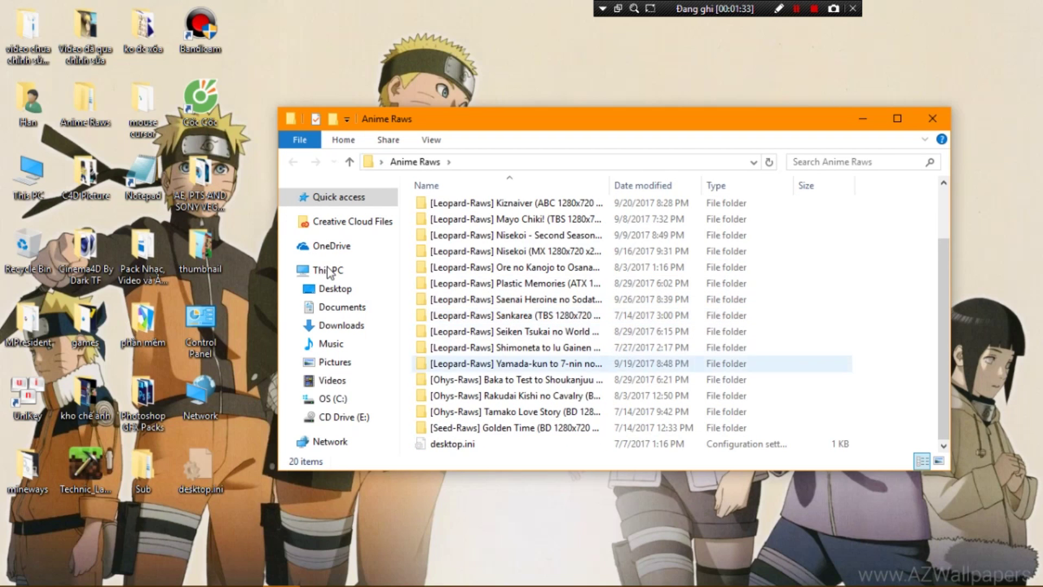
scroll(328, 271, up, 2)
Switch to Vegas Pro and play the AMV from the start of the timeline through the two video clips
mouse_move(206, 586)
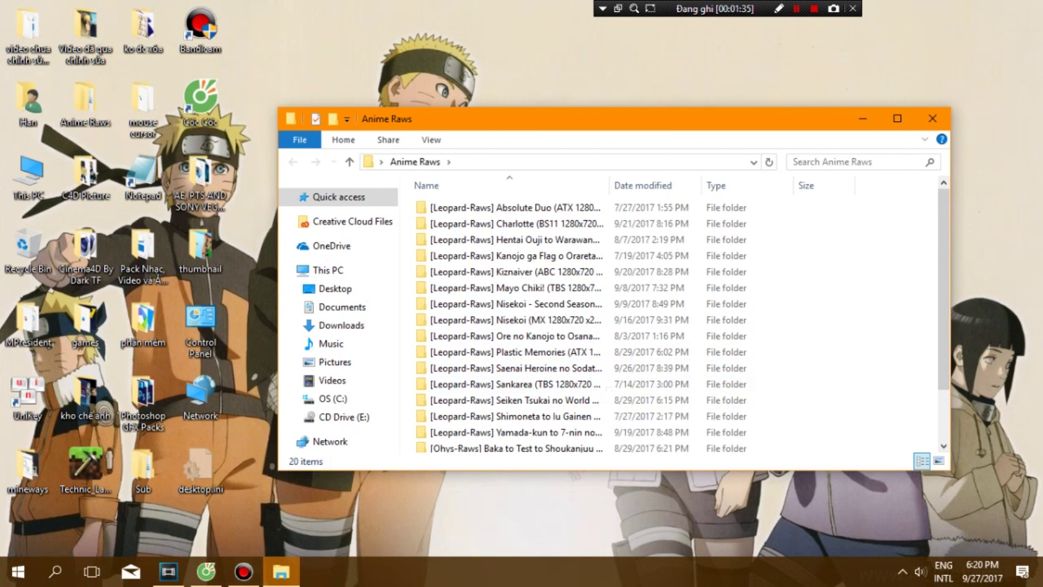
click(169, 571)
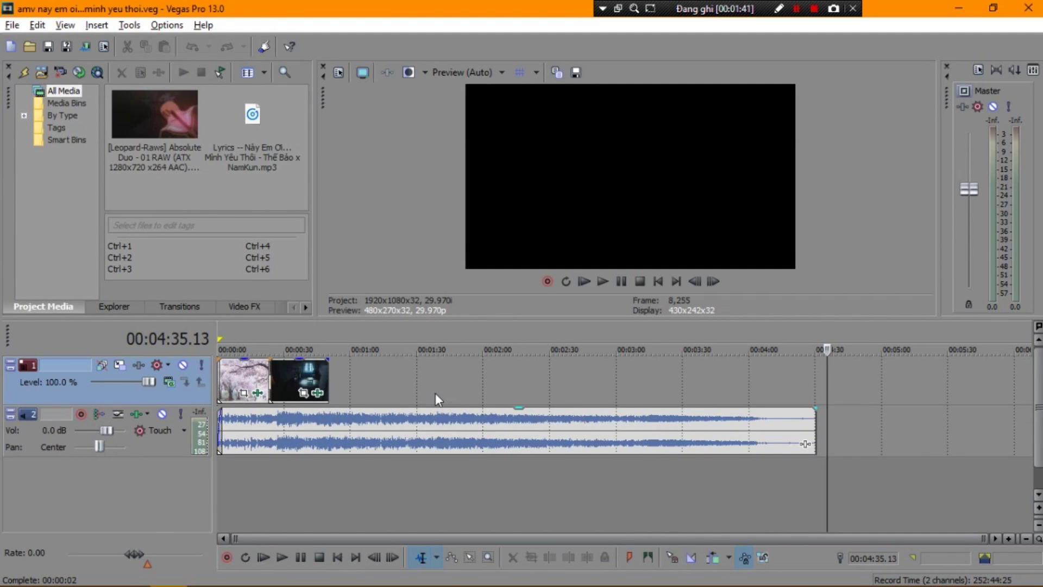
click(223, 337)
key(space)
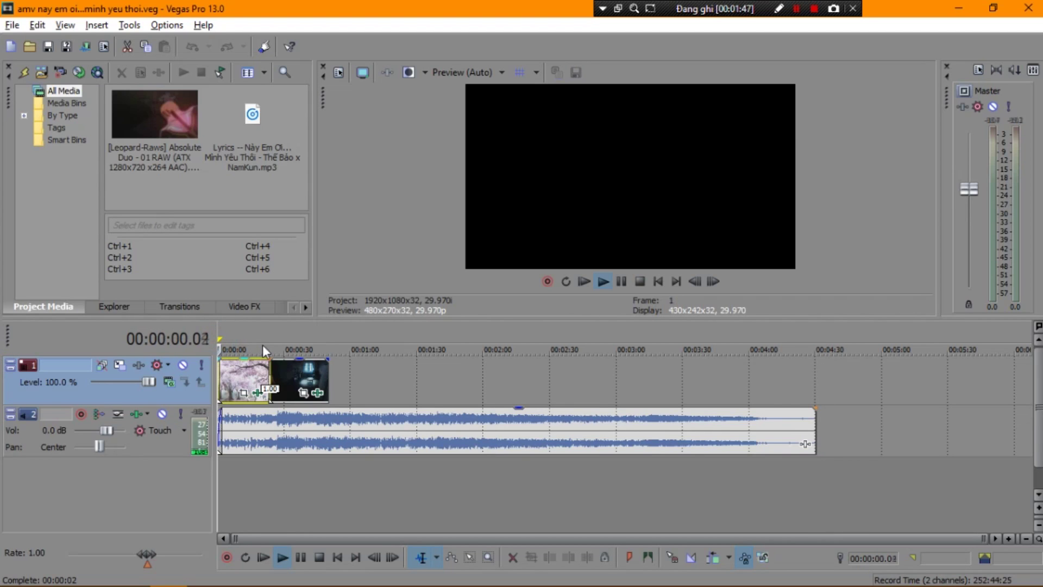
scroll(266, 347, up, 1)
scroll(266, 347, up, 2)
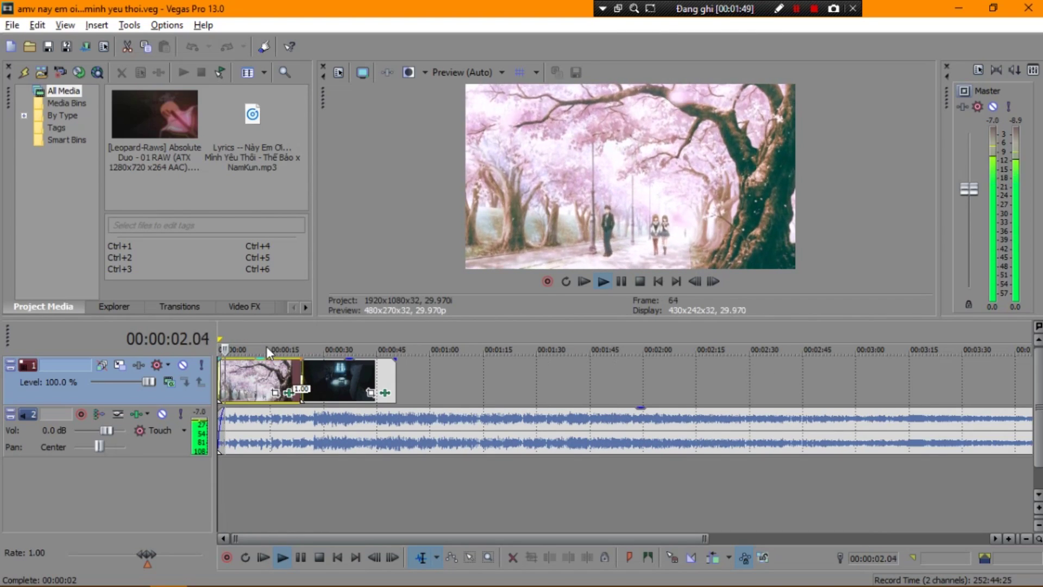
key(space)
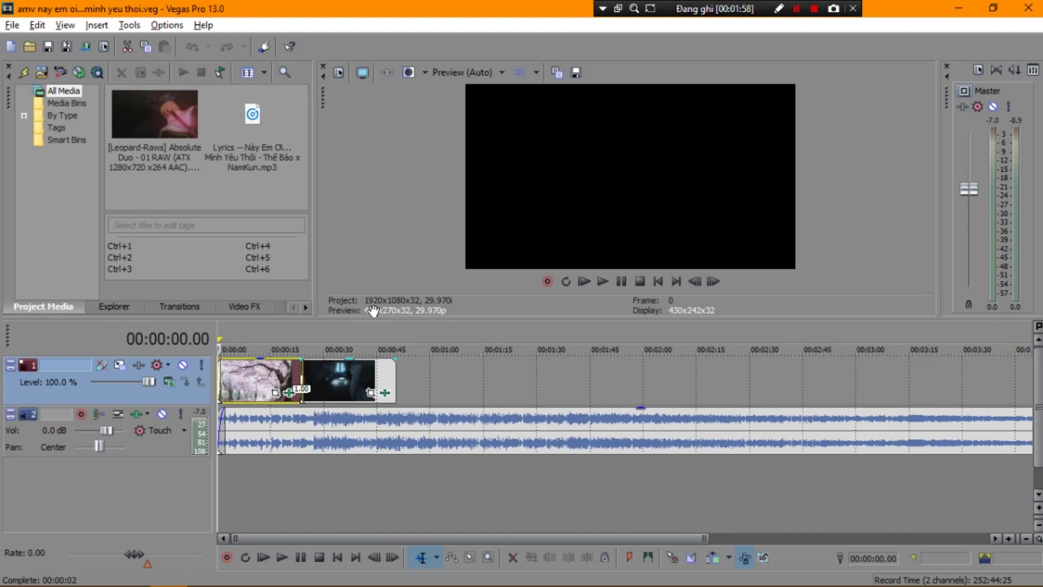
key(space)
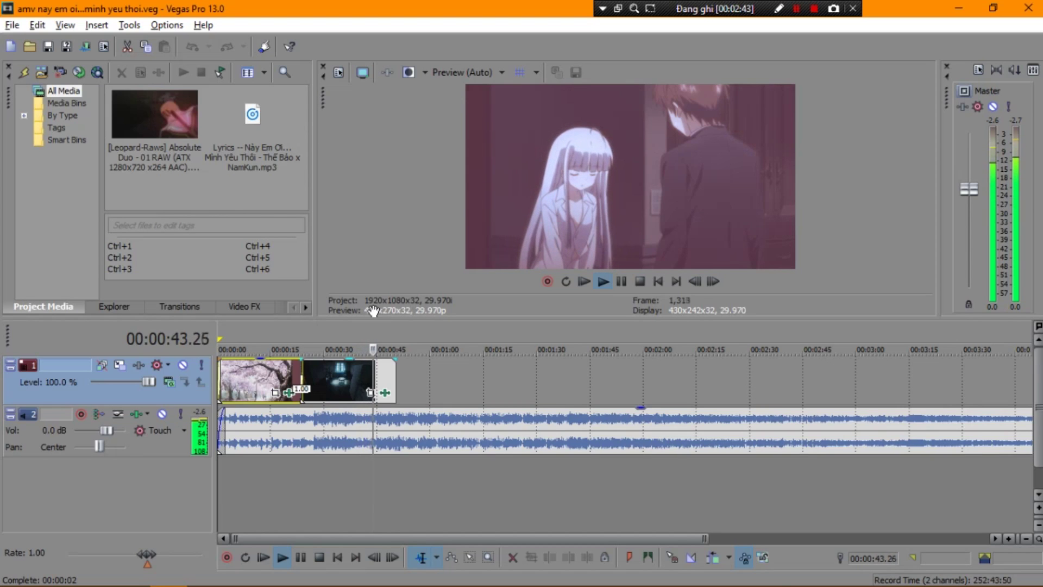
click(244, 573)
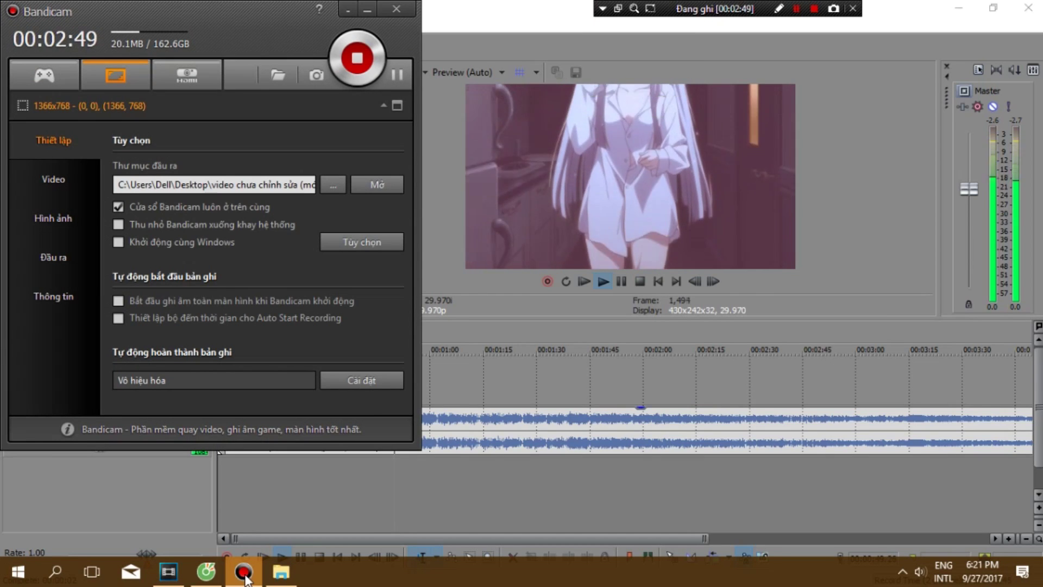
click(245, 575)
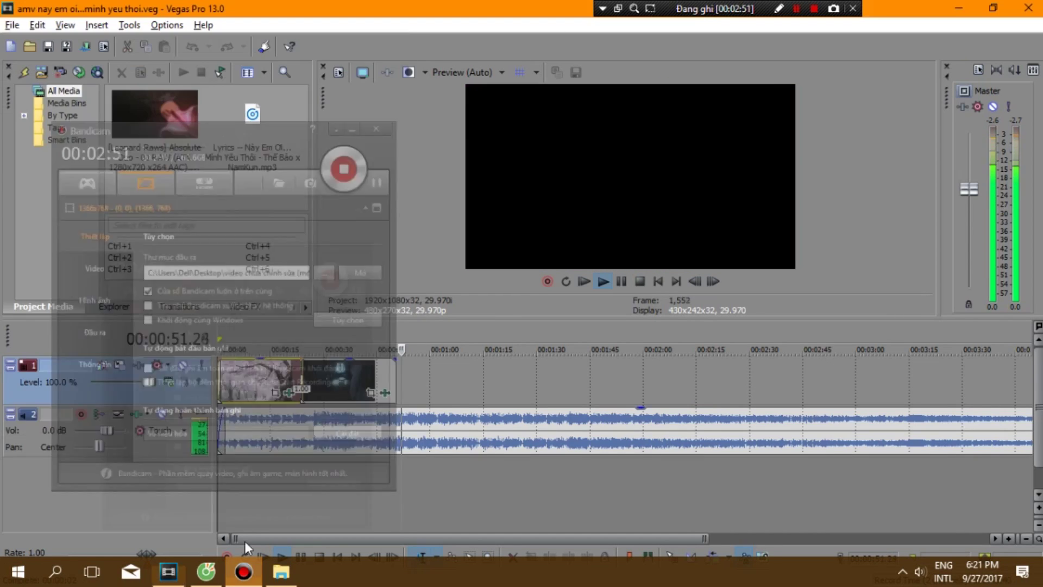
key(space)
Place the timeline cursor at 00:04:55.06, past the end of the audio track
click(415, 354)
scroll(415, 354, down, 2)
click(871, 354)
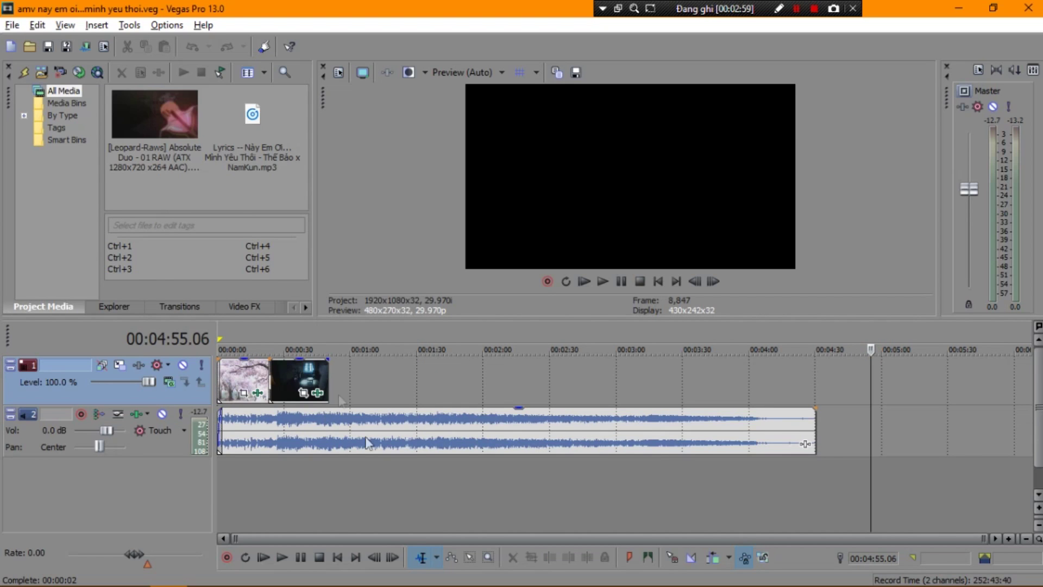
Switch to the Anime Raws folder window and look through the end of its list
click(281, 572)
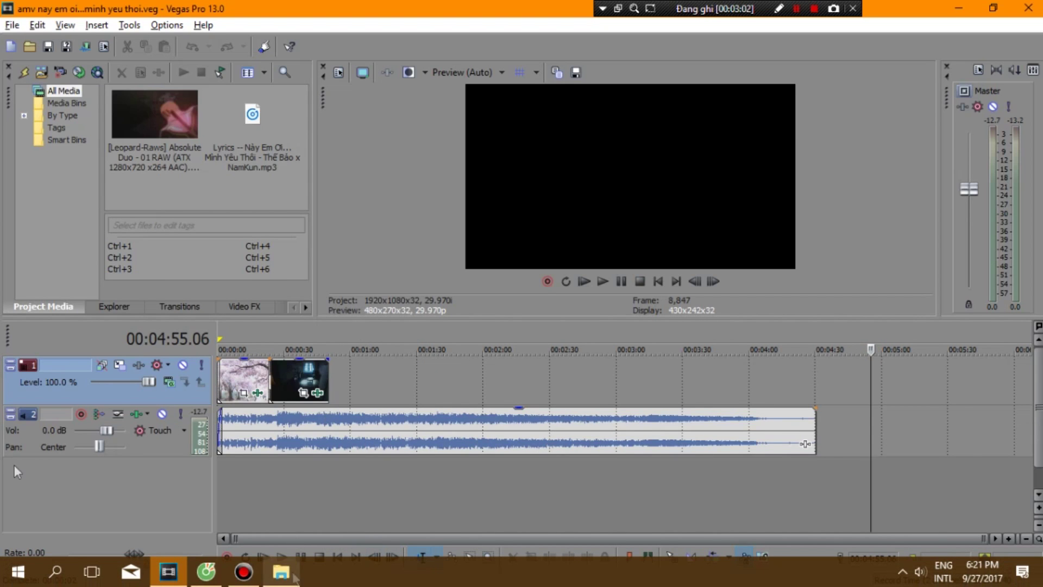
scroll(510, 331, down, 2)
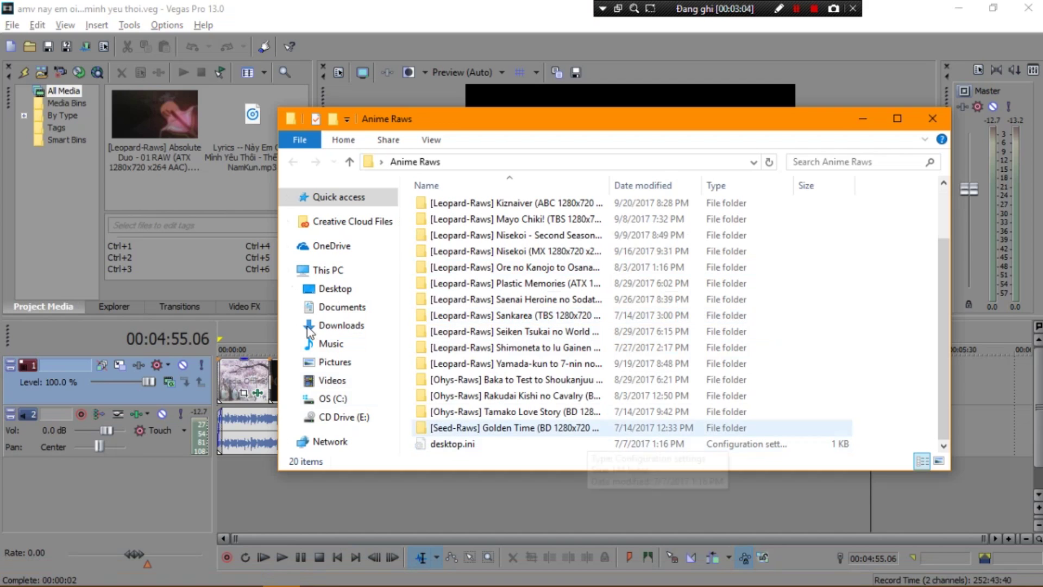
Switch to the Cốc Cốc browser and open a new tab
click(215, 577)
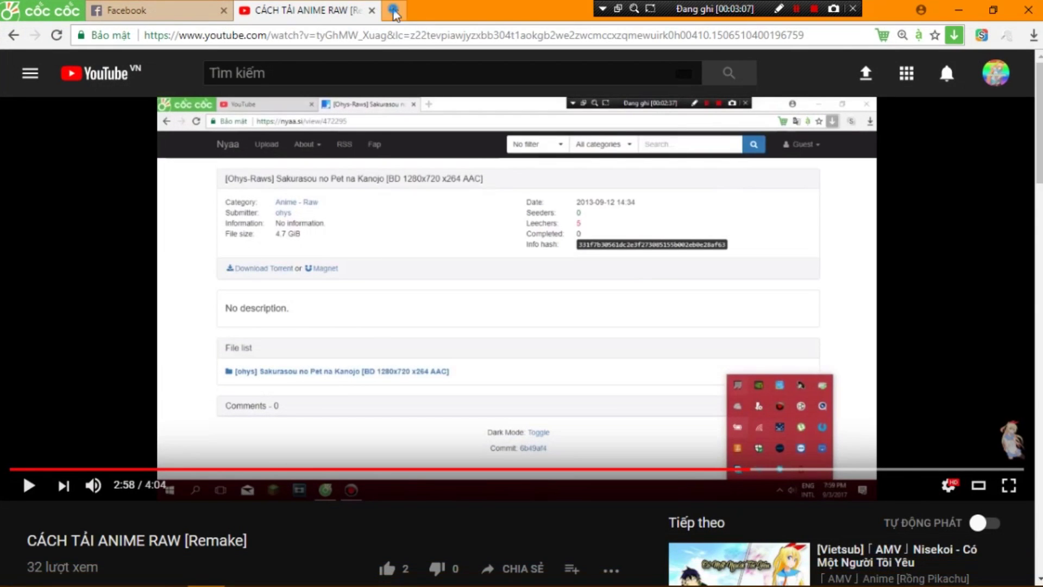
click(390, 10)
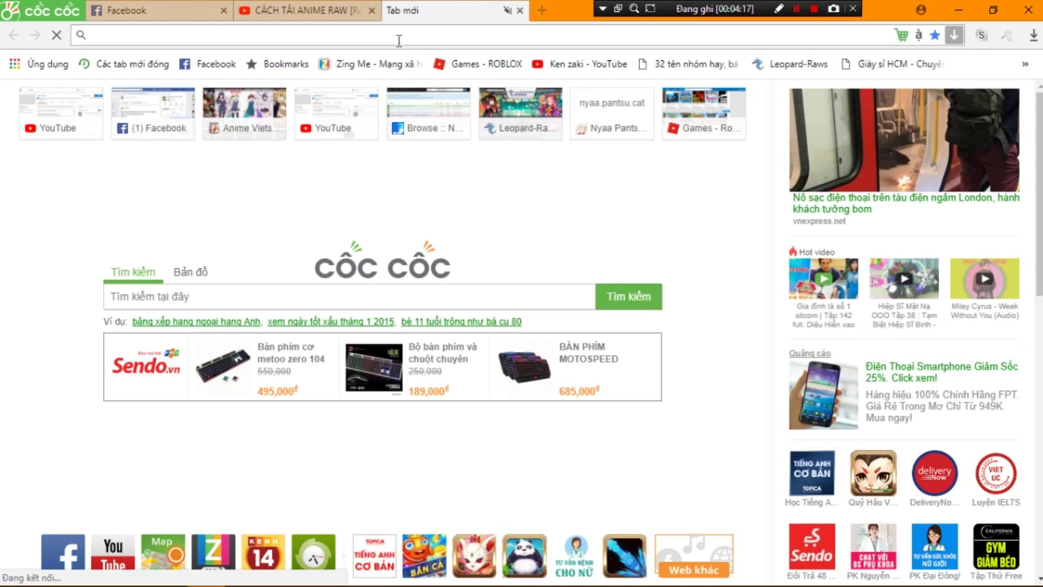
click(190, 231)
text(z)
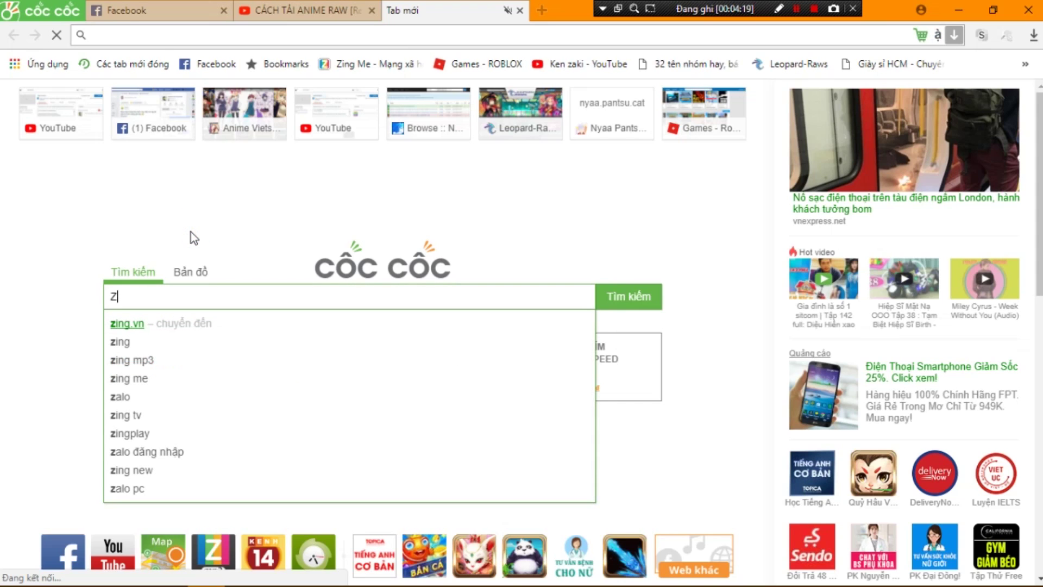
click(190, 232)
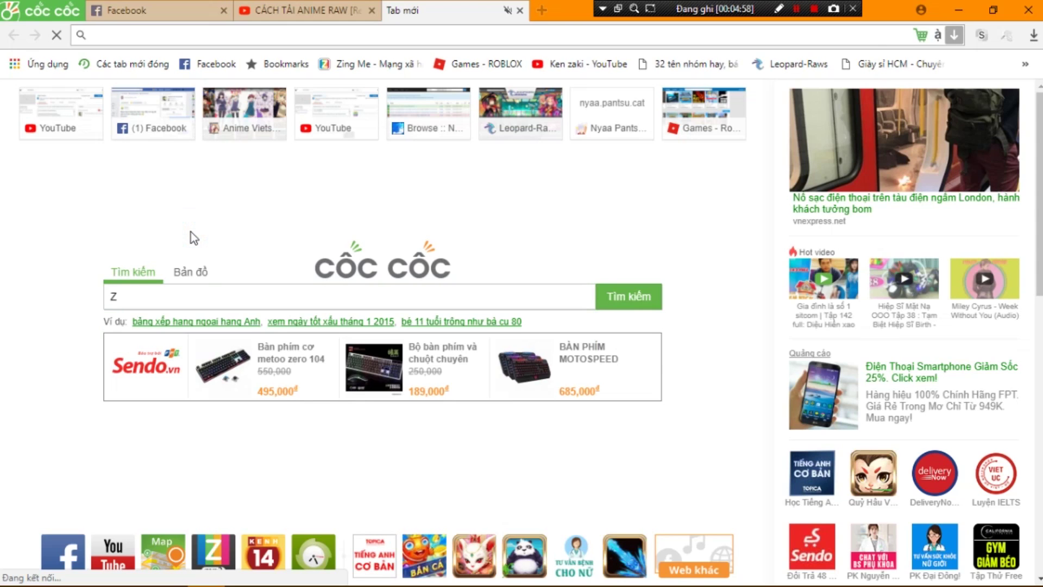
key(BackSpace)
Open the Gmail inbox in the new tab by finding its address among the suggestions for "gmail"
click(207, 35)
text(gmaill)
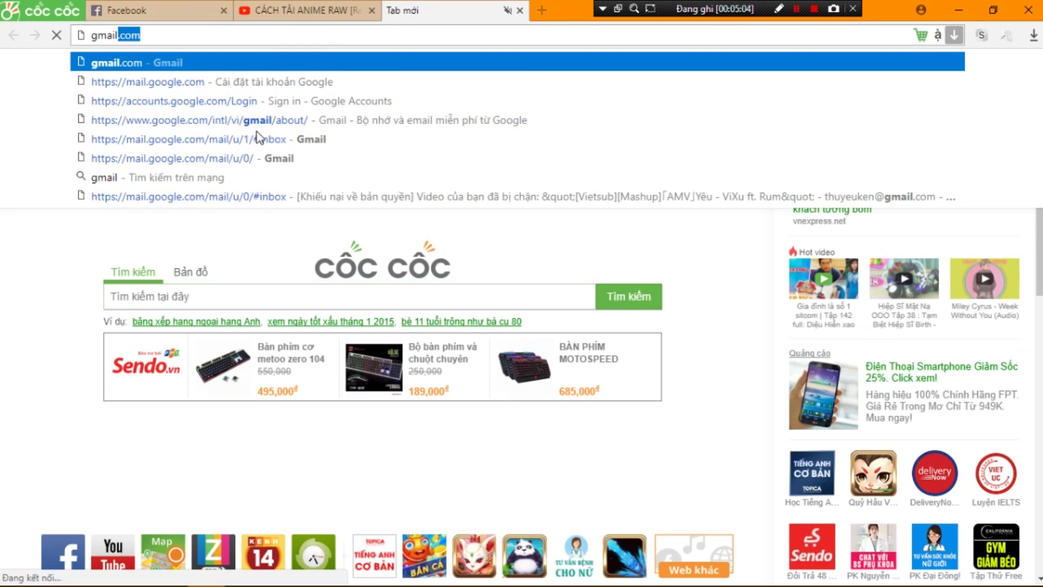
key(Down)
key(Down)
key(Down)
key(Down)
key(Down)
key(Down)
key(Down)
key(Return)
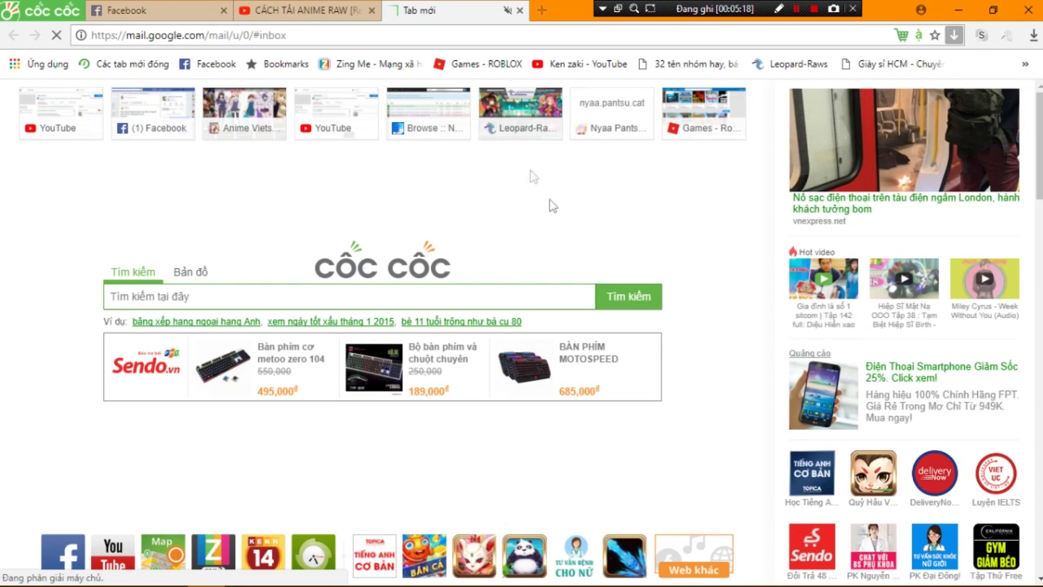
drag(692, 15, 744, 15)
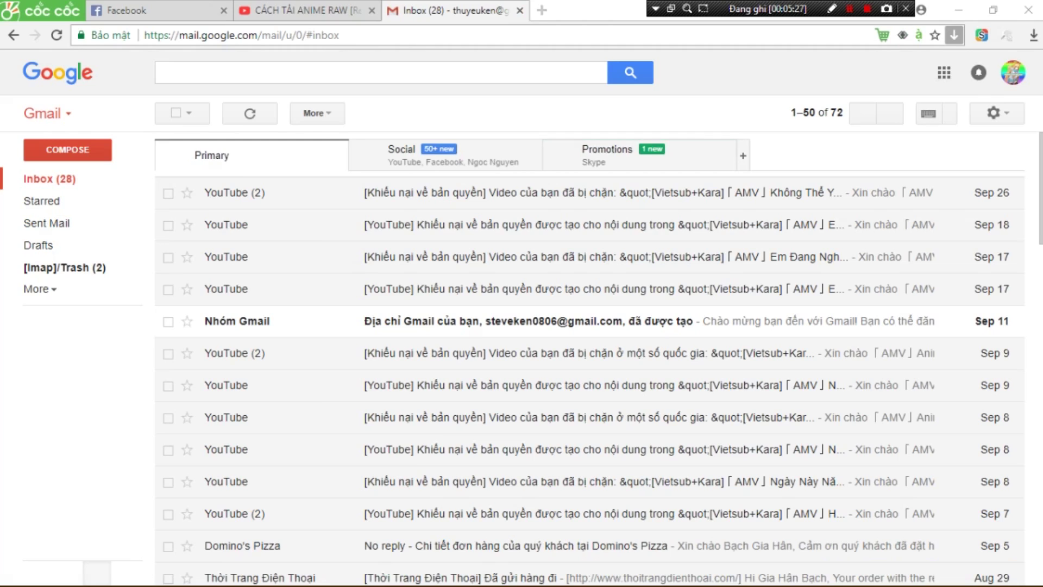
Open the Sep 26 YouTube copyright notice on "Không Thể Yêu Ai Được Nữa", read through it, and return to the inbox
click(546, 203)
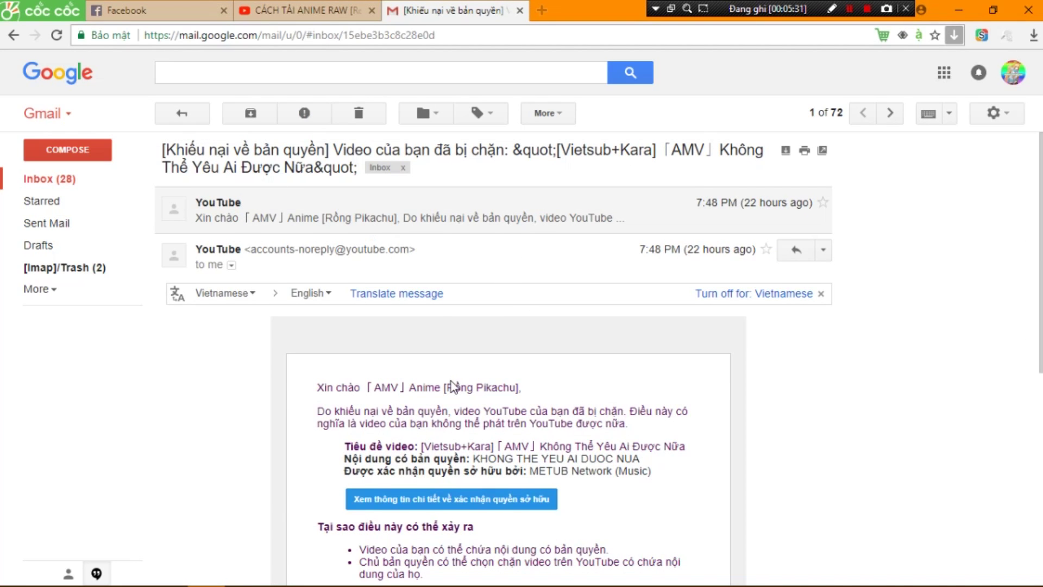
scroll(451, 380, down, 1)
drag(395, 370, 568, 396)
click(736, 390)
scroll(738, 364, up, 2)
scroll(736, 372, down, 1)
scroll(734, 375, down, 7)
scroll(732, 388, up, 8)
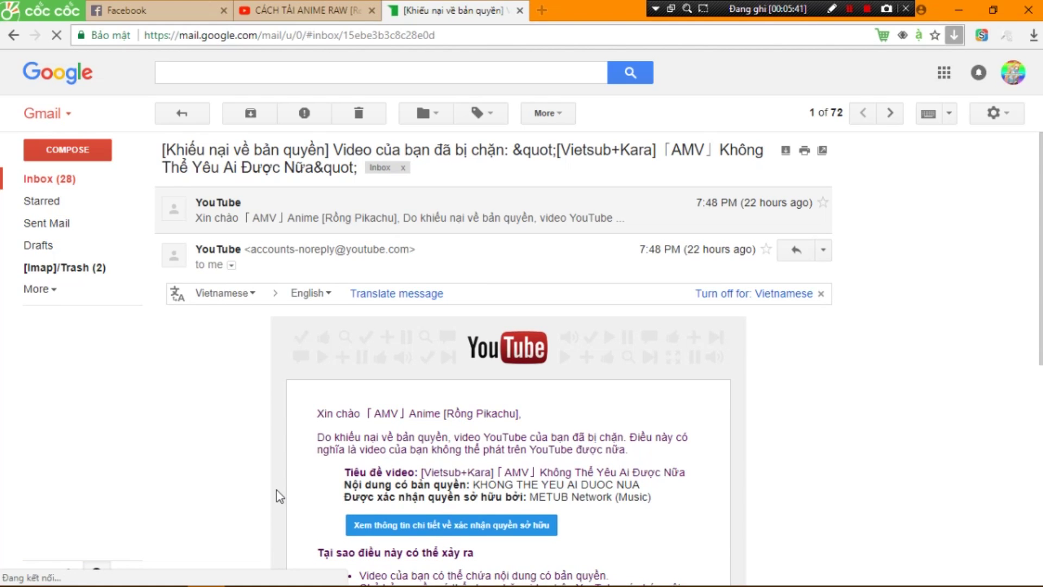
scroll(544, 359, down, 3)
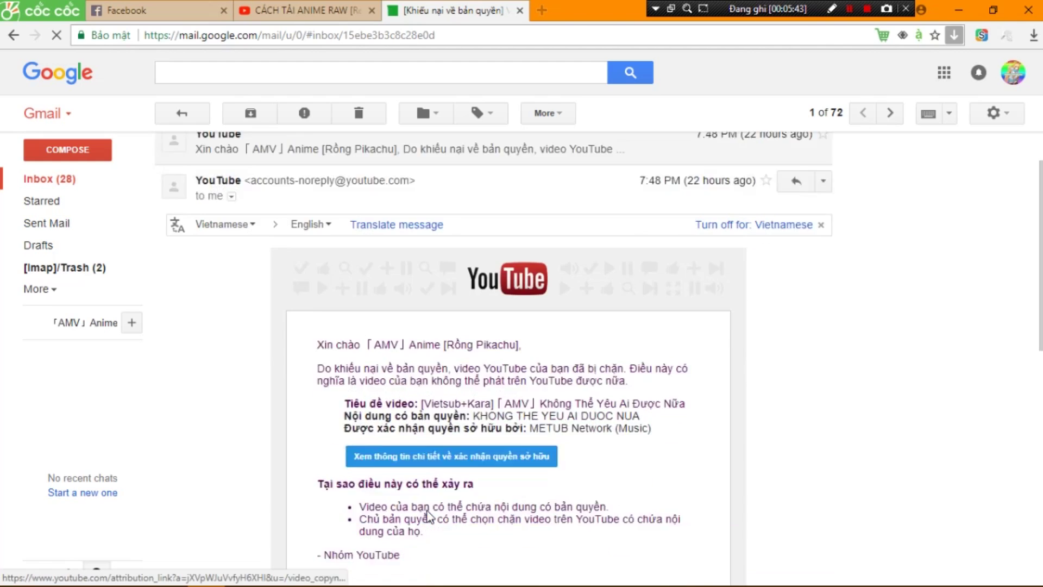
drag(530, 350, 564, 353)
click(565, 353)
scroll(591, 410, up, 3)
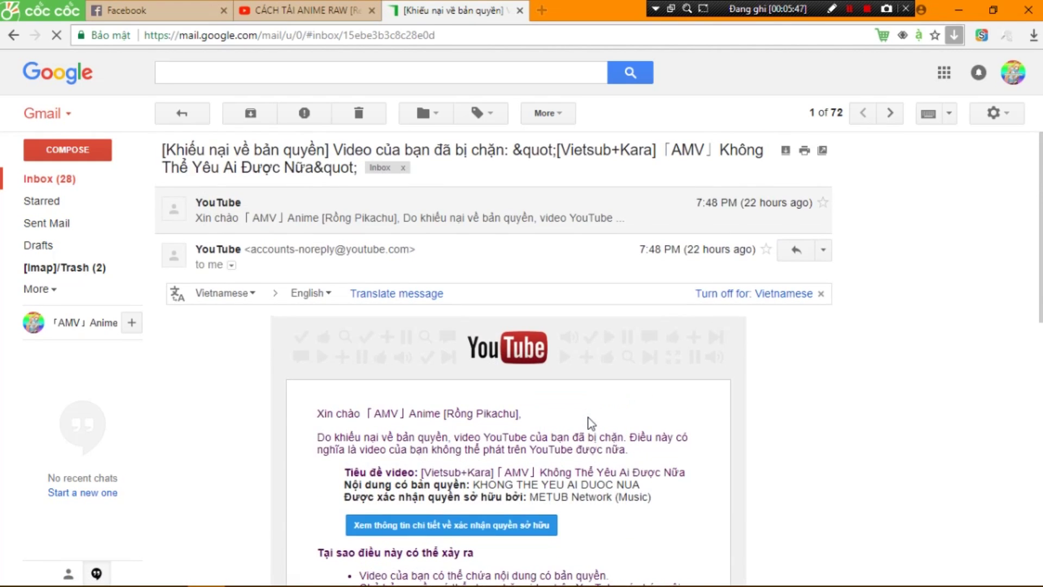
key(alt+Left)
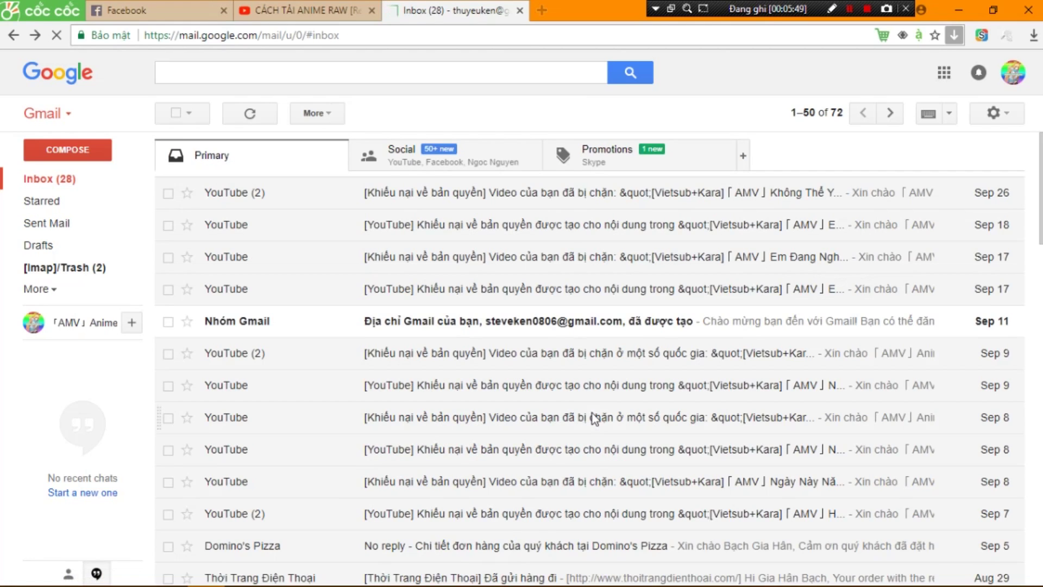
Open the Sep 18 YouTube claim on "Em Đang Nghĩ Gì?", highlight the named copyright owner, and return to the inbox
click(563, 235)
drag(466, 152, 592, 184)
click(583, 215)
scroll(488, 292, down, 3)
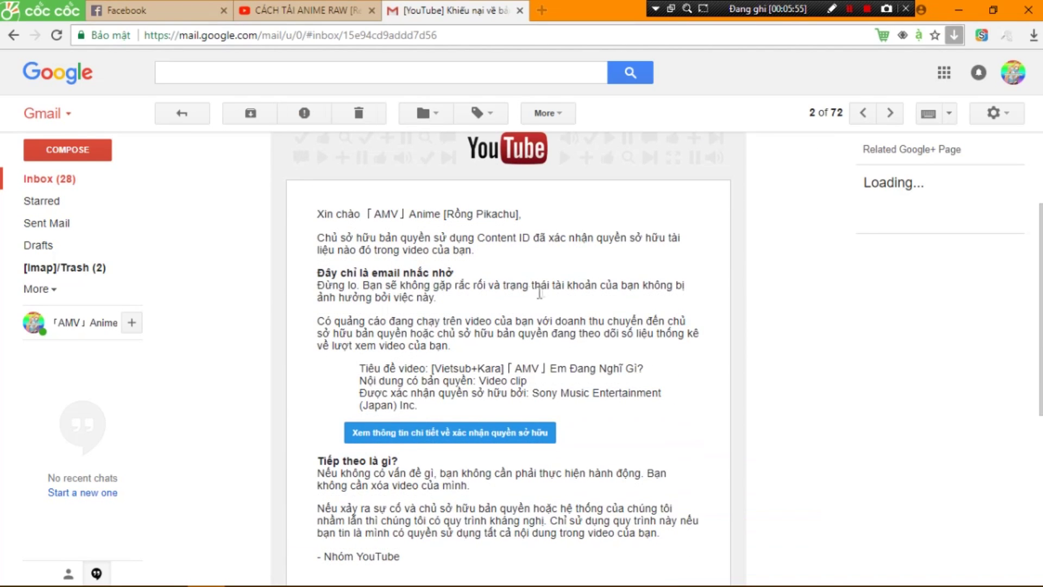
drag(525, 393, 689, 412)
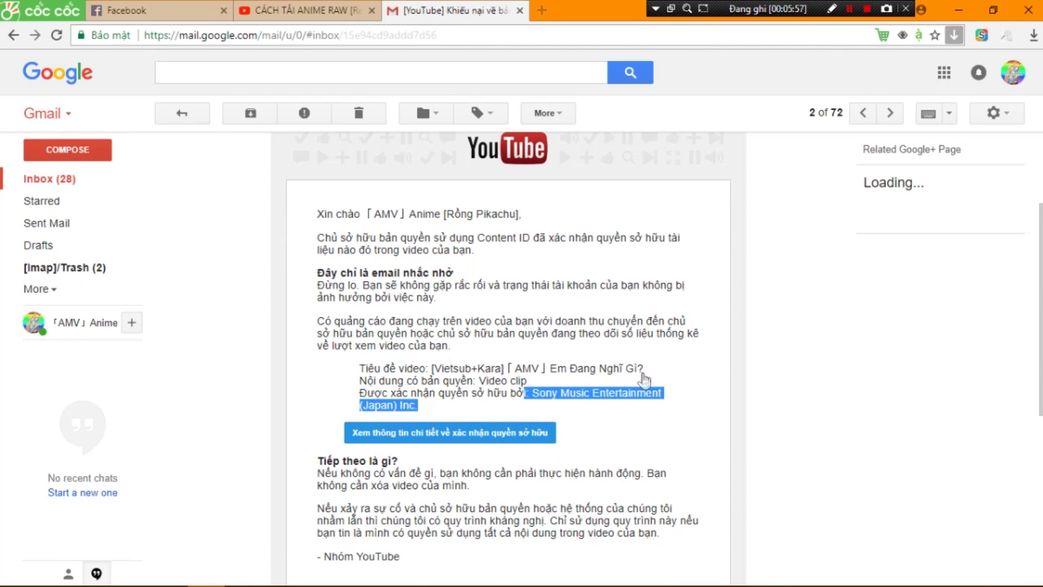
key(alt+Left)
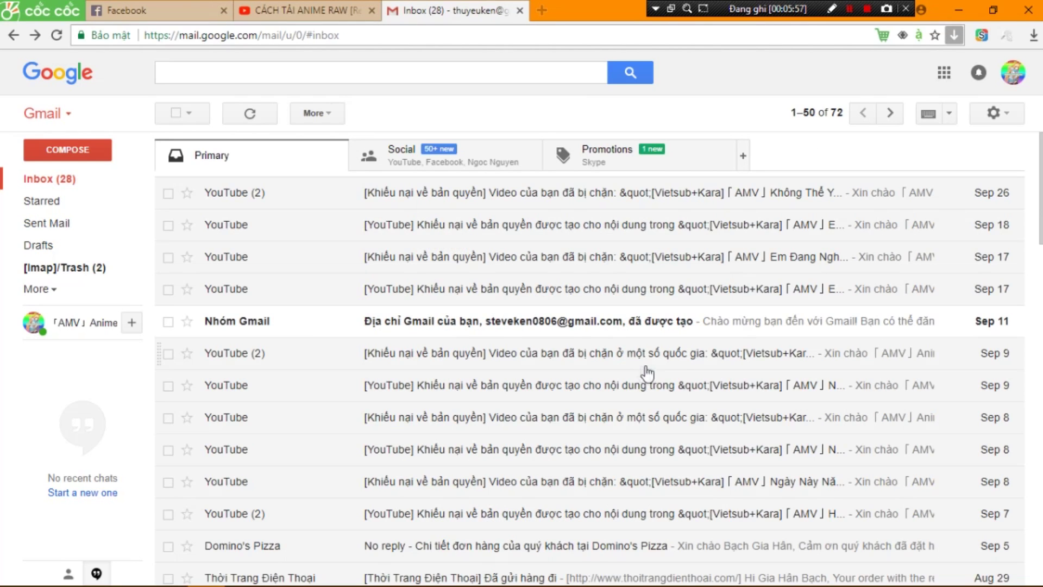
Open the upper Sep 17 blocked-video notice from YouTube and highlight parts of its subject line
click(521, 260)
drag(411, 155, 501, 157)
click(475, 158)
drag(333, 158, 544, 171)
click(636, 194)
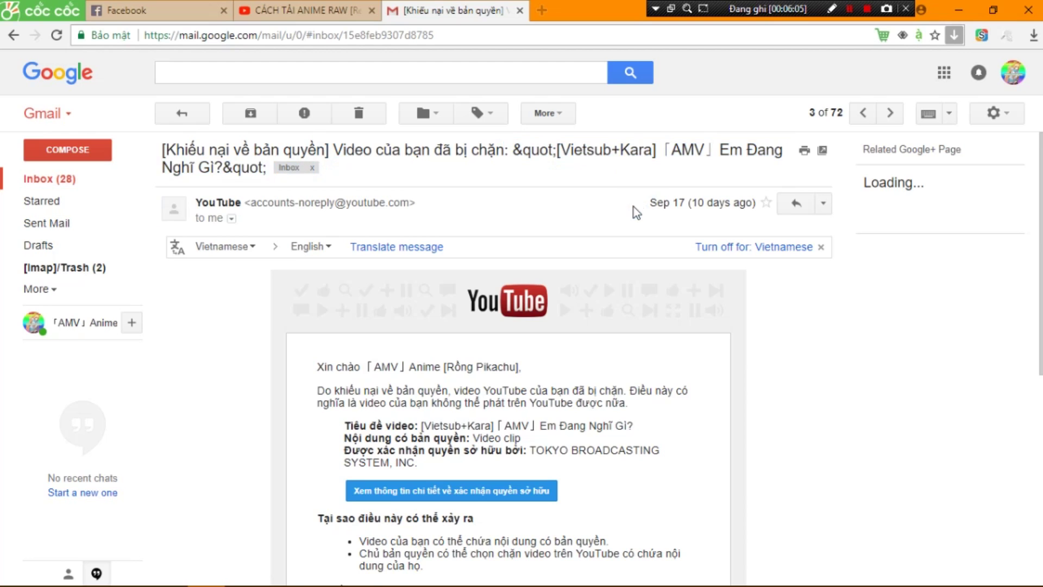
Examine the body of the blocked-video notice, highlighting the company that claims copyright ownership
scroll(633, 218, down, 3)
scroll(626, 241, up, 2)
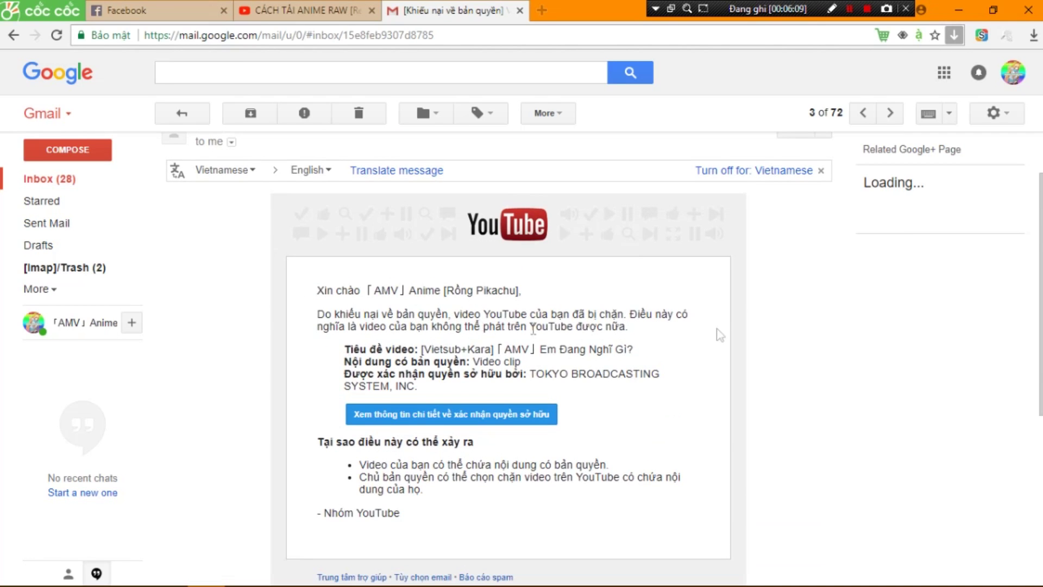
drag(530, 375, 666, 405)
click(671, 408)
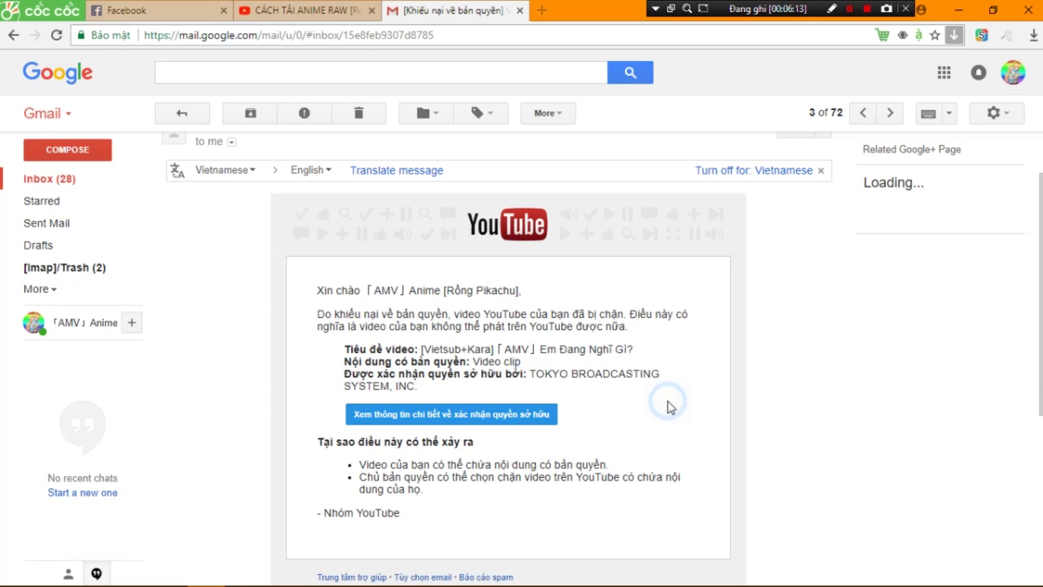
scroll(669, 405, up, 2)
scroll(598, 403, down, 10)
scroll(599, 402, up, 10)
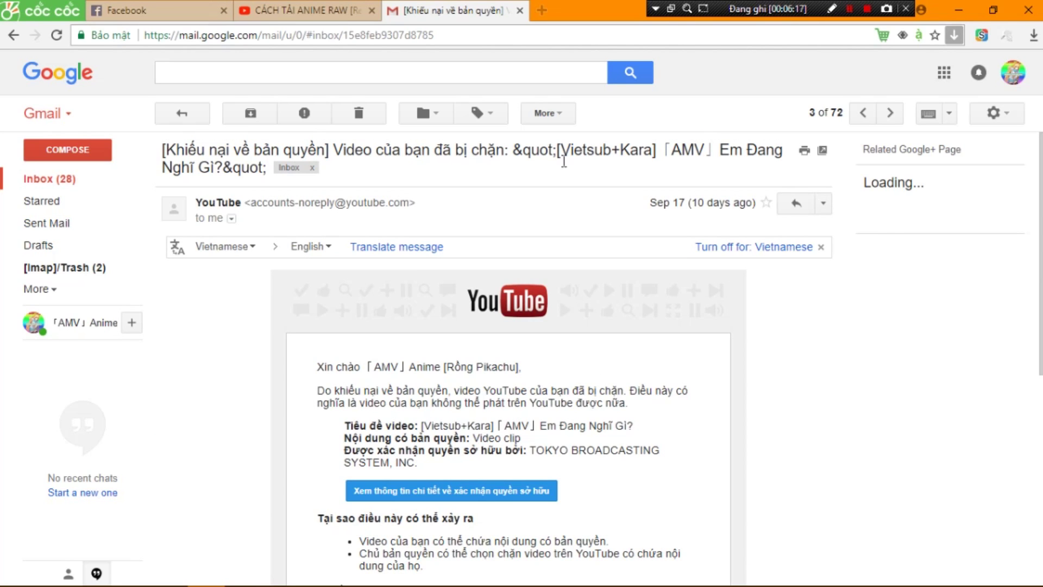
scroll(543, 210, down, 3)
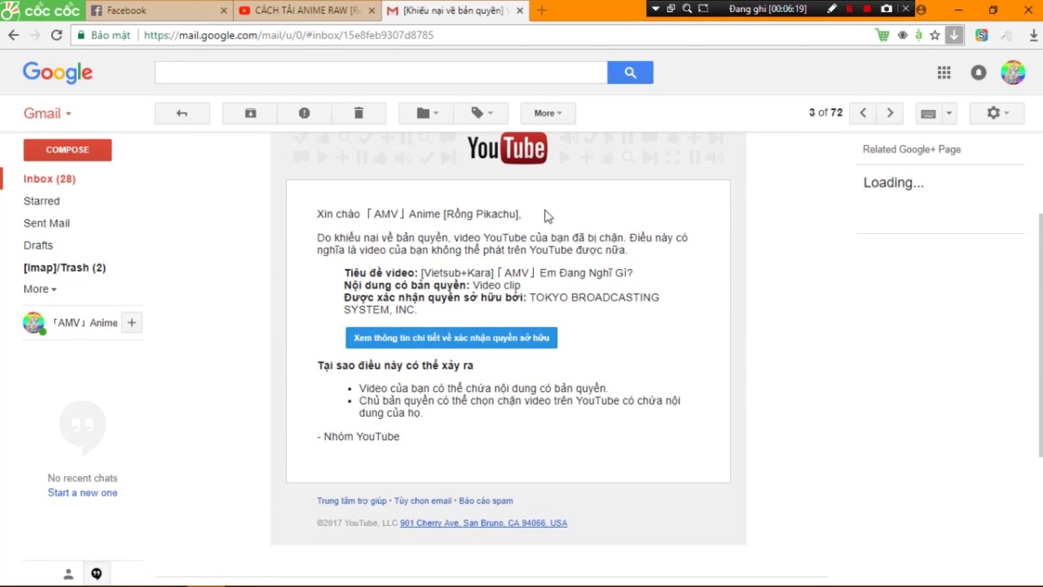
scroll(546, 212, up, 3)
Search the web for "koi to uso" in a new tab
click(541, 10)
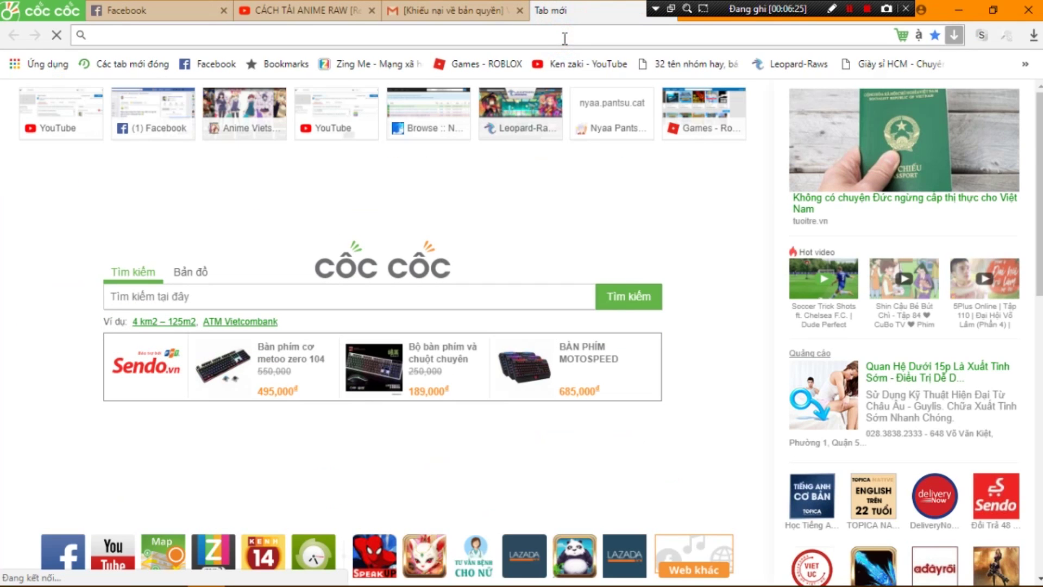
text(koi)
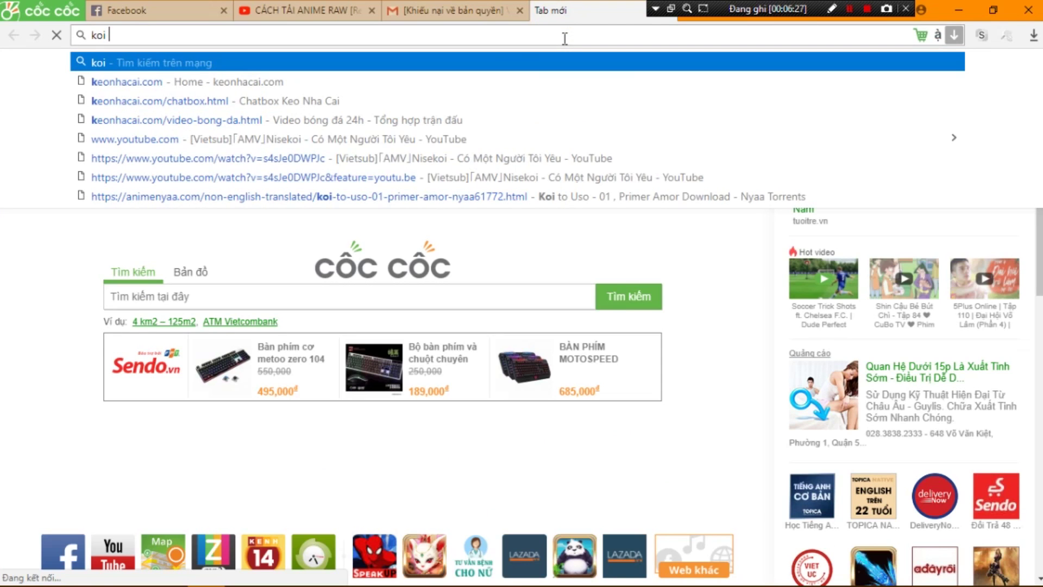
text( to uso)
key(Return)
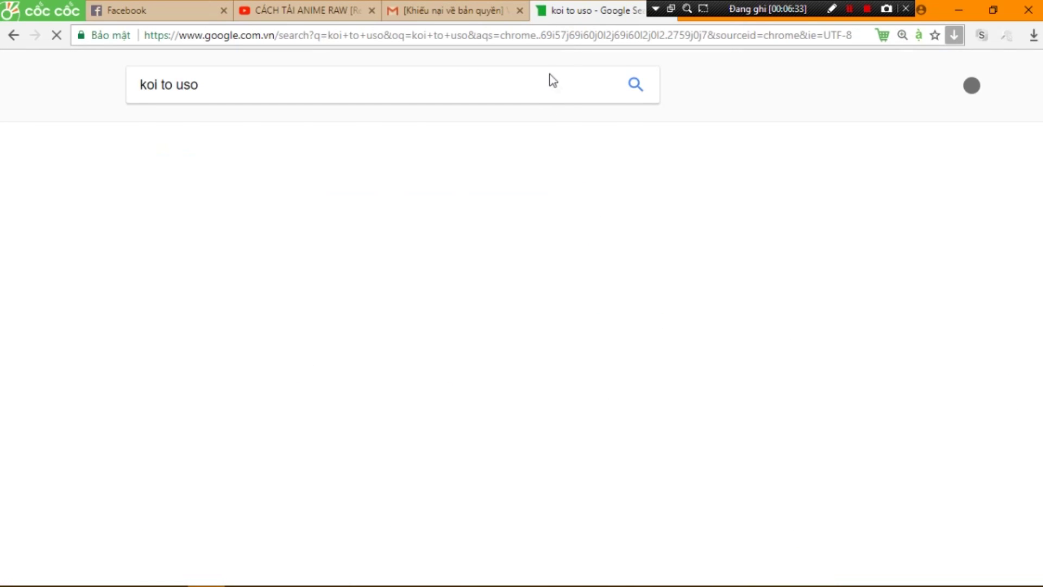
Examine the Love and Lies summary beside the search results, highlighting its title and original networks
drag(763, 379, 864, 378)
click(864, 378)
scroll(865, 413, down, 3)
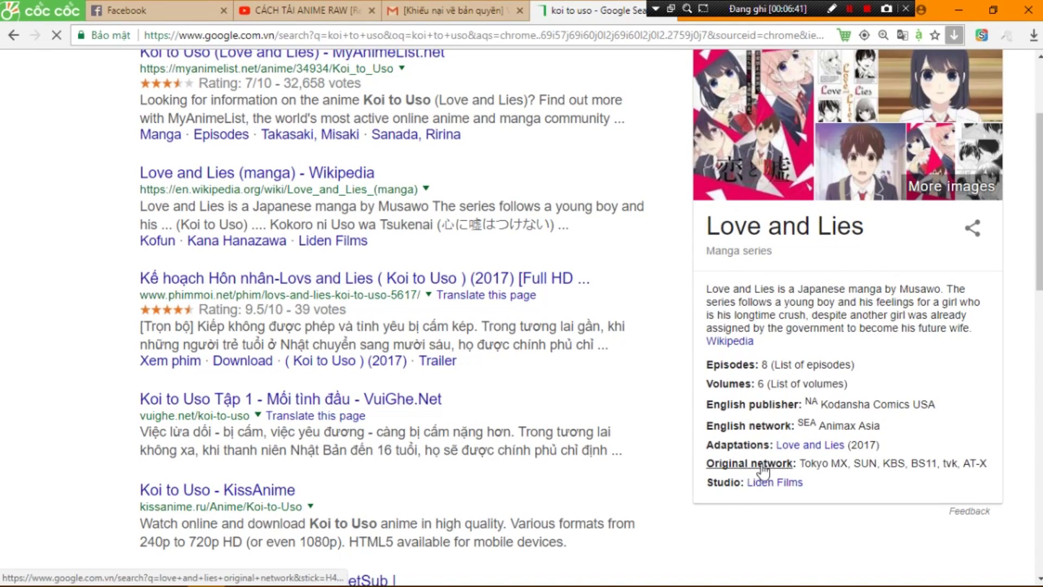
drag(798, 463, 837, 484)
click(880, 464)
drag(912, 465, 969, 469)
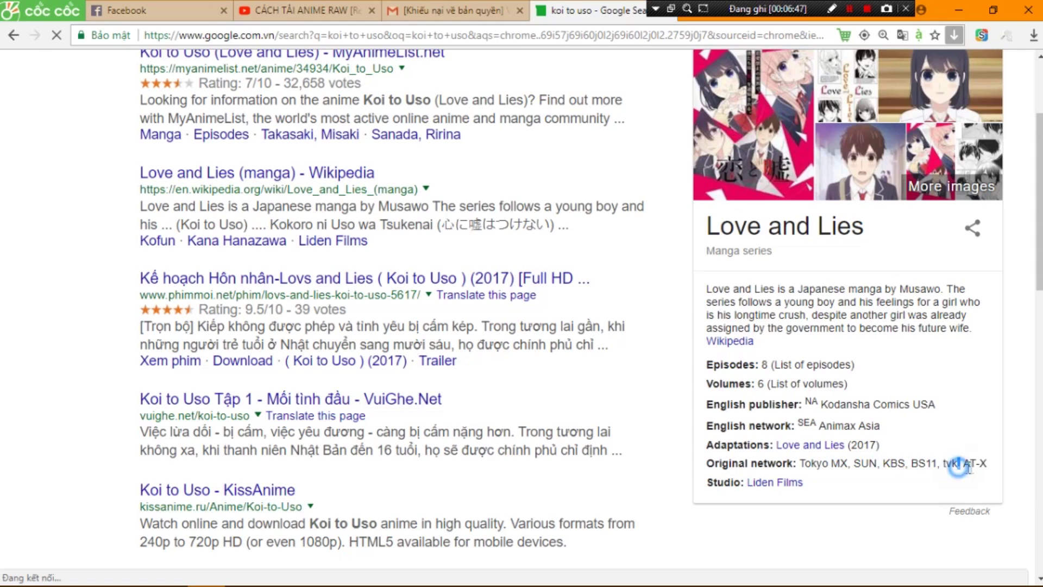
scroll(726, 403, up, 1)
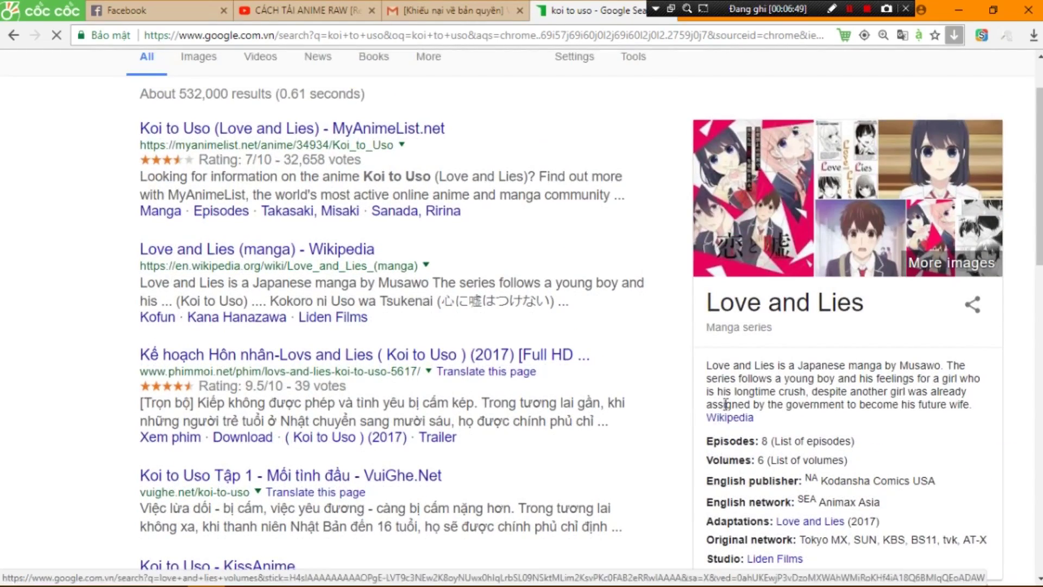
scroll(215, 222, up, 1)
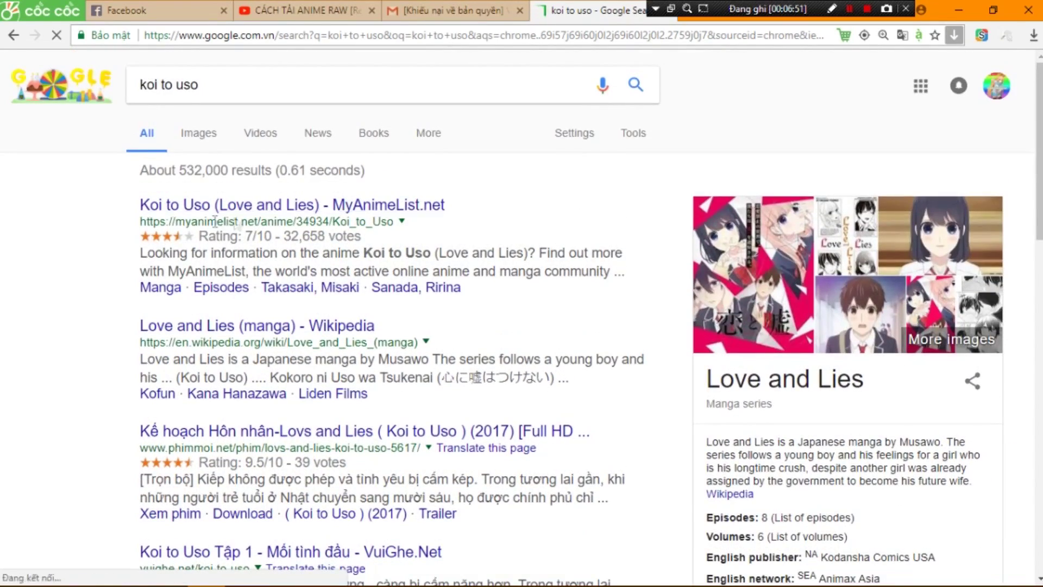
Open the MyAnimeList result for Koi to Uso in a new tab and switch to that tab
drag(159, 223, 357, 232)
click(481, 235)
right_click(397, 208)
click(452, 216)
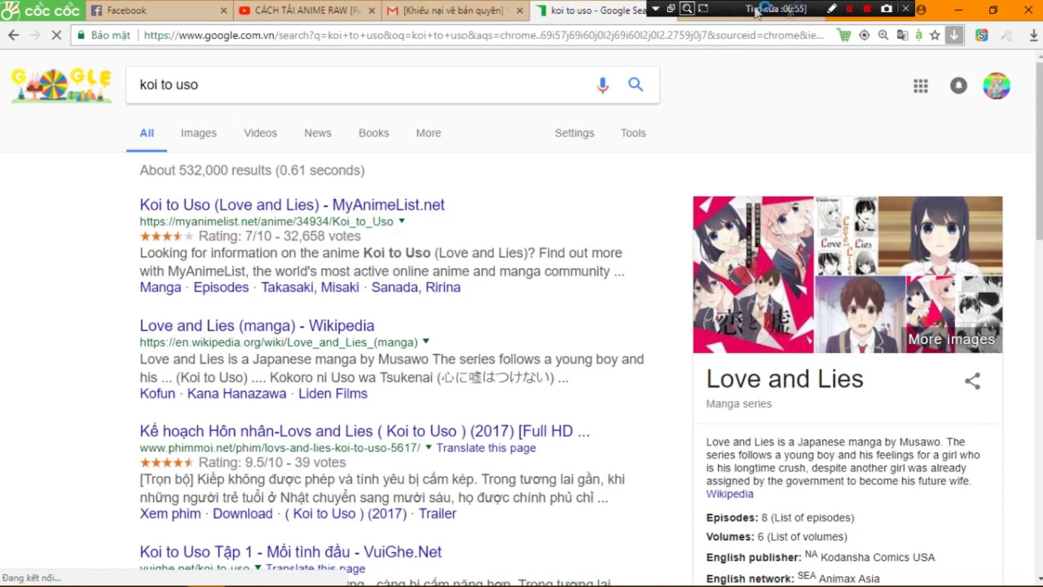
drag(471, 301, 581, 583)
click(729, 9)
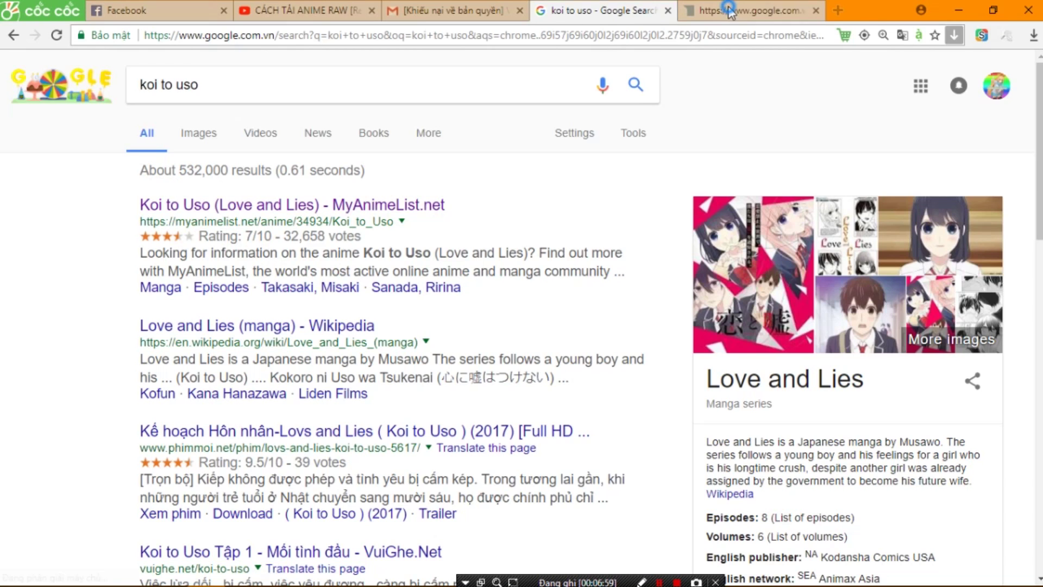
click(728, 9)
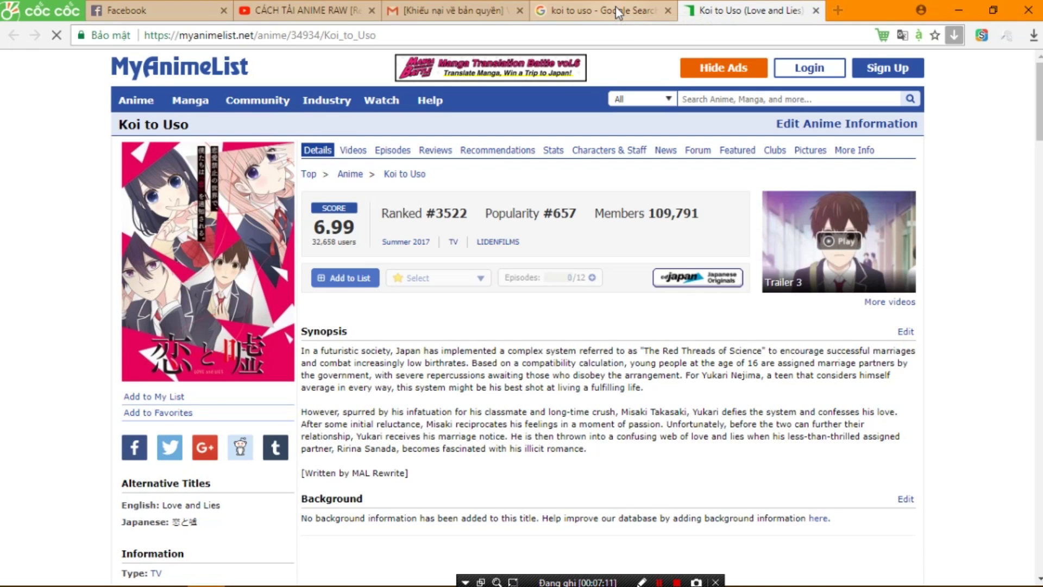
Look through the production information on the Koi to Uso page and close its tab
scroll(698, 269, down, 4)
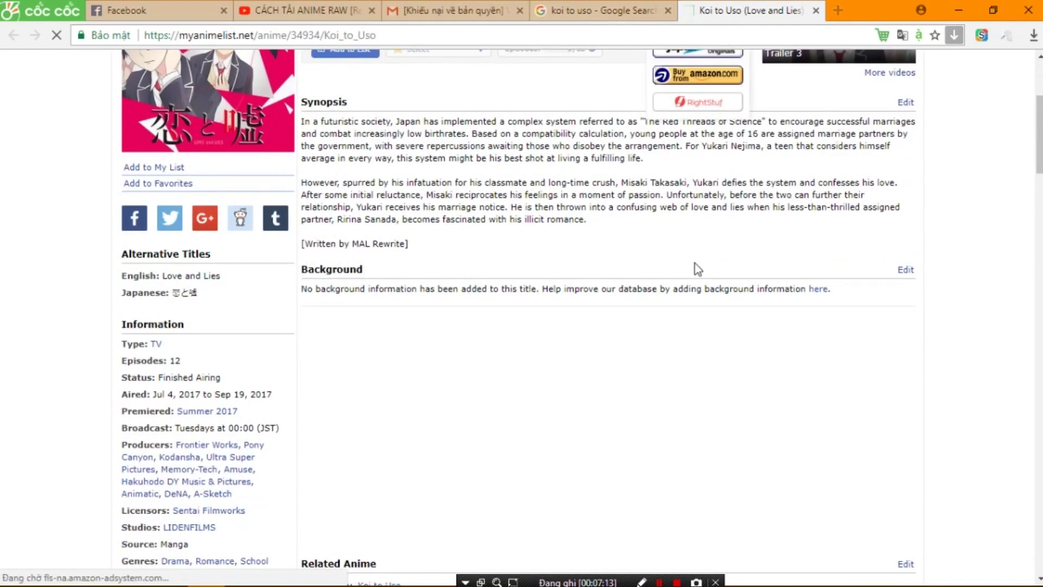
scroll(696, 266, down, 4)
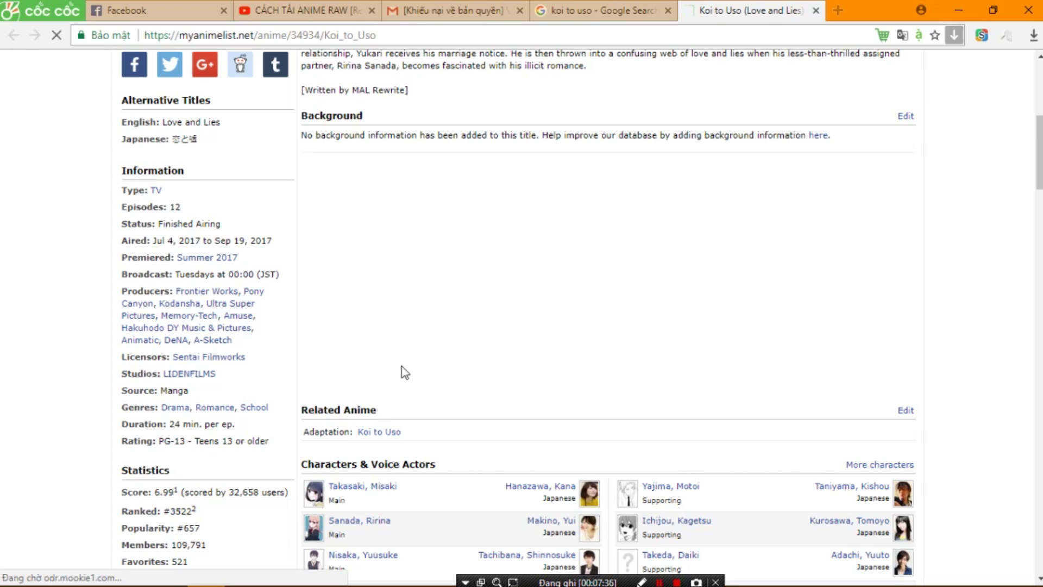
drag(577, 582, 800, 9)
click(814, 12)
Search the web for "kadokawa shoten" and highlight the company name in the summary beside the results
triple_click(449, 85)
key(BackSpace)
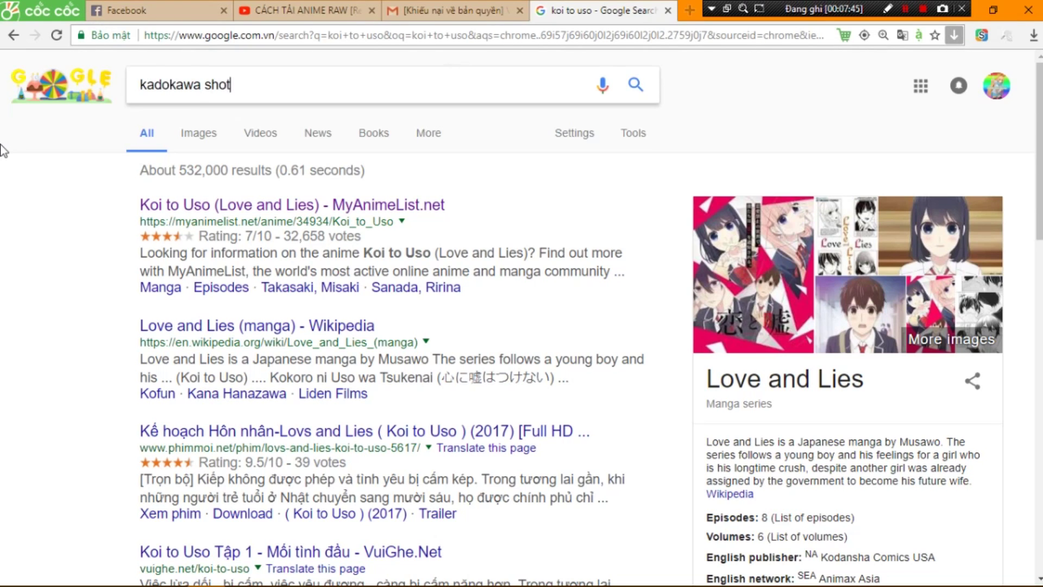
text(kadokawa shoten)
key(Return)
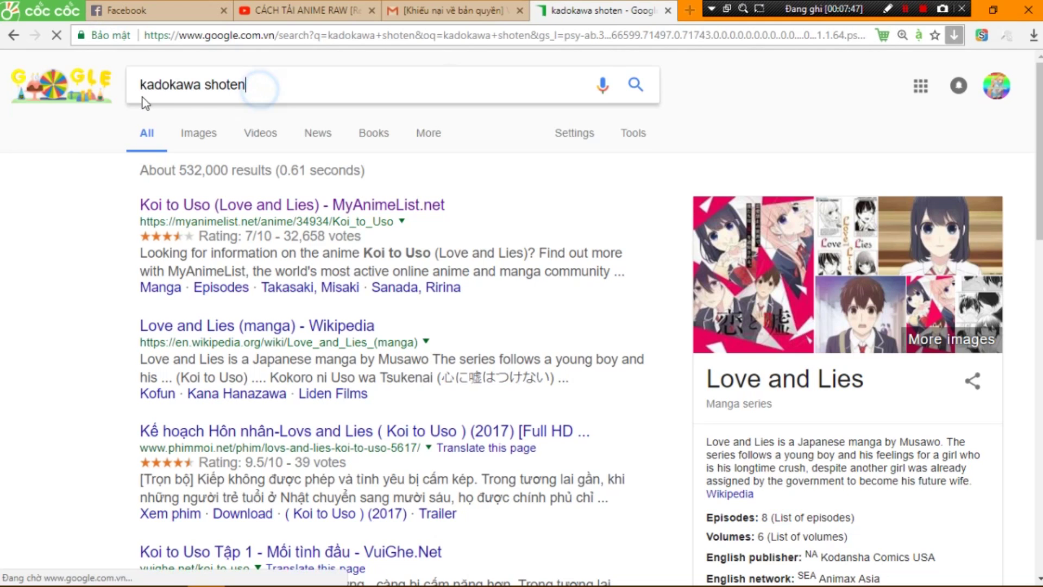
drag(704, 247, 822, 286)
click(822, 283)
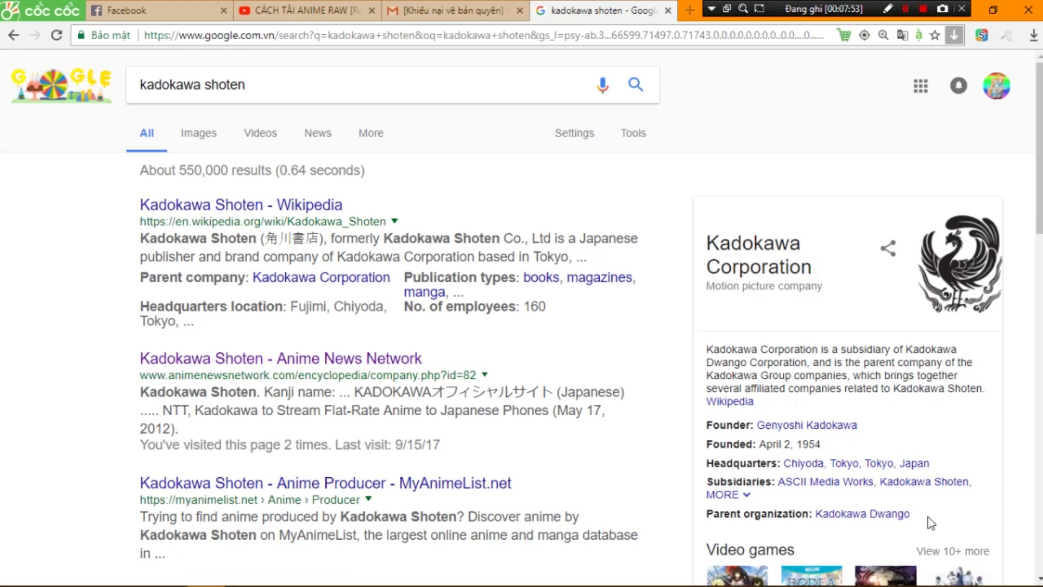
Open the full list of Kadokawa Corporation's subsidiaries from the company summary and look through the results page
scroll(945, 498, down, 8)
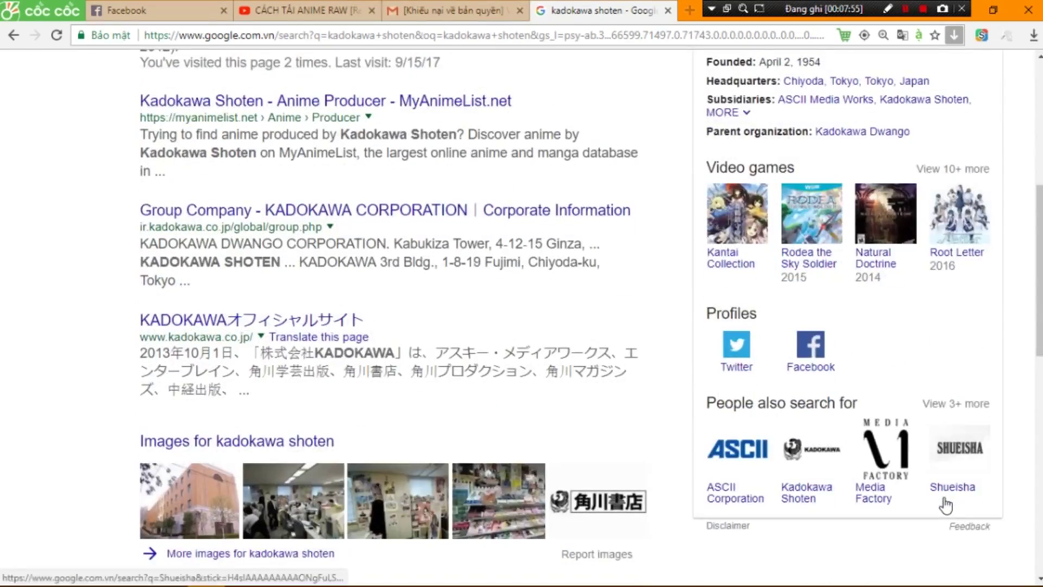
scroll(945, 497, up, 6)
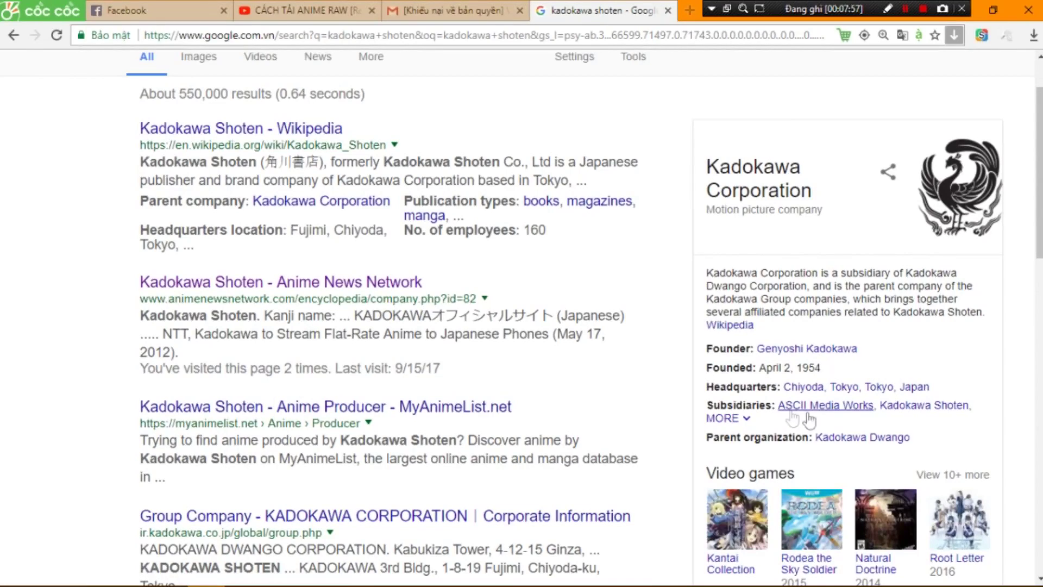
click(738, 423)
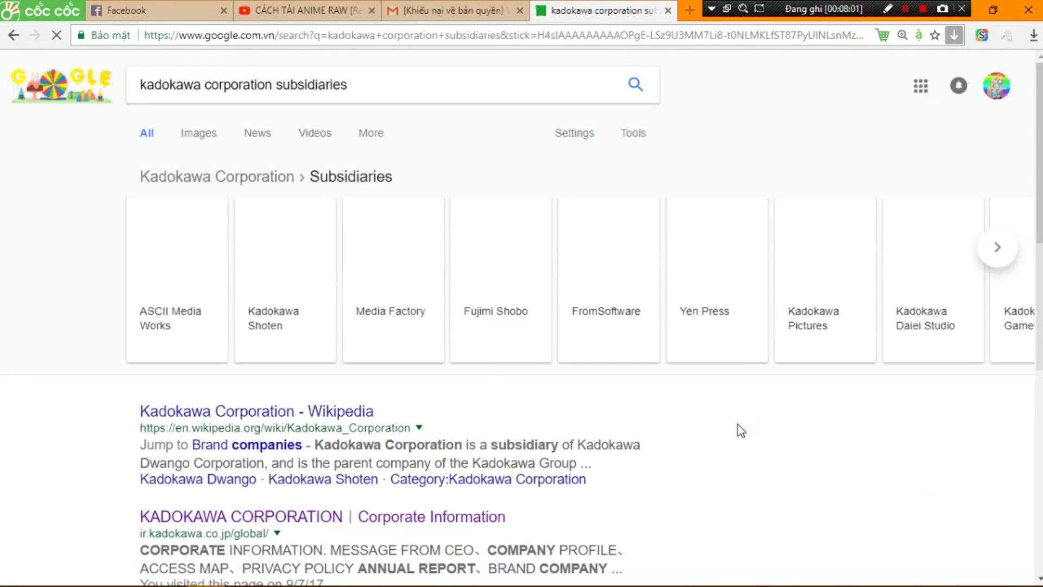
scroll(841, 367, down, 7)
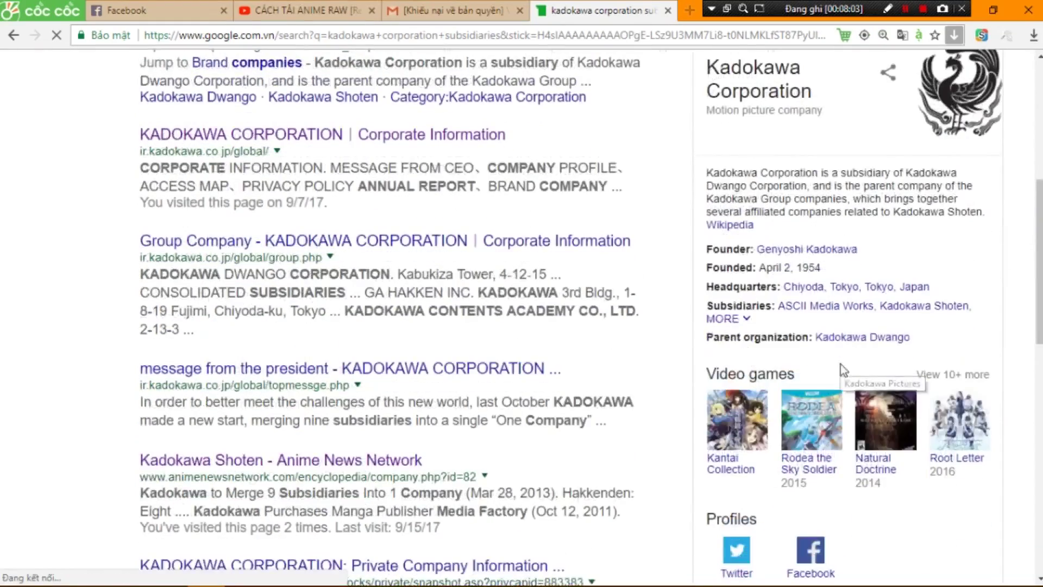
scroll(840, 366, down, 3)
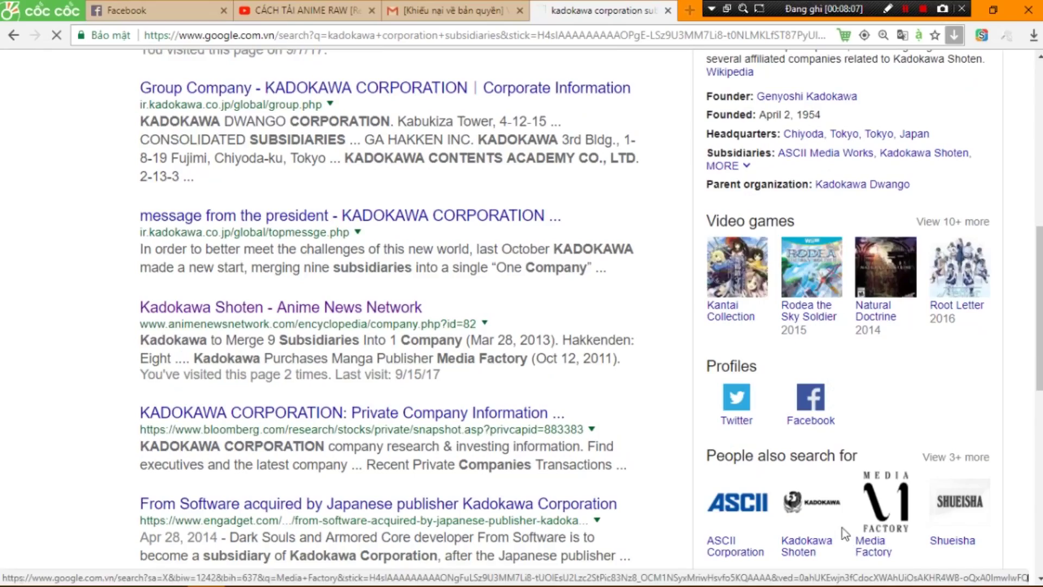
scroll(842, 441, up, 3)
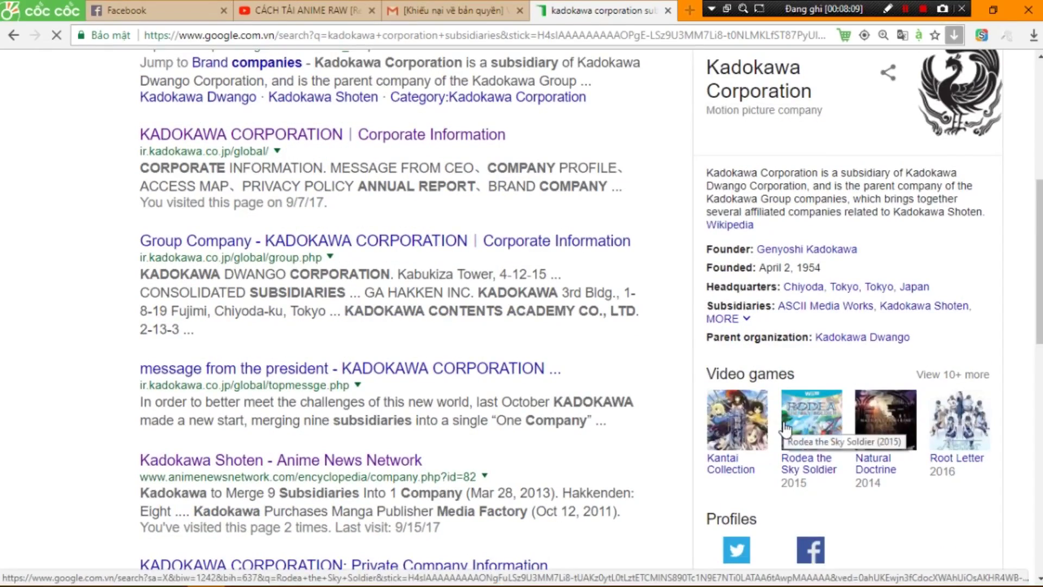
scroll(777, 402, up, 7)
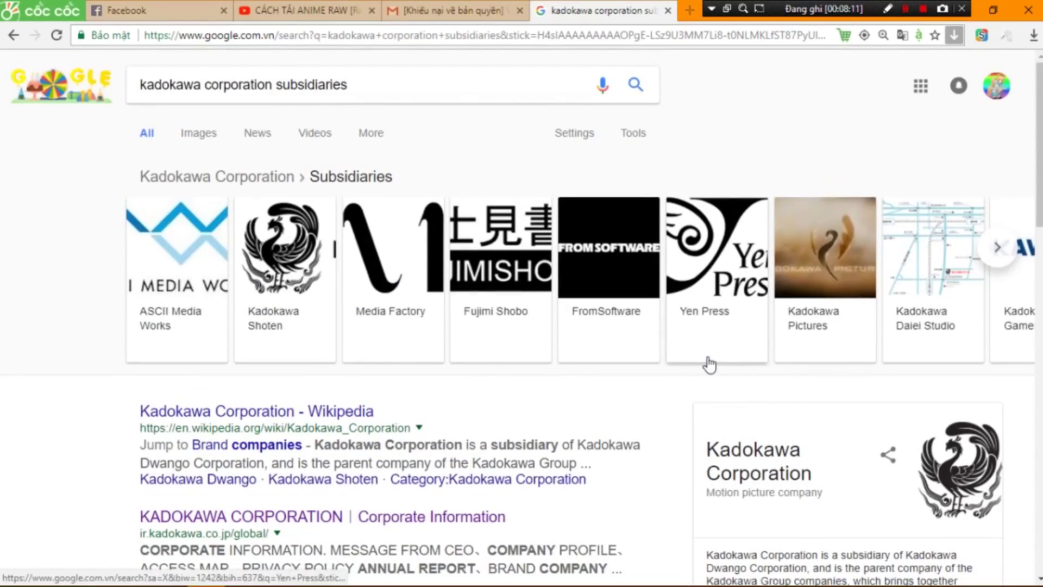
Browse the row of Kadokawa Corporation subsidiaries forward and return to its beginning
click(1001, 258)
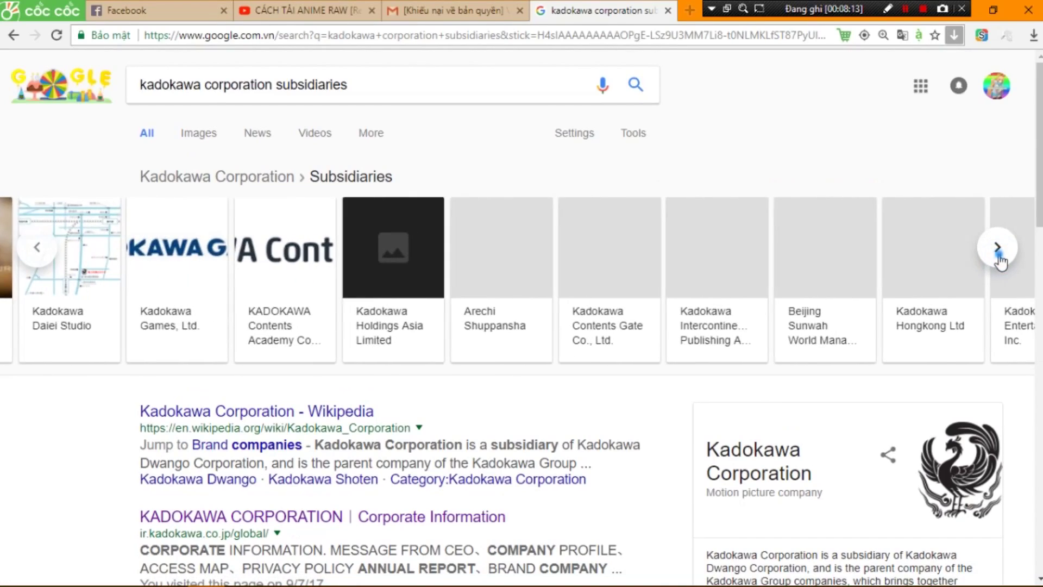
click(999, 251)
click(49, 253)
click(48, 253)
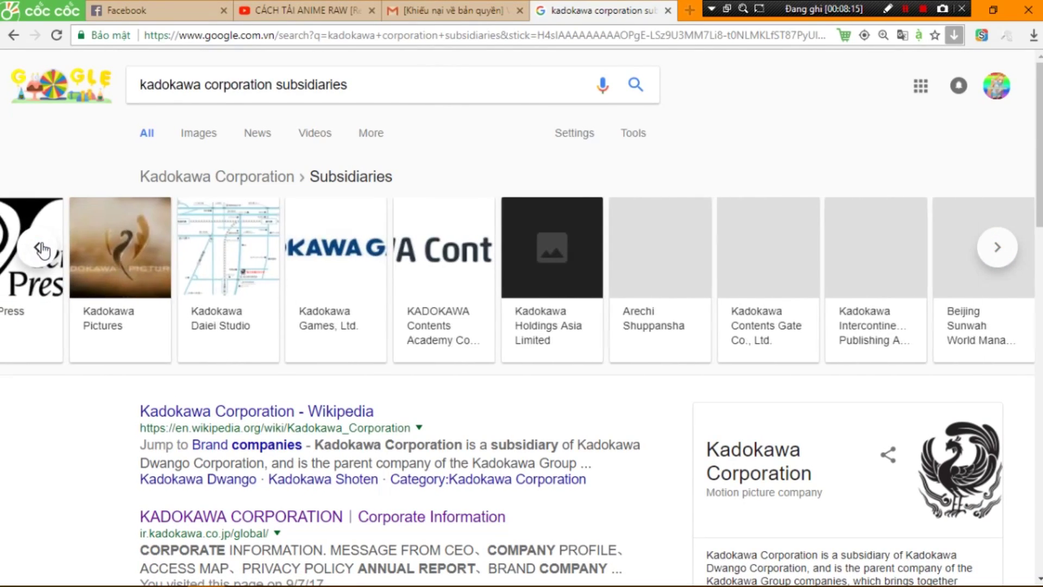
click(49, 253)
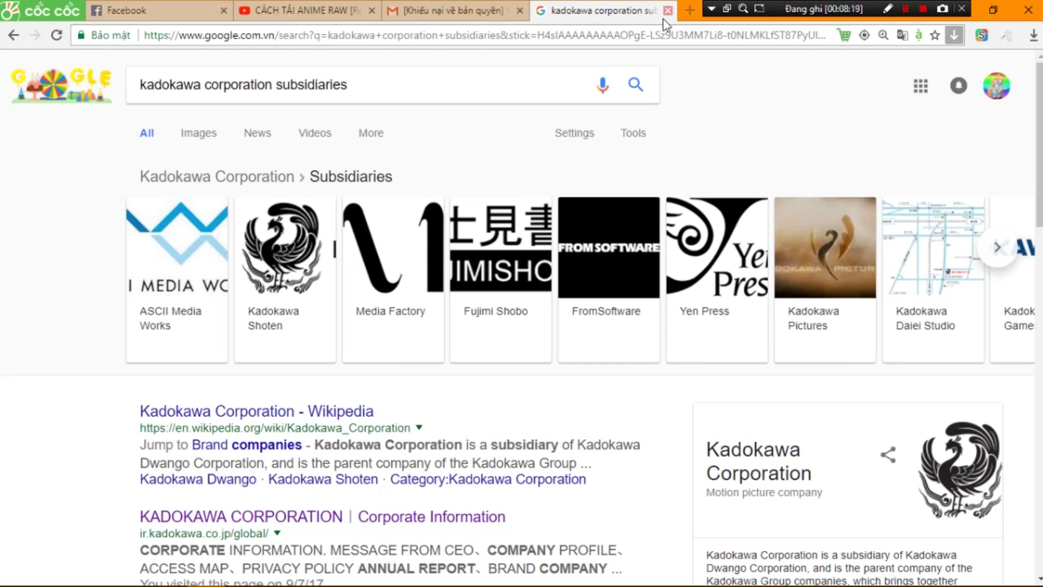
Close the Kadokawa search and the YouTube copyright email tabs and switch to Vegas Pro
click(667, 11)
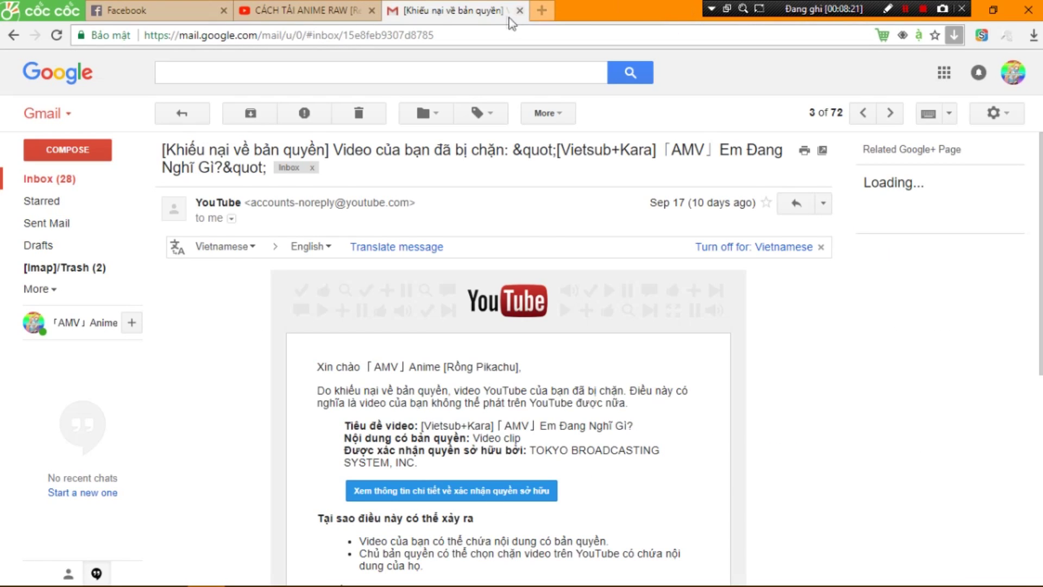
click(520, 10)
mouse_move(282, 584)
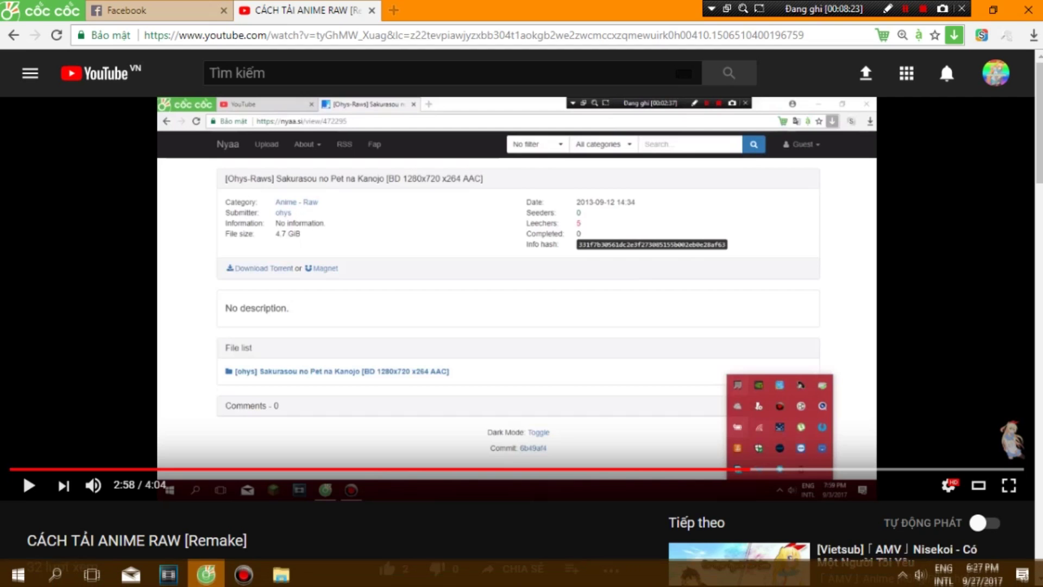
click(191, 580)
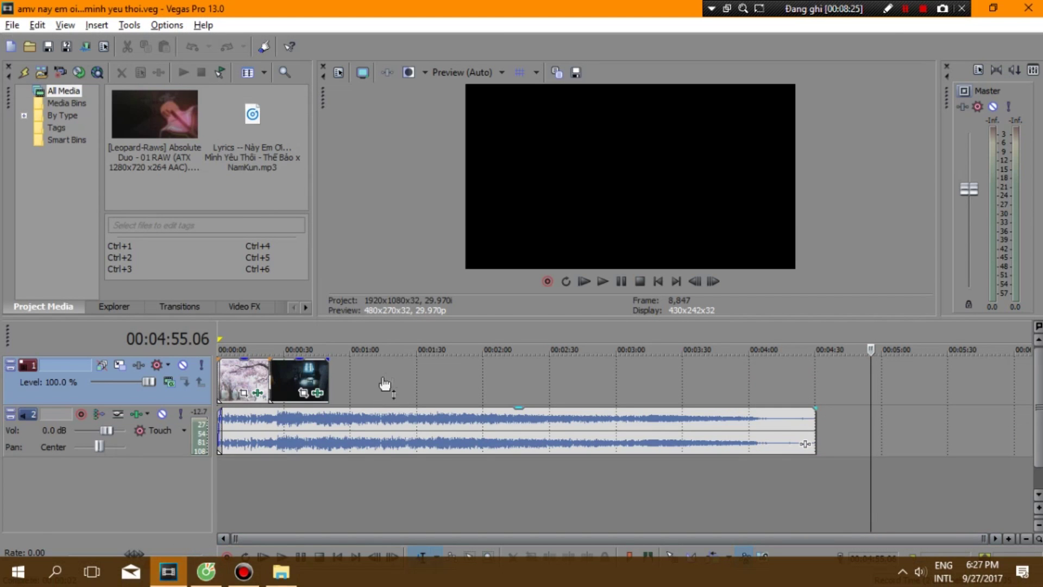
Switch to the Anime Raws folder in File Explorer and open the [Ohys-Raws] Tamako Love Story folder
click(281, 580)
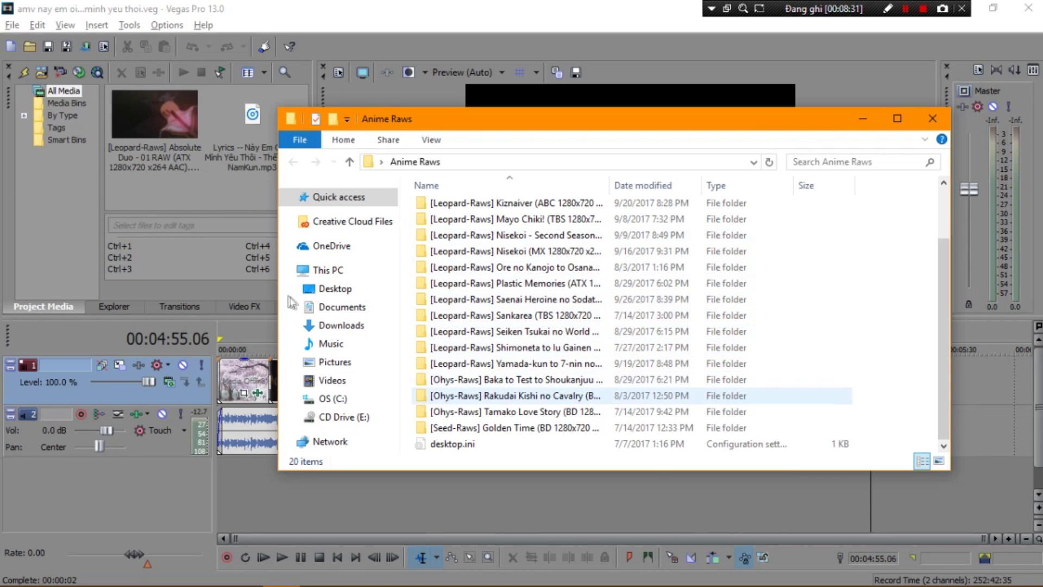
scroll(502, 379, up, 2)
scroll(494, 379, down, 2)
double_click(492, 412)
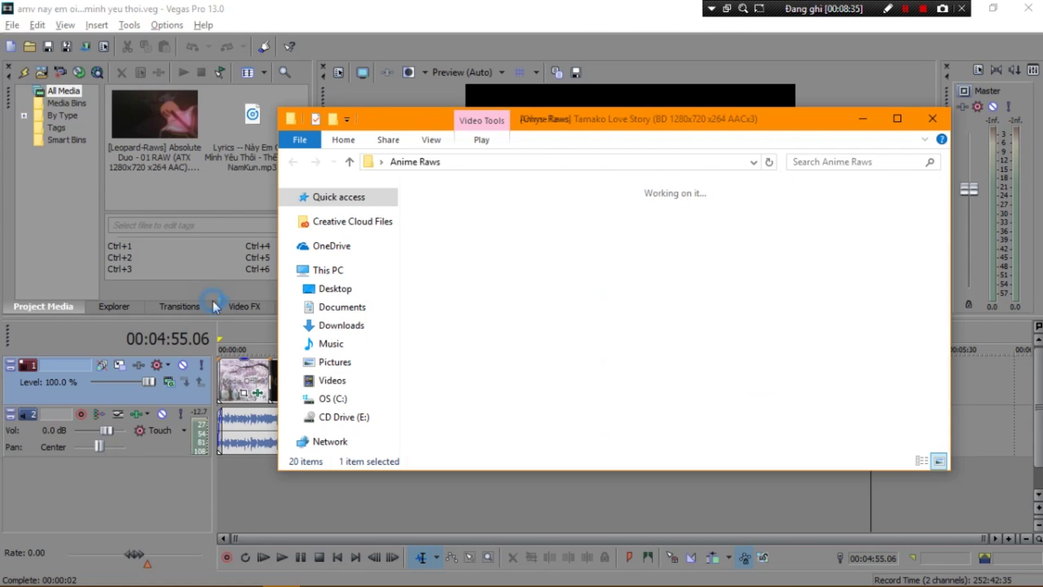
key(Down)
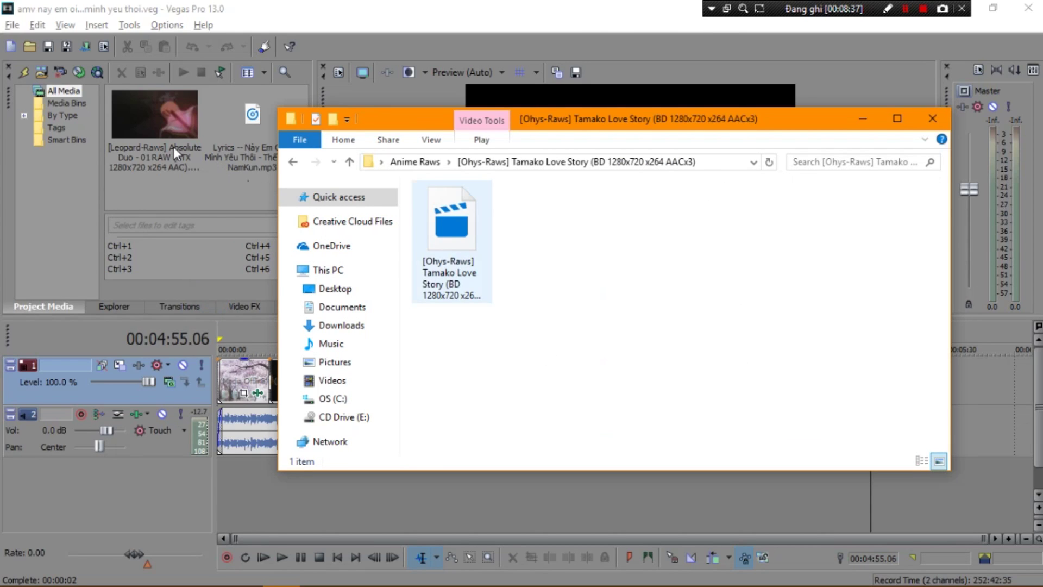
Add the Tamako Love Story video to the timeline after the song and shift it about 20 seconds earlier
drag(452, 245, 971, 411)
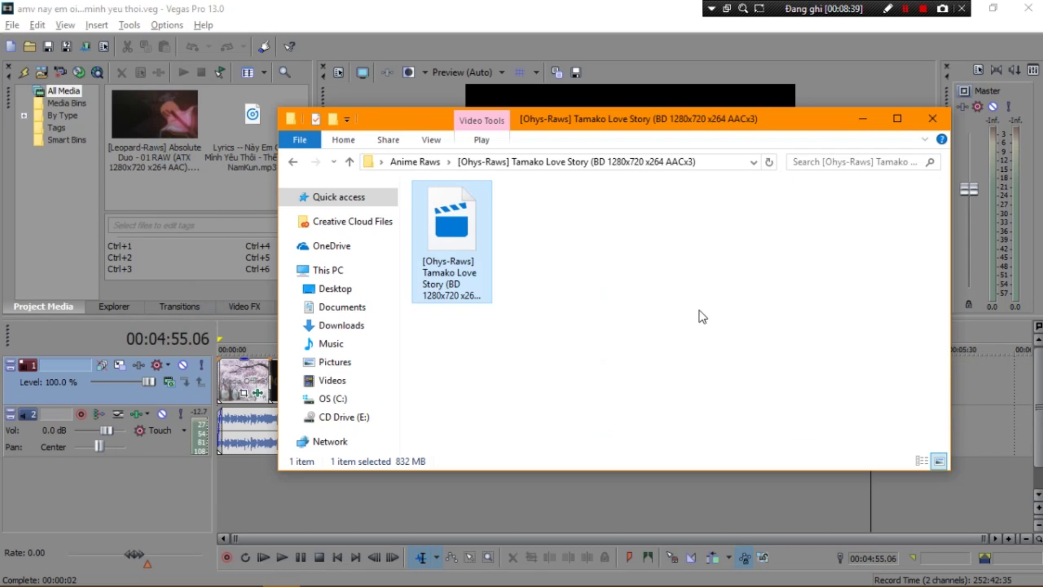
drag(689, 291, 690, 289)
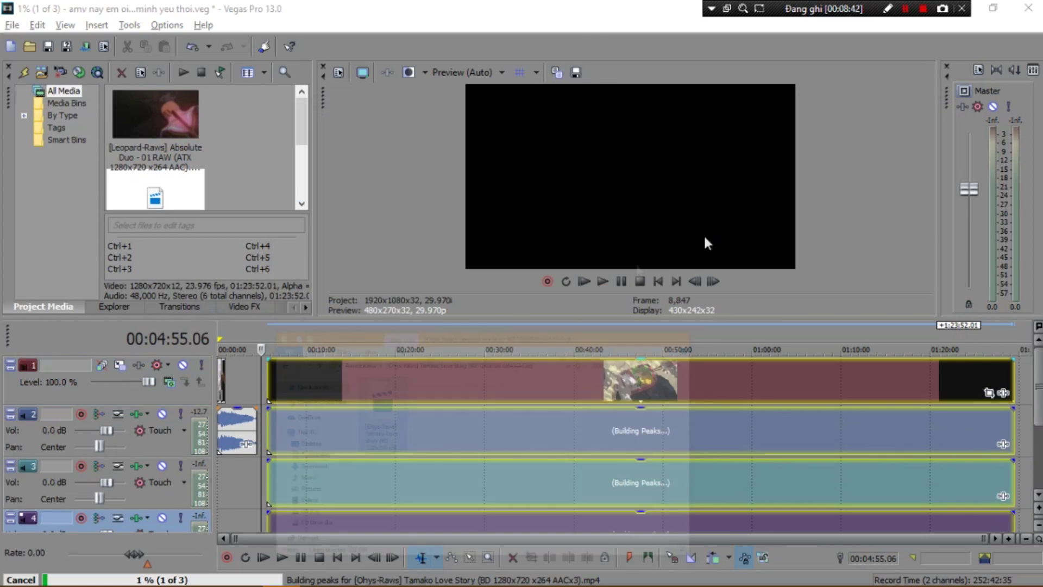
drag(354, 363, 352, 361)
Select the clip's audio events and move the whole clip about 4:31 later, starting at 00:09:45.22
click(289, 444)
click(291, 487)
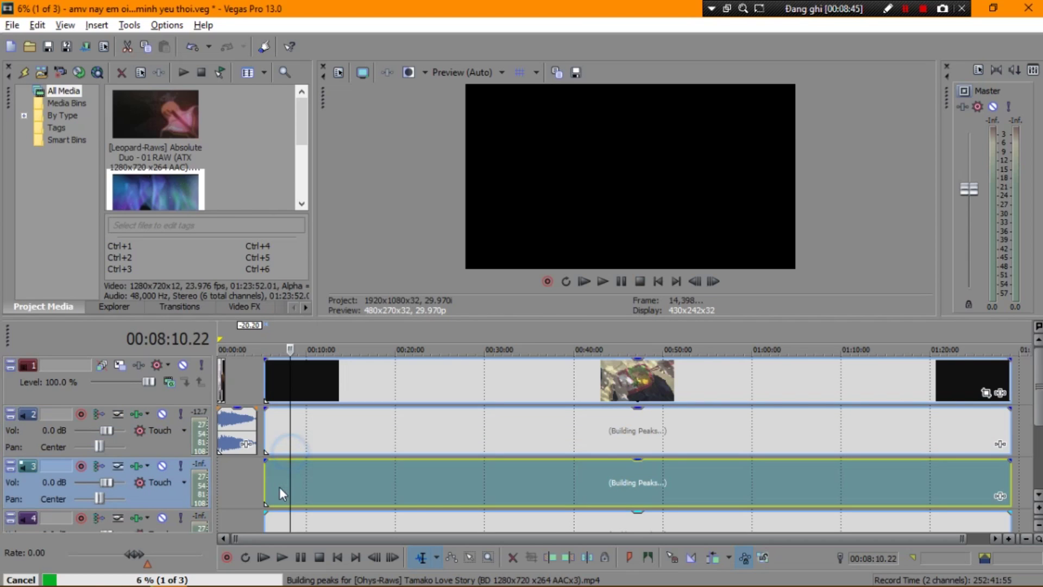
click(265, 445)
scroll(407, 437, up, 3)
scroll(410, 439, down, 4)
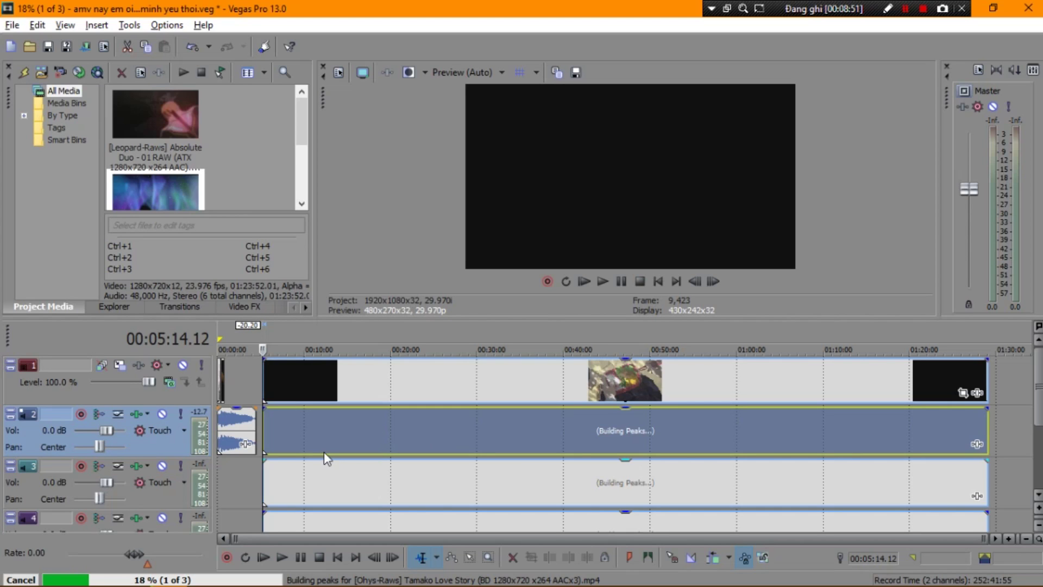
click(327, 394)
click(381, 396)
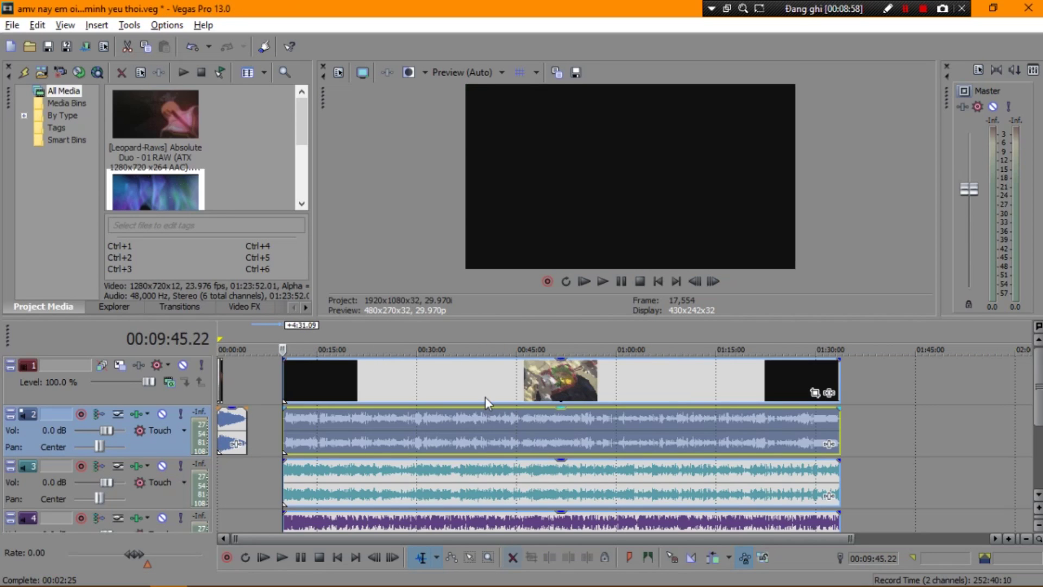
Examine the Tamako Love Story video and its separate audio tracks along the timeline
scroll(486, 398, up, 2)
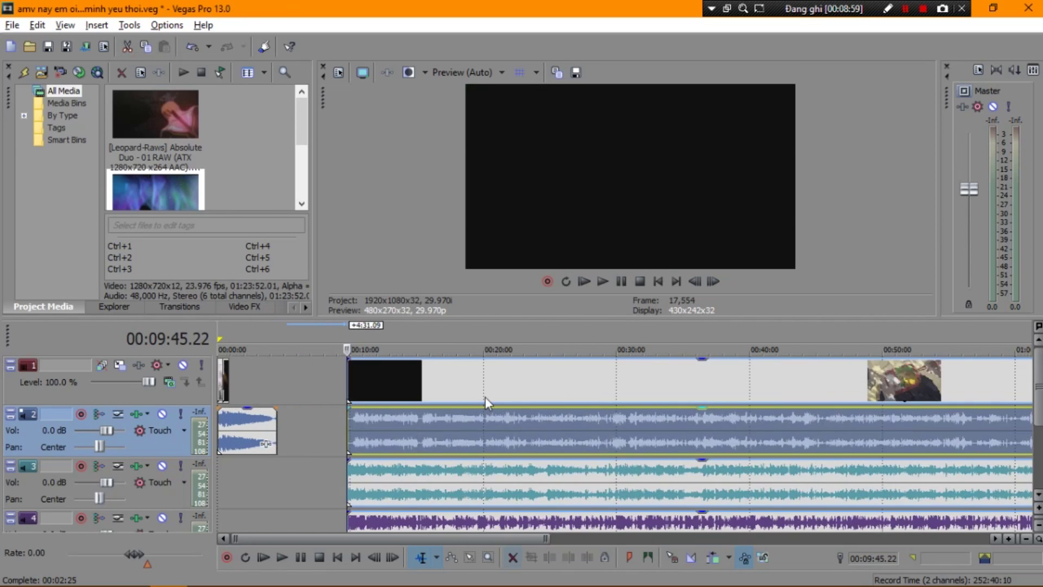
scroll(484, 397, down, 2)
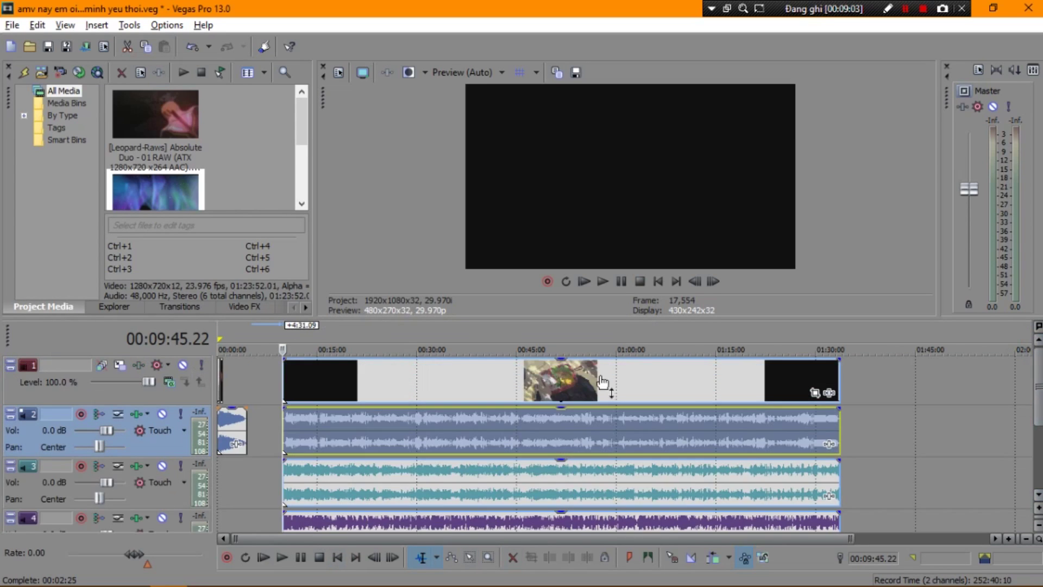
scroll(439, 404, up, 3)
scroll(439, 403, up, 1)
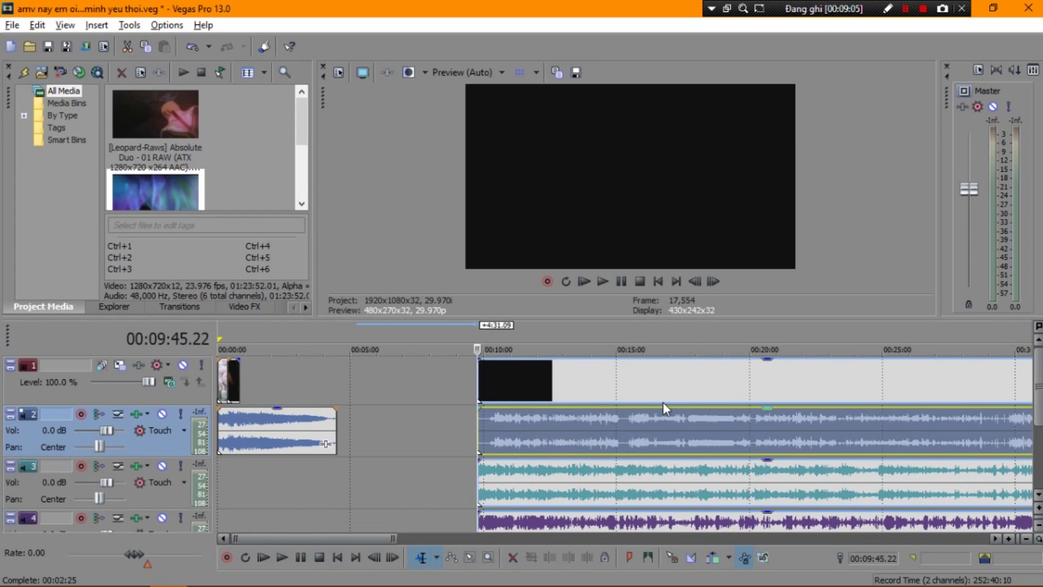
scroll(663, 402, down, 5)
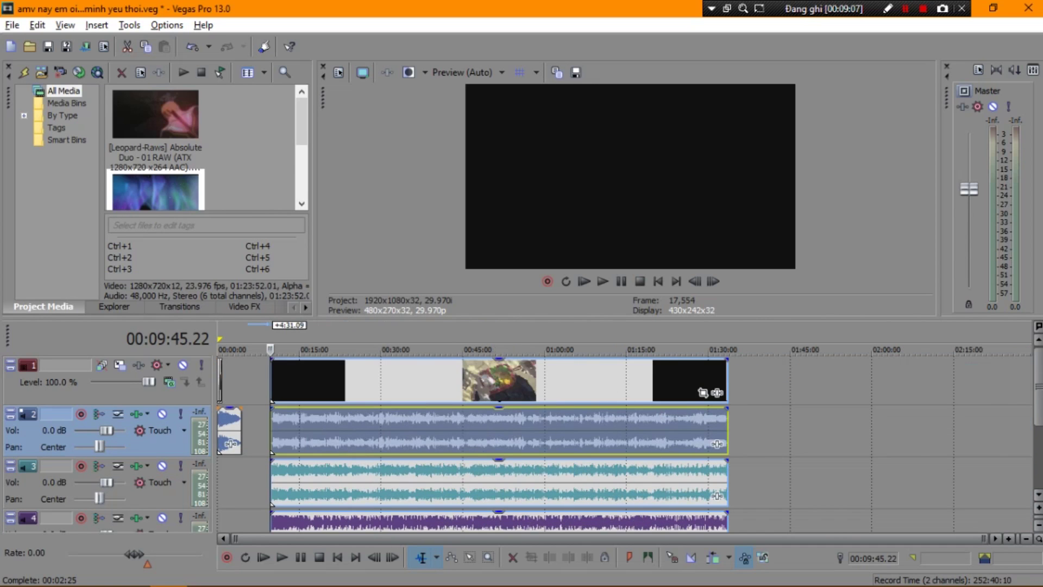
drag(1037, 364, 1040, 426)
Play a short stretch from the start of the Tamako Love Story clip and stop playback
scroll(1039, 413, up, 2)
scroll(606, 433, up, 4)
key(space)
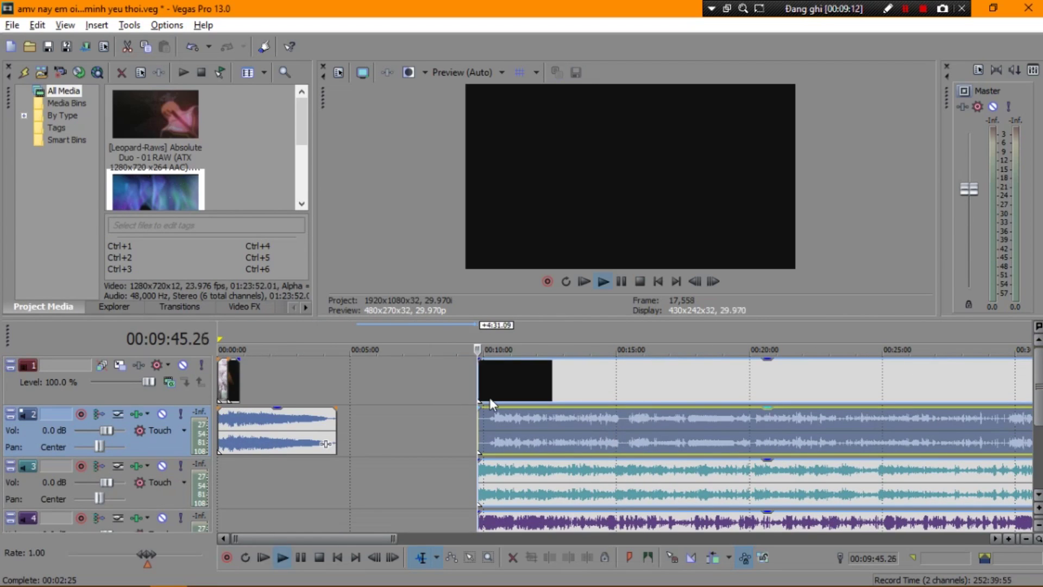
scroll(491, 396, up, 6)
key(space)
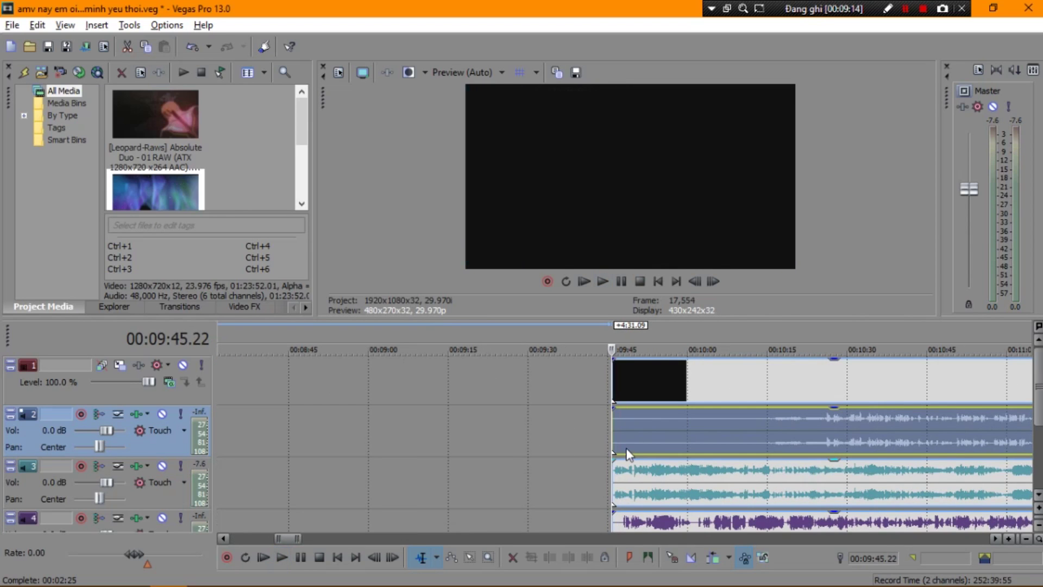
Delete audio track 3, which holds the clip's second audio stream
click(627, 468)
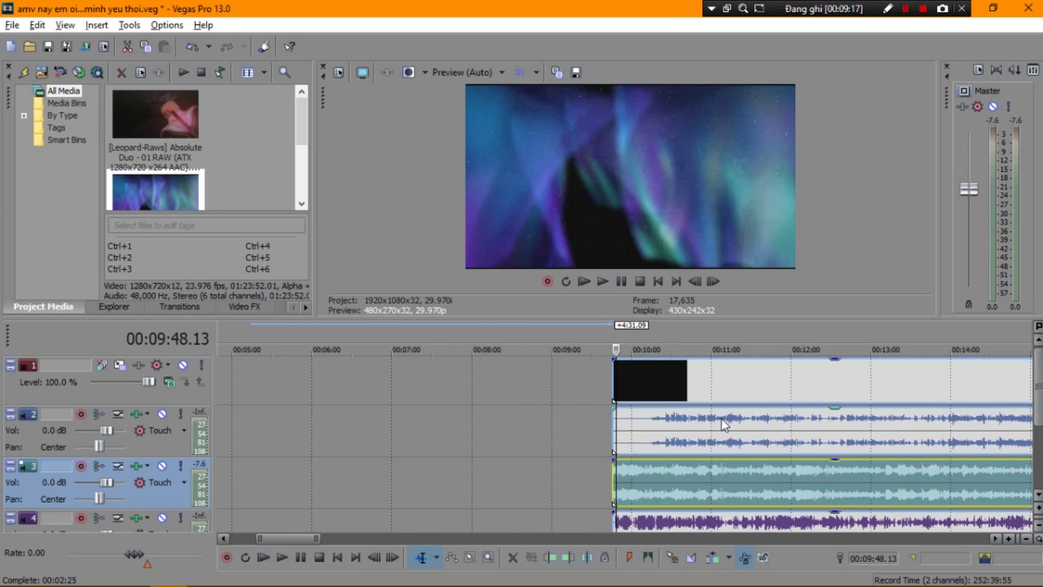
scroll(724, 409, down, 10)
scroll(442, 452, up, 4)
scroll(441, 451, down, 3)
click(170, 472)
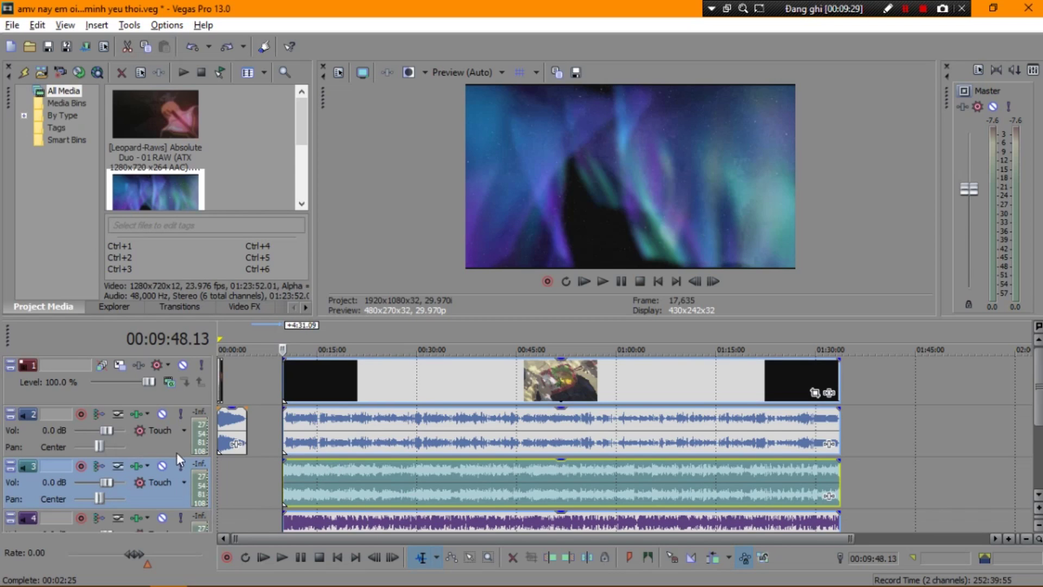
key(Delete)
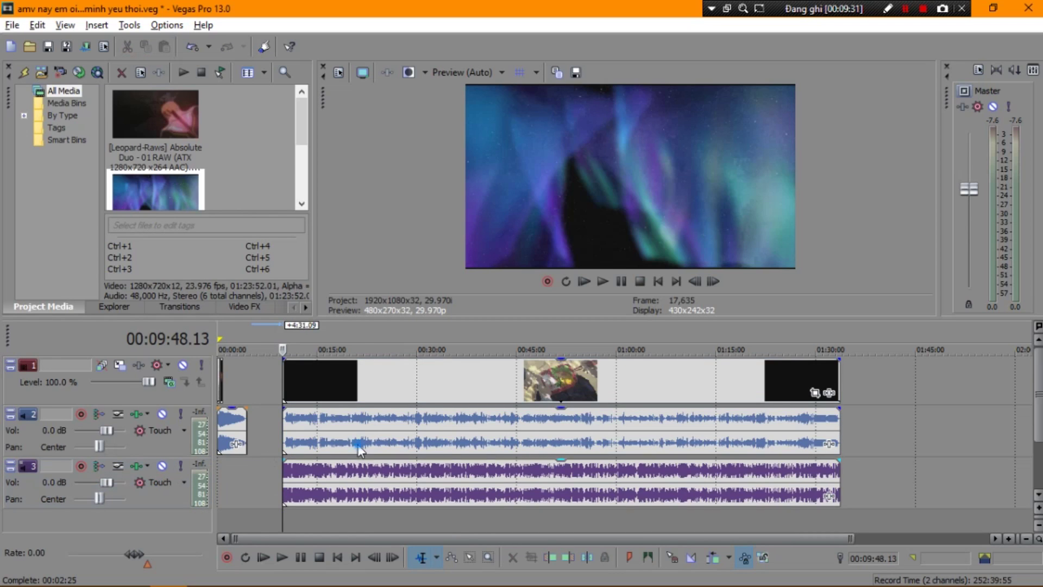
Play the clip briefly from about 00:21:06 to listen to the remaining audio tracks
click(358, 462)
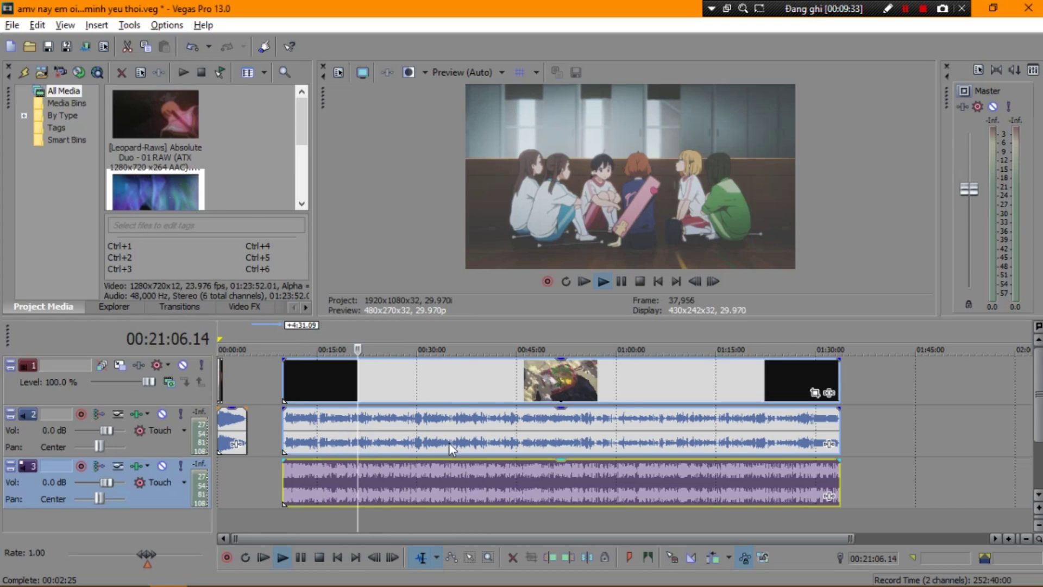
scroll(449, 450, up, 10)
key(space)
key(space)
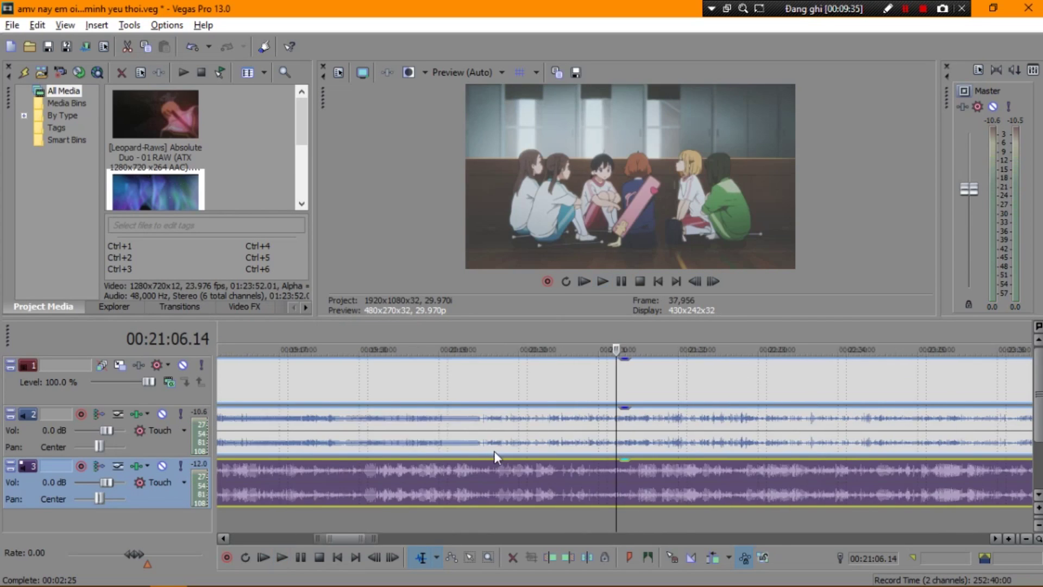
Preview the clip at about 00:50:20, 01:02:51 and 00:45:59 on the timeline
scroll(494, 451, down, 15)
click(492, 454)
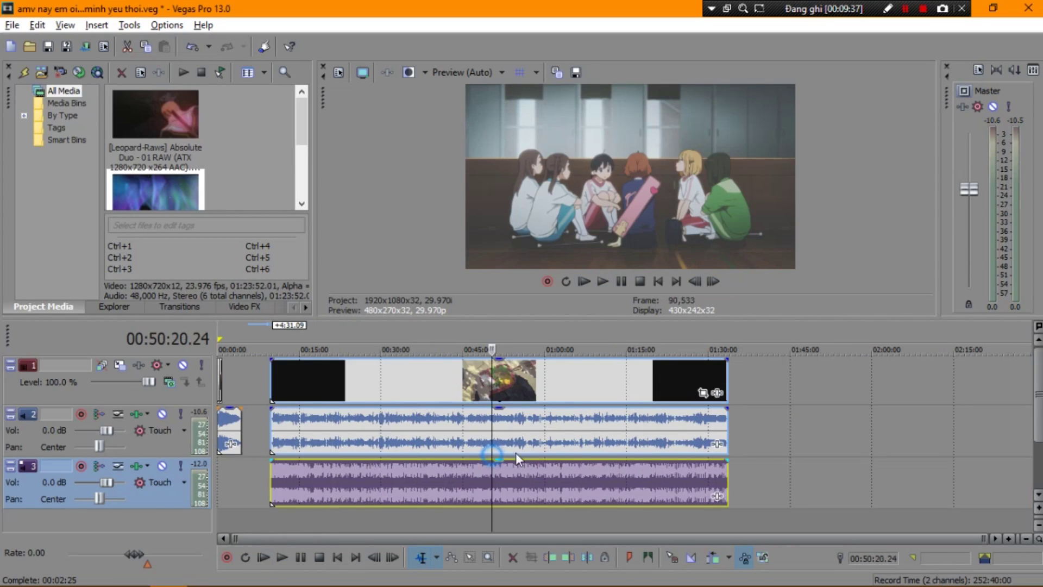
click(560, 451)
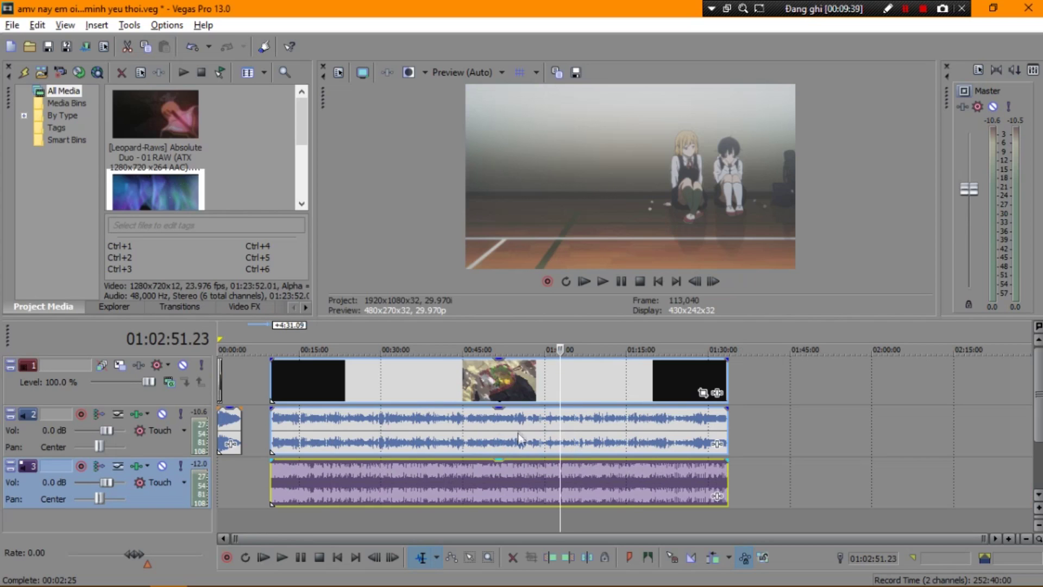
click(467, 450)
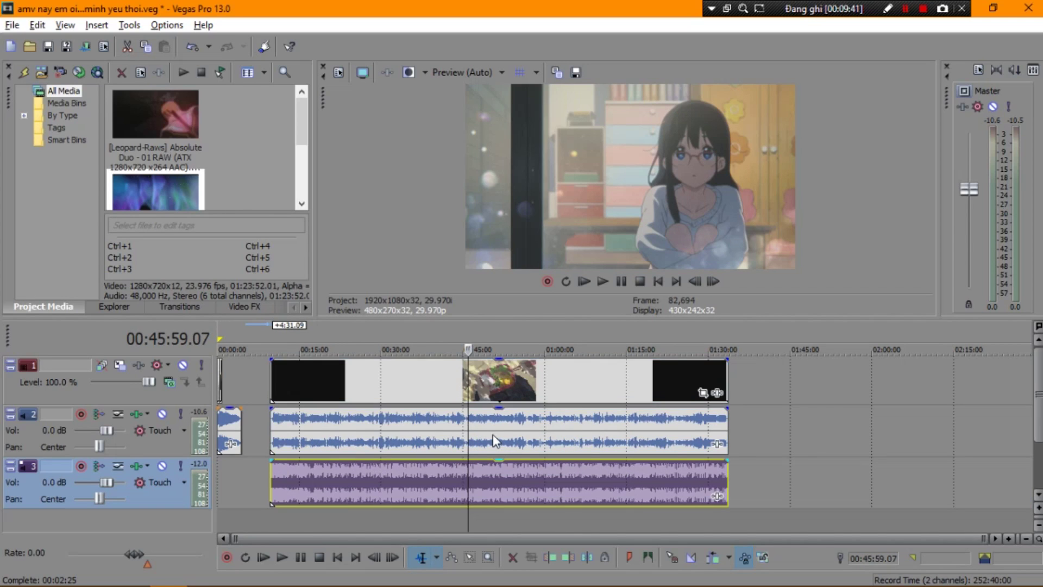
Delete the Tamako Love Story clip's audio event on track 3 and remove the emptied track
key(Delete)
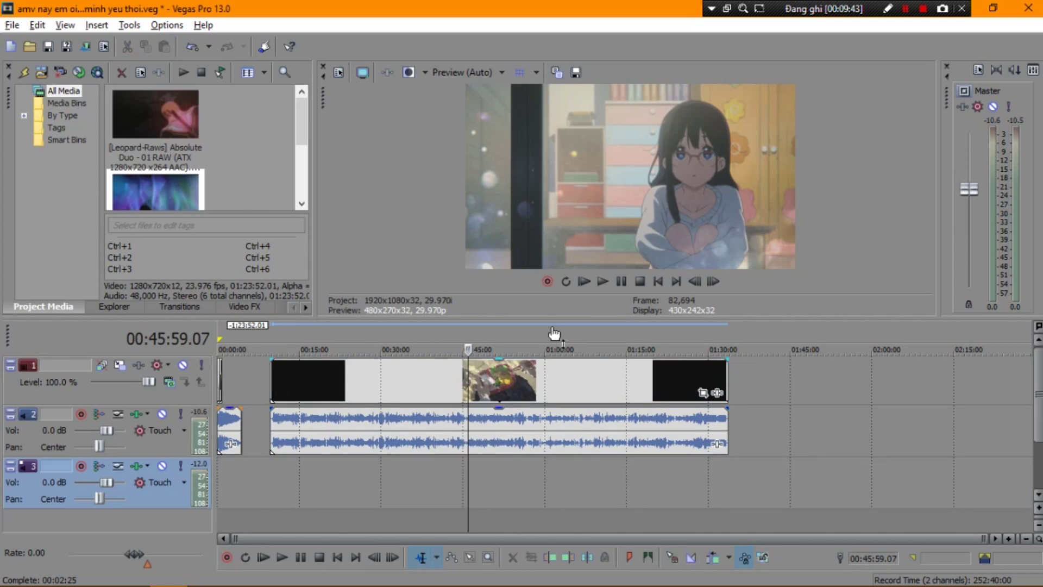
click(273, 397)
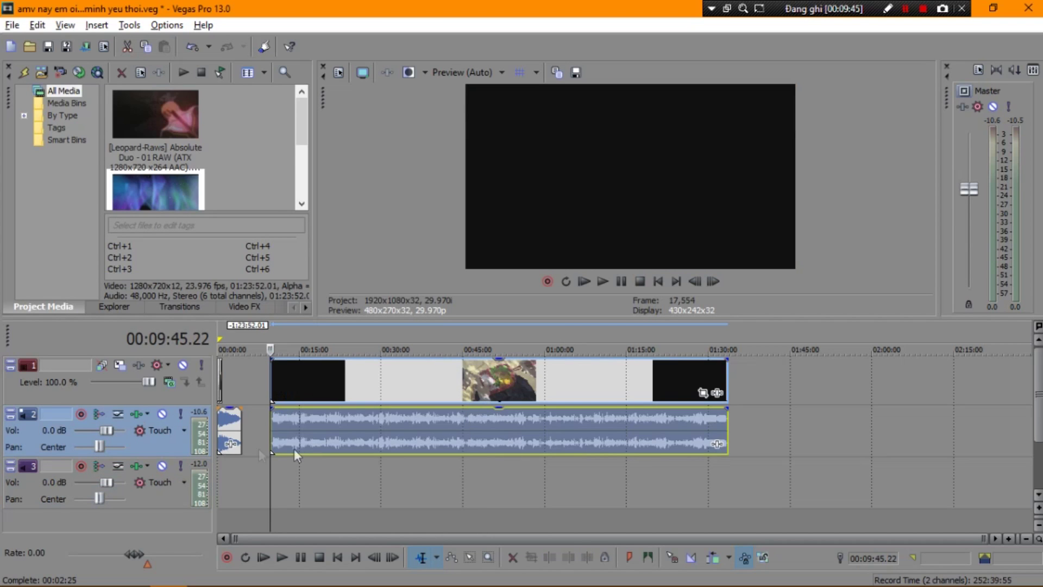
click(172, 462)
key(Delete)
Play the clip from its start and around 00:10:28, then delete its remaining audio event from track 2
key(space)
scroll(280, 414, up, 8)
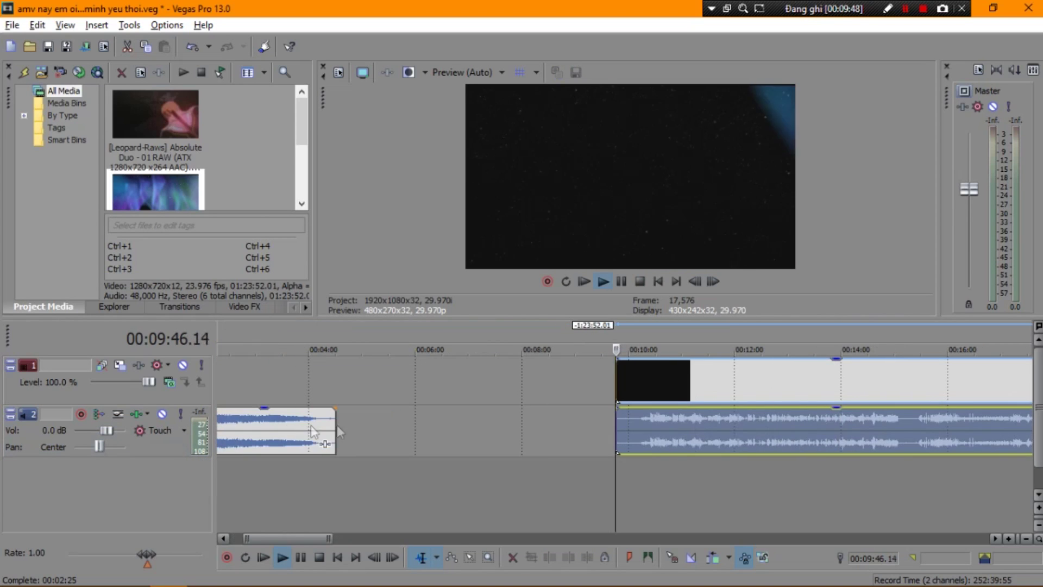
click(643, 395)
scroll(666, 396, up, 4)
click(655, 400)
key(space)
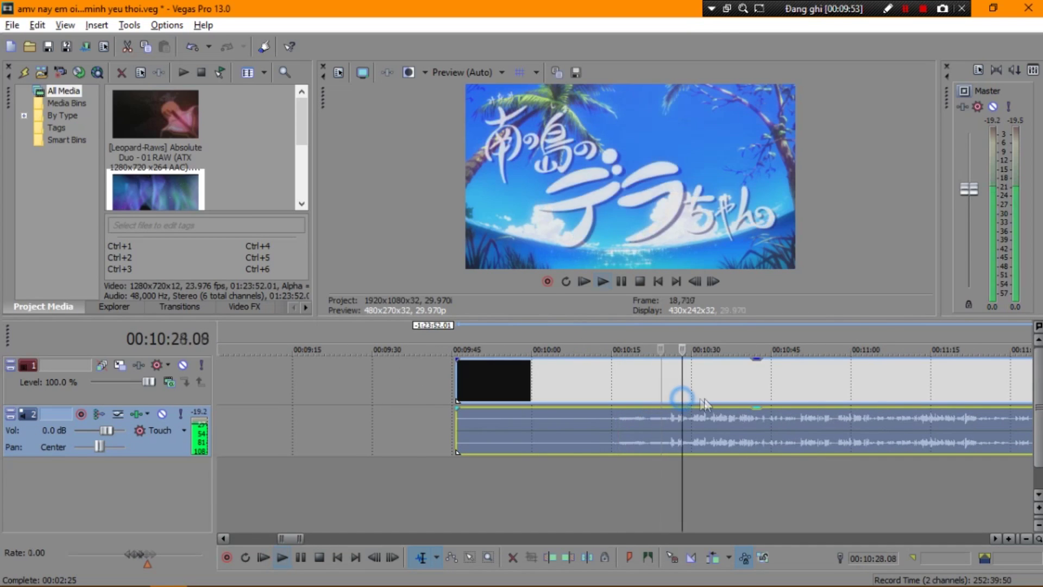
key(Return)
scroll(712, 416, down, 10)
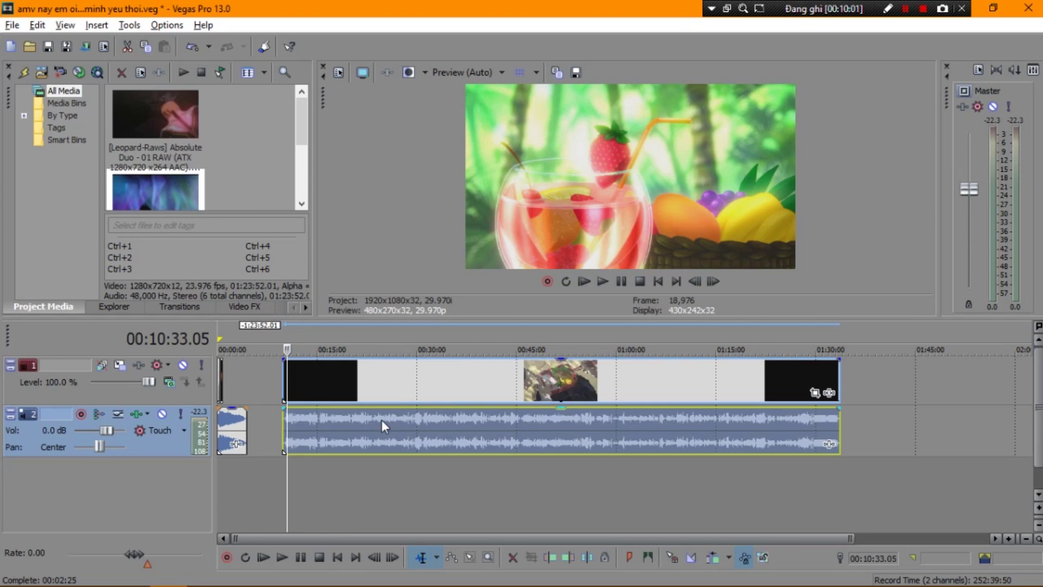
key(Delete)
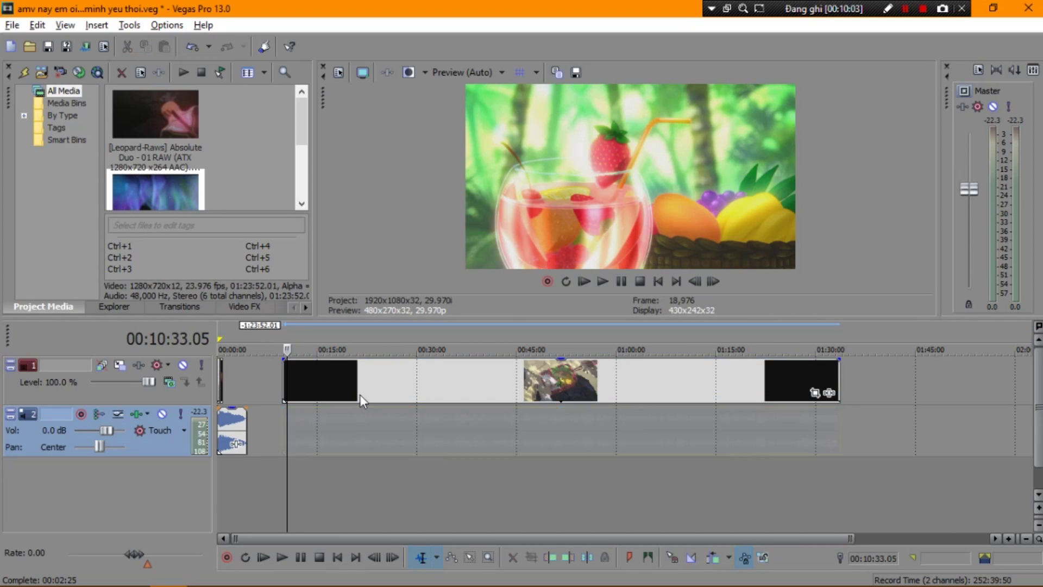
Select the video event and scrub it between about 00:10:00 and 00:16:16 to find the opening apple scene
scroll(402, 346, up, 5)
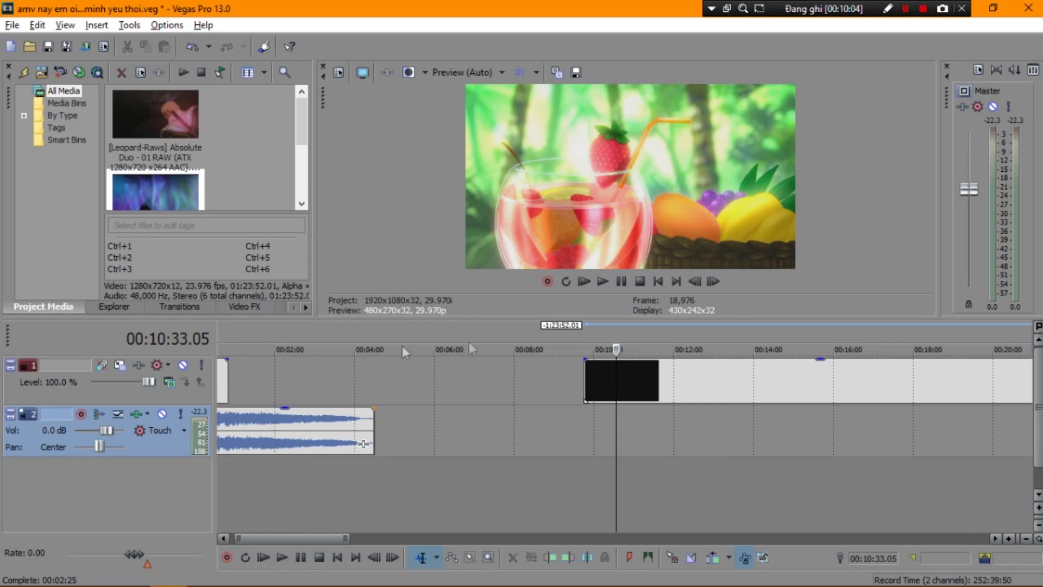
click(596, 361)
click(628, 353)
click(675, 351)
click(707, 363)
click(708, 368)
click(740, 342)
click(785, 352)
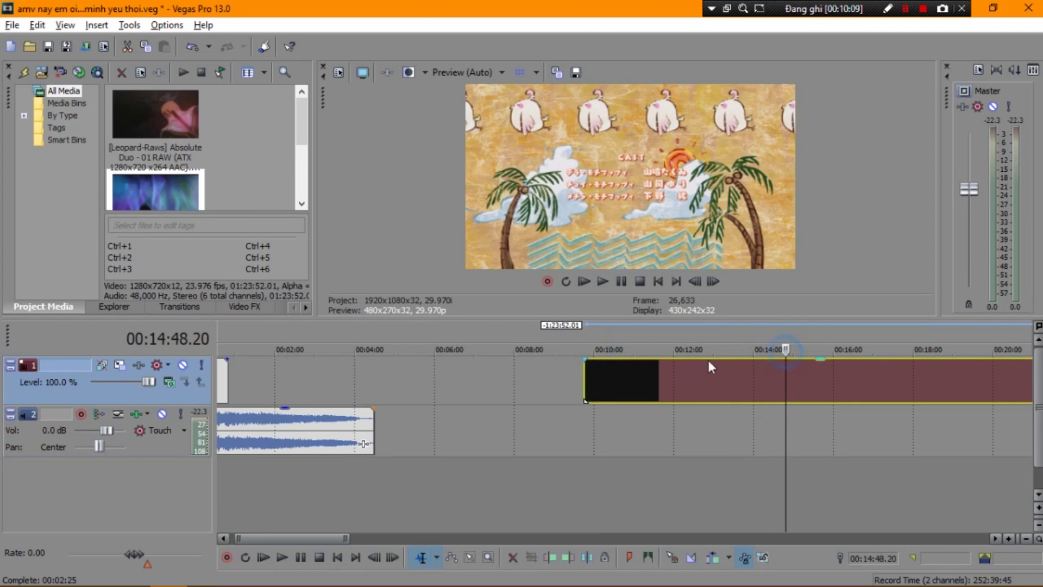
click(791, 352)
click(816, 353)
click(843, 354)
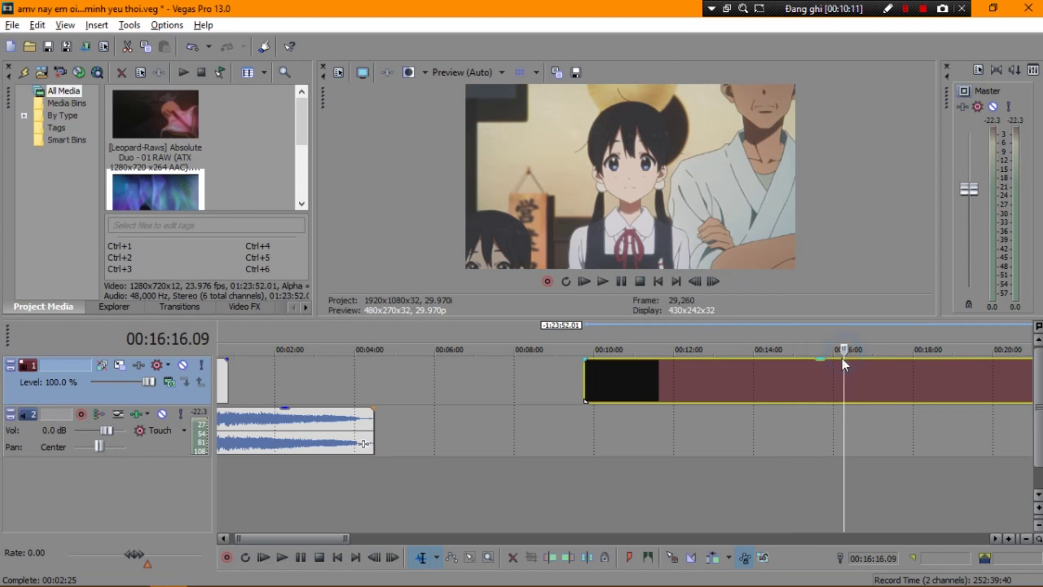
click(819, 351)
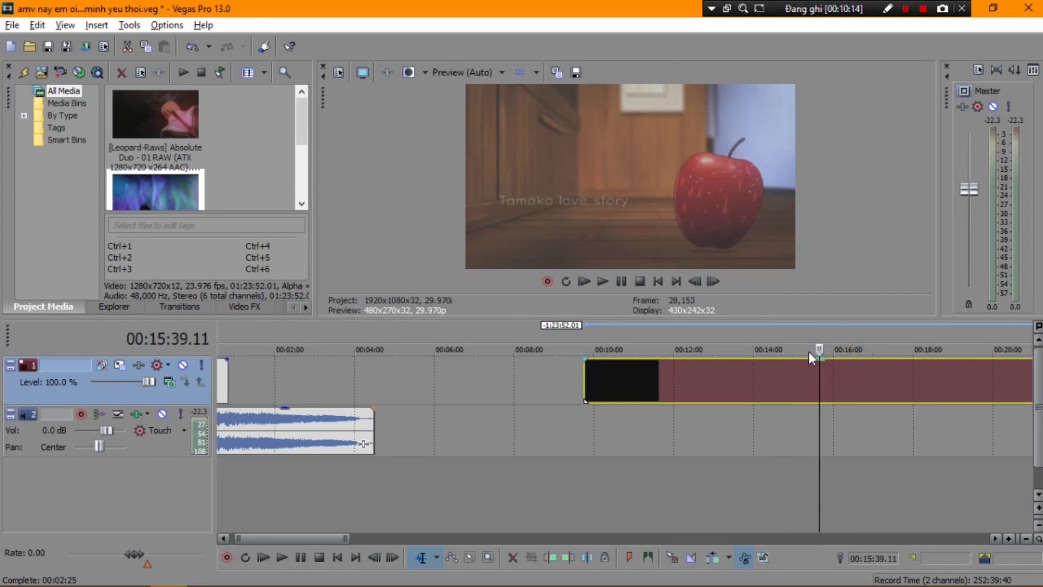
key(Left)
key(Left)
key(Left)
key(Left)
key(Left)
key(Left)
click(800, 360)
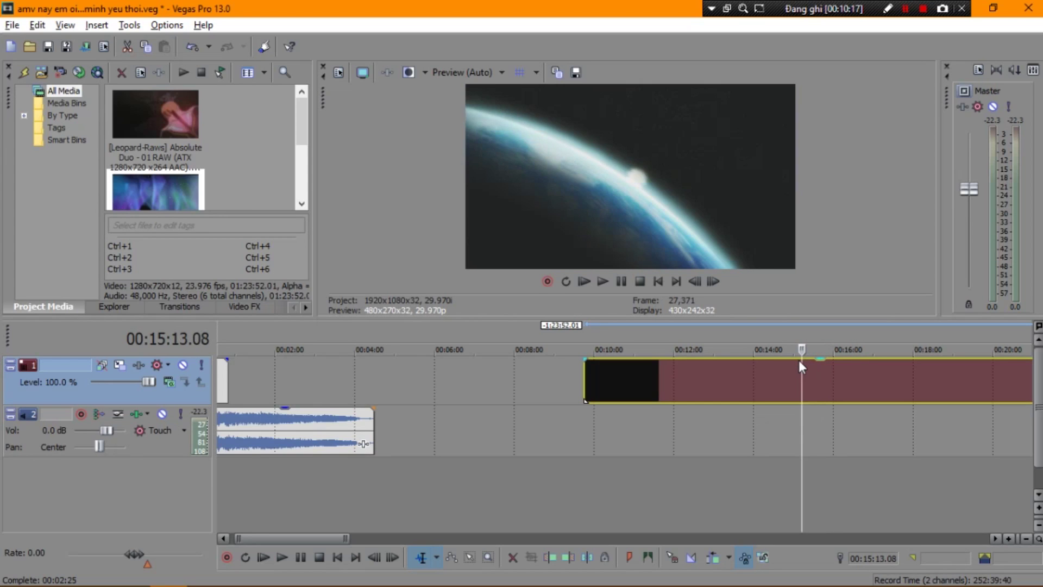
Split the video event at 00:15:21.21, on the first frame of the shot with the apple on the desk
key(Right)
key(Right)
key(Right)
key(Right)
key(Right)
key(Right)
key(Right)
key(Right)
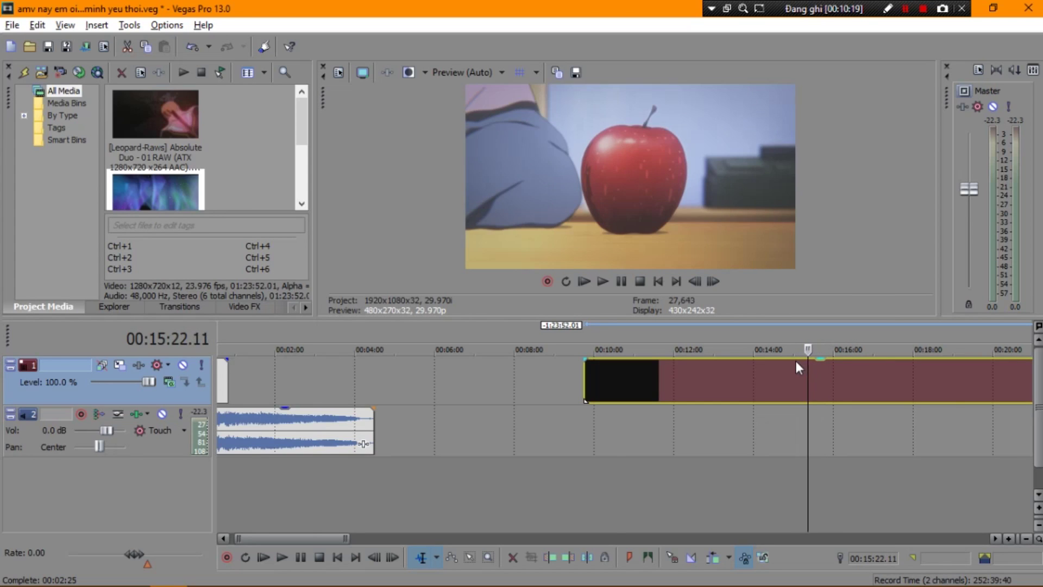
scroll(796, 361, up, 4)
key(Left)
key(Left)
key(Left)
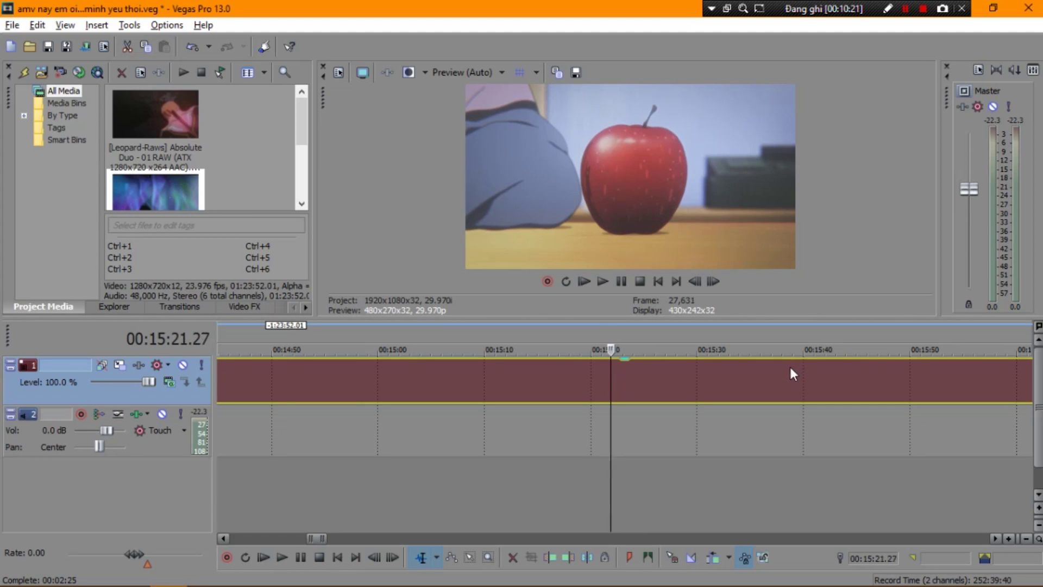
key(Right)
key(Right)
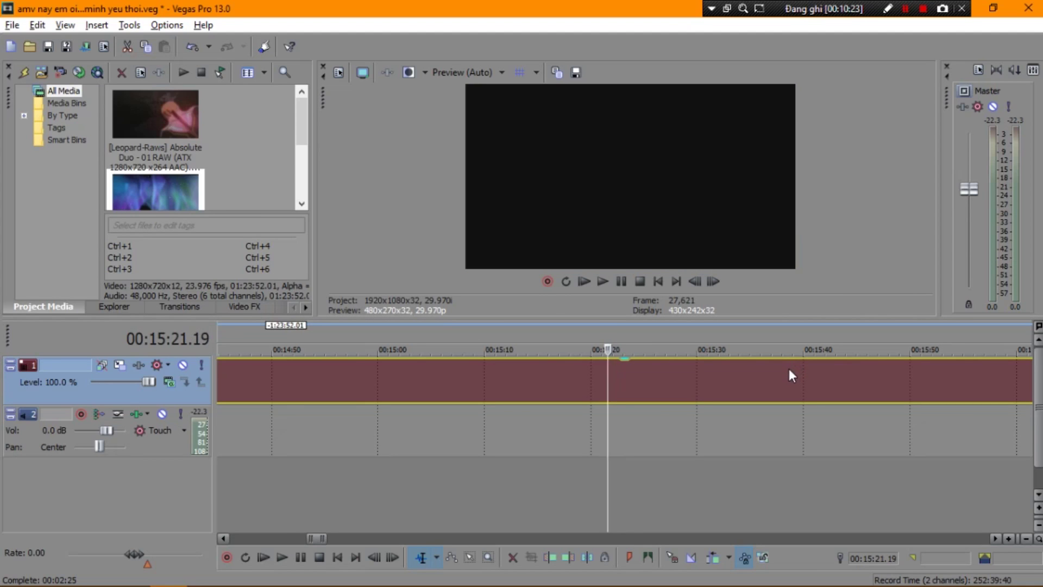
key(Left)
key(Right)
key(Left)
key(Left)
key(space)
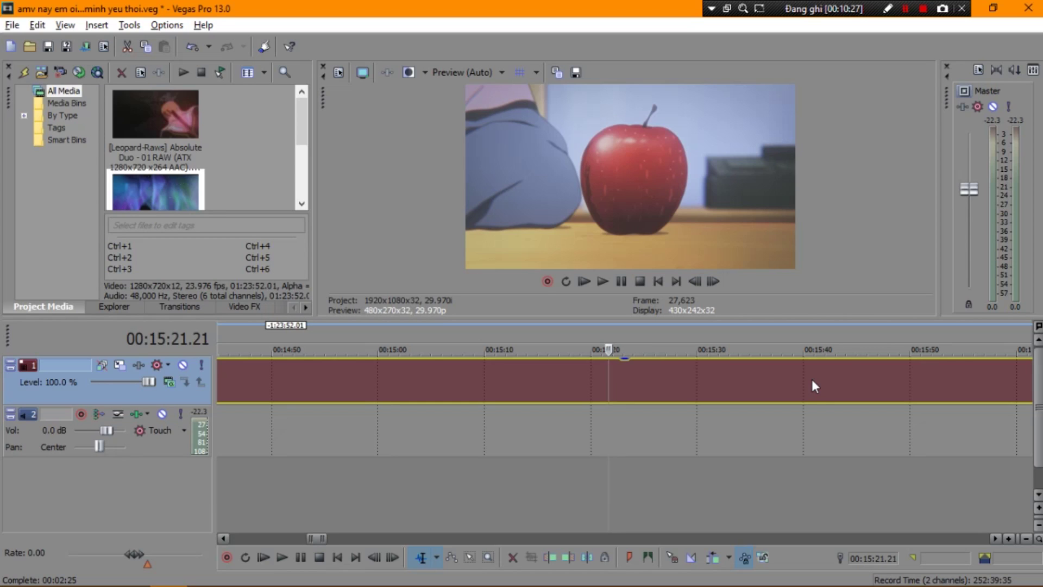
key(Left)
key(Right)
key(Right)
key(Right)
key(Left)
scroll(812, 379, up, 5)
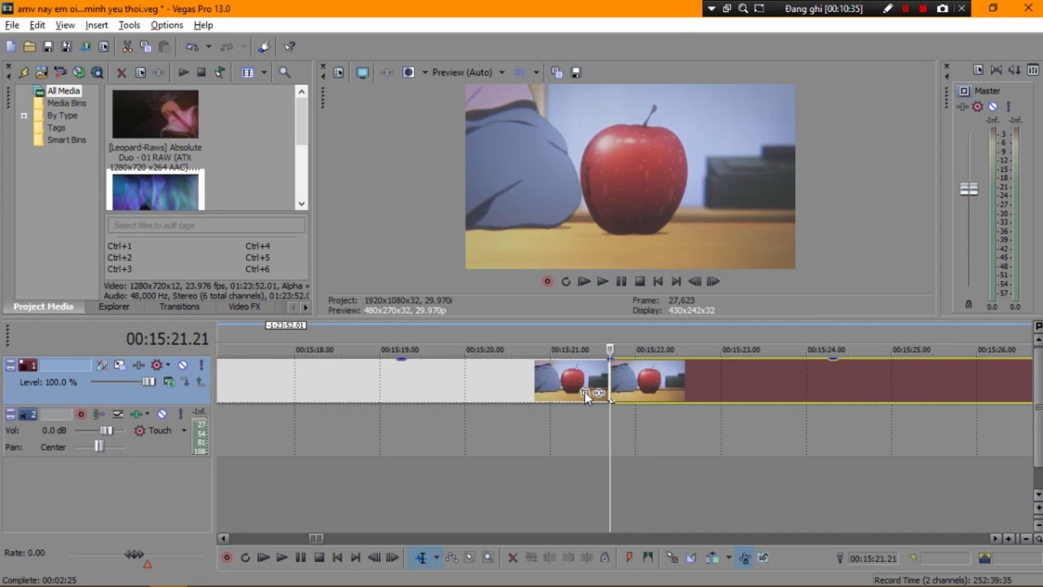
Play on from the cut and split the video event at 00:15:31.25, in the shot of the boy holding the apple
key(space)
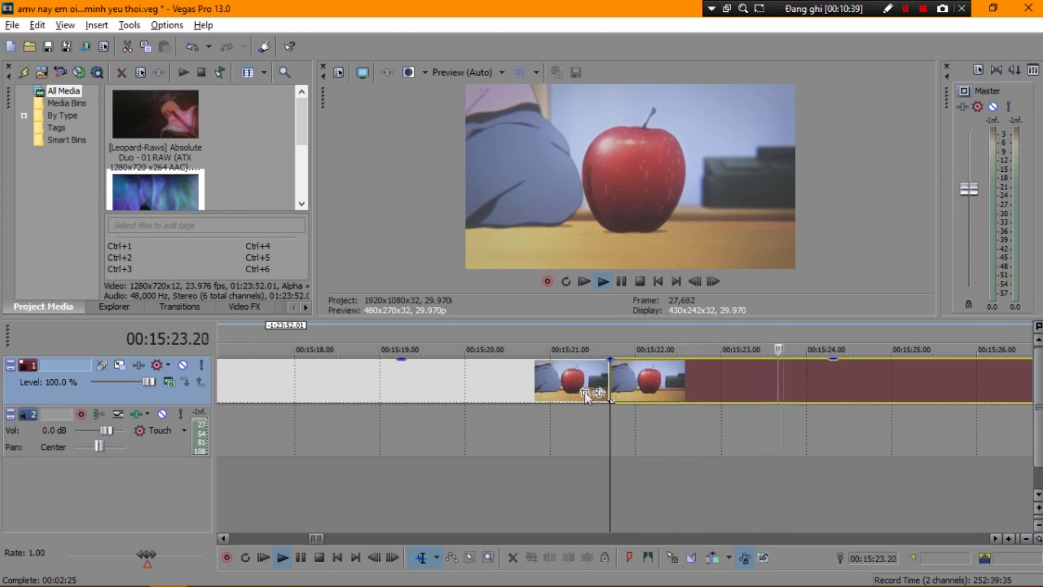
scroll(546, 368, down, 4)
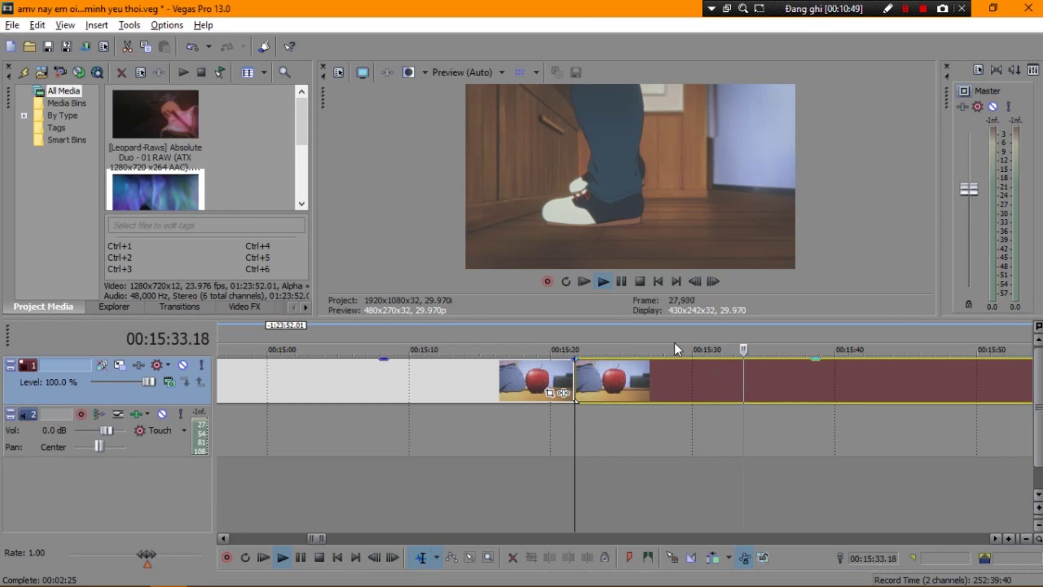
click(710, 352)
key(space)
key(Left)
key(Left)
key(Left)
key(Left)
key(Left)
key(Left)
key(Left)
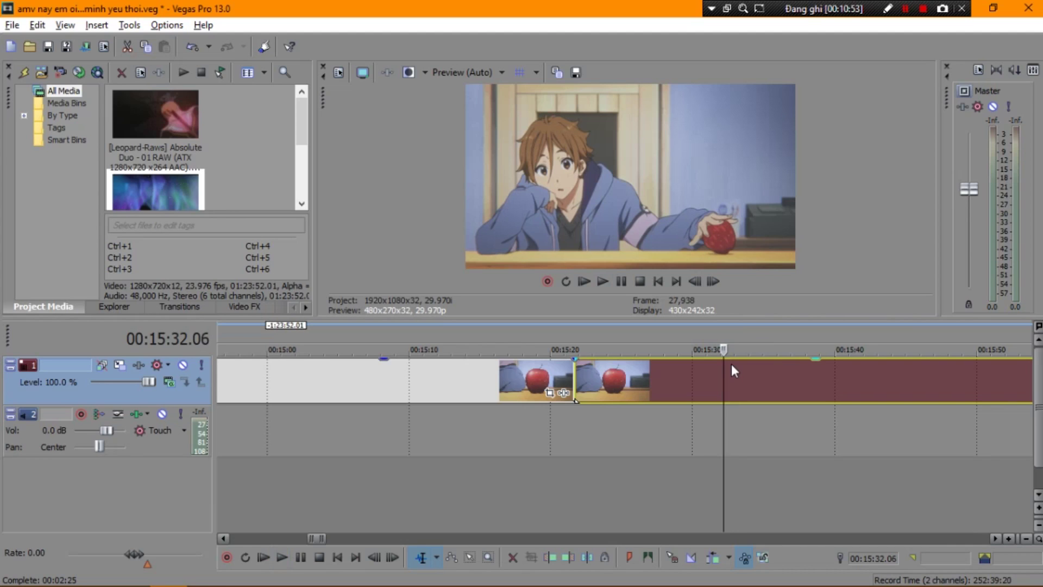
key(Left)
key(Left)
key(Left)
key(Left)
key(Left)
key(Left)
key(Left)
key(Left)
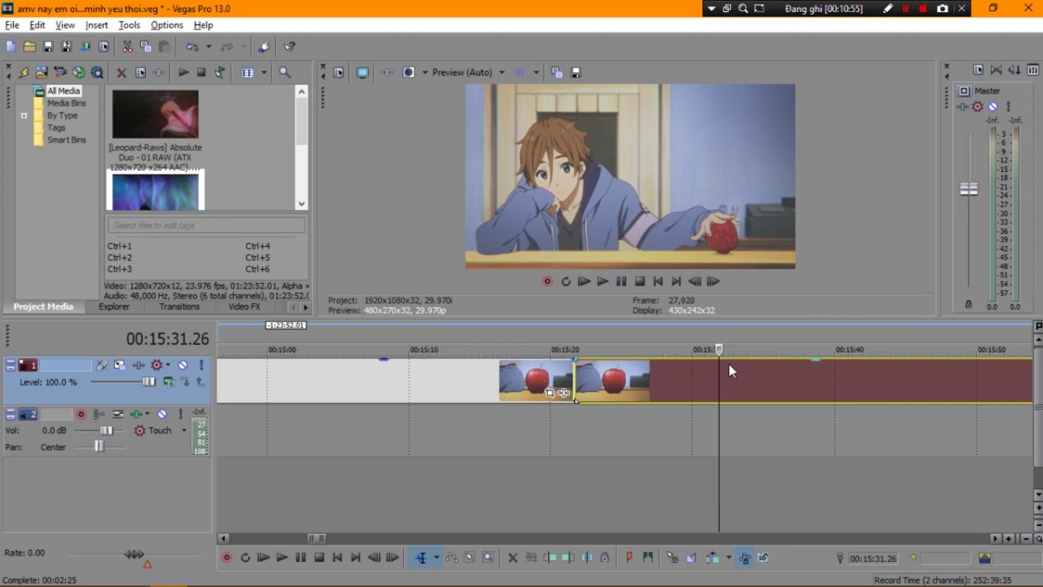
key(Right)
key(Right)
key(Left)
key(Right)
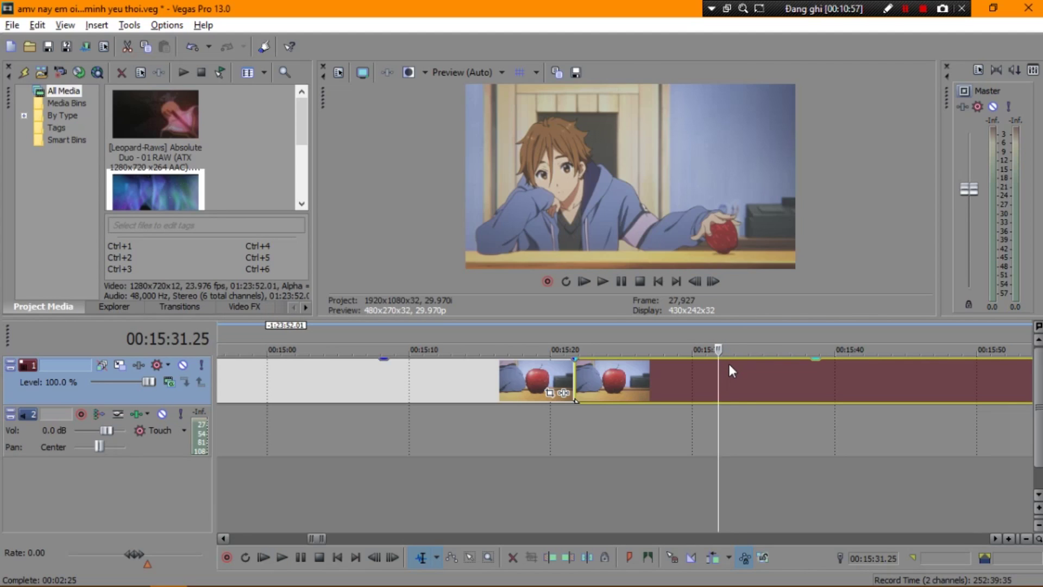
key(s)
Play on and split the video event at 00:15:37.26, just before the "Tamako love story" title appears over the apple
key(space)
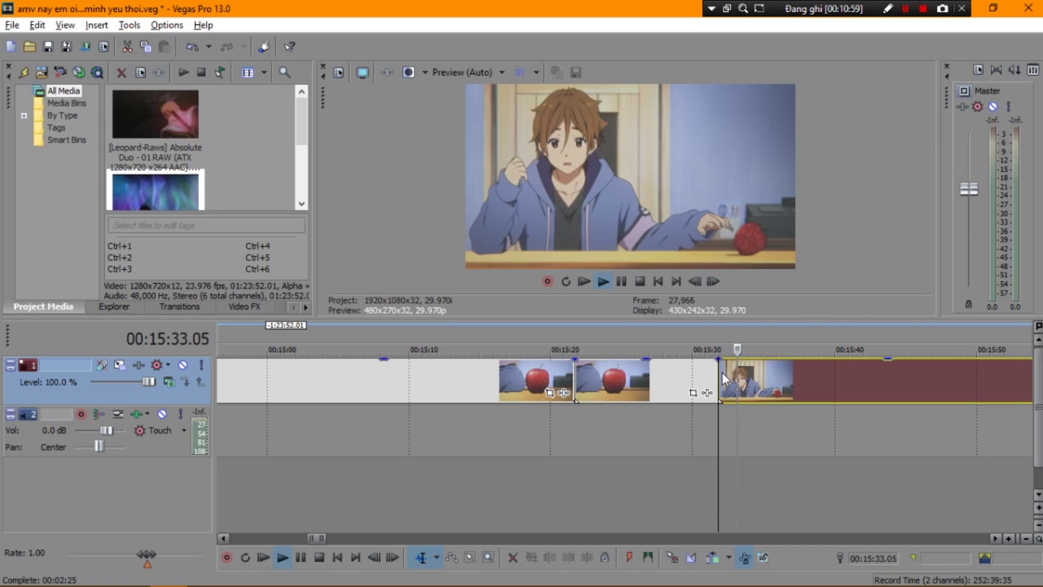
scroll(796, 386, up, 5)
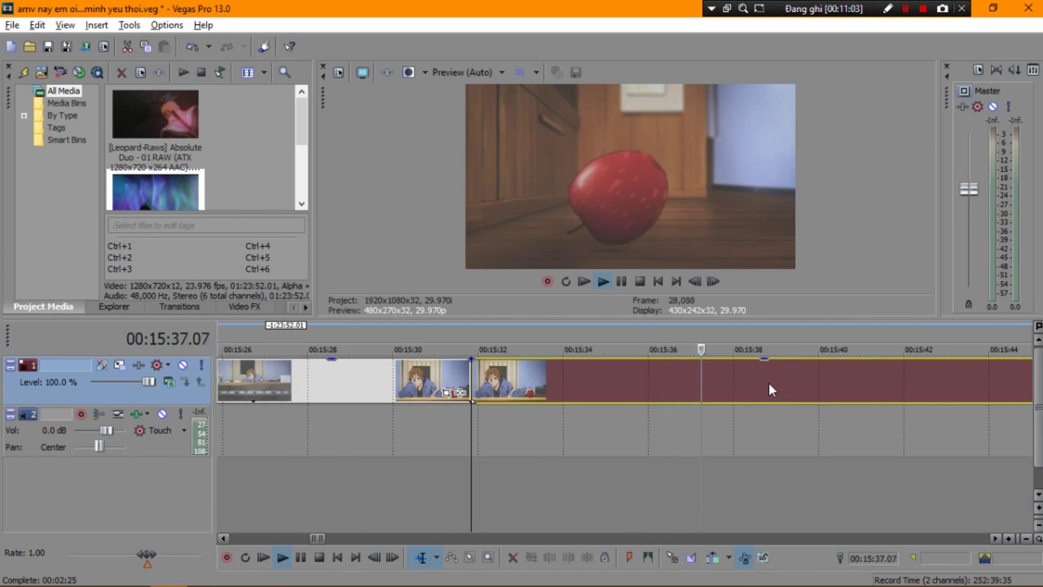
key(Return)
scroll(768, 383, up, 1)
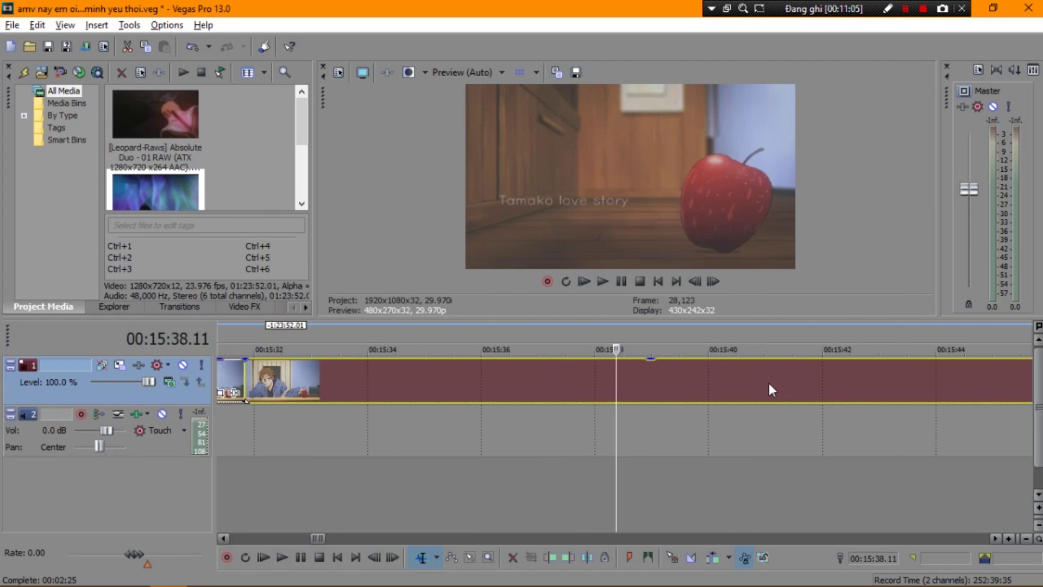
key(Left)
key(Left)
key(Left)
key(Left)
key(Left)
key(Left)
key(Left)
key(Left)
key(Left)
key(Left)
key(Left)
key(Left)
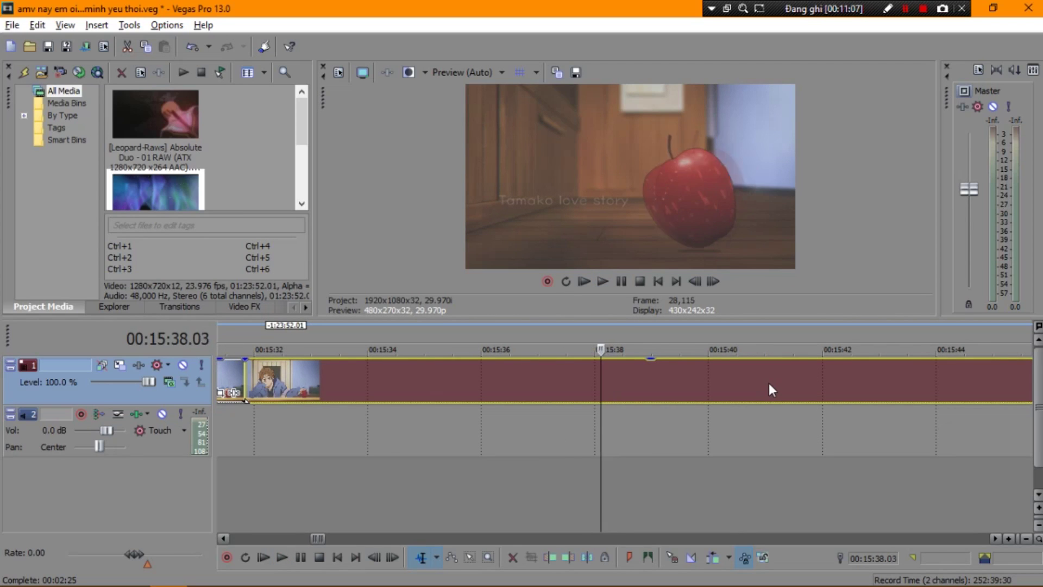
key(Left)
key(Left)
key(Left)
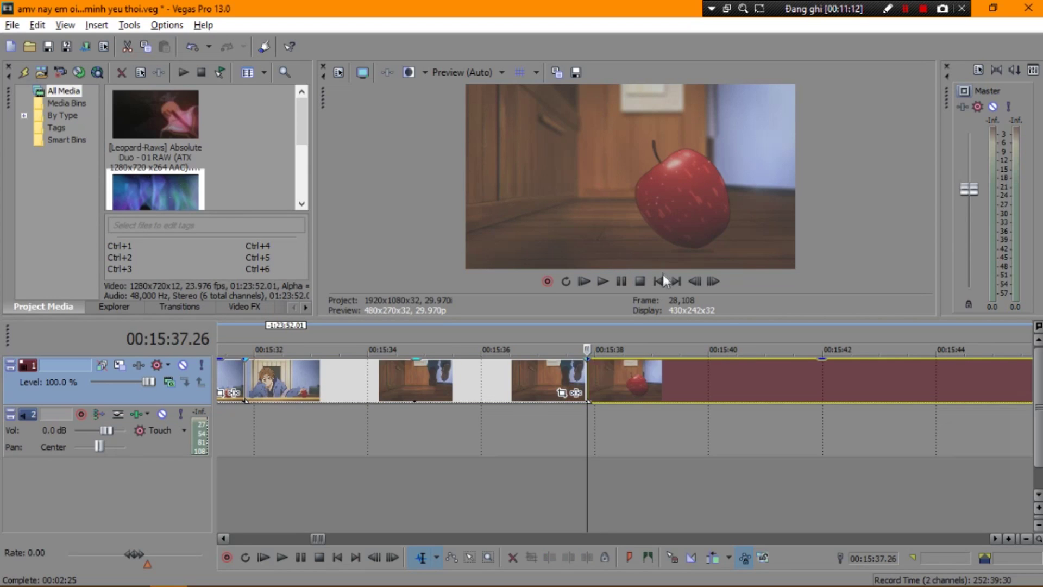
Scrub and play the remaining clip from about 00:15:38 to 00:15:54 to review the shopping street scene
click(634, 352)
click(676, 356)
drag(676, 356, 846, 350)
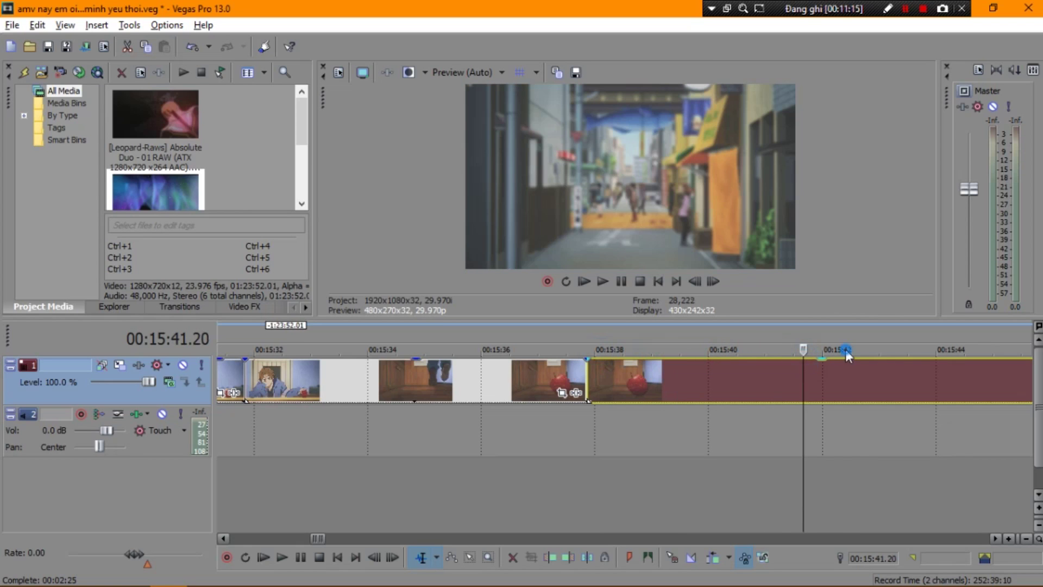
click(846, 350)
click(917, 367)
scroll(837, 365, down, 3)
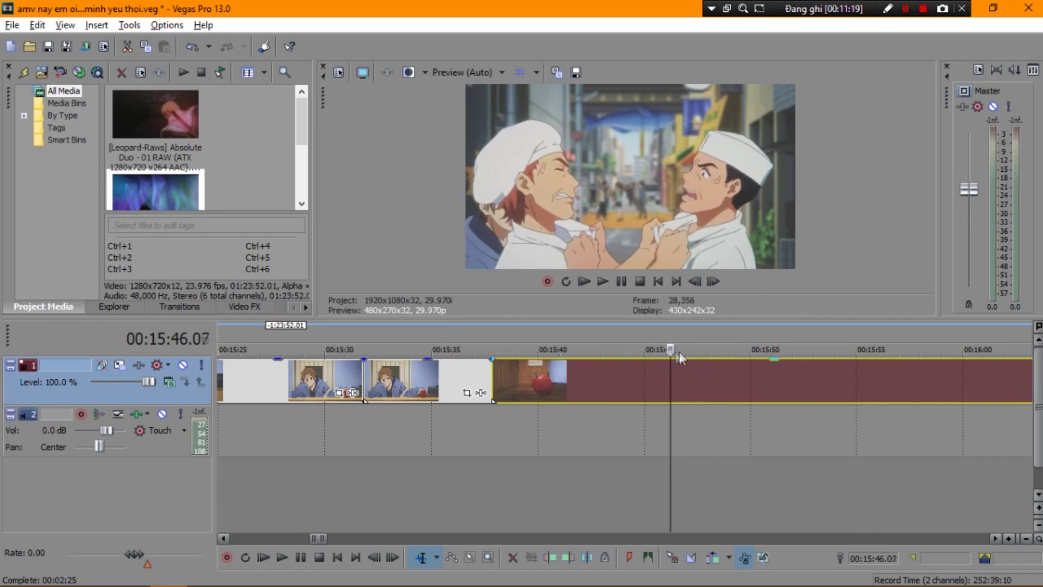
click(715, 348)
click(745, 350)
drag(745, 350, 802, 362)
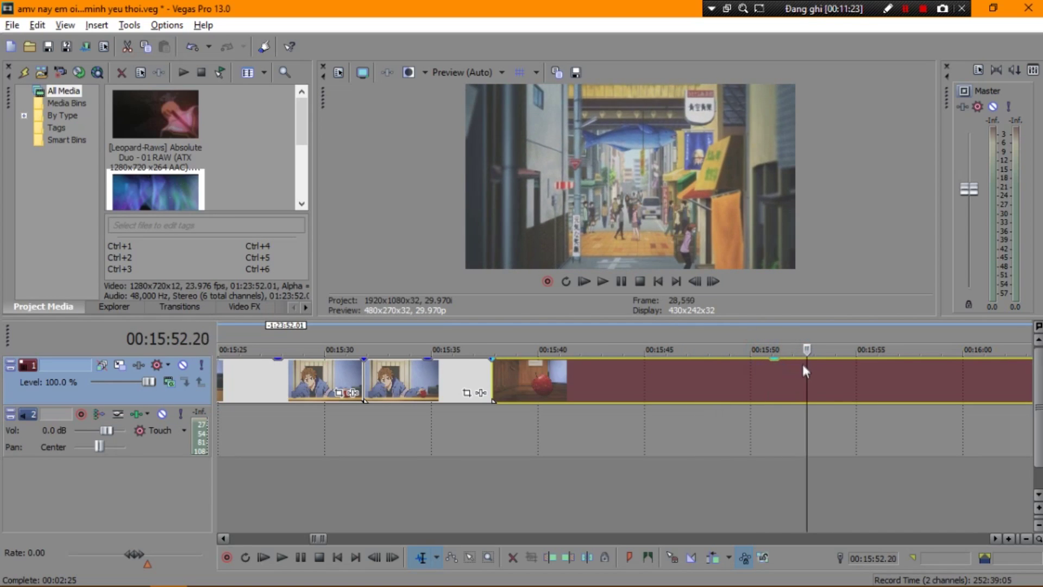
scroll(791, 360, down, 5)
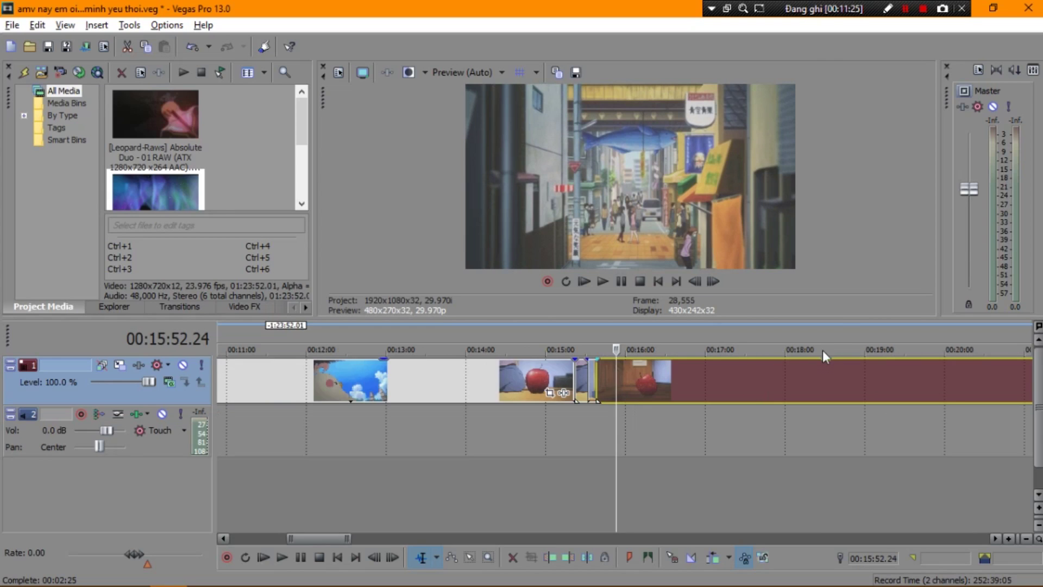
scroll(812, 401, up, 8)
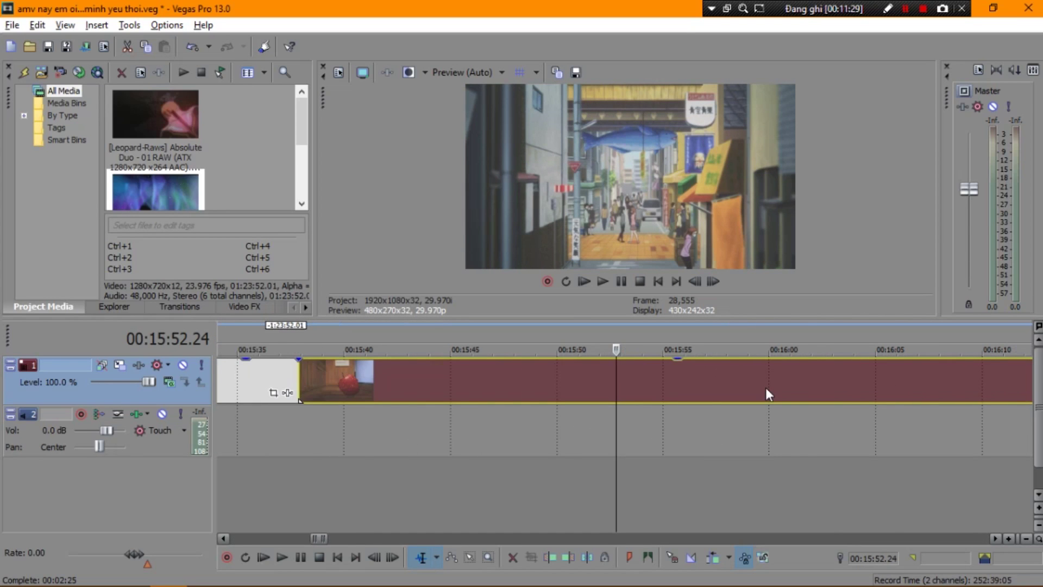
key(space)
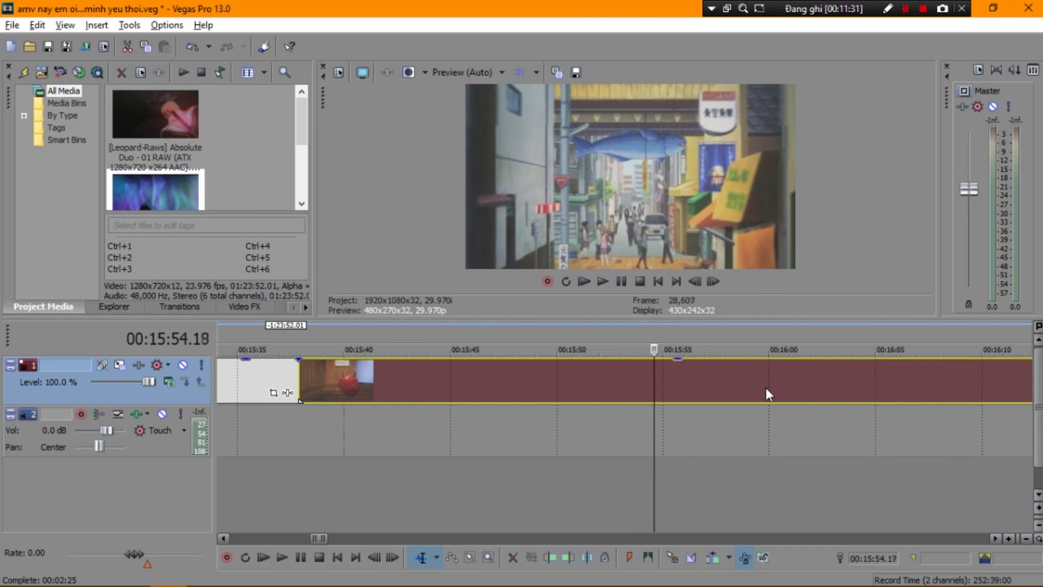
Split the video event at about 00:16:13.05, where the Ricecake shop view changes to the close-up of the boy
scroll(736, 369, down, 5)
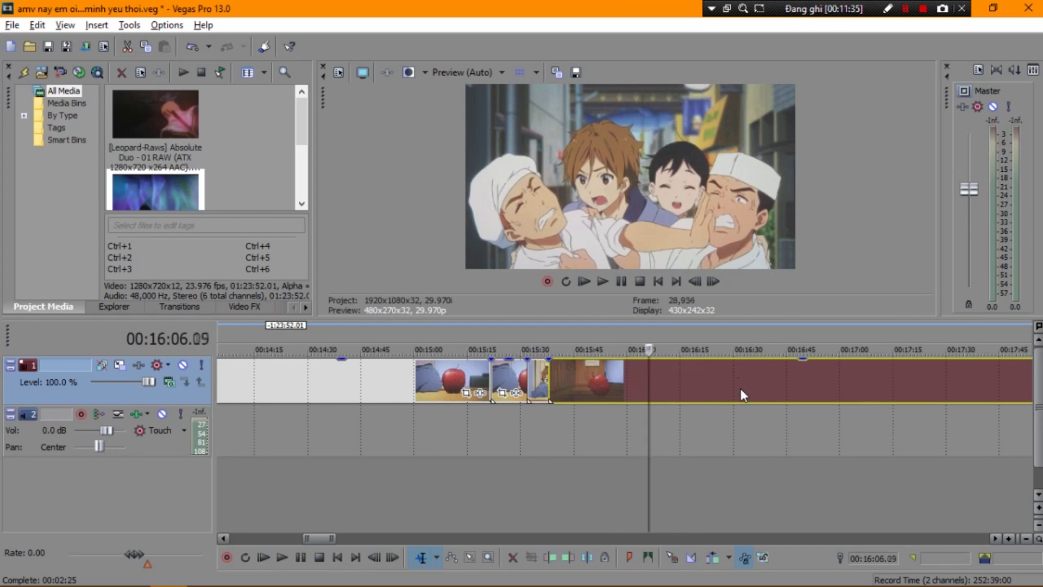
key(Right)
key(Right)
key(Right)
key(Right)
key(Right)
key(Right)
key(Right)
key(Right)
key(Right)
key(Right)
key(Right)
key(Right)
key(Right)
key(Right)
key(Right)
key(Right)
key(Right)
key(Right)
key(Right)
key(Right)
key(Left)
key(Left)
key(Left)
click(671, 345)
click(672, 350)
click(672, 350)
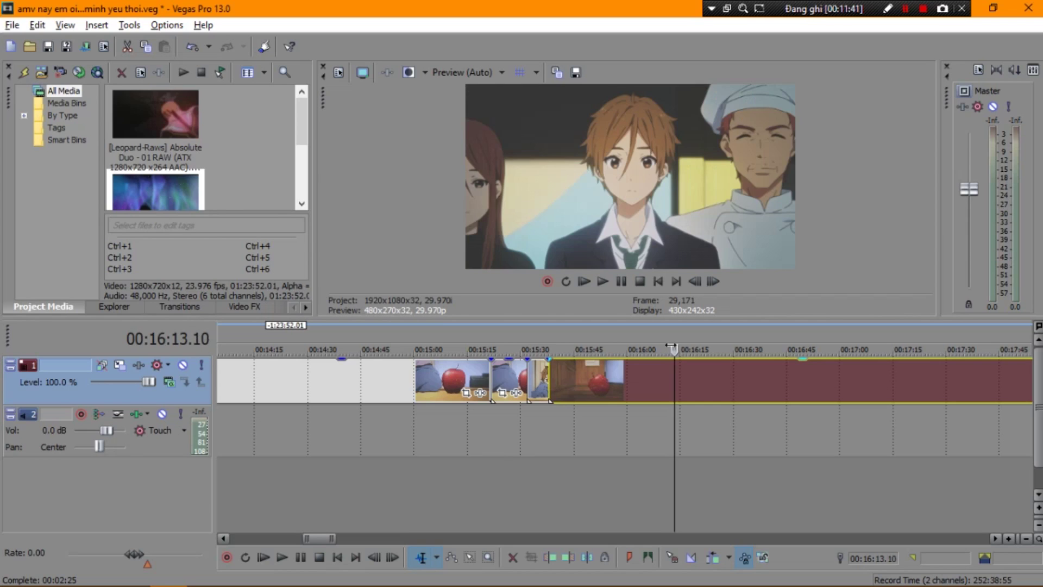
click(672, 349)
click(673, 349)
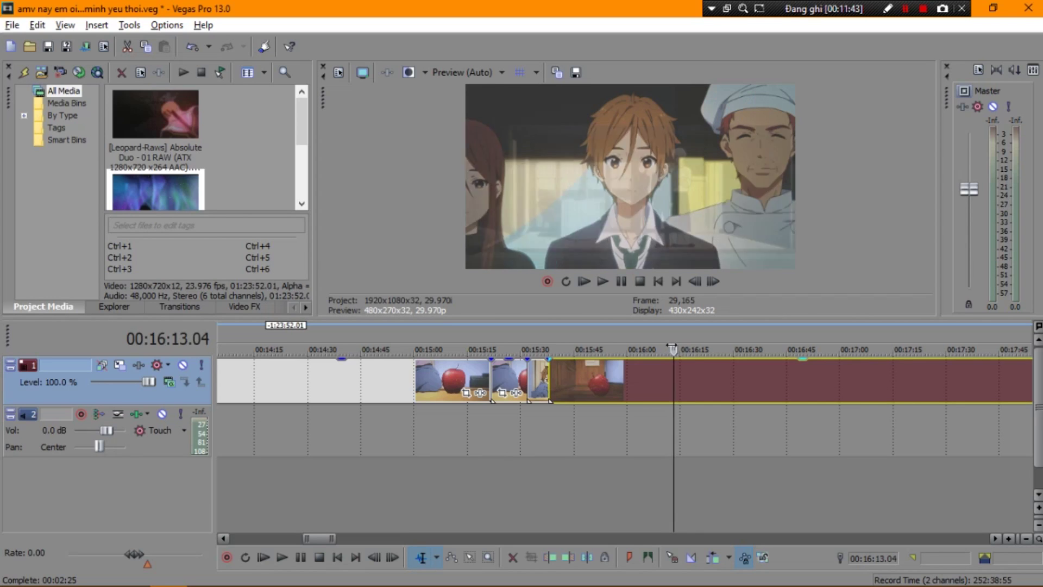
scroll(693, 355, up, 5)
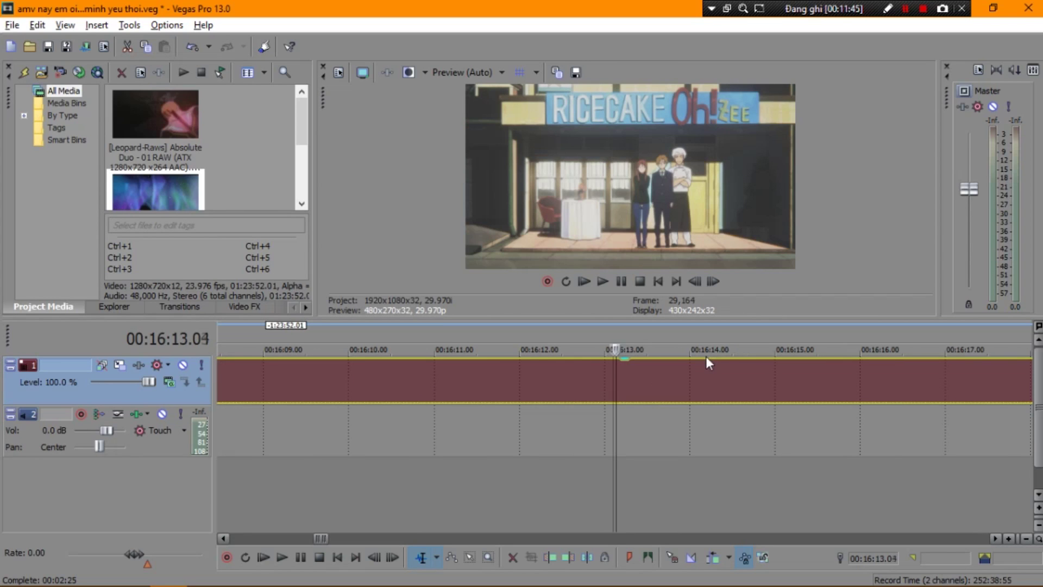
key(space)
key(Return)
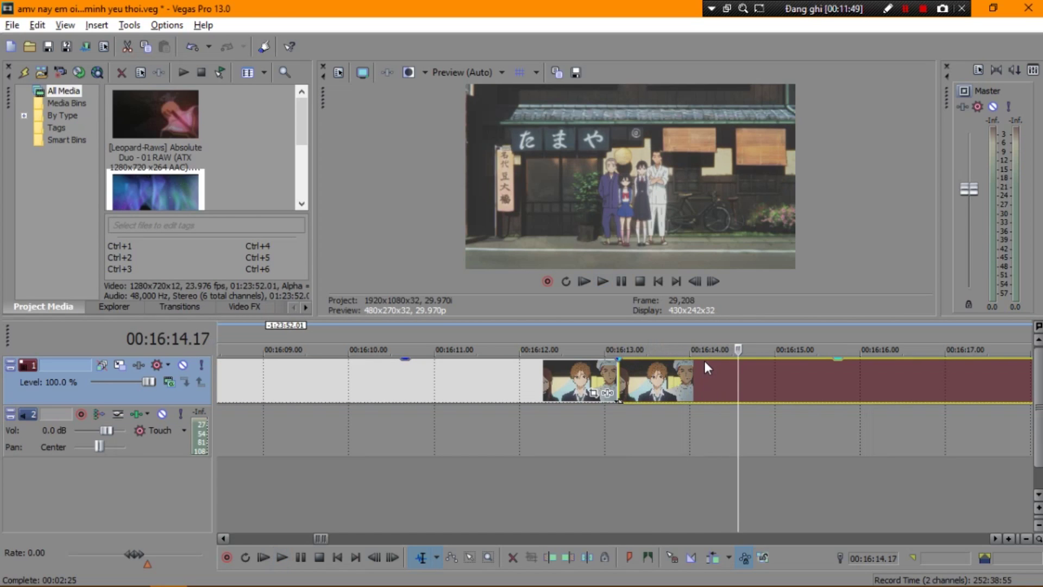
Split the video event at 00:16:16.25, at the end of the close-up of the girl beside the man in the robe
key(space)
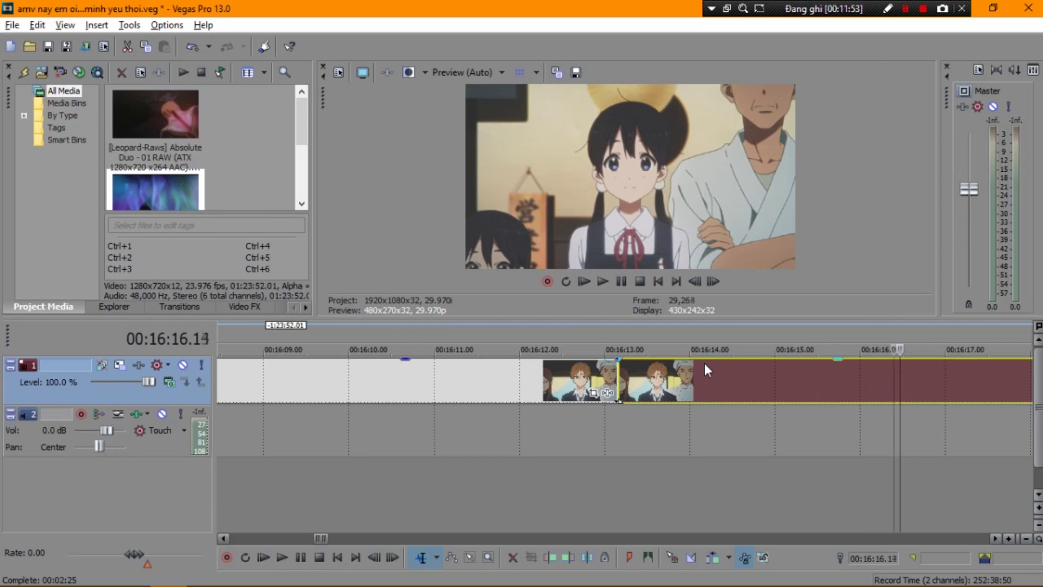
key(Right)
key(Right)
key(Right)
key(Right)
key(Right)
key(Right)
key(Right)
key(Right)
key(Right)
key(Right)
key(Right)
key(Right)
key(Right)
key(Left)
key(Left)
key(Left)
key(Left)
key(Left)
key(Left)
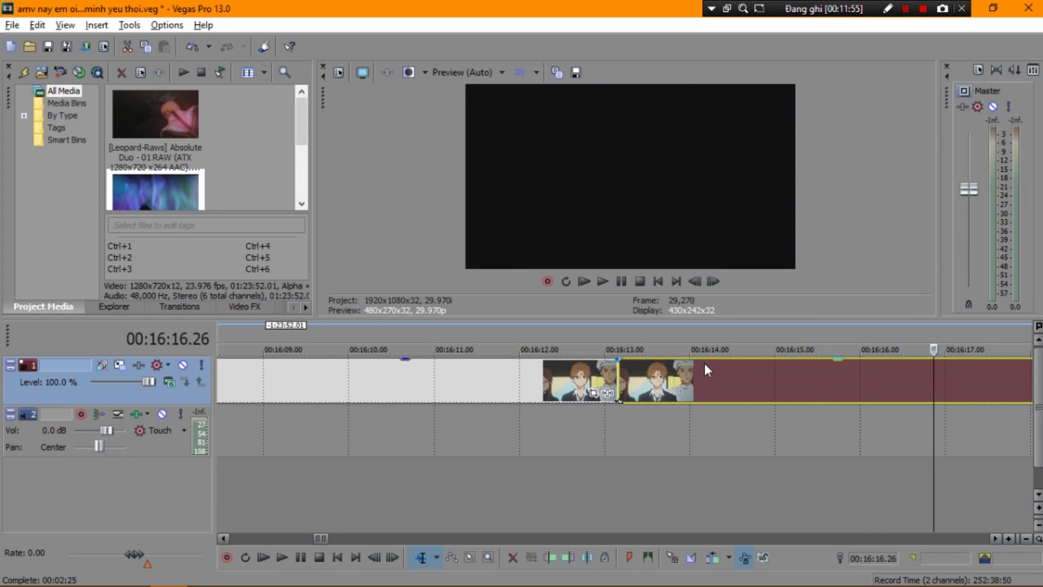
scroll(715, 357, down, 5)
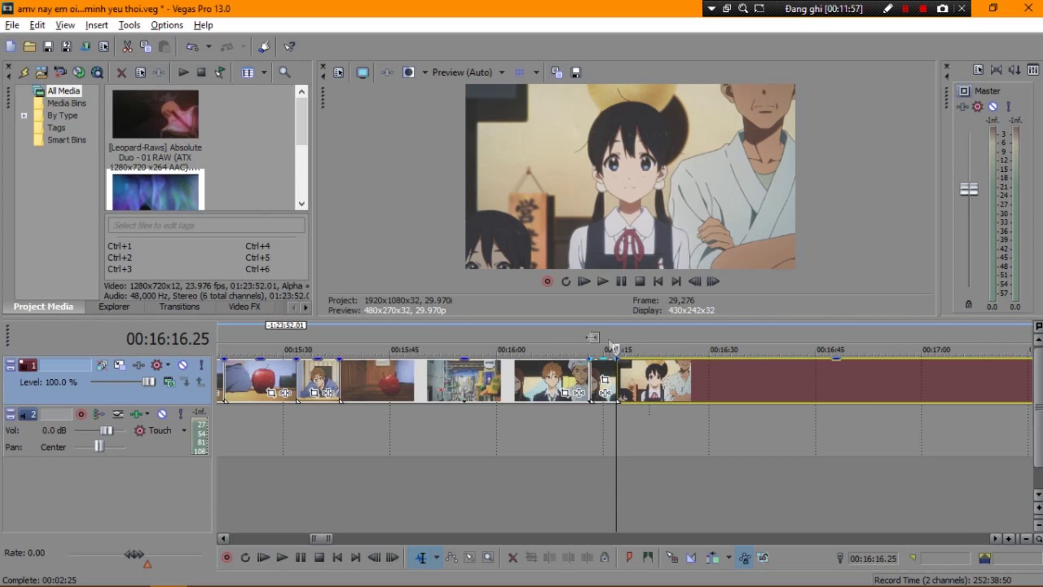
Move the short clips cut at 00:15:31.25 and 00:16:13 together to the end of the edited sequence, at about 00:00:50
click(571, 343)
click(609, 338)
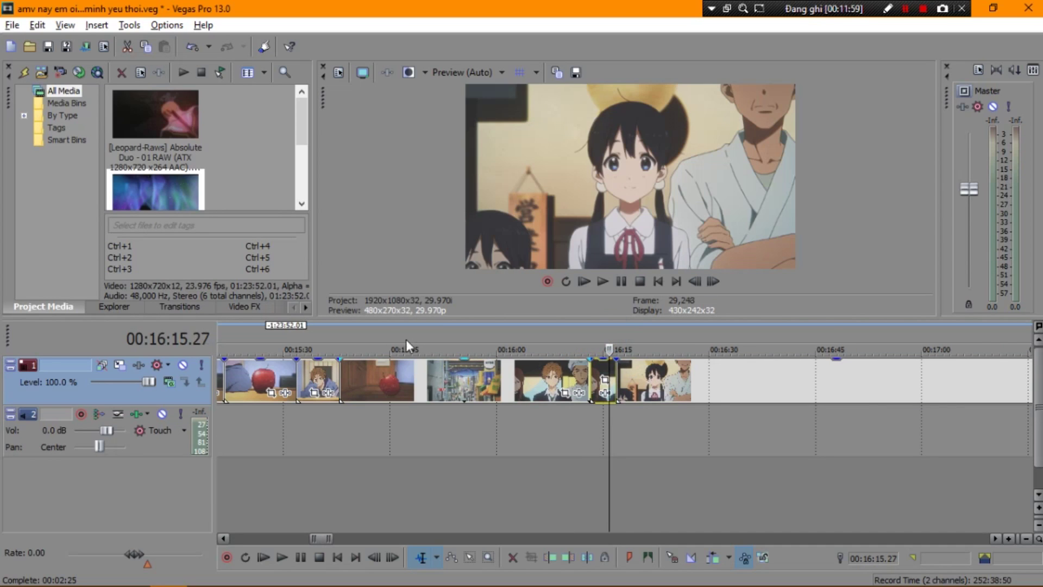
scroll(522, 335, down, 5)
scroll(560, 331, up, 5)
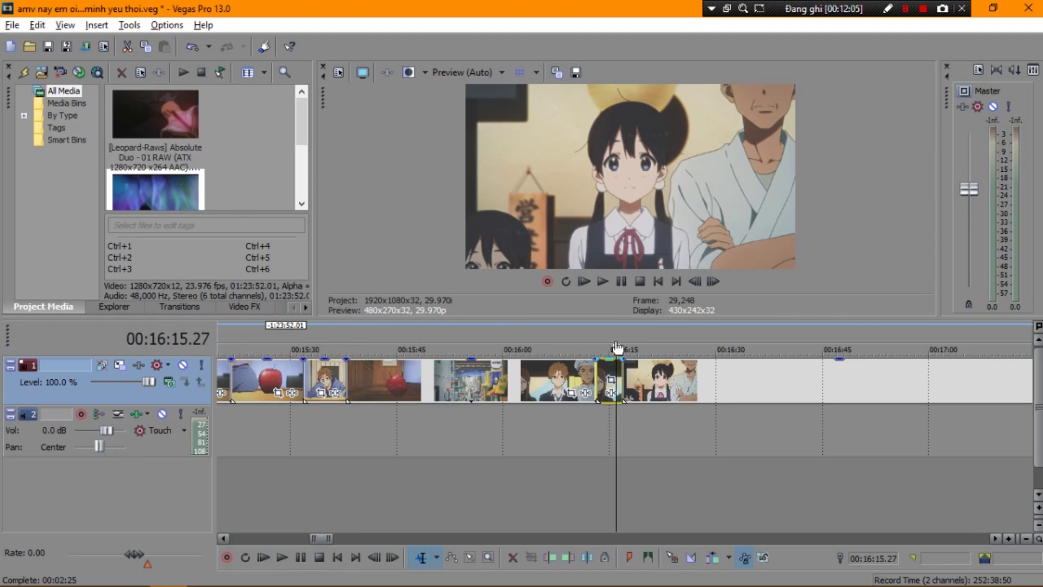
click(608, 332)
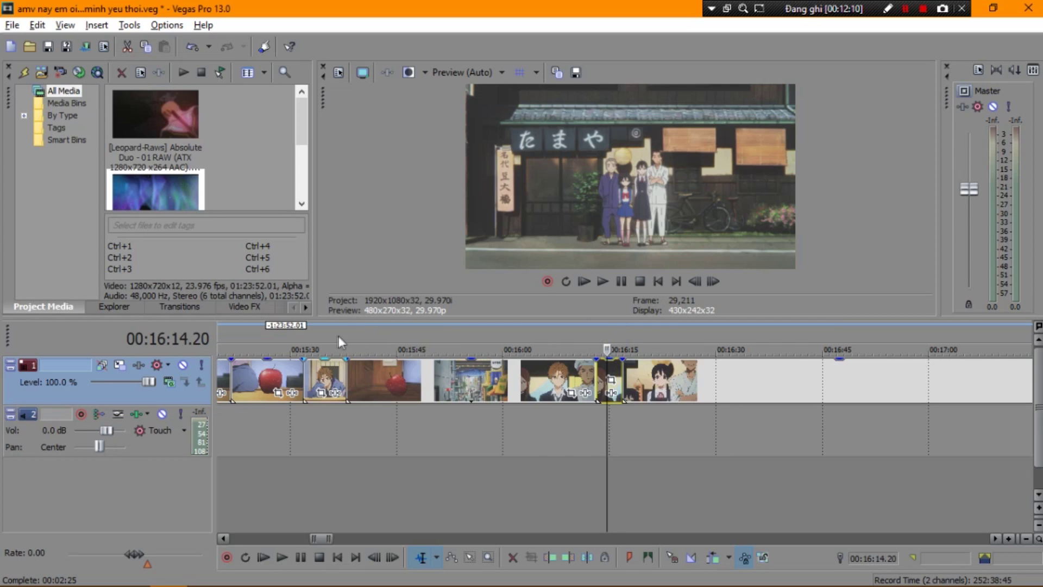
scroll(333, 337, down, 4)
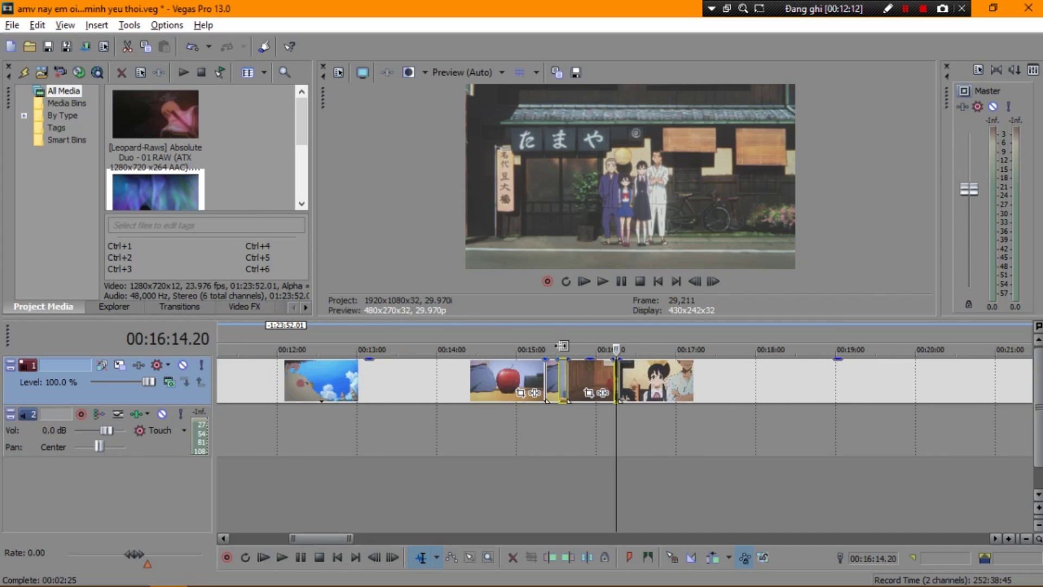
drag(564, 346, 292, 345)
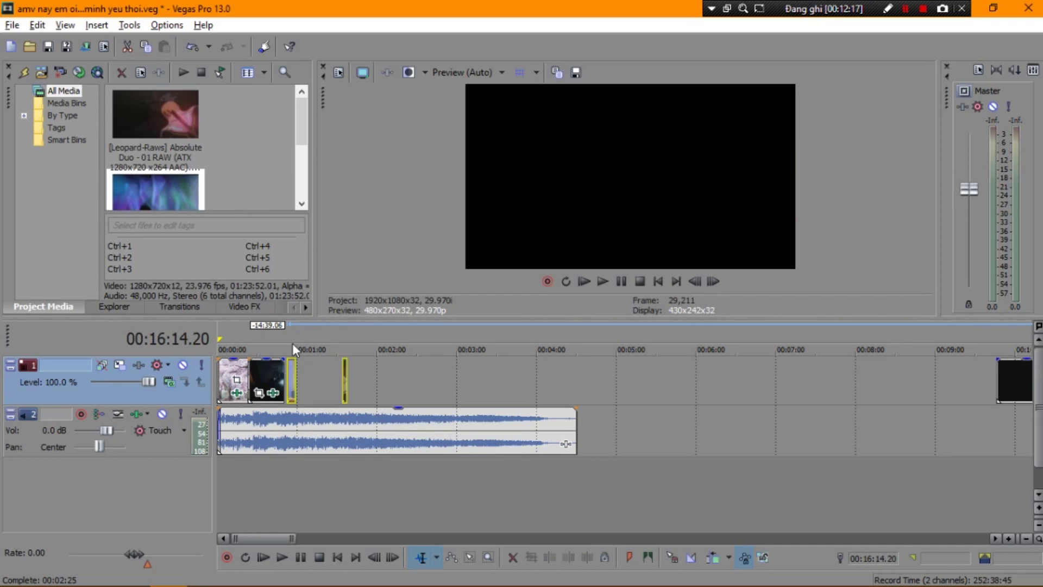
Place the second moved clip directly after the clip of the boy holding the apple, so it ends at about 00:01:00
click(335, 344)
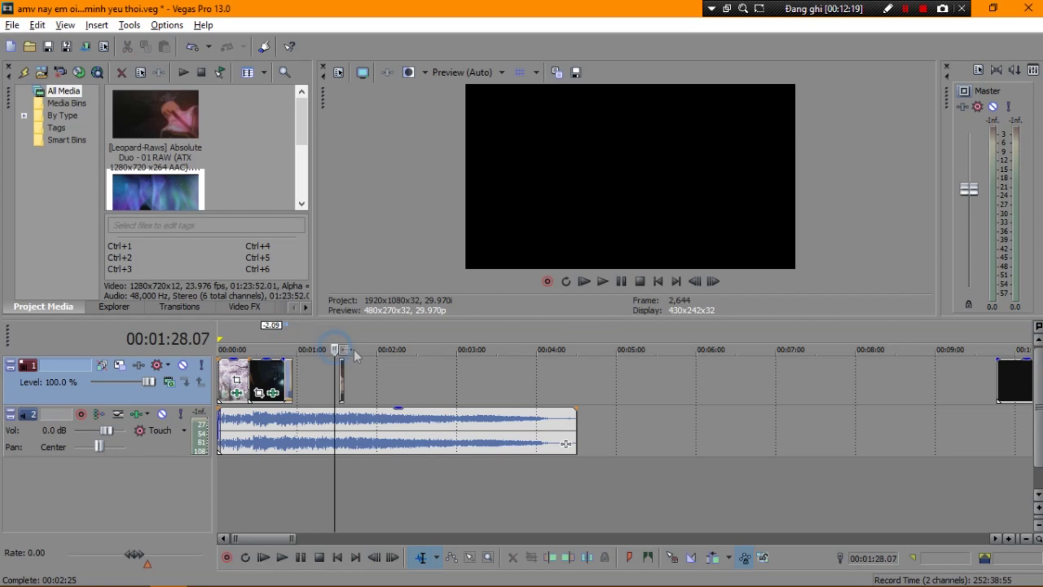
scroll(513, 347, up, 8)
drag(933, 399, 937, 358)
scroll(736, 344, down, 1)
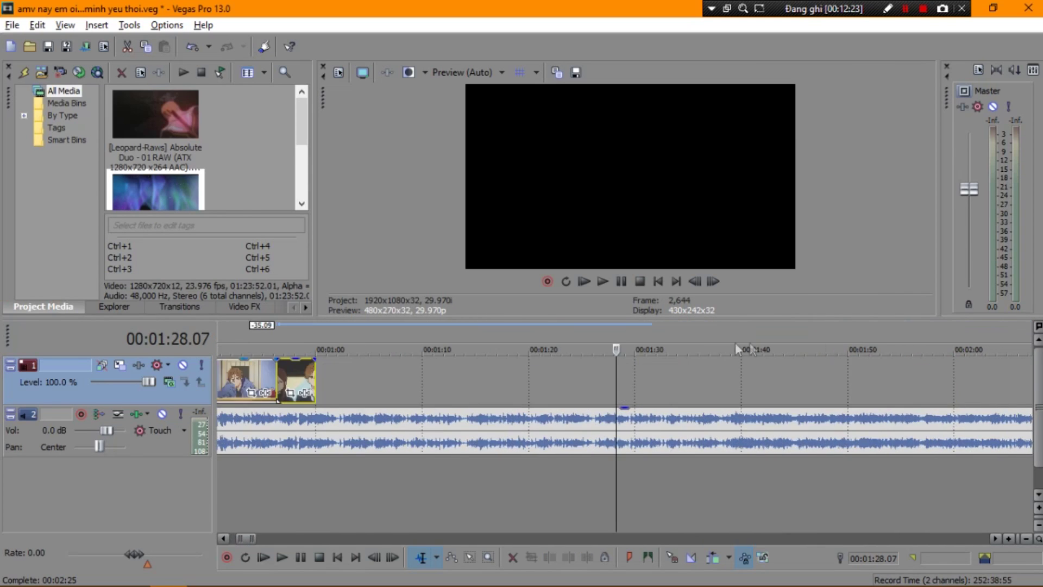
Review the arrangement of clips on the whole timeline, scrubbing the remaining source footage from about 00:11:54 to 00:15:24
scroll(582, 341, down, 8)
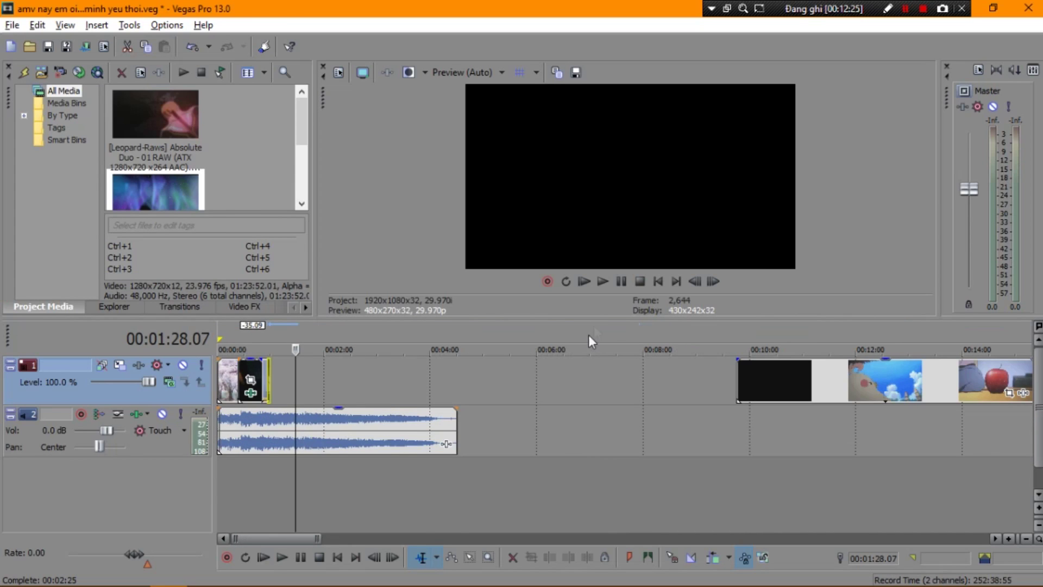
click(262, 338)
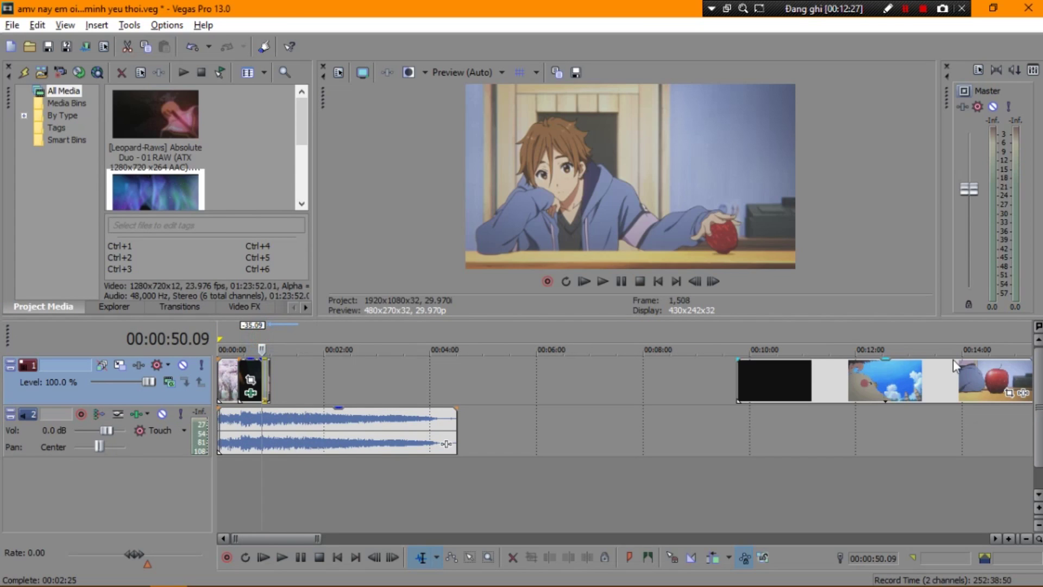
click(845, 361)
scroll(880, 367, down, 6)
key(Right)
key(Right)
key(Right)
key(Right)
key(Right)
key(Right)
key(Right)
key(Right)
key(Right)
key(Right)
key(Right)
key(Right)
key(Right)
key(Right)
key(Right)
key(Right)
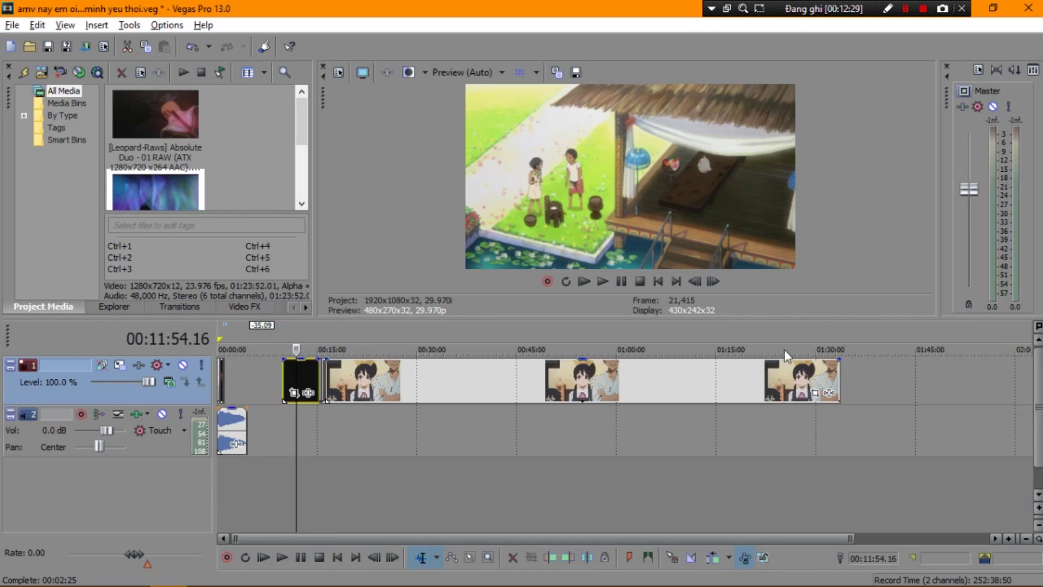
key(Right)
key(Right)
key(Right)
key(Right)
key(Right)
key(Right)
key(Right)
key(Right)
key(Right)
key(Right)
key(Right)
key(Right)
key(Right)
key(Right)
key(Right)
key(Right)
key(Right)
scroll(355, 352, up, 7)
key(Right)
key(Right)
key(Right)
key(Right)
key(Right)
key(Right)
key(Right)
key(Right)
key(Right)
key(Right)
key(Right)
key(Right)
key(Right)
key(Right)
key(Right)
key(Right)
key(Right)
key(Right)
key(Right)
key(Right)
key(Right)
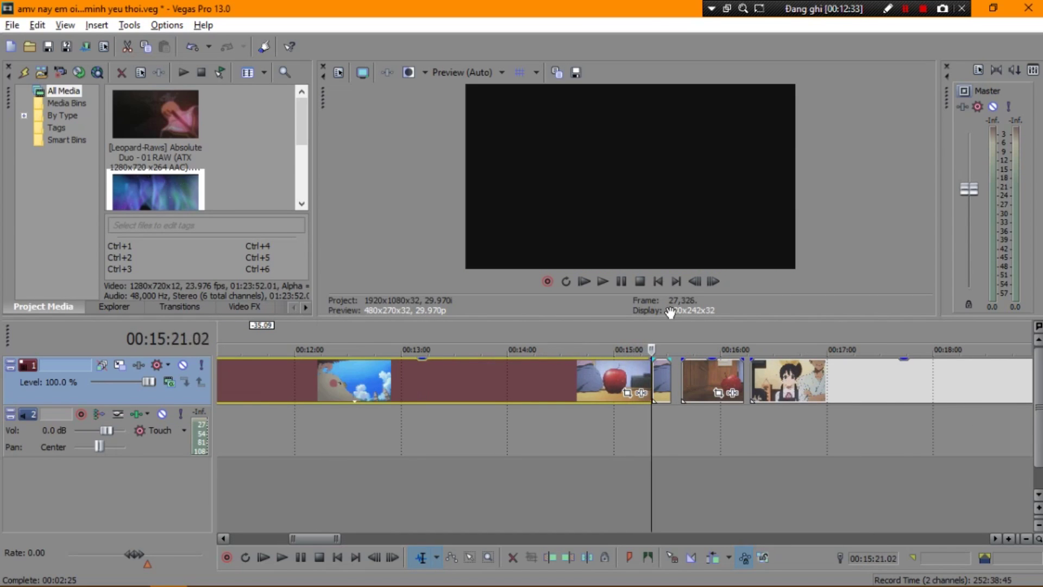
key(Right)
scroll(249, 356, down, 5)
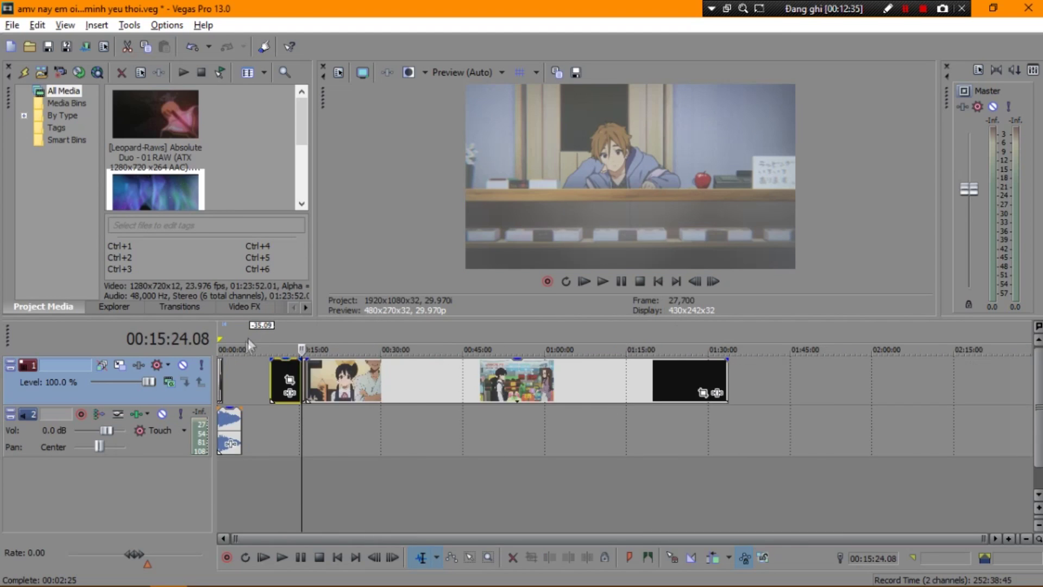
Return to the edited sequence and play the dark-room clip up to 00:00:27.25
click(221, 365)
key(Left)
key(Left)
key(Left)
key(Left)
key(Left)
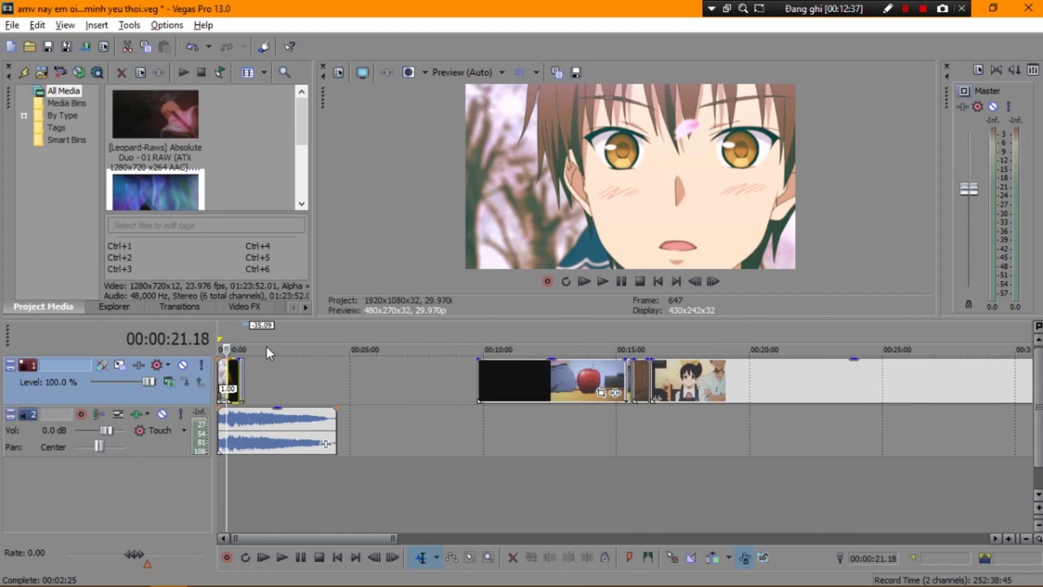
scroll(266, 347, up, 6)
click(390, 350)
key(space)
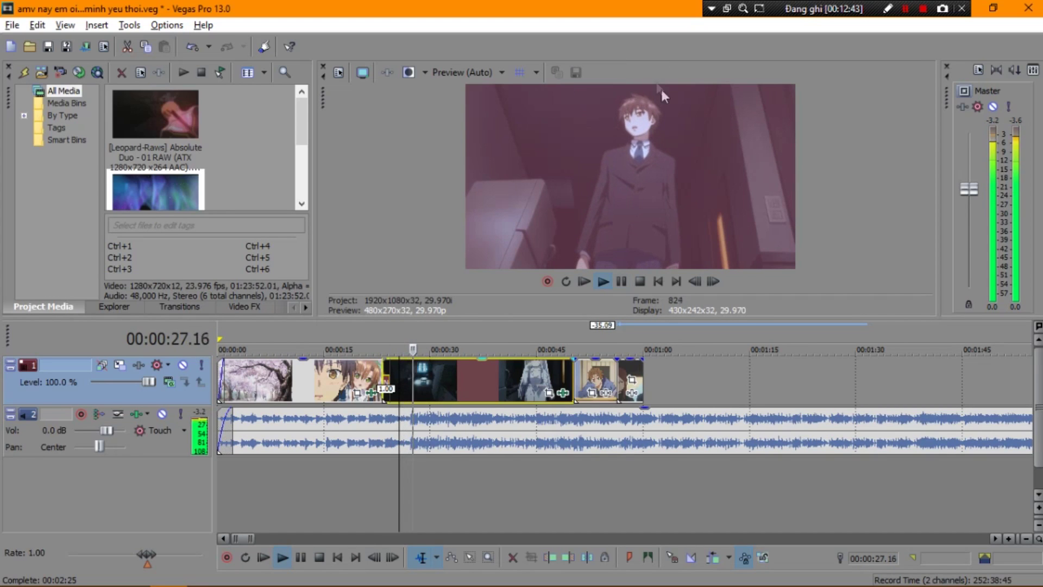
key(space)
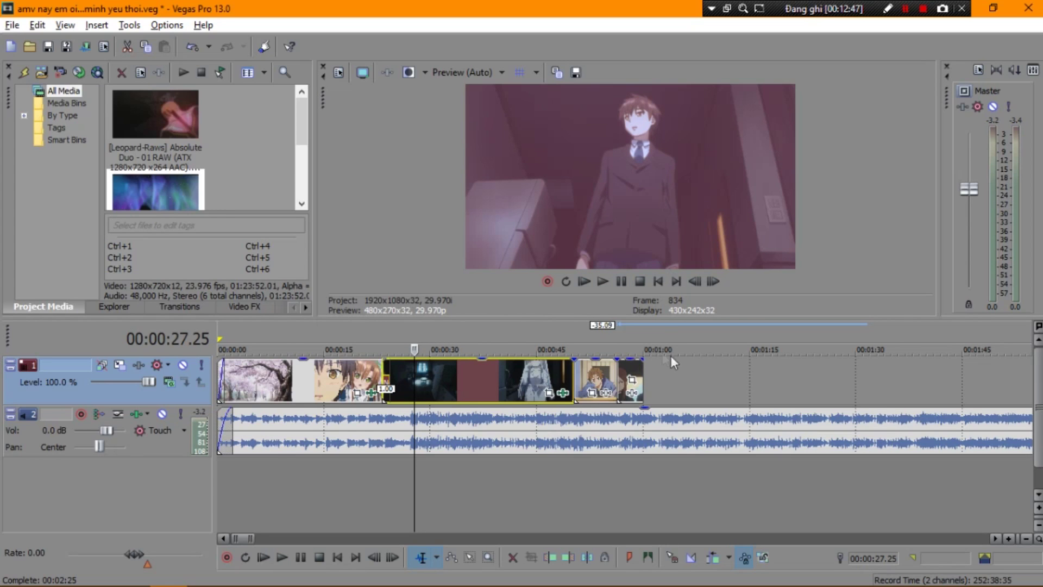
Place the playhead at 00:00:27.05 in the dark-room clip, where the music waveform grows louder
scroll(547, 336, up, 5)
scroll(548, 332, down, 5)
scroll(582, 360, up, 4)
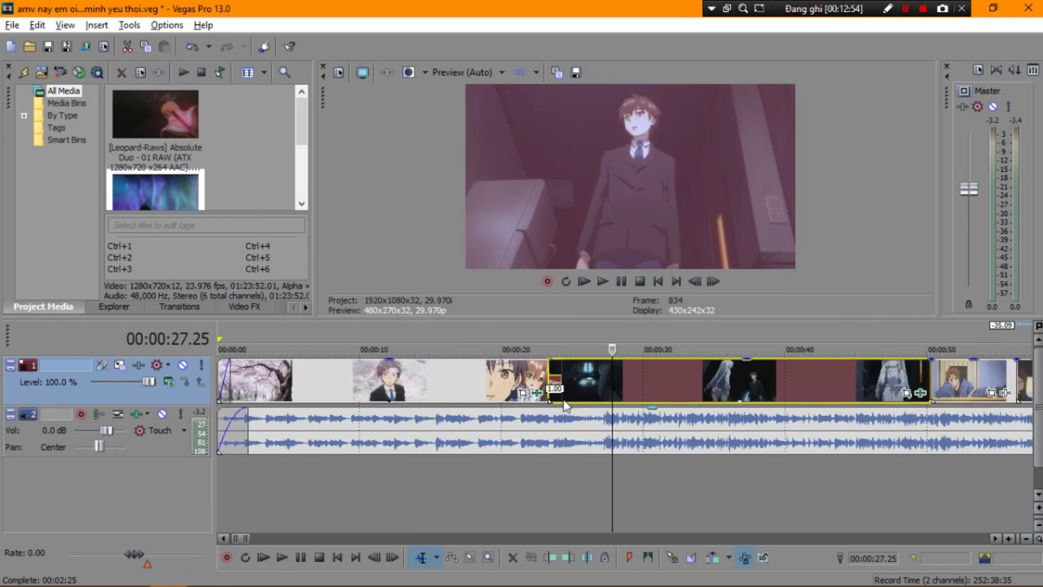
click(592, 349)
drag(592, 359, 597, 359)
key(Right)
key(Right)
key(Left)
key(Left)
key(Right)
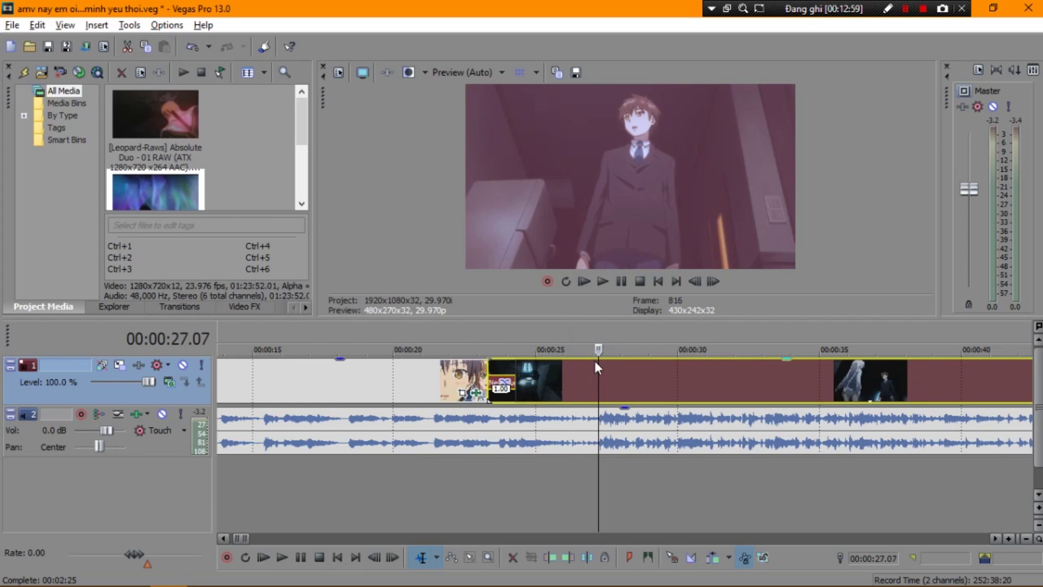
key(Left)
key(Left)
scroll(601, 371, down, 4)
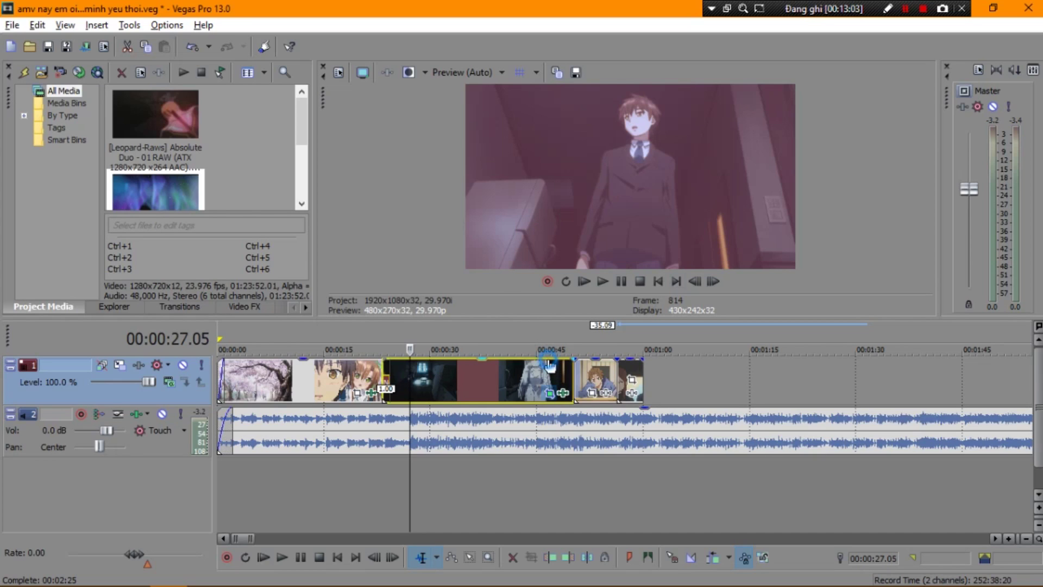
Open Event Pan/Crop for the dark-room clip, switch to its mask track and go to 00:00:03.28
click(550, 392)
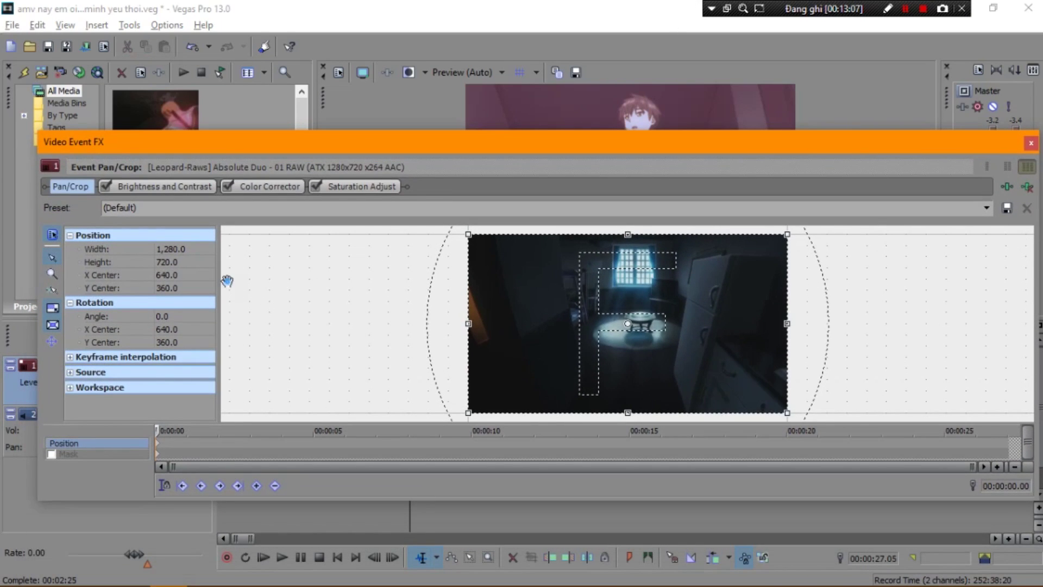
click(68, 454)
click(279, 430)
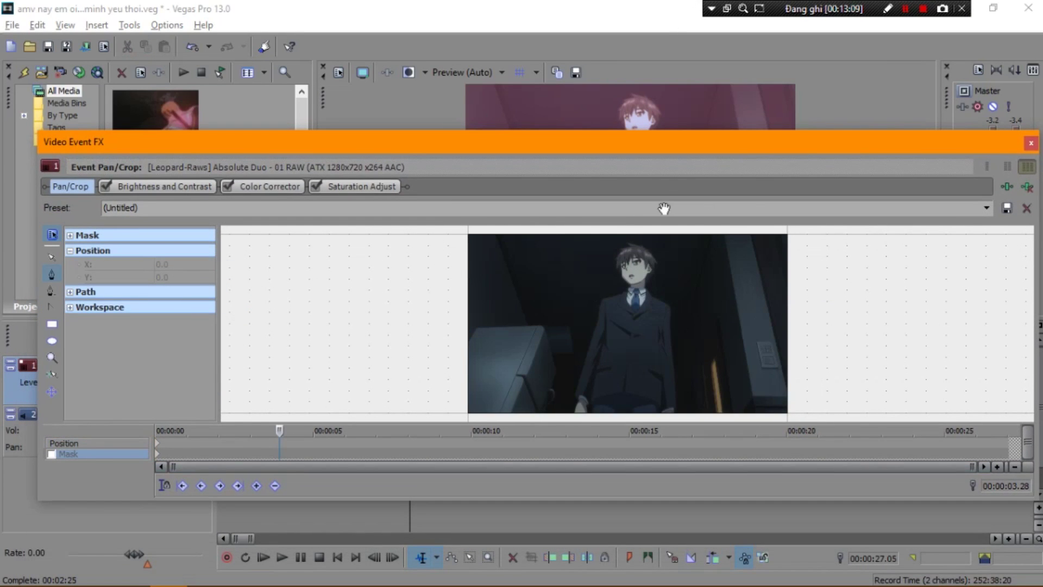
Try to place a mask point on the frame beside the standing boy
click(698, 359)
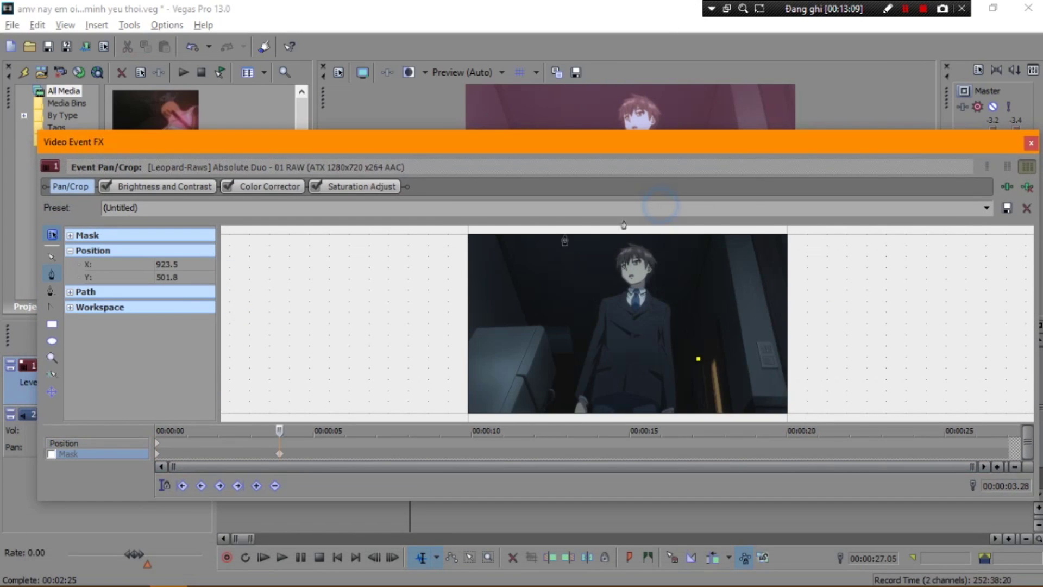
click(245, 284)
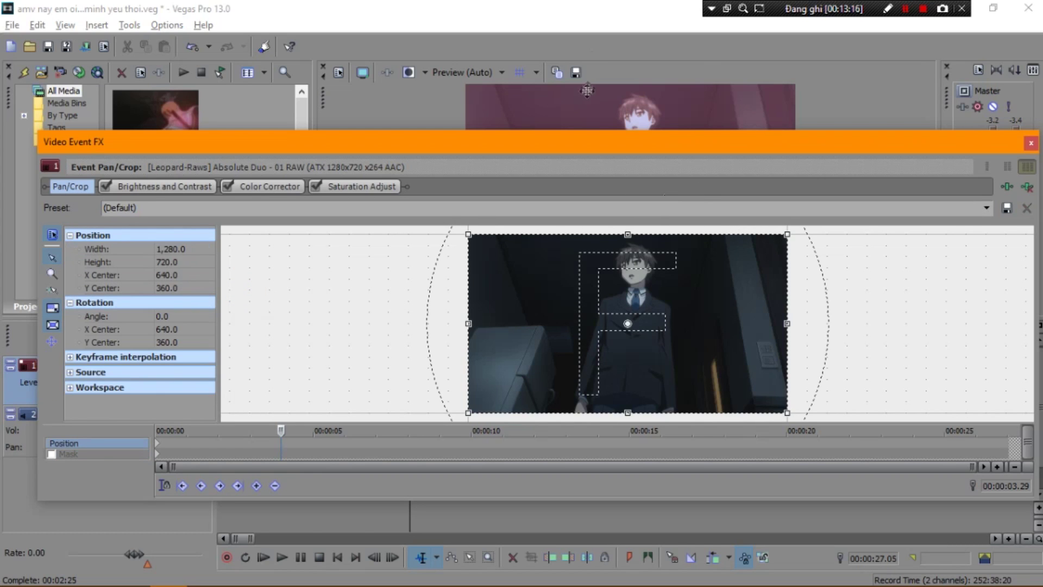
click(588, 88)
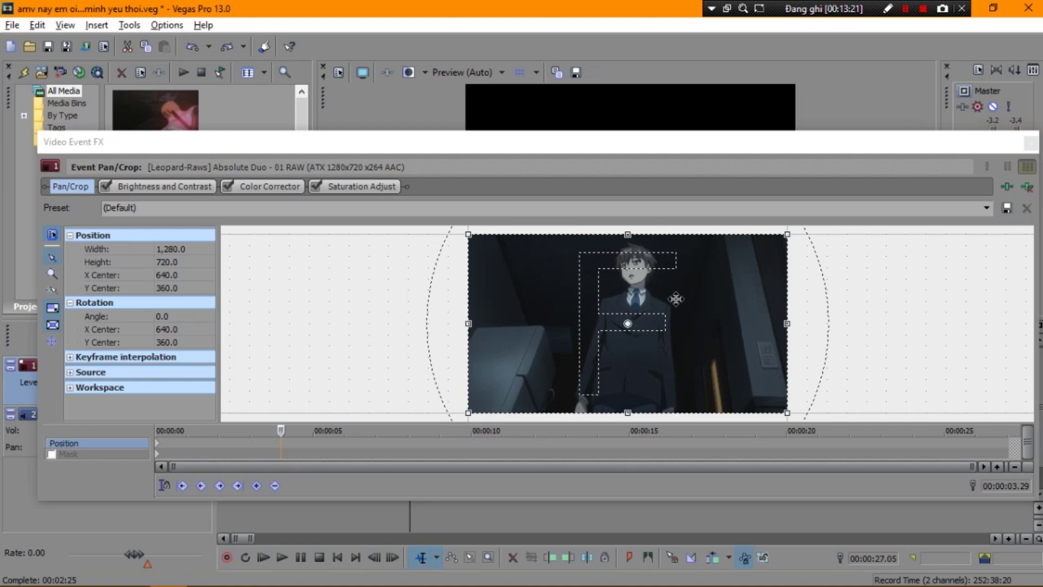
Try cropping the frame to 607.4 by 341.6 at 00:00:03.29 and restore the full frame, moving the dialog lower to uncover the preview
scroll(754, 385, down, 1)
drag(718, 238, 660, 200)
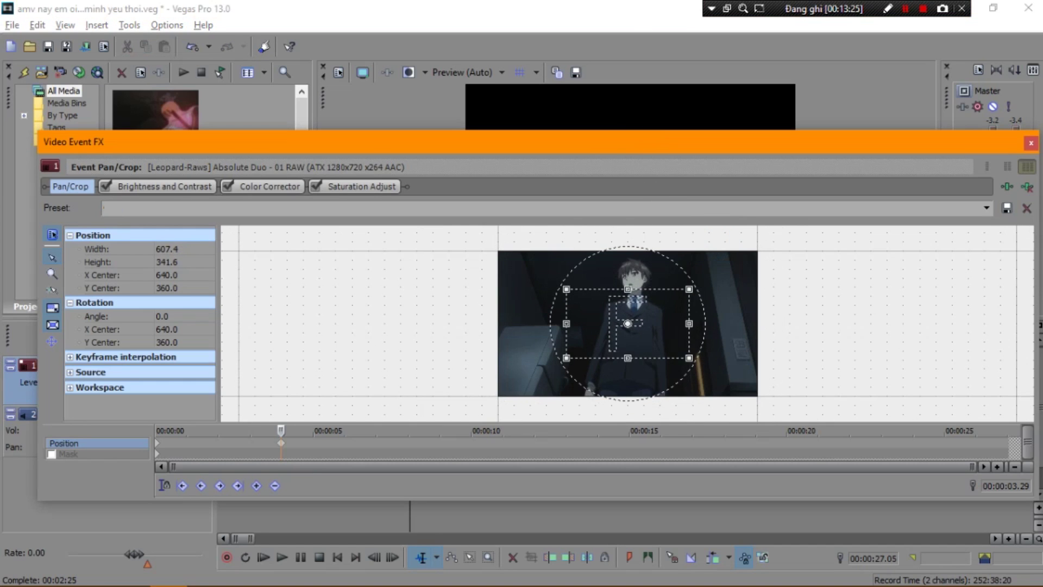
drag(672, 144, 657, 221)
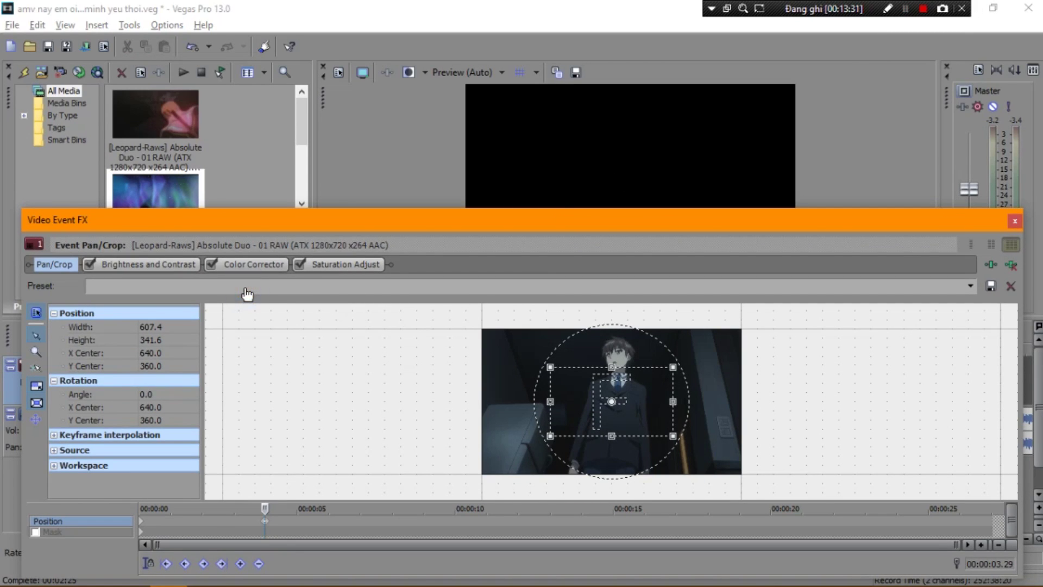
key(Delete)
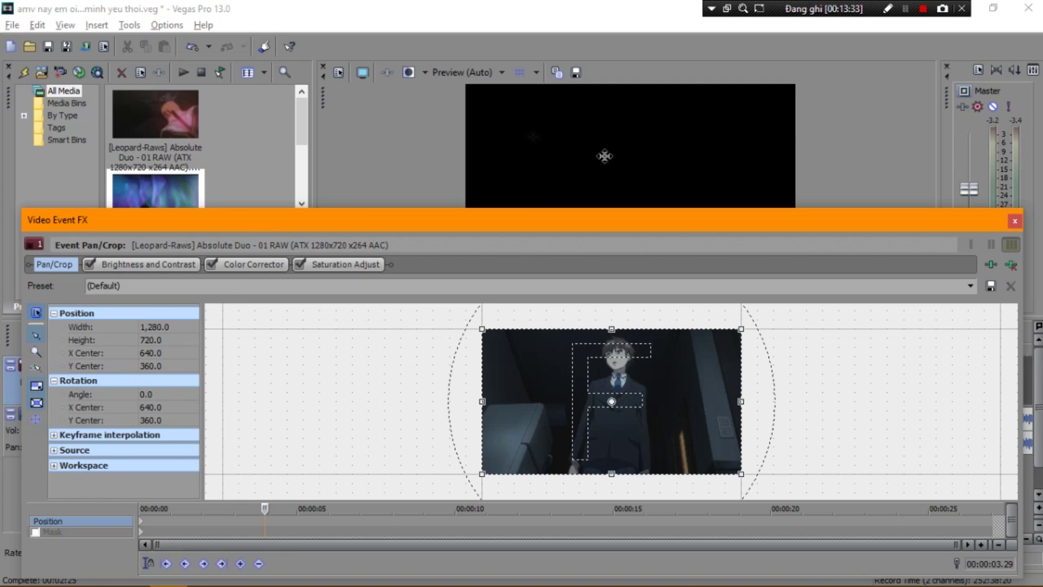
Close the Event Pan/Crop window and place the playhead where the dark-room clip starts, at 00:00:23.09
click(1014, 221)
click(382, 348)
scroll(477, 348, down, 5)
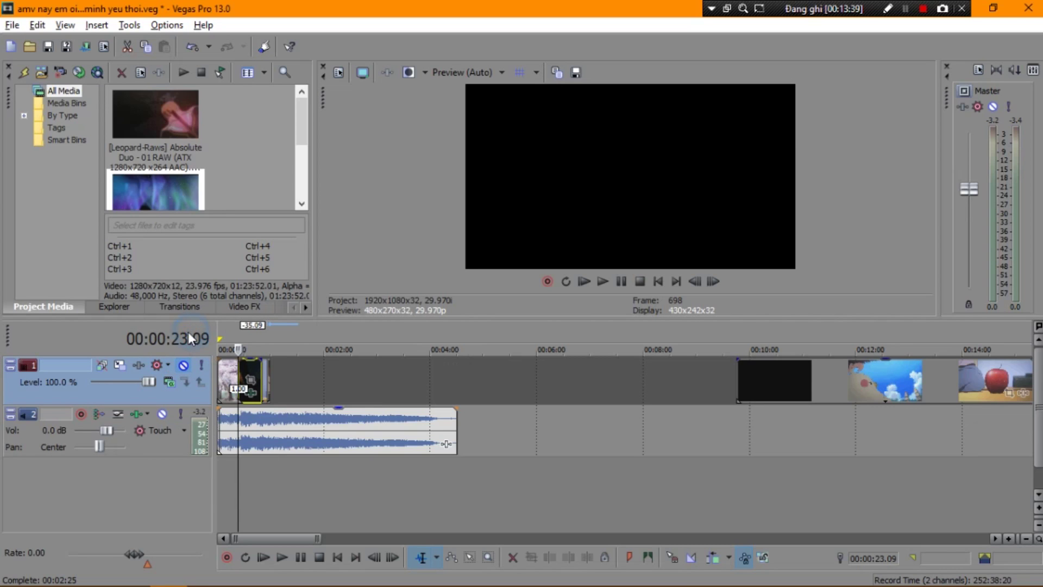
scroll(394, 346, up, 5)
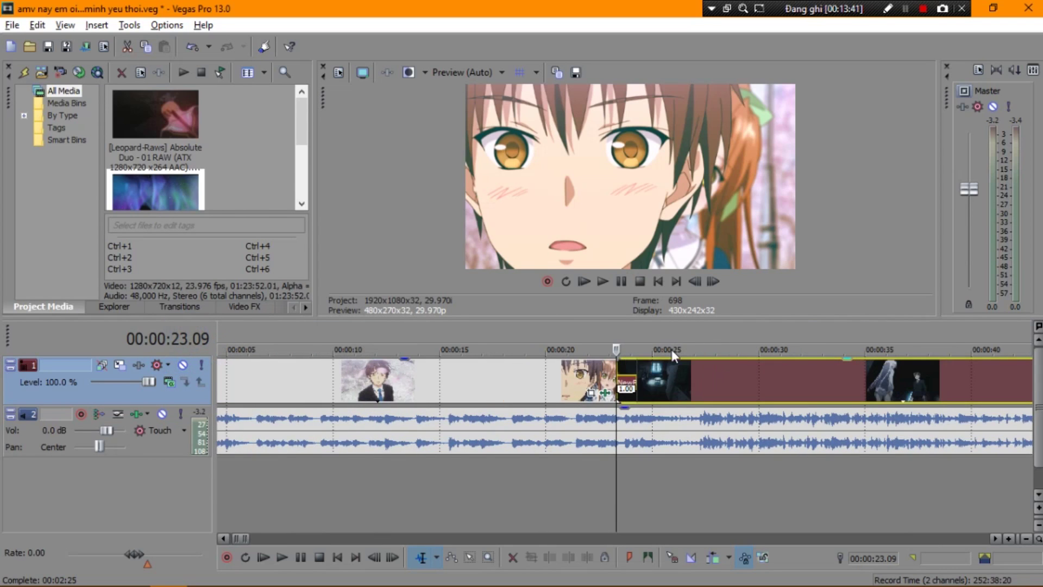
key(KP_4)
scroll(536, 363, up, 4)
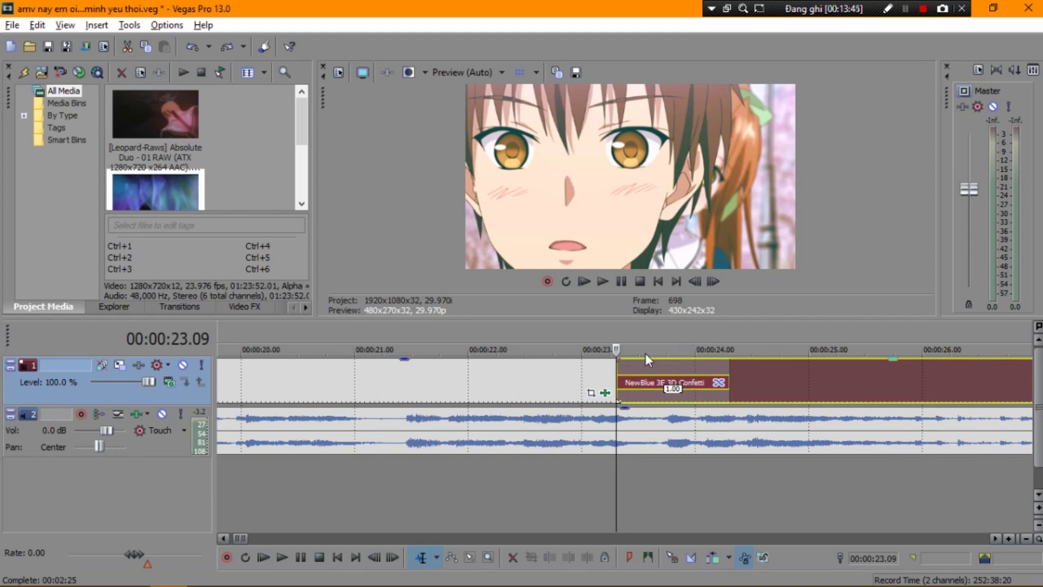
scroll(645, 353, down, 5)
scroll(496, 368, down, 5)
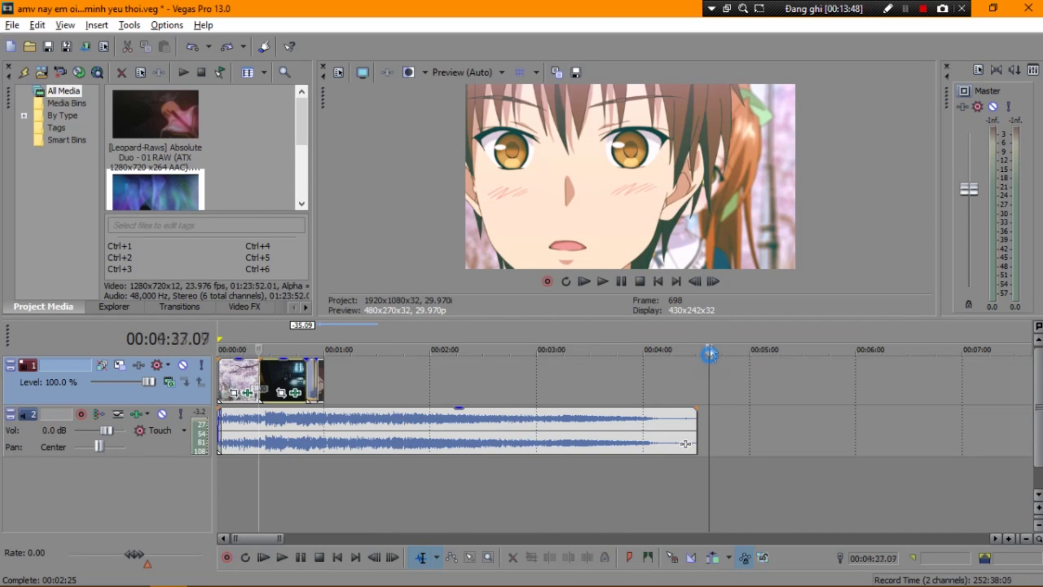
Check the end of the music, and play the dark-room clip from 00:00:25.20 to where the waveform grows louder
click(710, 355)
scroll(701, 383, down, 4)
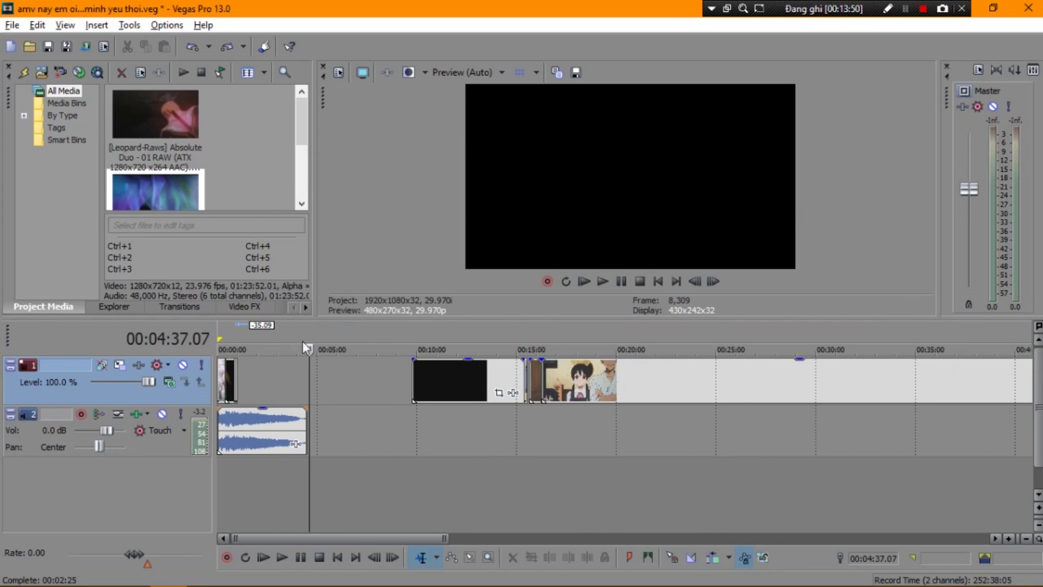
click(226, 381)
scroll(245, 397, up, 7)
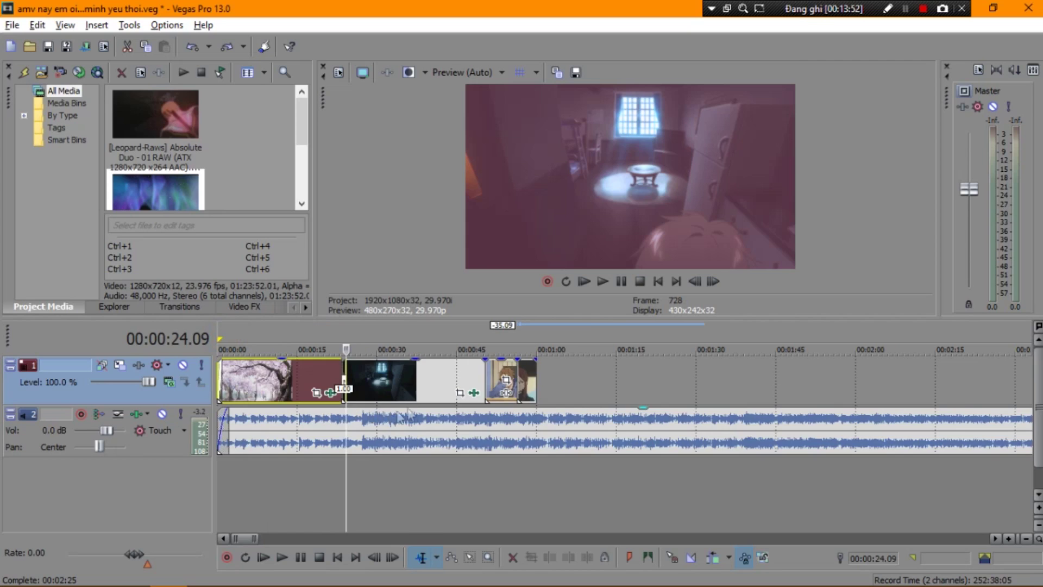
scroll(451, 410, up, 5)
click(675, 350)
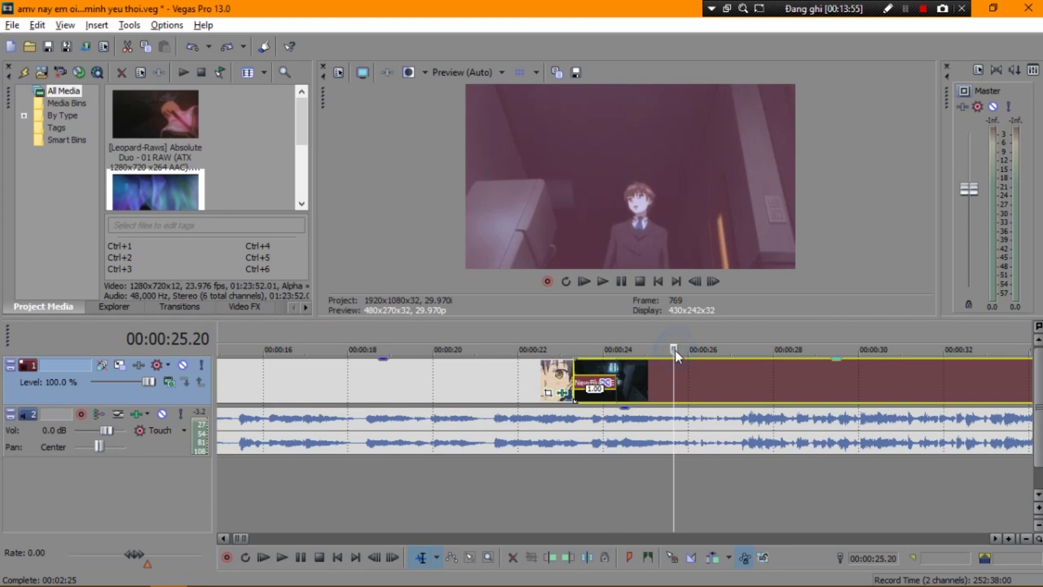
key(space)
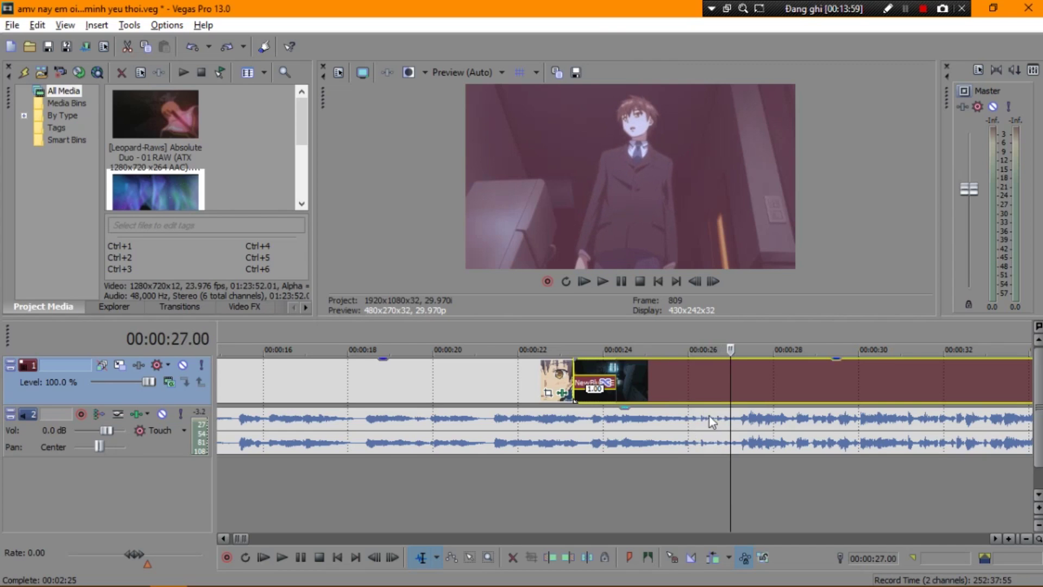
scroll(708, 416, down, 5)
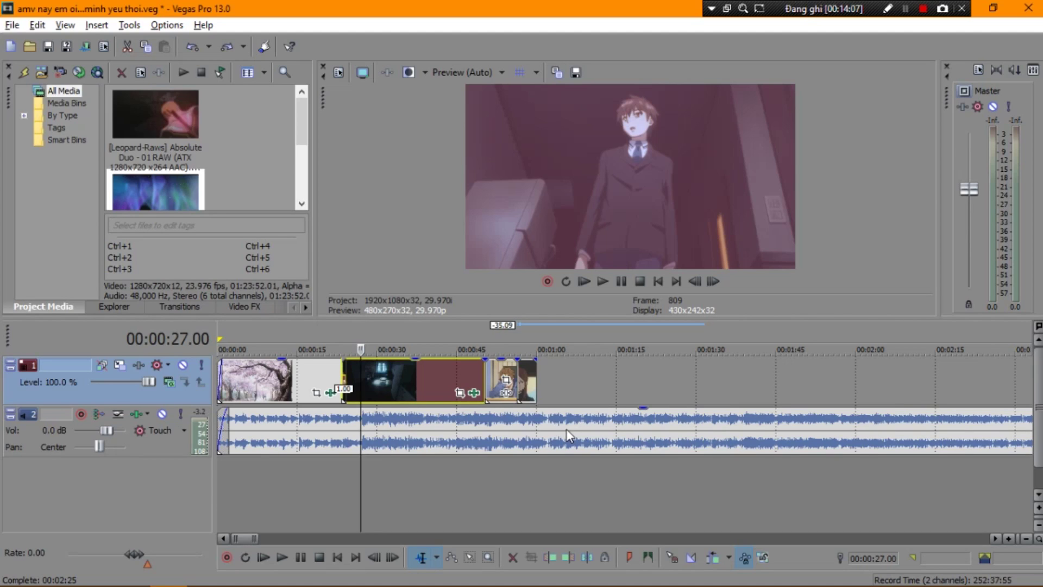
Play the beginning of the clip showing the boy with the apple
click(486, 349)
scroll(499, 380, up, 3)
key(space)
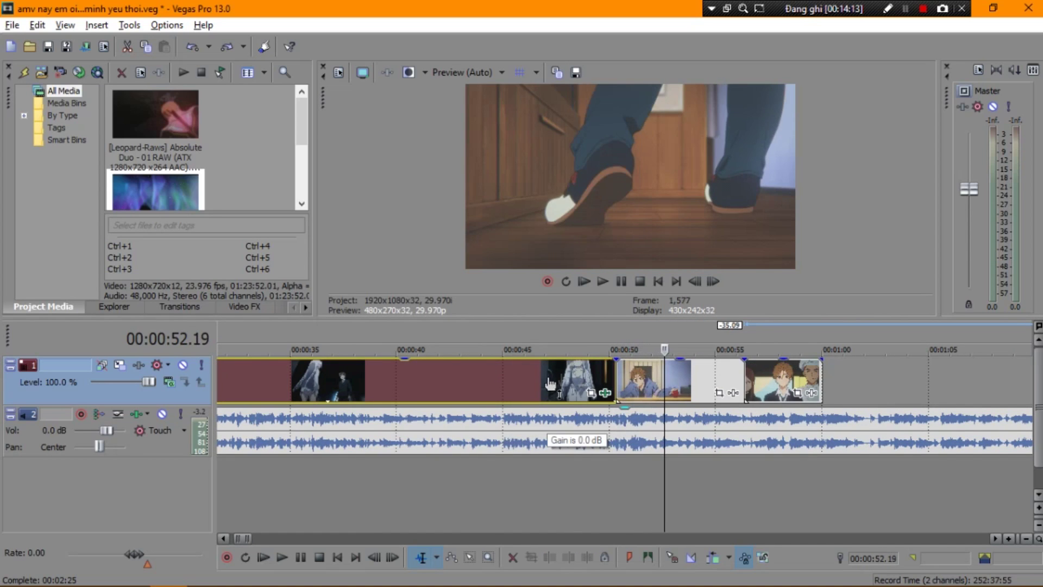
Step frame by frame through the boy-and-apple clip from 00:00:51.07 and stop at 00:00:51.02
click(634, 344)
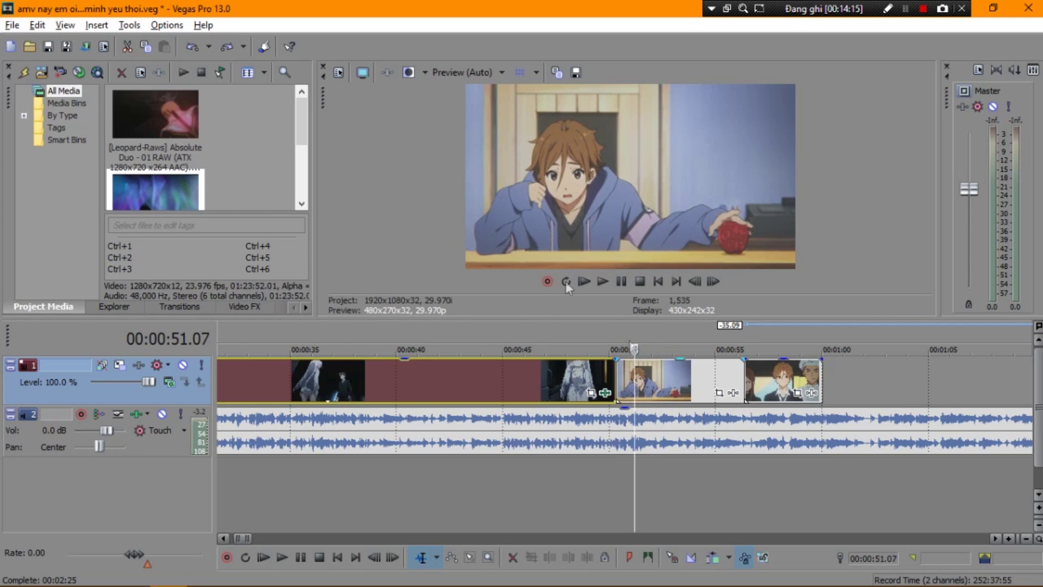
key(Right)
key(Right)
key(Right)
key(Right)
key(Right)
key(Right)
key(Right)
key(Right)
key(Right)
key(Left)
key(Left)
key(Left)
key(Left)
key(Left)
key(Left)
key(Left)
key(Left)
key(Left)
key(Left)
key(Left)
key(Left)
key(Left)
key(Left)
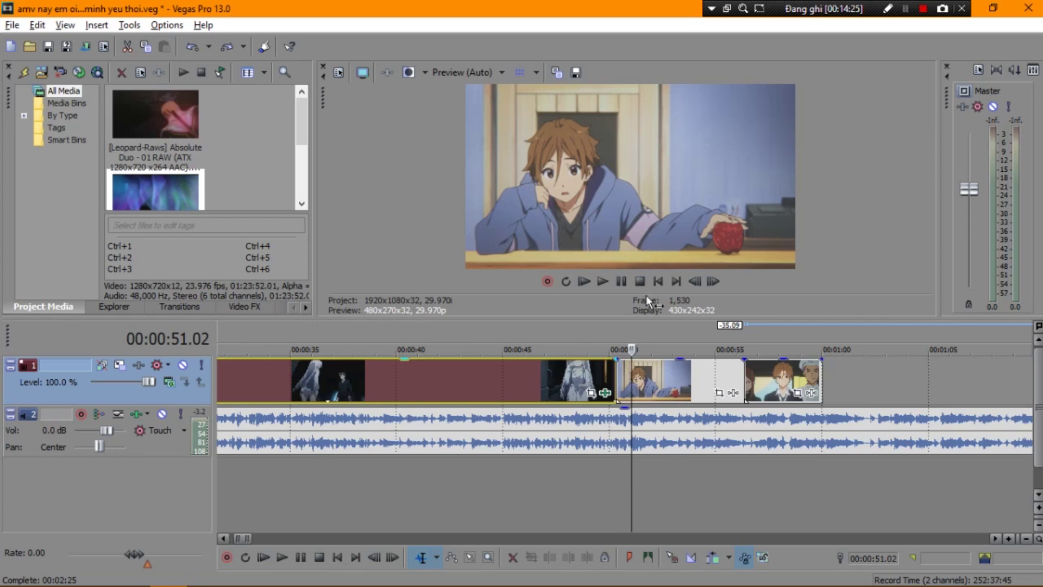
Compare the boy-and-apple clip with the music waveform and move the playhead back to its start at 00:00:50.09
scroll(647, 334, up, 10)
scroll(642, 352, down, 10)
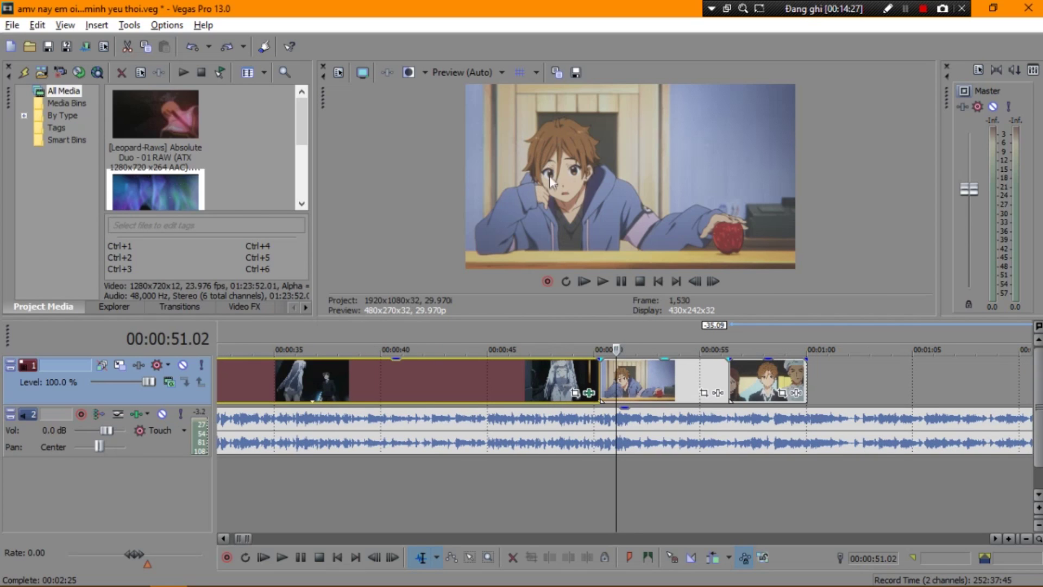
scroll(592, 407, down, 6)
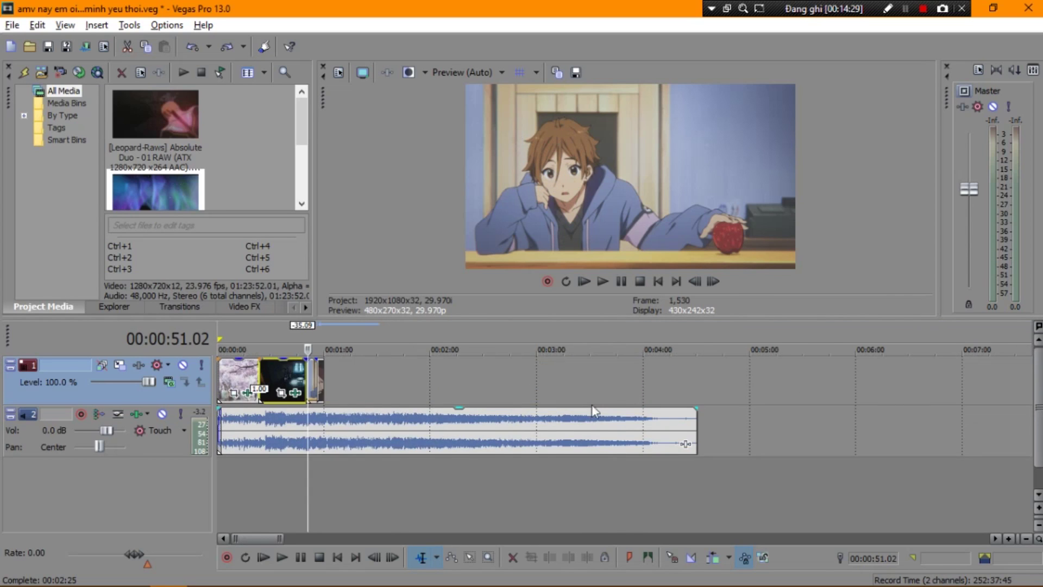
scroll(592, 407, up, 8)
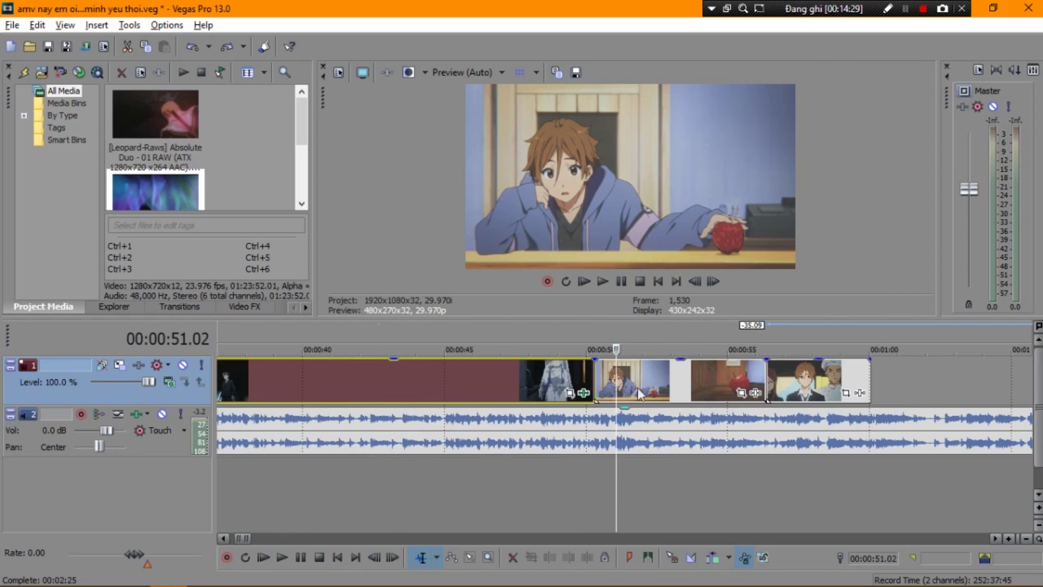
click(591, 345)
scroll(530, 343, down, 8)
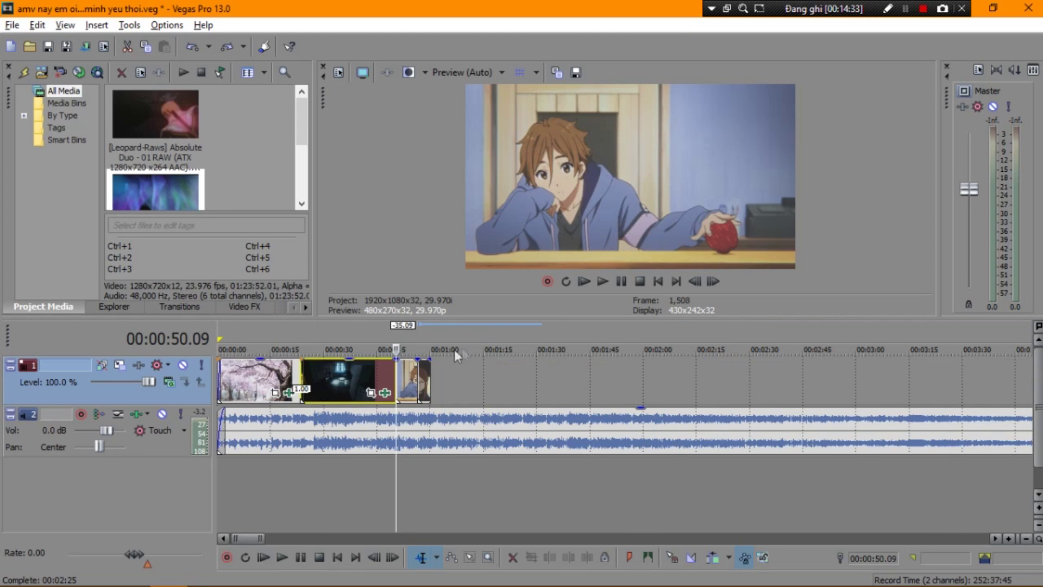
Examine the end of the last clip in the assembled sequence and place the playhead at 00:00:59.09
click(431, 348)
scroll(478, 380, down, 6)
scroll(402, 382, up, 10)
scroll(412, 389, up, 4)
click(580, 344)
click(491, 335)
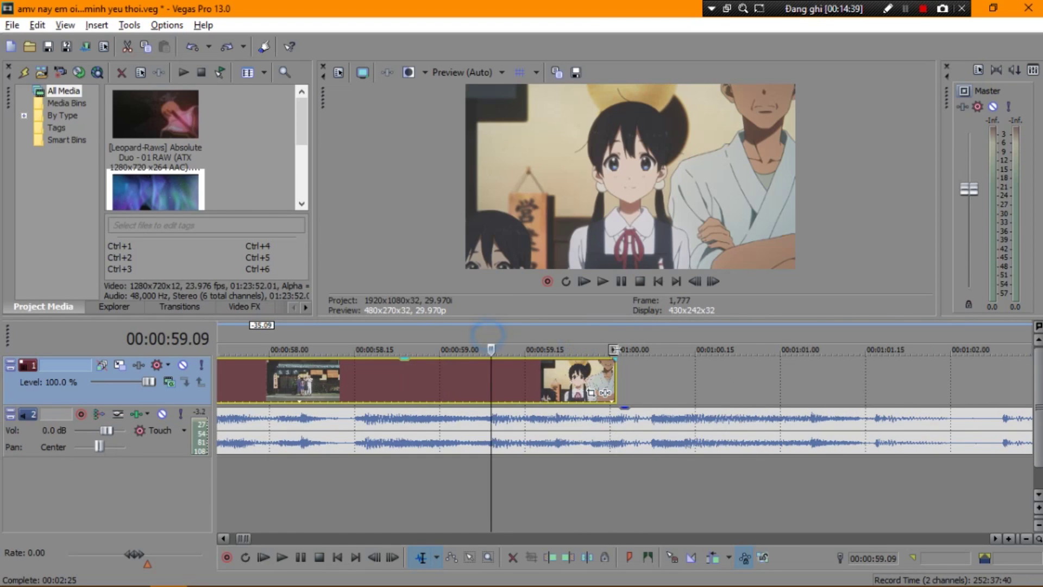
Try extending the last assembled clip beyond its end in two stages and play it from 00:00:56.11
drag(615, 354, 1020, 340)
scroll(451, 353, down, 7)
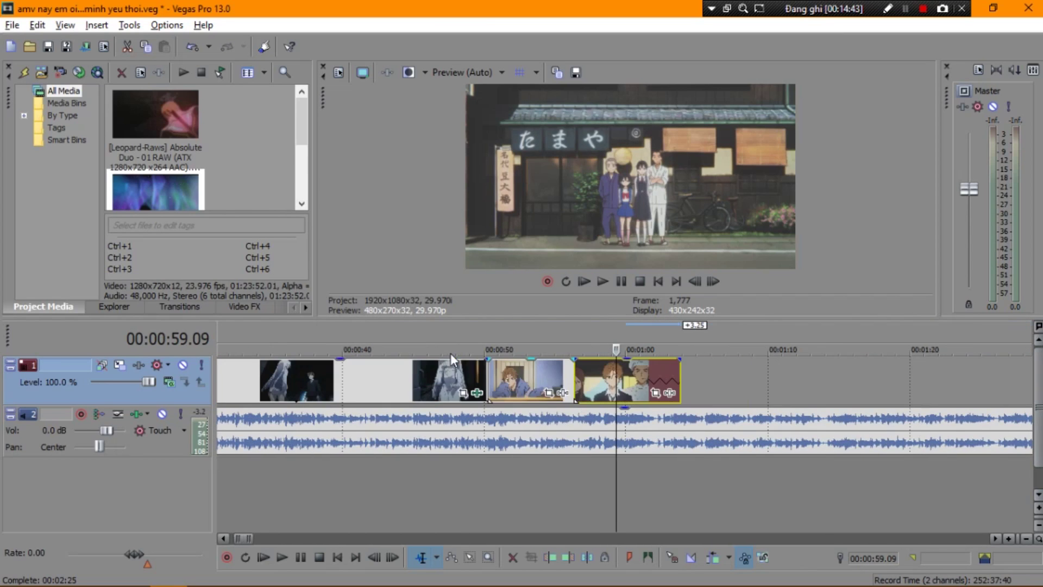
click(577, 348)
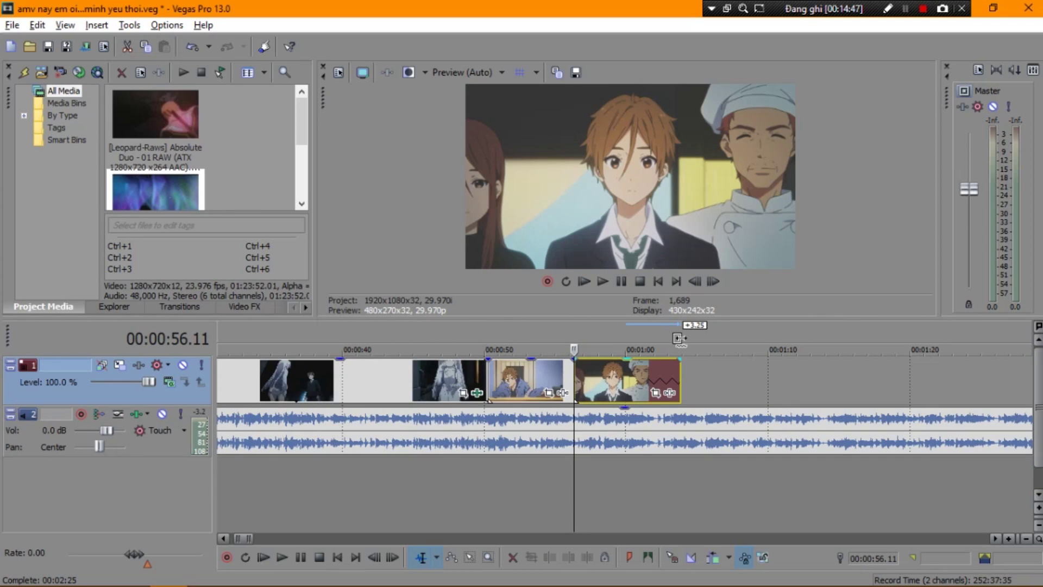
drag(680, 338, 814, 346)
key(space)
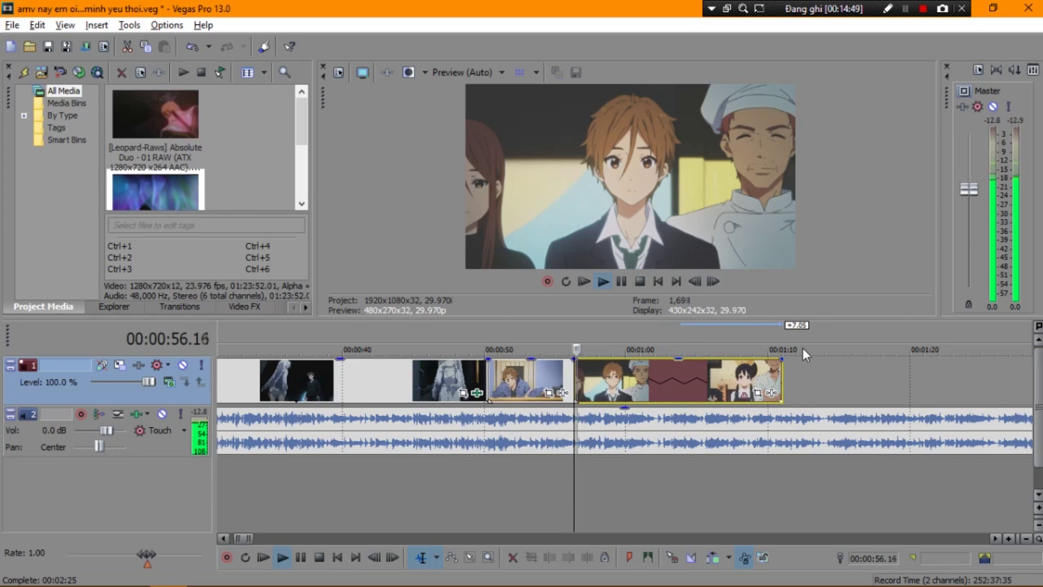
Stop playback and undo both extensions of the last assembled clip
key(space)
key(ctrl+z)
key(ctrl+z)
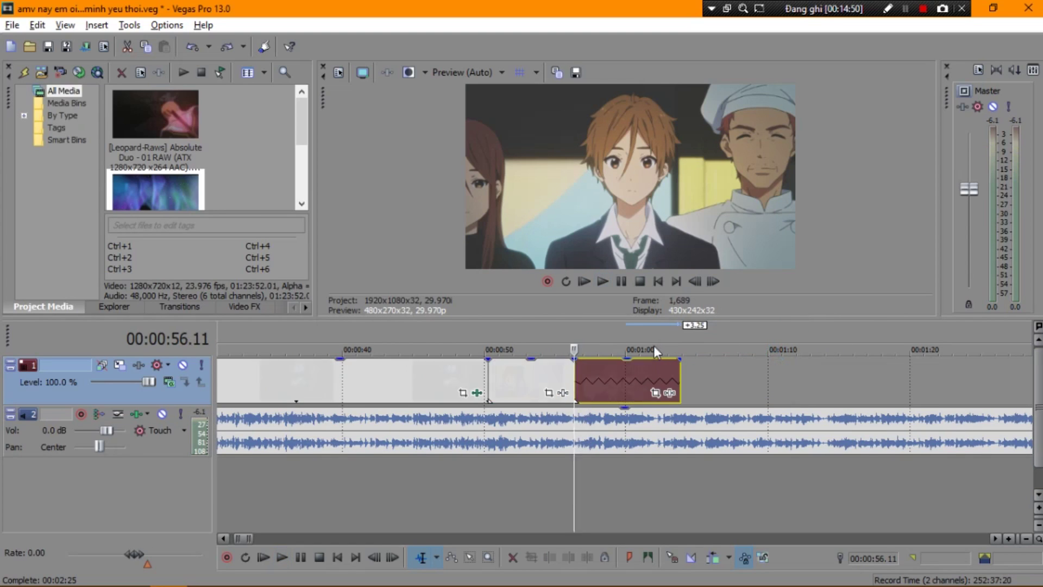
Try trimming 22 frames off the end of the last assembled clip and play it from 00:00:56.11
click(670, 348)
click(623, 346)
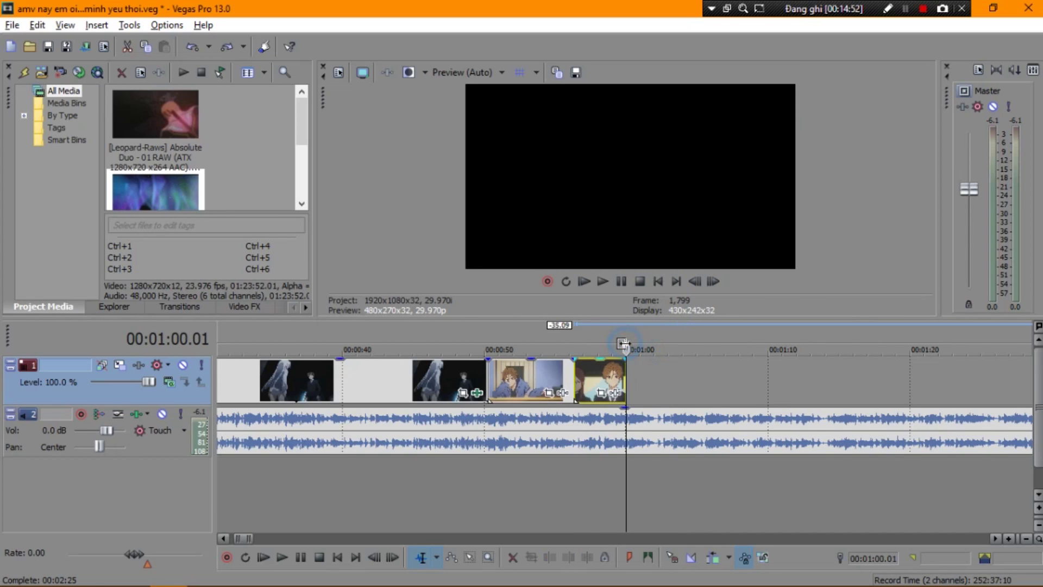
scroll(615, 348, up, 10)
scroll(489, 344, down, 10)
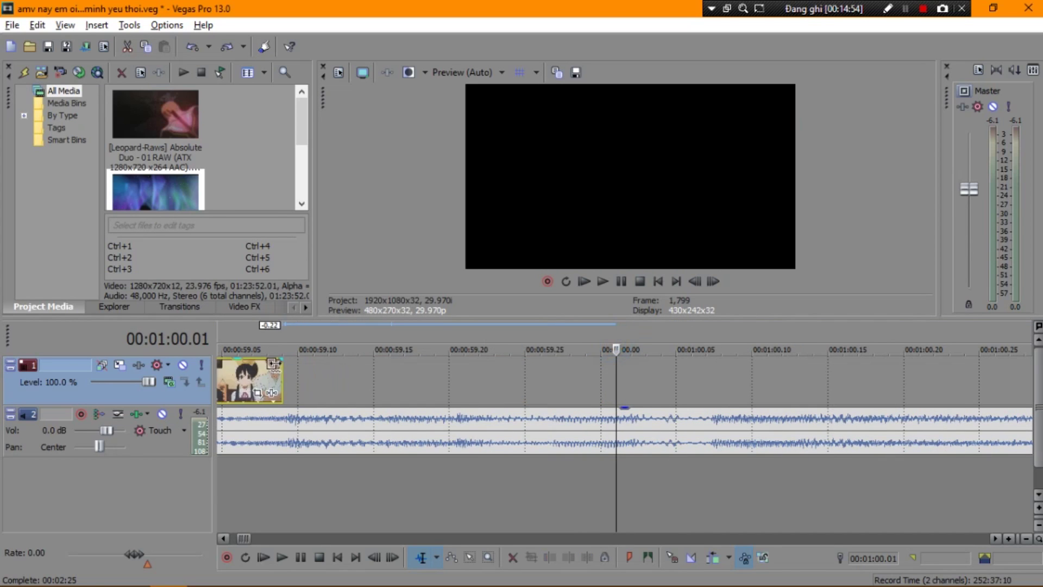
click(298, 348)
key(space)
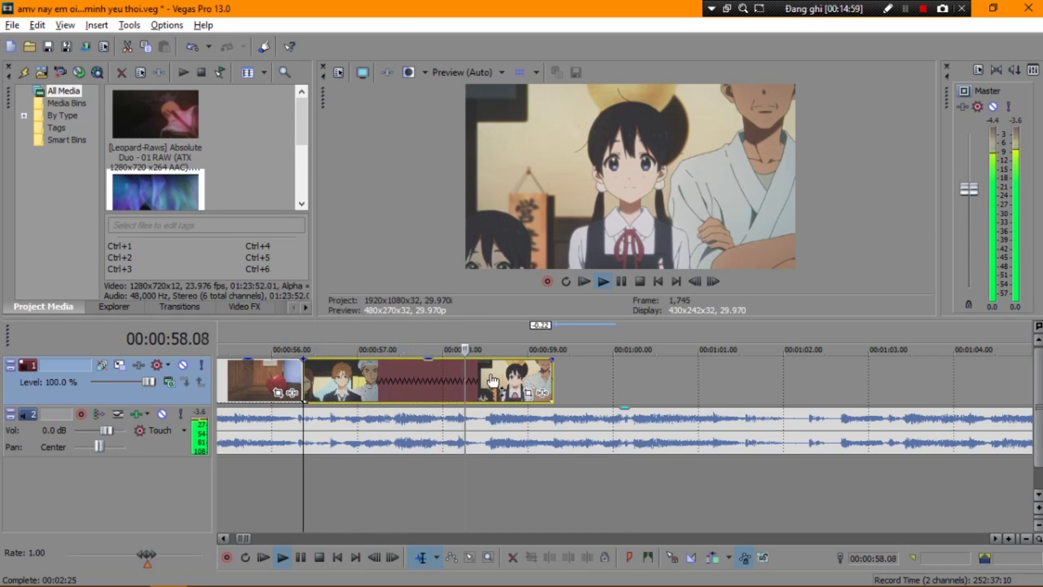
key(space)
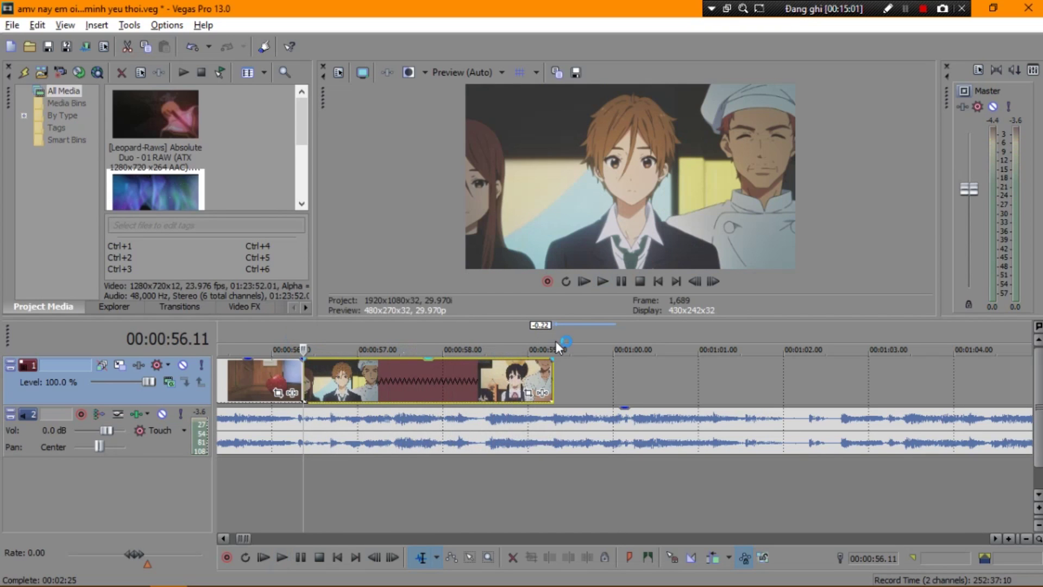
scroll(278, 340, down, 6)
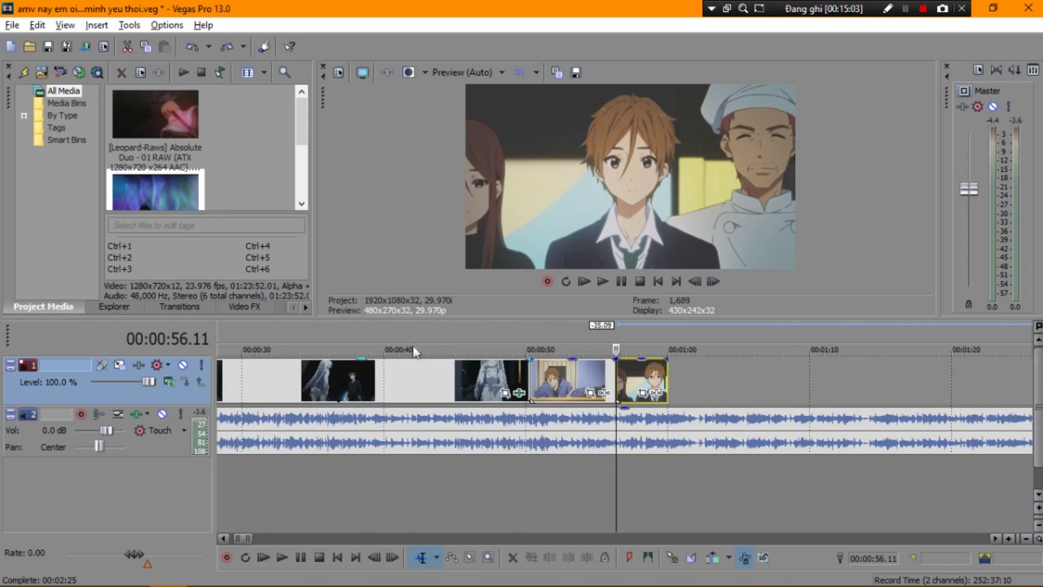
Inspect the join at 00:00:56.11 between the boy-and-apple clip and the last clip against the music
scroll(413, 343, up, 8)
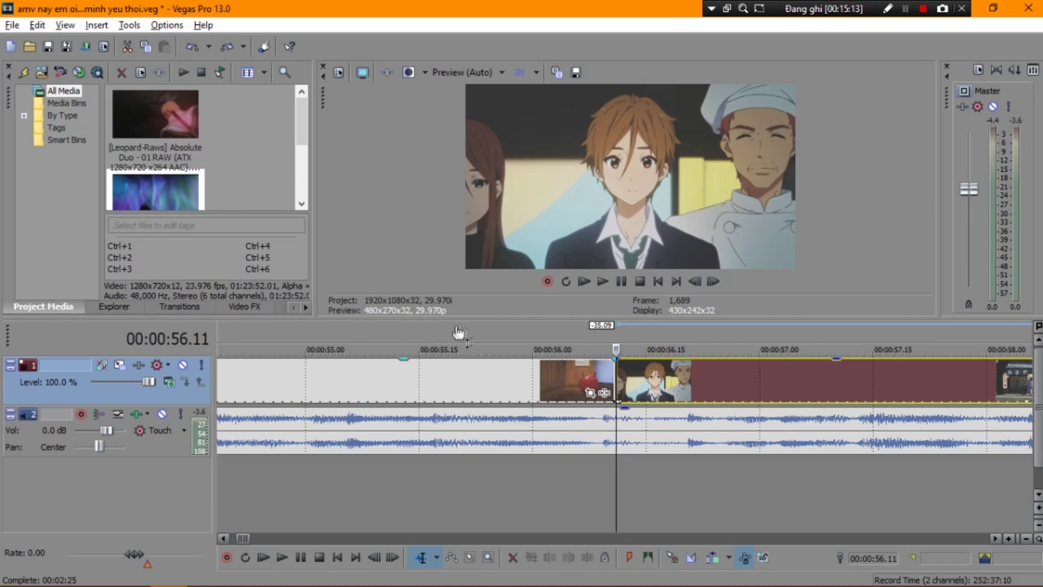
scroll(467, 348, down, 10)
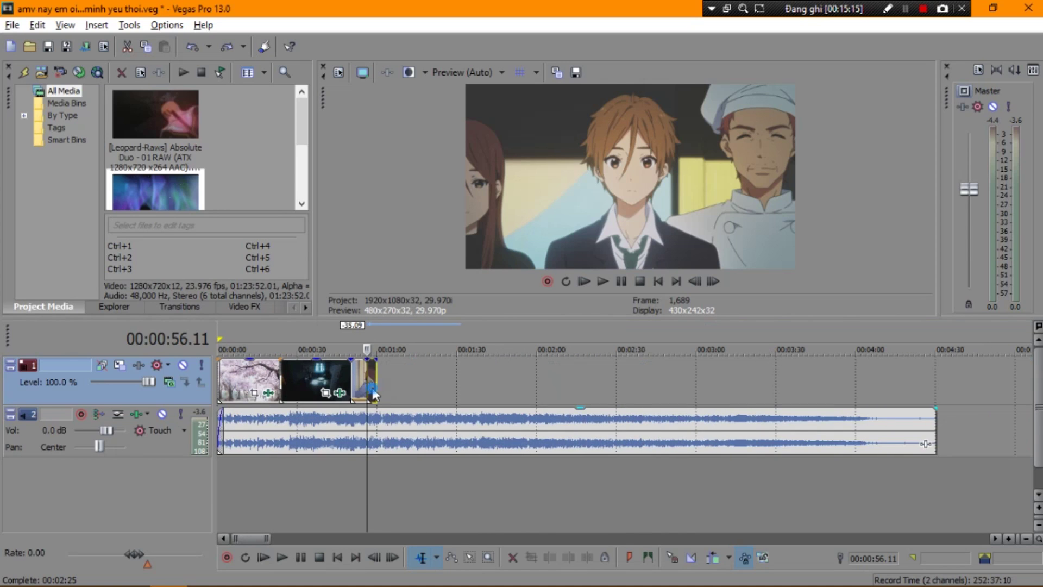
click(348, 408)
scroll(373, 374, up, 5)
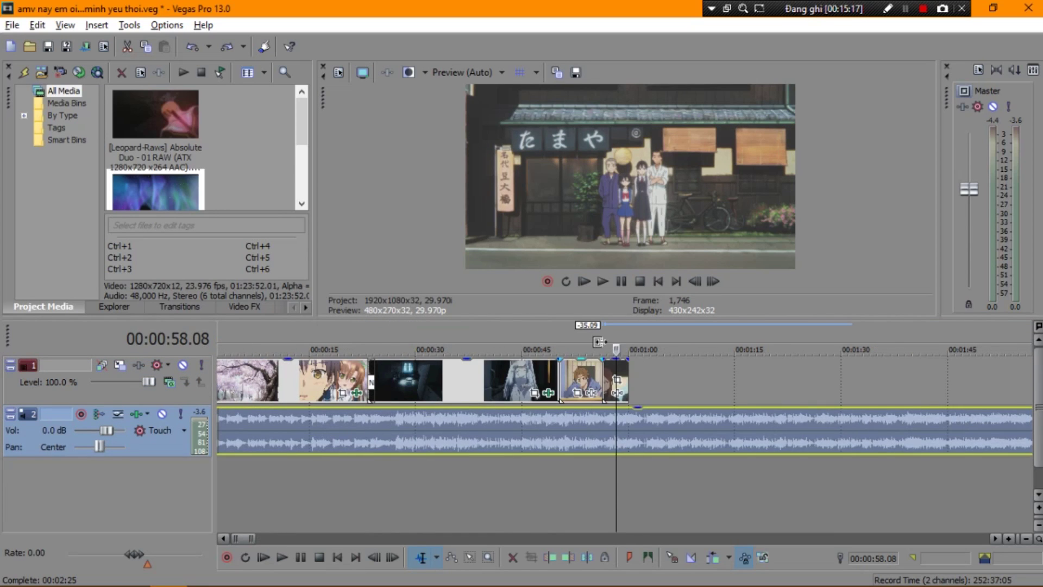
click(596, 359)
scroll(595, 351, down, 10)
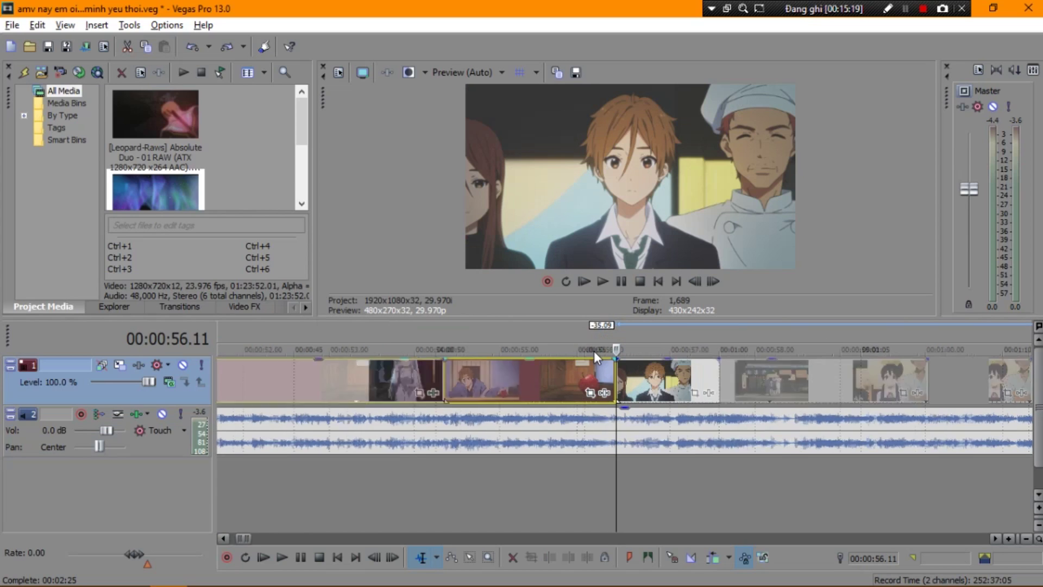
scroll(665, 345, down, 5)
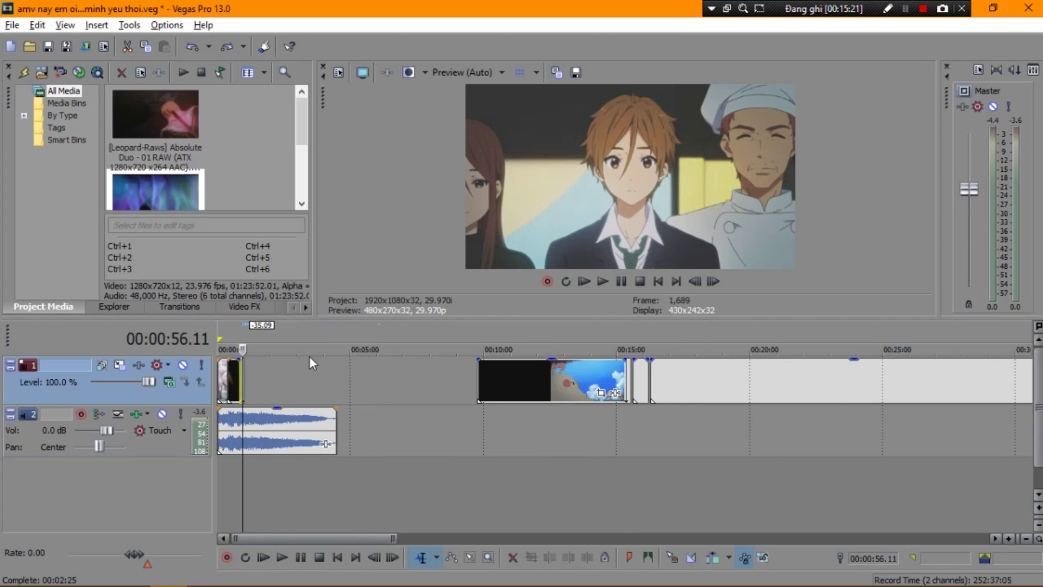
Place the playhead in the empty stretch after the music and nudge it back to 00:04:59.29
click(351, 342)
scroll(353, 345, up, 5)
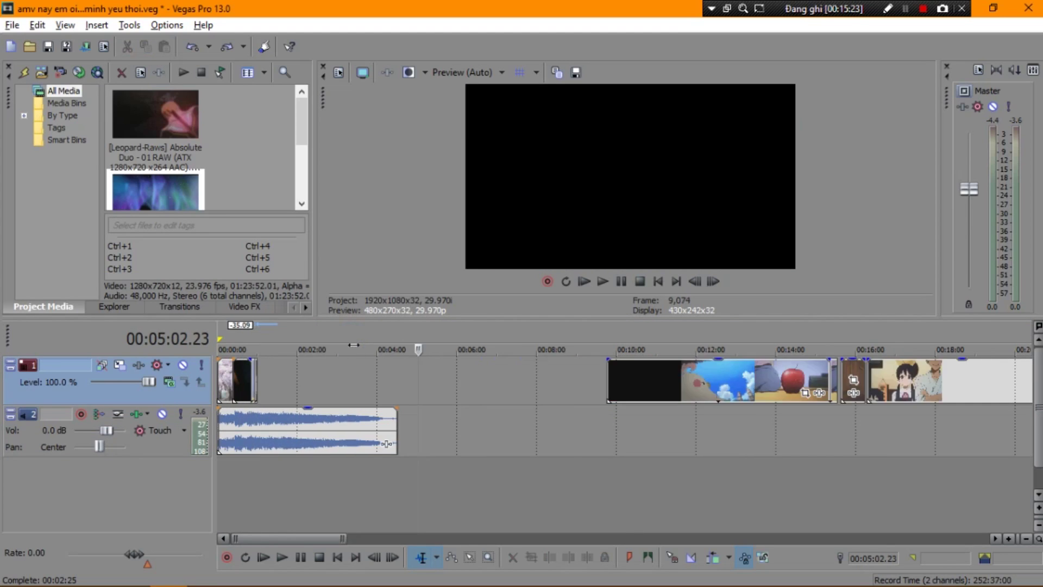
key(Left)
key(Left)
key(Left)
key(Left)
key(Left)
key(Left)
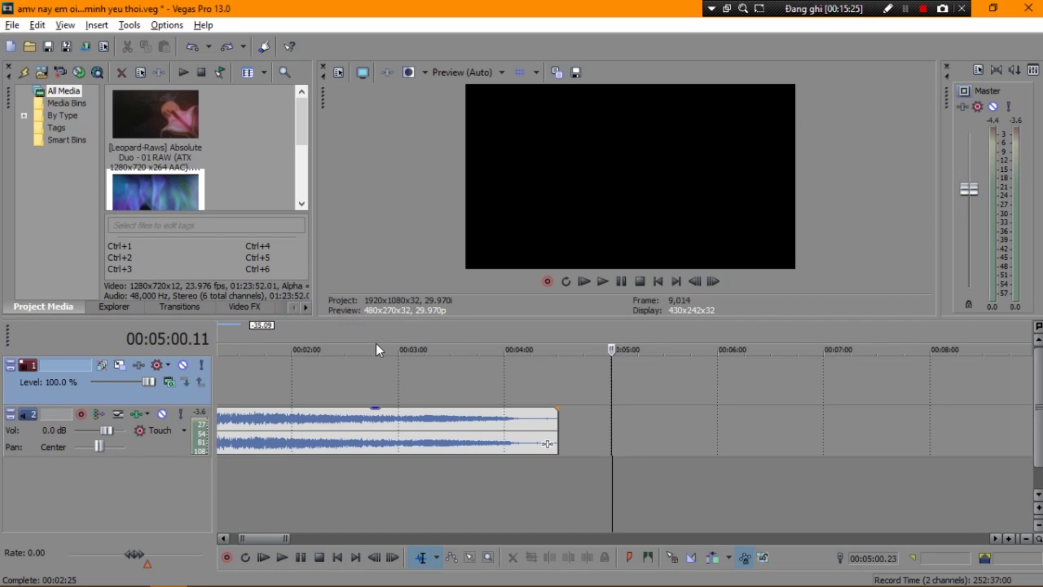
scroll(376, 351, down, 4)
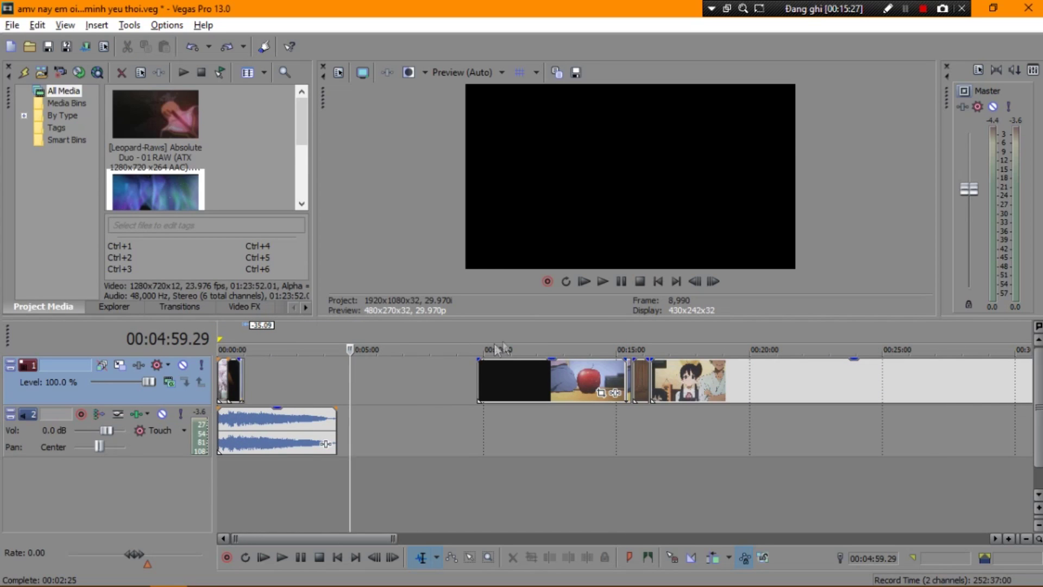
Trim 3:41.14 off the end of the first unused raw clip, move it earlier to about 00:07:16, and play it from there
drag(472, 340, 434, 341)
click(528, 362)
drag(548, 345, 460, 348)
click(417, 346)
key(space)
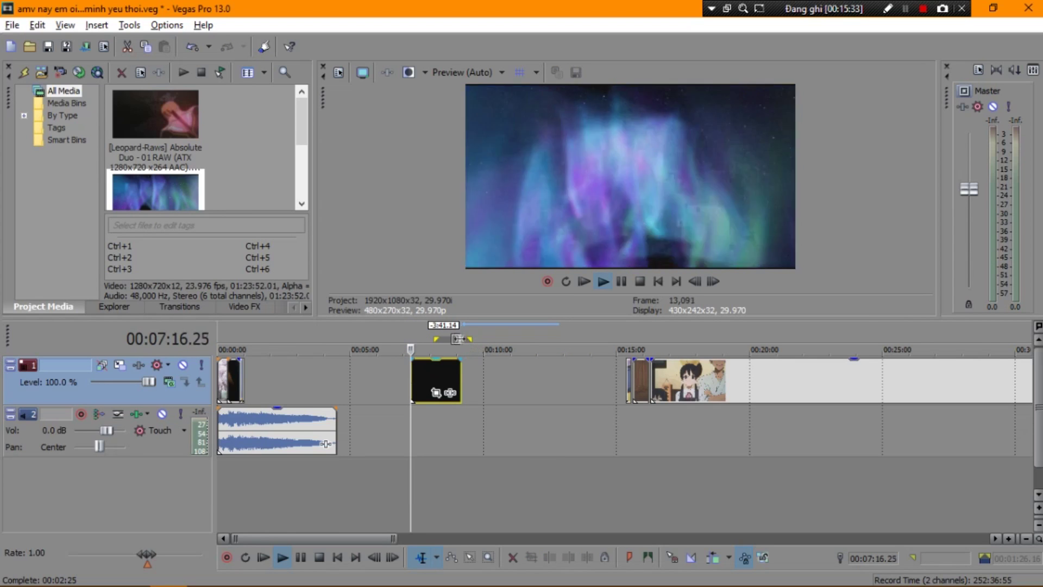
Step through the trimmed raw clip from 00:07:16 to 00:07:57 for usable scenes, and delete the clip
key(Return)
key(Right)
key(Right)
key(Right)
key(Right)
key(Right)
key(Right)
key(Right)
key(Right)
key(Right)
key(Right)
key(Right)
key(Right)
key(Right)
key(Right)
key(Right)
key(Right)
key(Right)
key(Right)
key(Right)
key(Right)
key(Right)
key(Right)
key(Right)
key(Right)
key(Right)
key(Right)
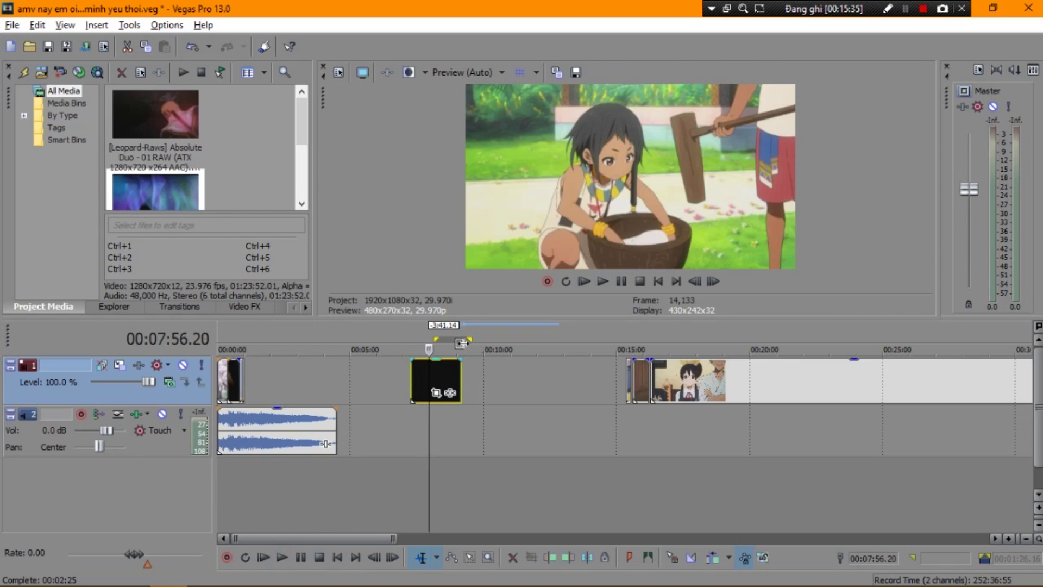
key(space)
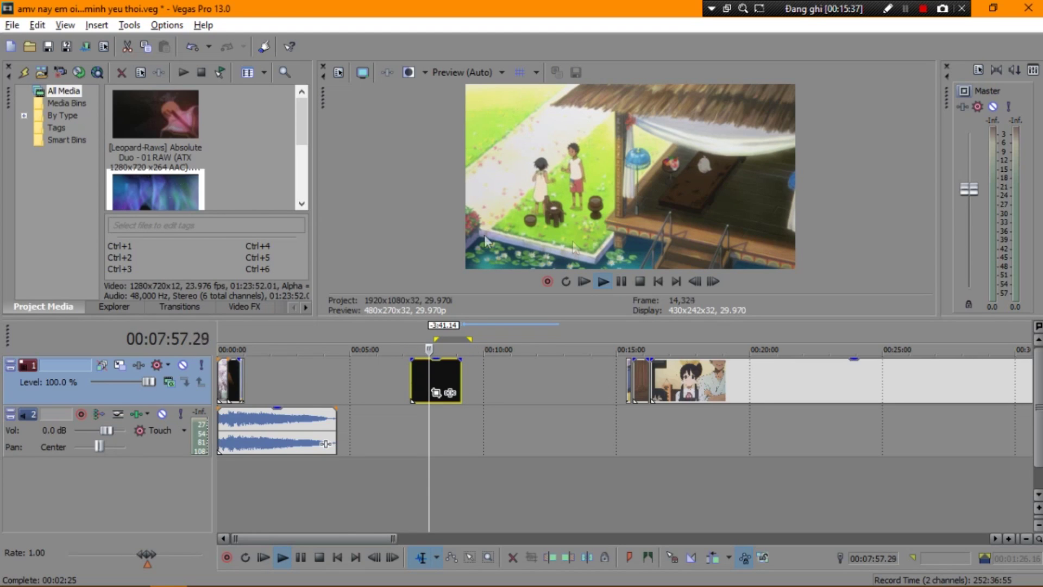
key(space)
key(Delete)
click(239, 348)
scroll(294, 348, up, 10)
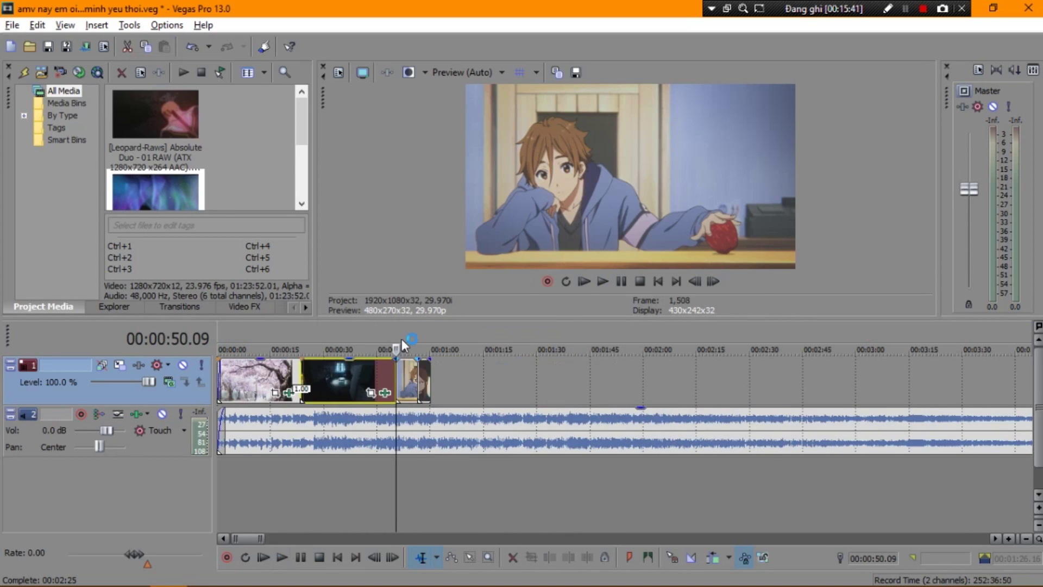
scroll(747, 370, up, 4)
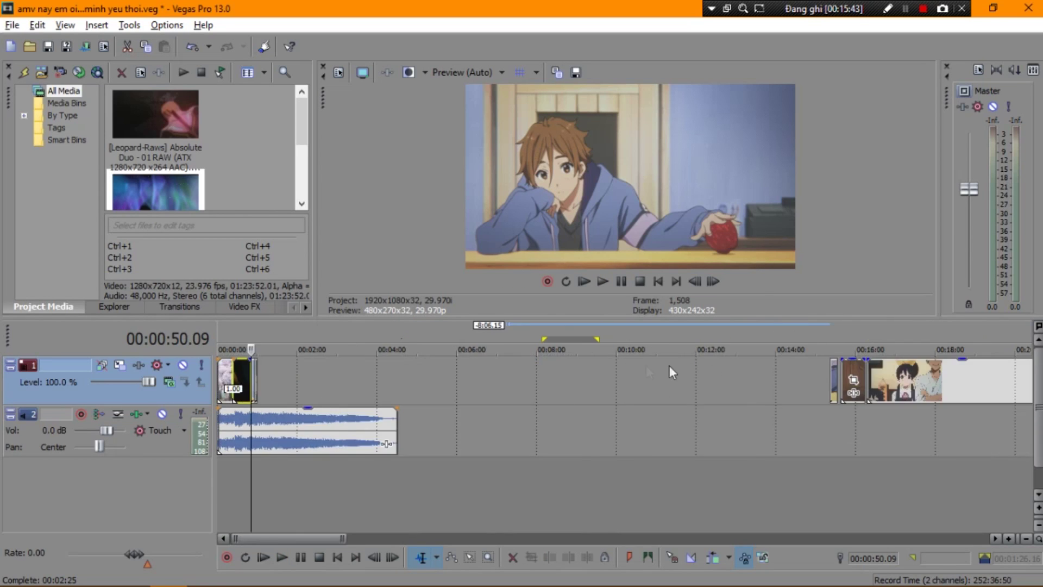
scroll(656, 334, down, 7)
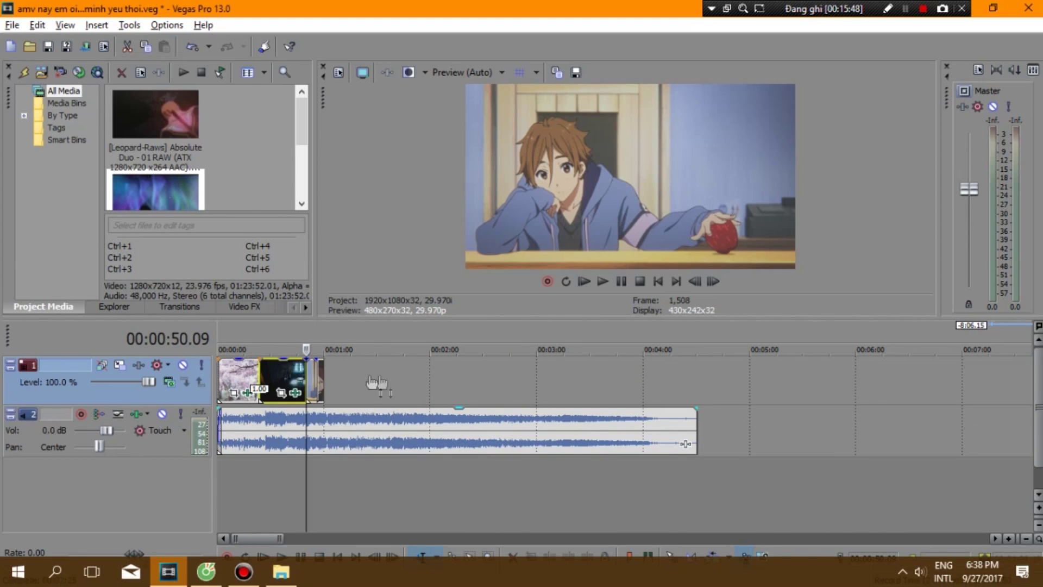
scroll(359, 342, up, 4)
scroll(367, 338, down, 4)
scroll(369, 340, up, 6)
scroll(359, 360, down, 3)
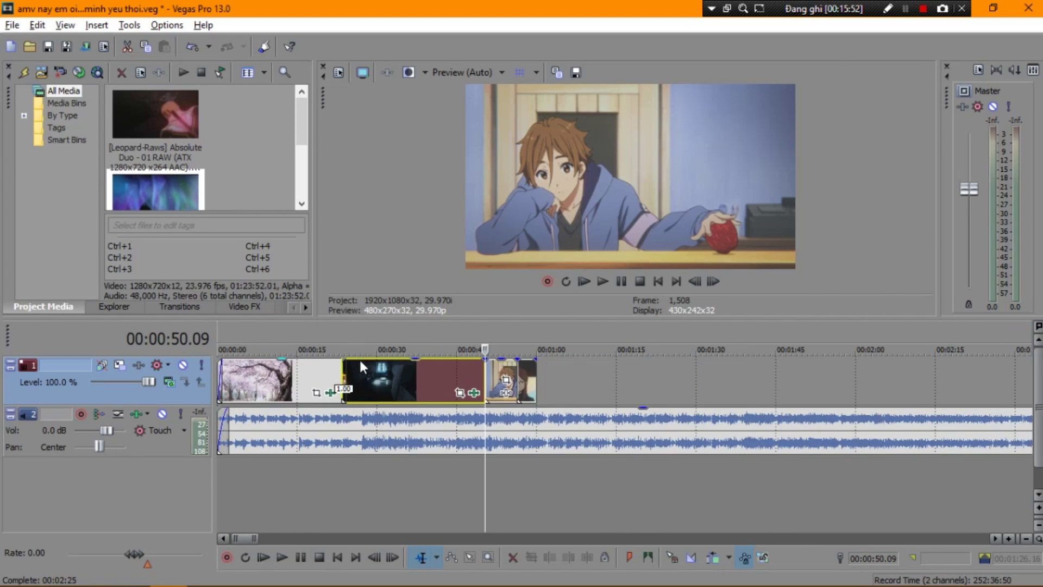
scroll(363, 372, down, 4)
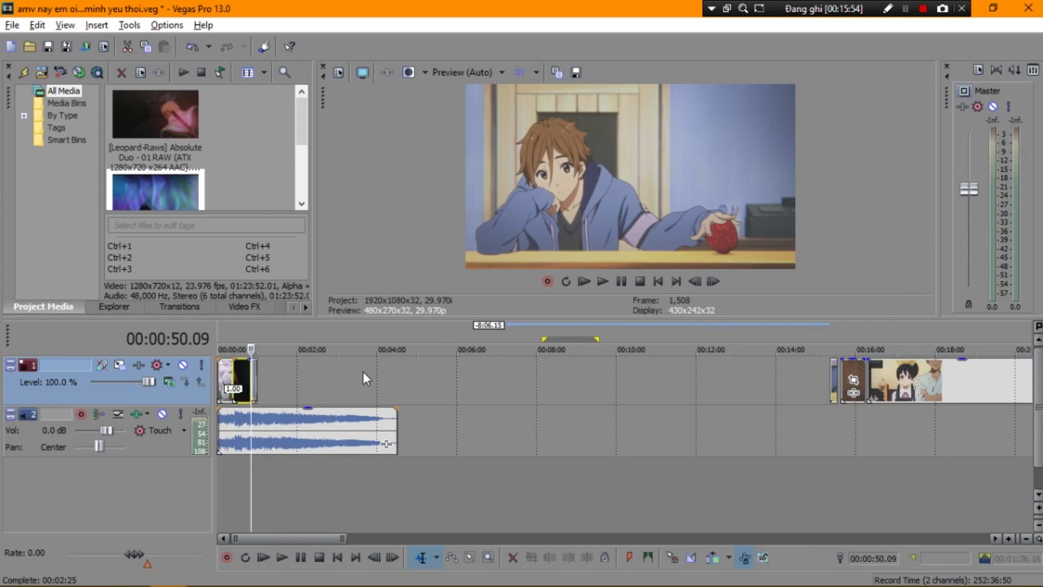
scroll(365, 367, up, 4)
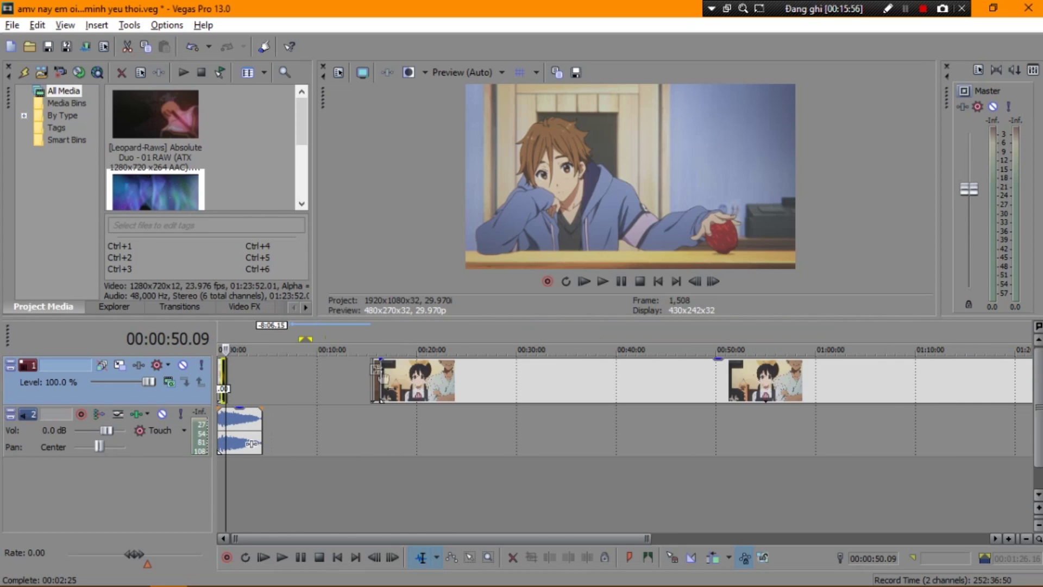
Split the long unused raw clip at the start of the moon shot, 00:16:17.17, and delete the short leading piece
click(370, 352)
scroll(400, 363, up, 5)
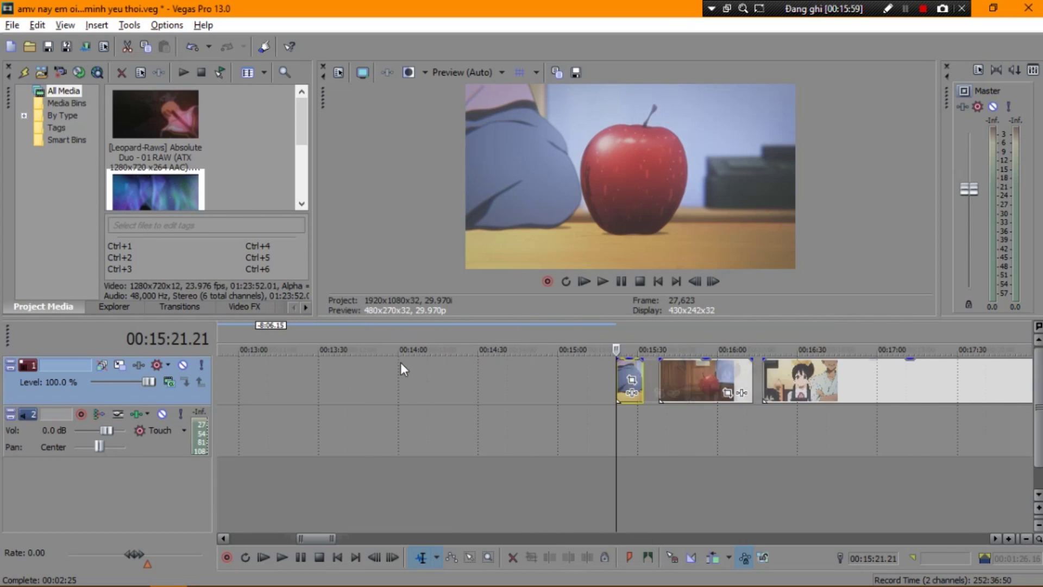
click(764, 362)
key(Right)
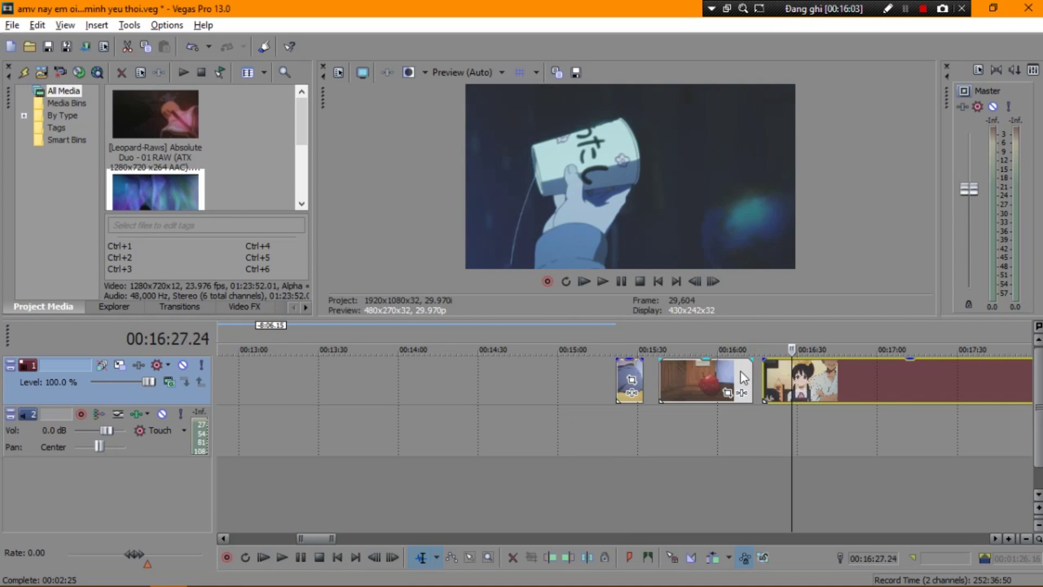
key(space)
key(Left)
key(Left)
key(Left)
key(Left)
key(Left)
key(Left)
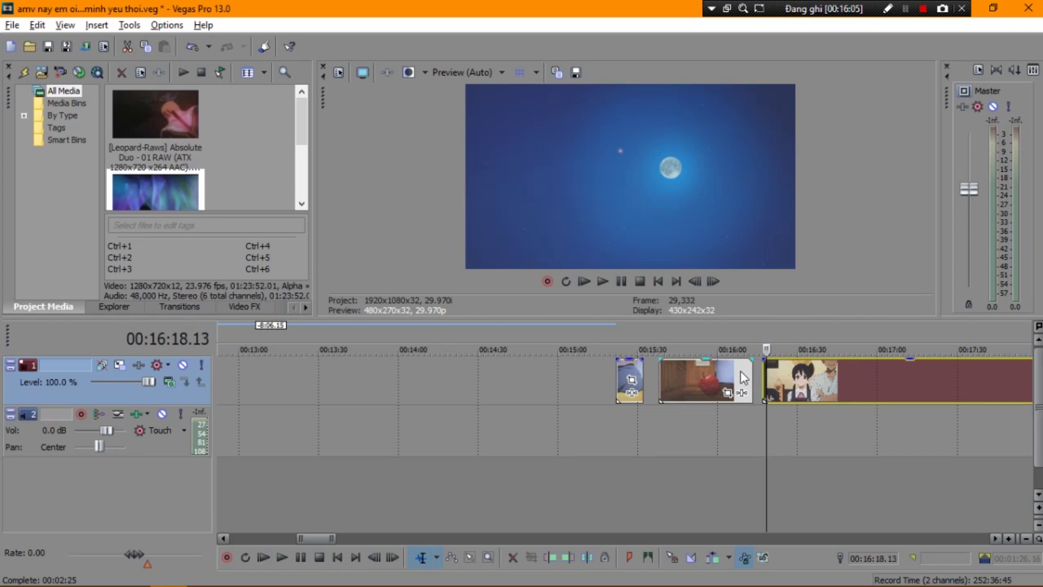
drag(768, 352, 765, 352)
scroll(766, 351, up, 5)
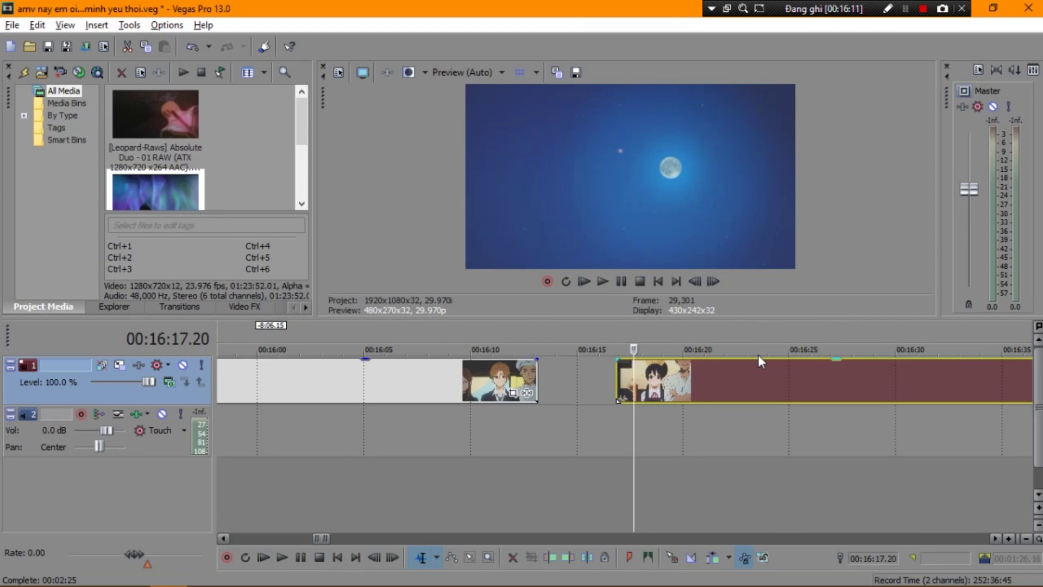
key(space)
click(632, 356)
key(s)
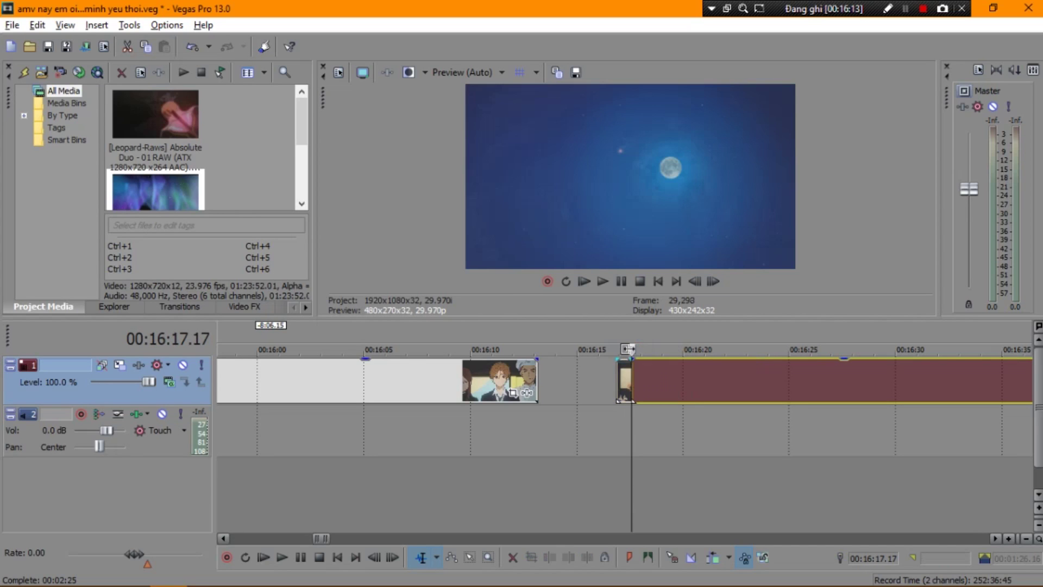
click(623, 360)
key(Delete)
Play the moon scene from its start and split the raw clip at 00:16:34.20
click(633, 360)
key(space)
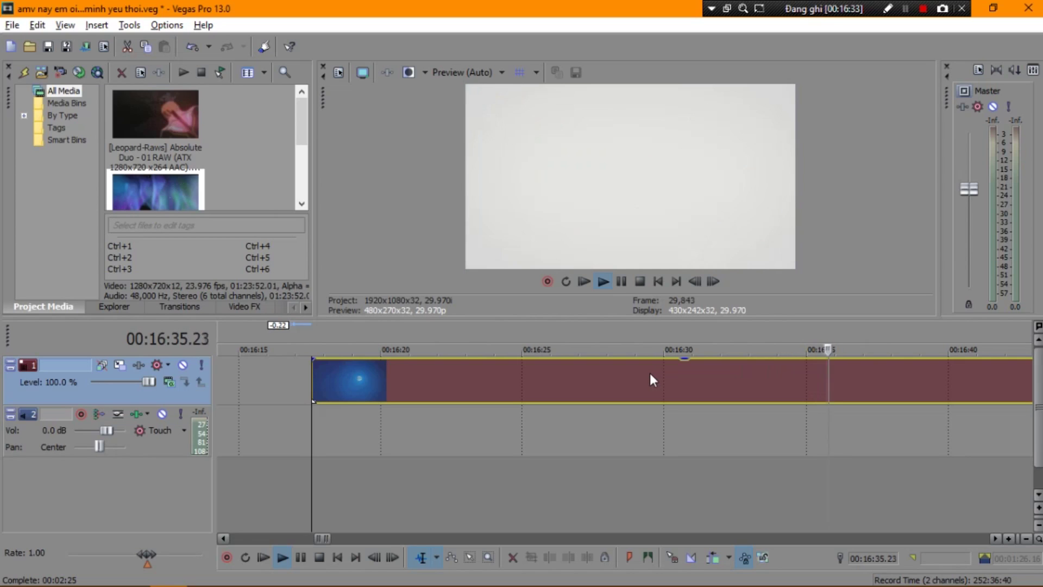
key(Return)
key(j)
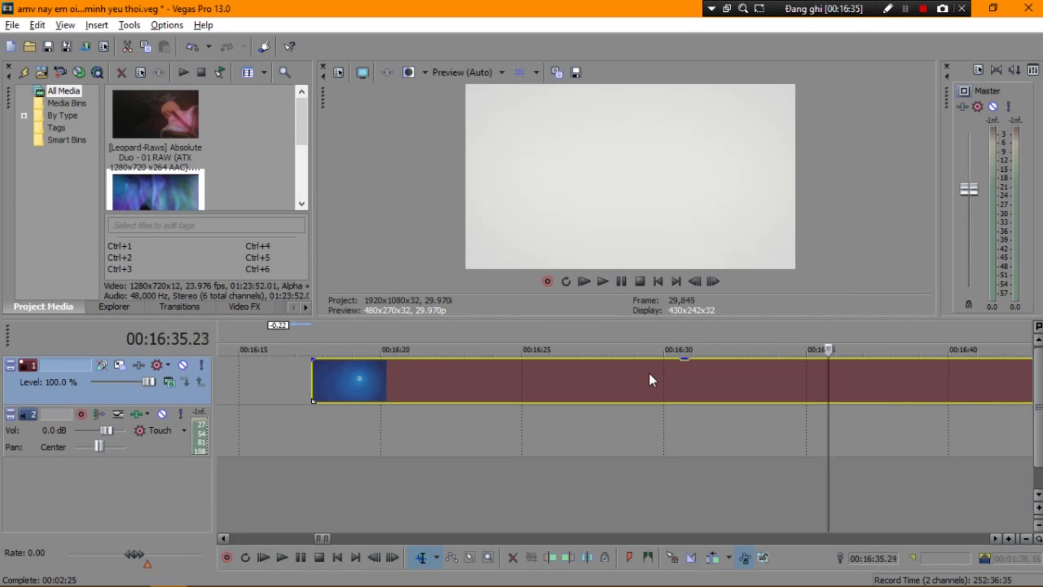
key(Left)
key(s)
Move the moon scene clip directly behind the last assembled clip, at about 00:01:00
drag(634, 367, 4, 363)
scroll(258, 333, down, 10)
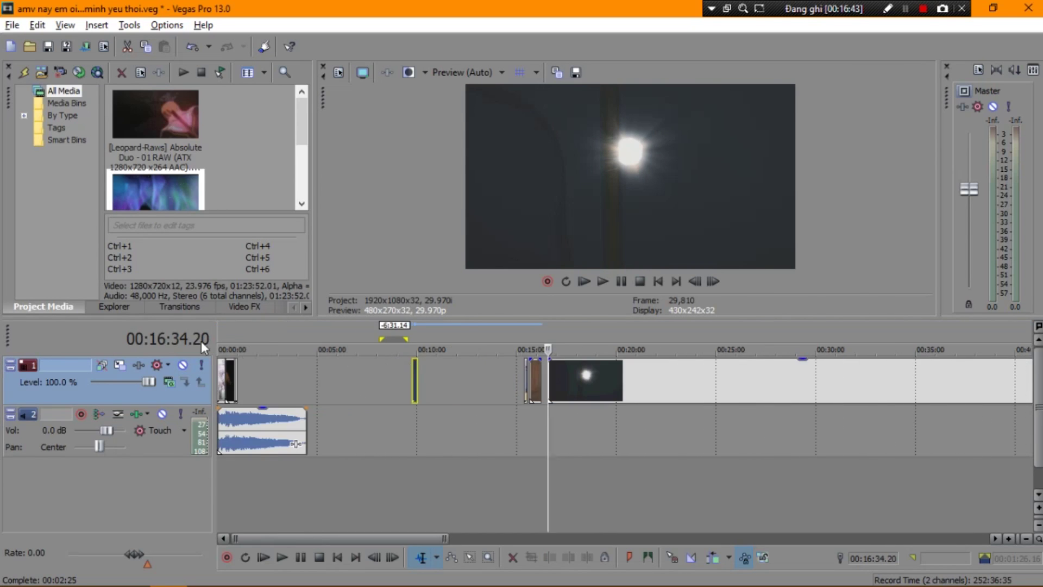
click(409, 360)
scroll(435, 359, up, 8)
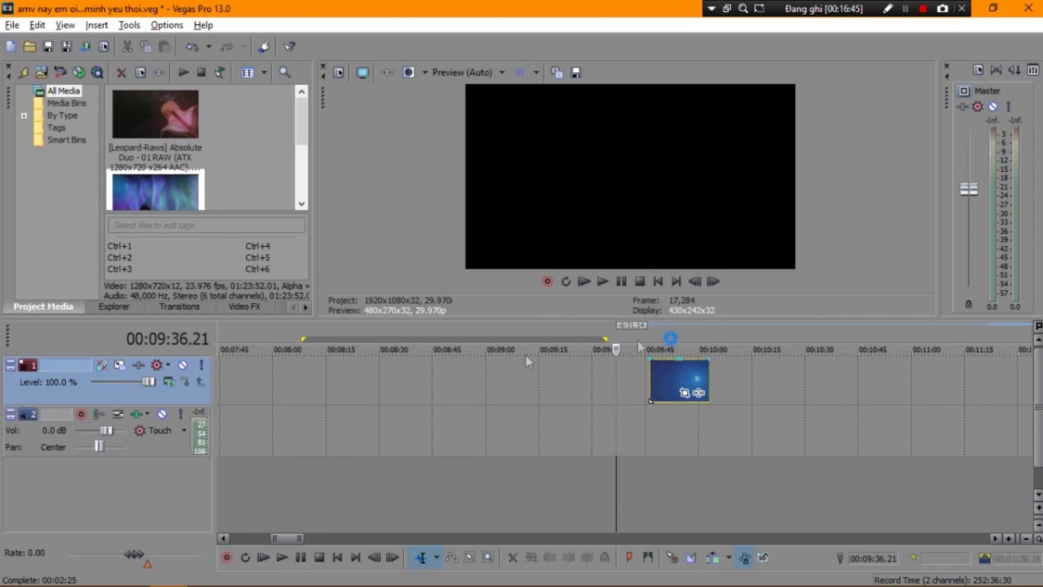
drag(668, 375, 2, 373)
scroll(525, 363, down, 8)
drag(525, 363, 389, 350)
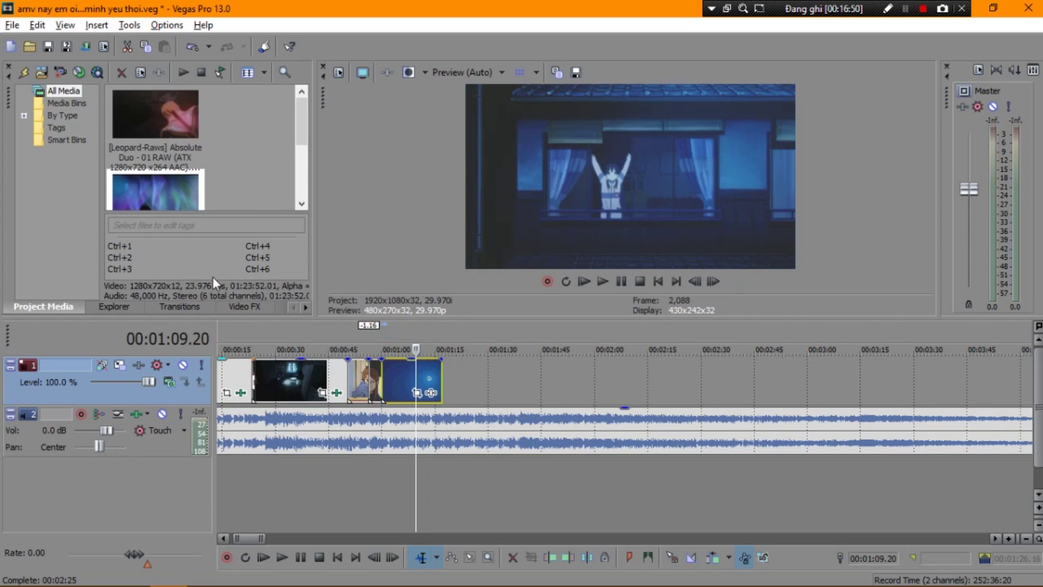
Browse the available transitions for one to use at the start of the boy-and-apple clip at 00:00:50.09
click(179, 306)
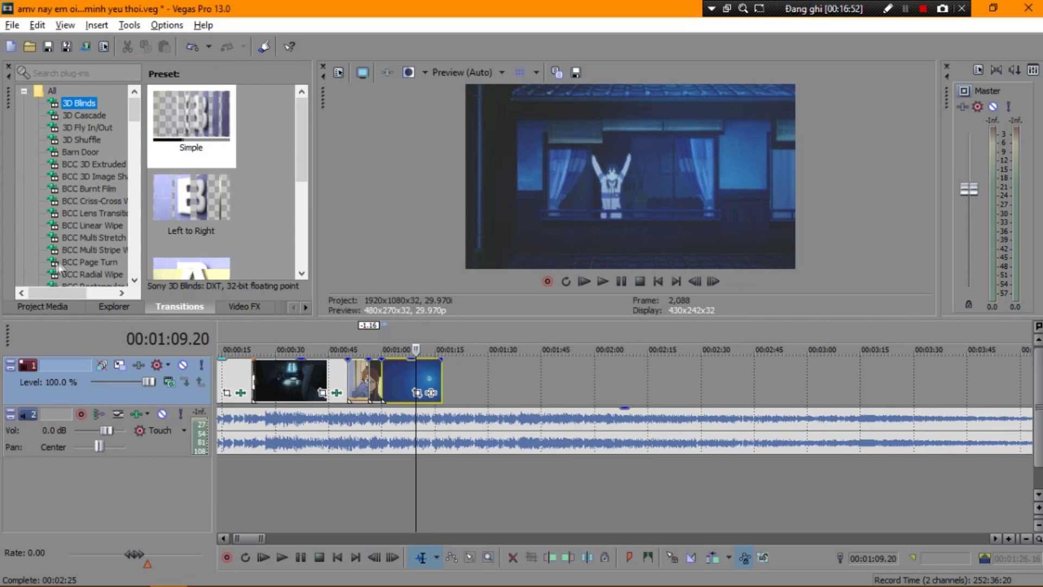
scroll(89, 254, down, 3)
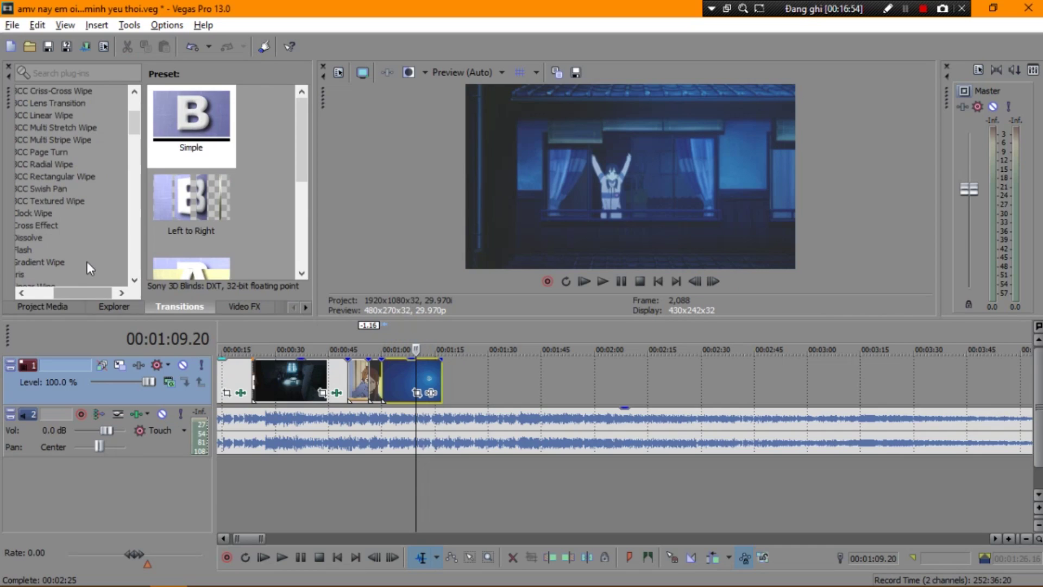
scroll(79, 227, down, 6)
scroll(87, 208, up, 7)
scroll(109, 195, down, 8)
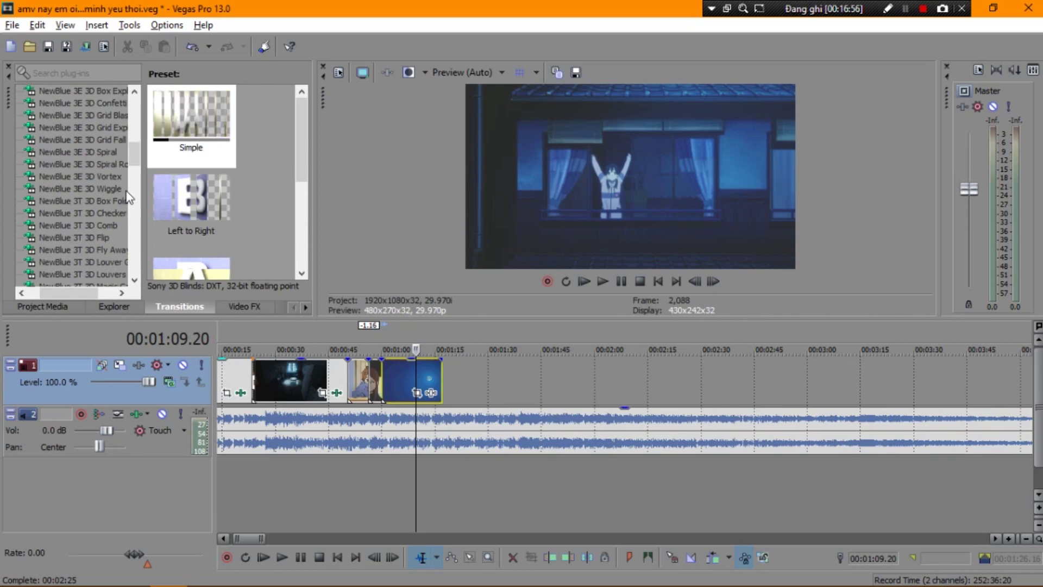
scroll(126, 193, up, 10)
click(352, 343)
scroll(42, 127, up, 1)
scroll(48, 155, down, 7)
scroll(58, 112, up, 7)
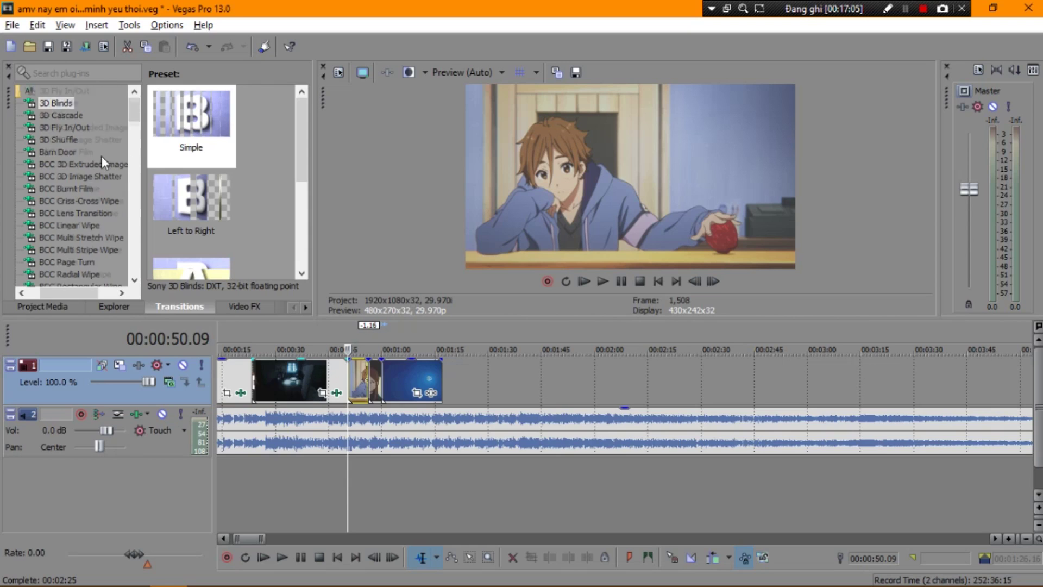
scroll(101, 155, down, 2)
scroll(332, 359, up, 4)
scroll(79, 201, down, 4)
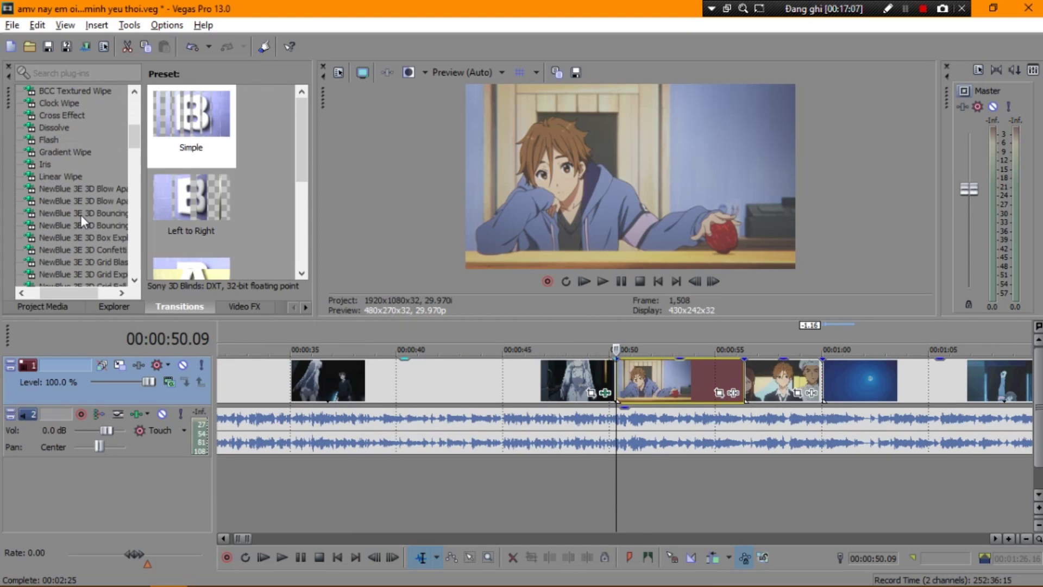
drag(73, 293, 100, 254)
scroll(82, 229, down, 2)
scroll(68, 207, up, 4)
scroll(82, 237, down, 10)
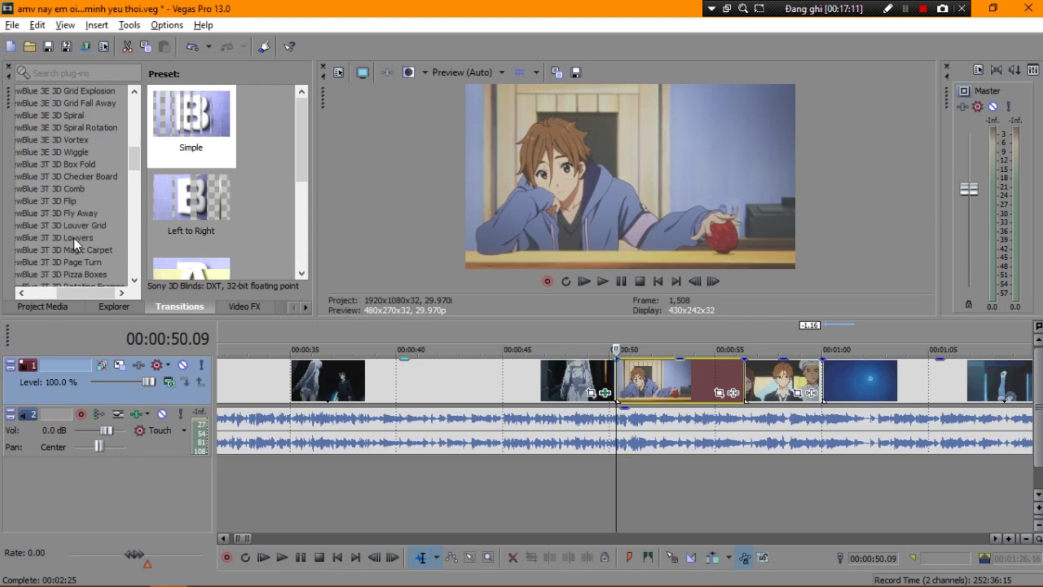
Apply the NewBlue AB Glow transition with the Afterlife preset between the white-haired girl clip and the boy-and-apple clip
click(44, 225)
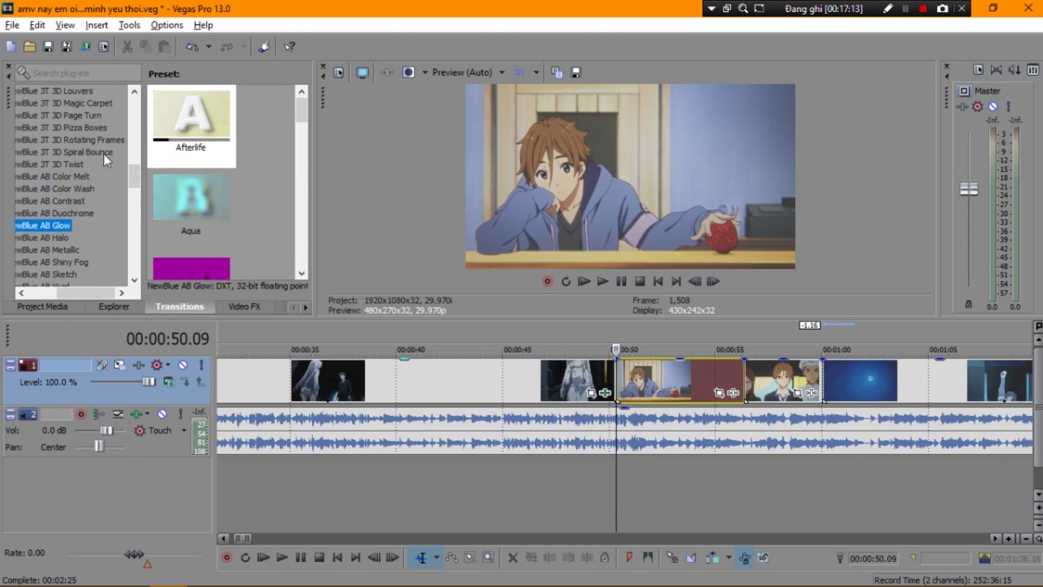
scroll(77, 193, down, 3)
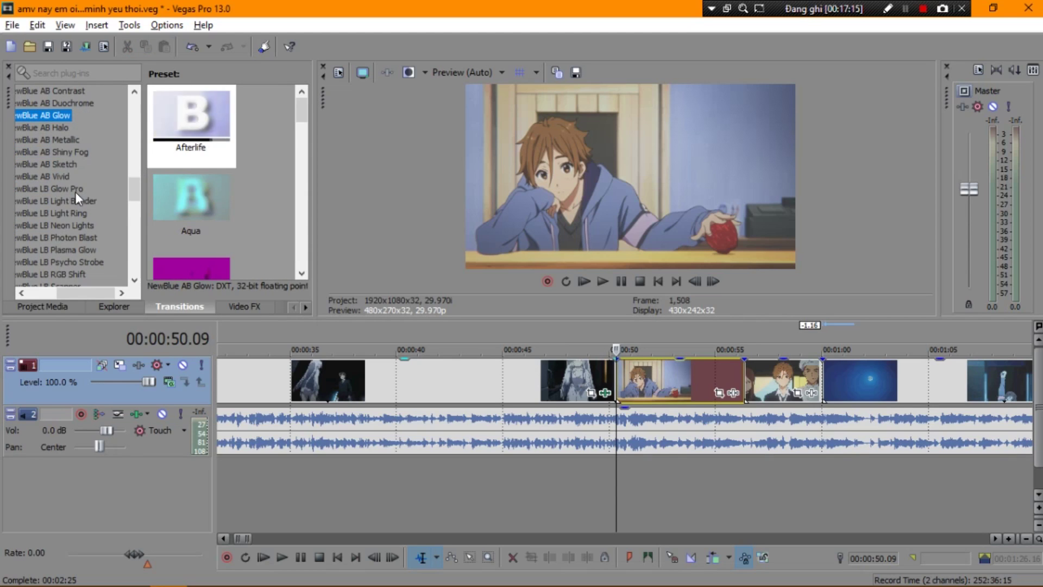
scroll(79, 200, down, 2)
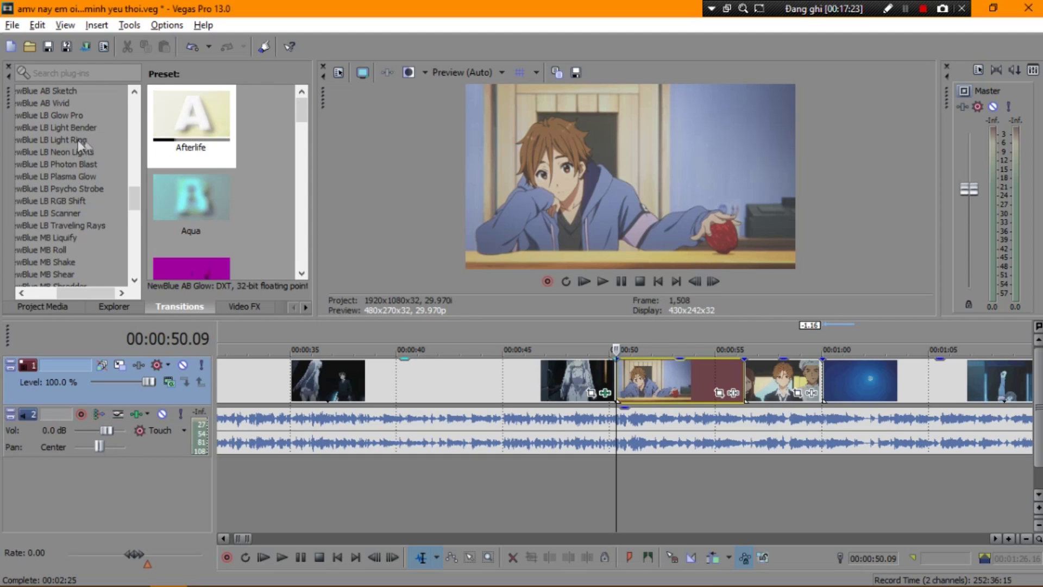
scroll(82, 139, up, 4)
drag(189, 101, 618, 327)
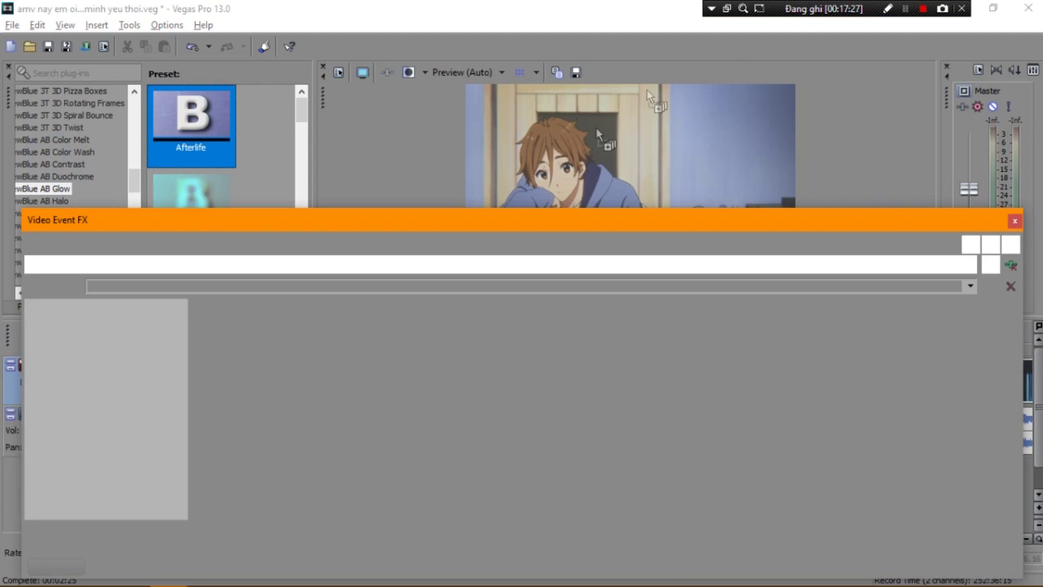
click(1014, 217)
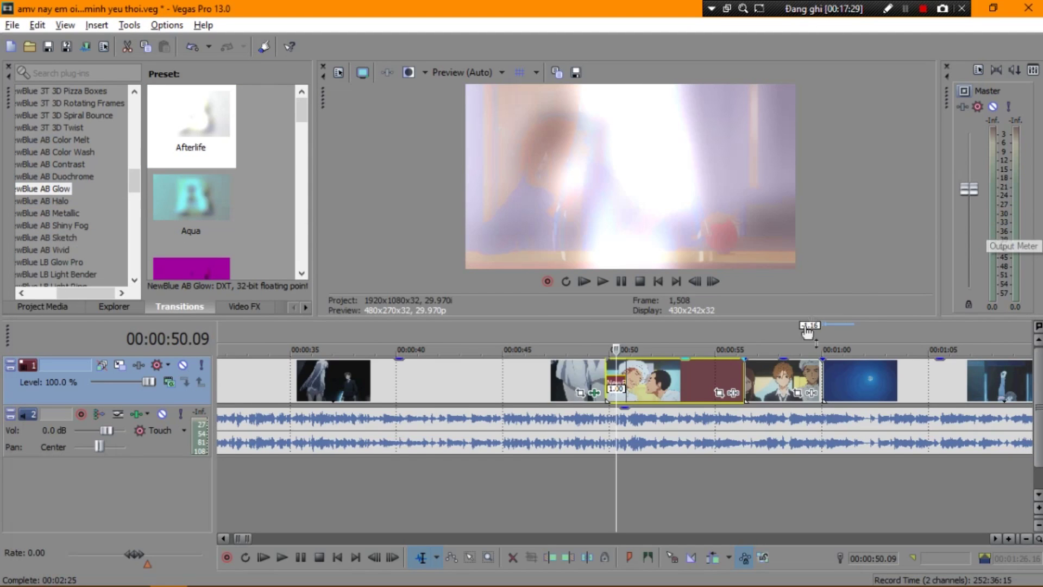
Disable resampling for the boy-and-apple clip
scroll(706, 380, up, 5)
right_click(778, 357)
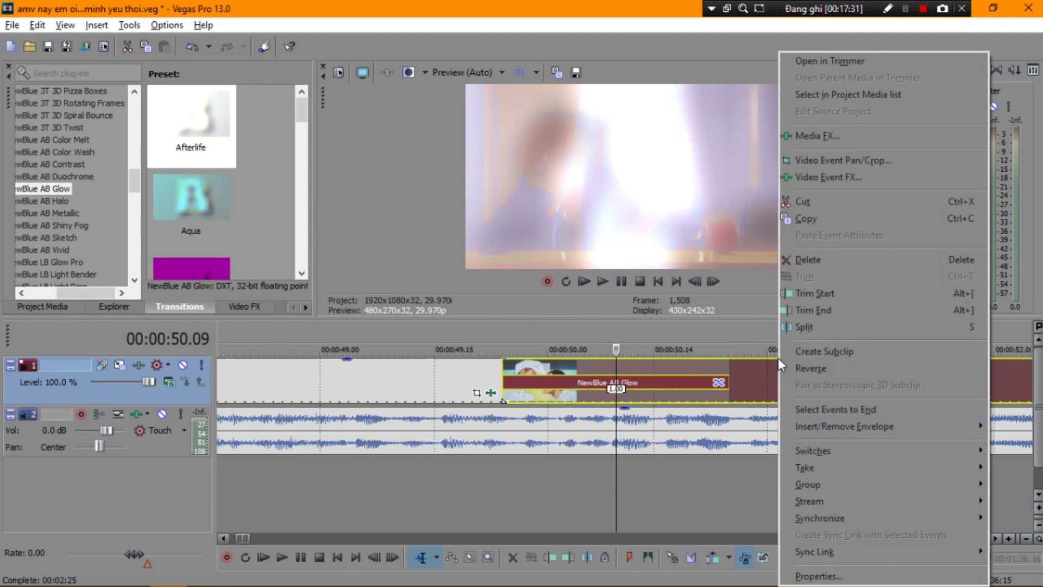
mouse_move(799, 451)
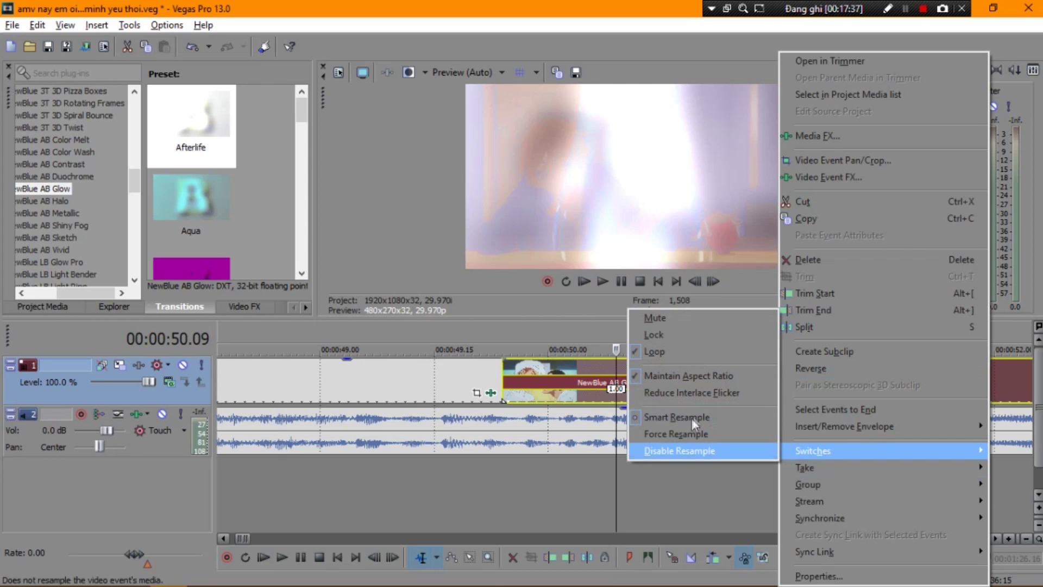
click(683, 451)
Play the glow transition from 00:00:49.22, just before the boy-and-apple clip begins
click(488, 374)
key(space)
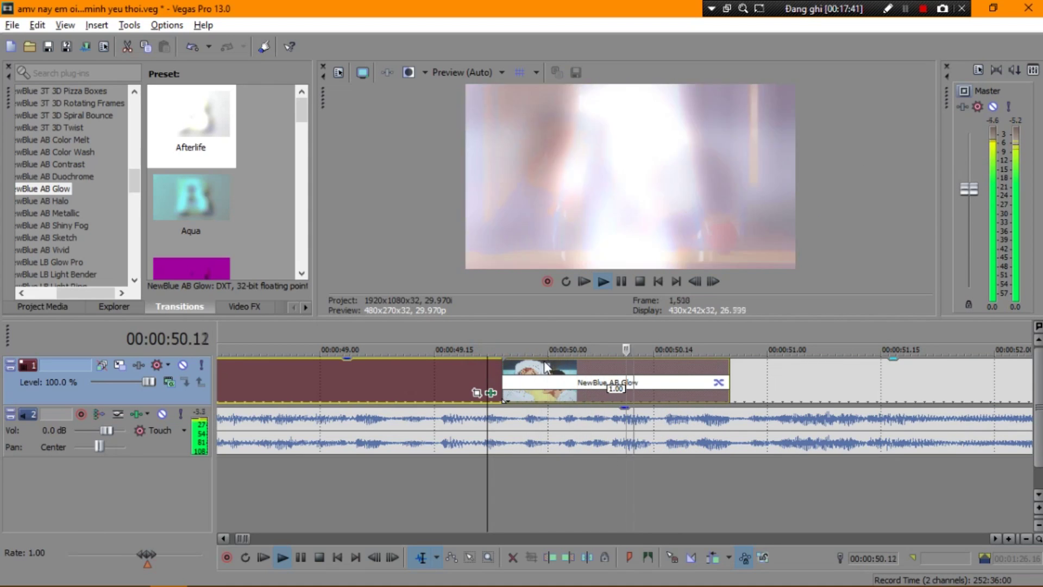
key(space)
scroll(571, 367, down, 10)
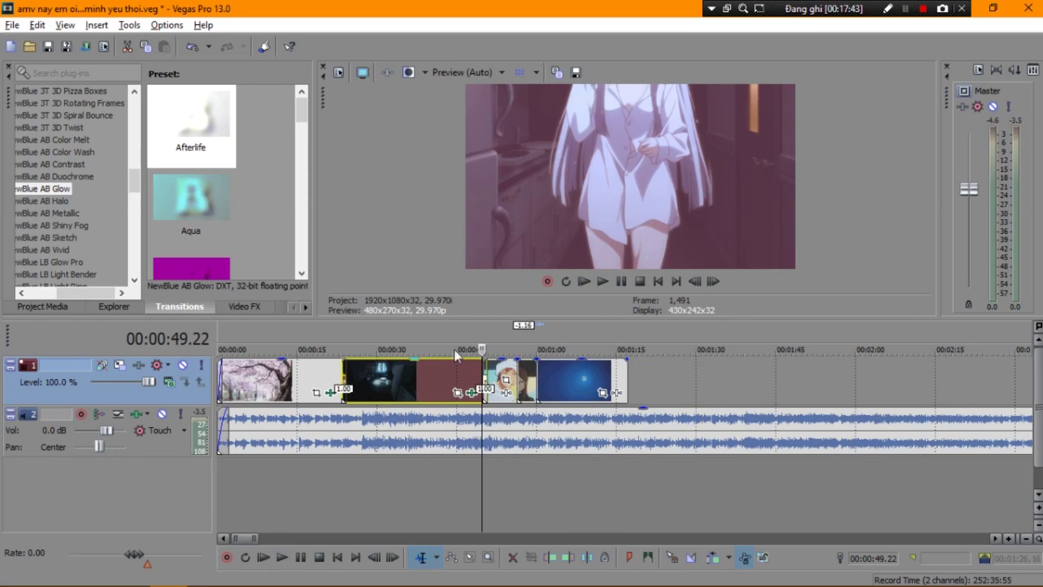
Check the resample setting of the boy-and-apple clip
click(507, 367)
scroll(519, 354, up, 6)
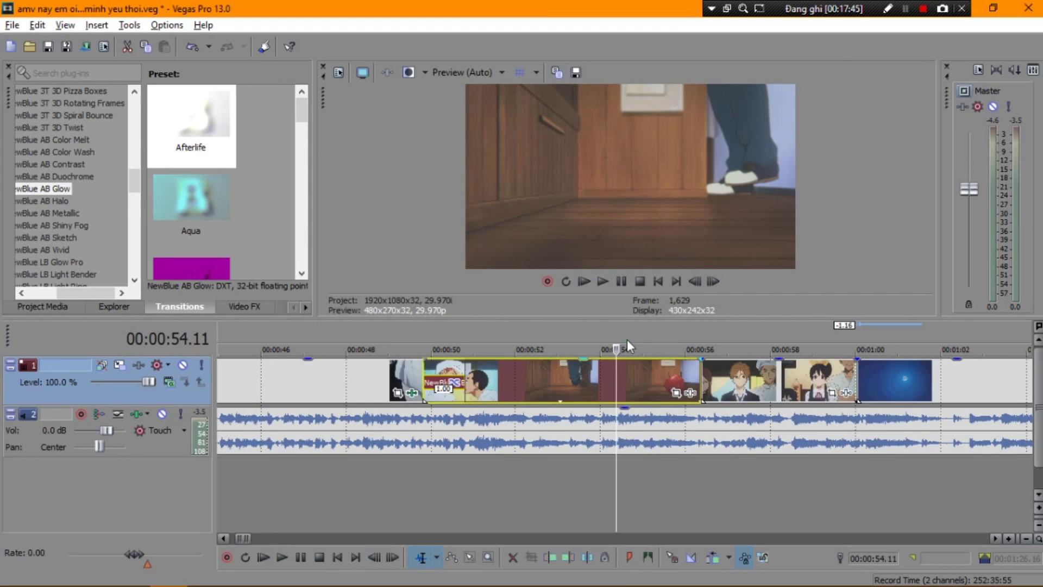
right_click(627, 375)
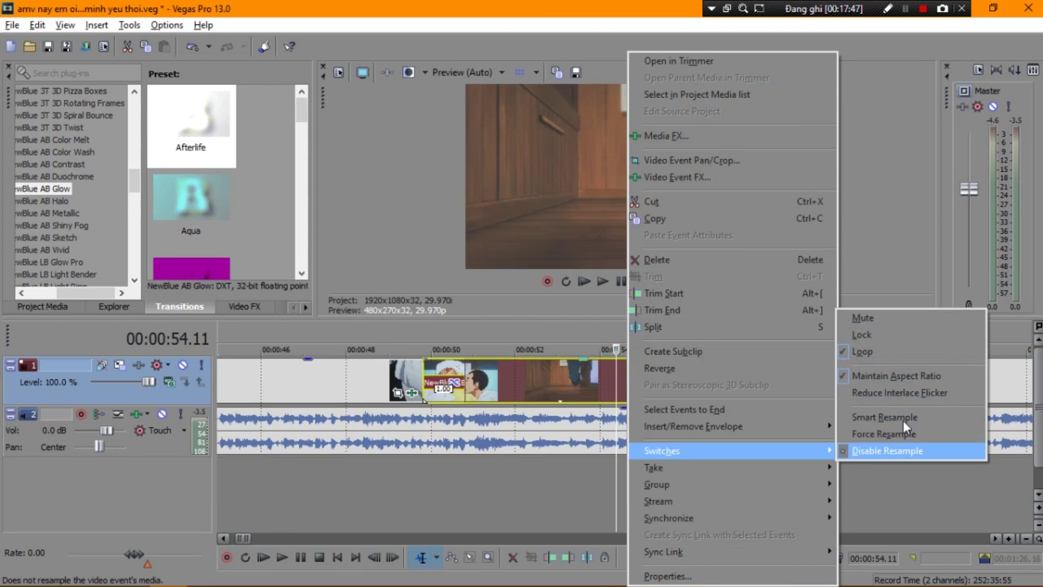
click(538, 345)
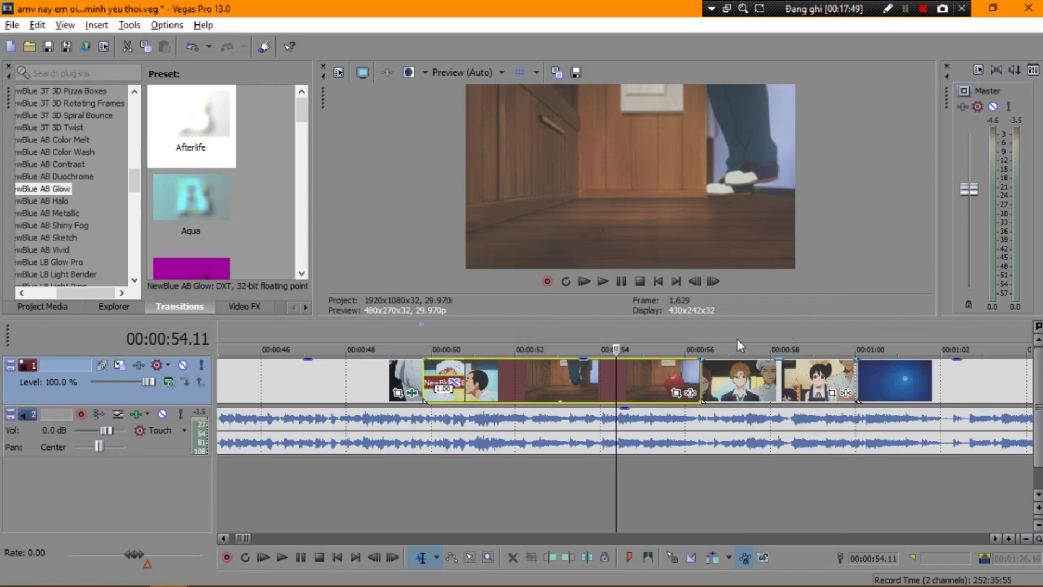
Disable resampling for the schoolboy clip around 00:00:57.06 and for the night-sky clip that follows it
click(738, 380)
right_click(738, 380)
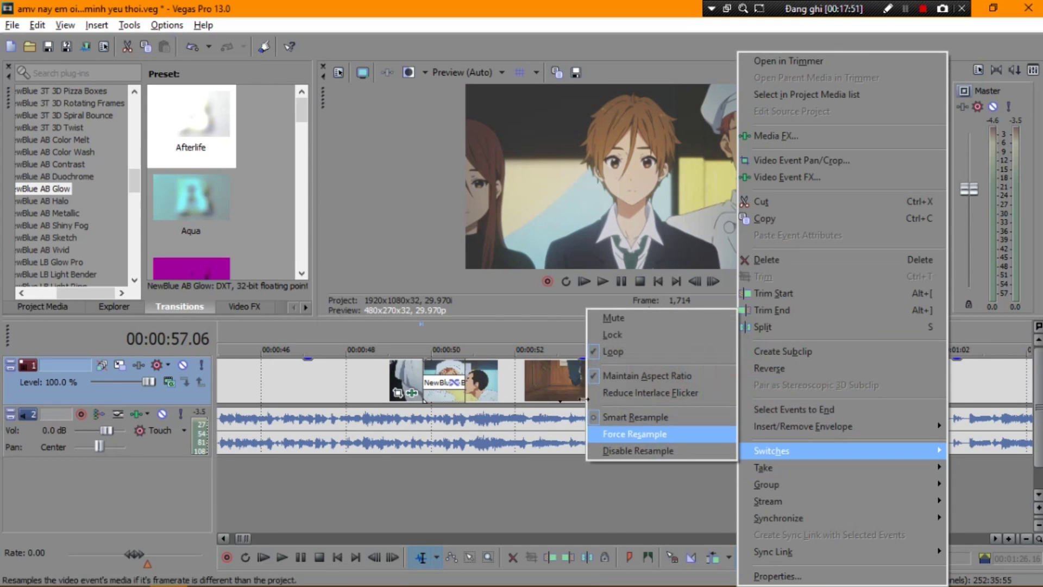
click(606, 452)
right_click(900, 375)
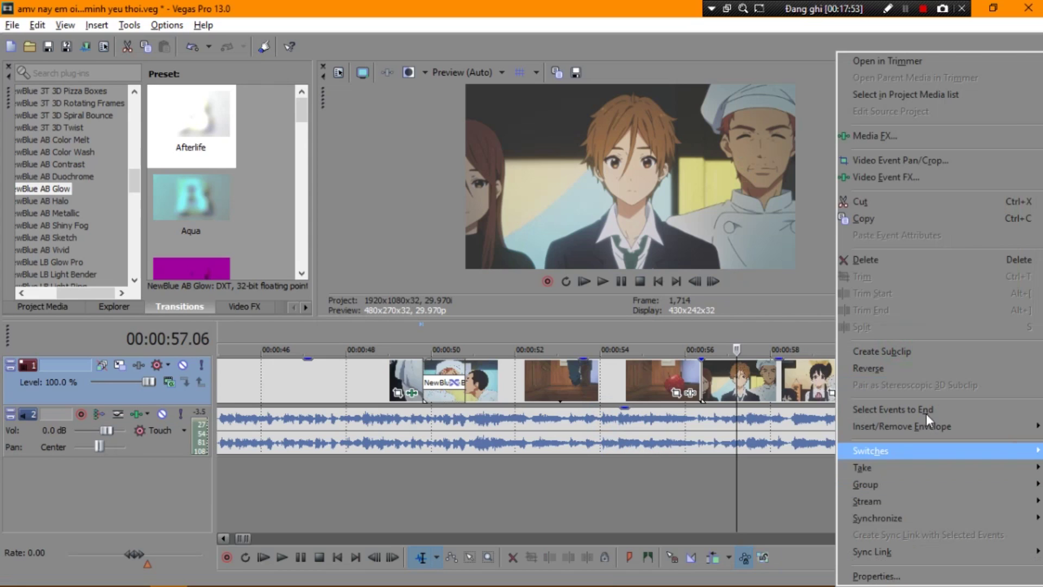
mouse_move(923, 451)
click(761, 449)
Try the NewBlue AB Halo transition with the Gentle Glow preset between the schoolboy clip and the night-sky clip
scroll(769, 427, down, 2)
scroll(766, 420, up, 1)
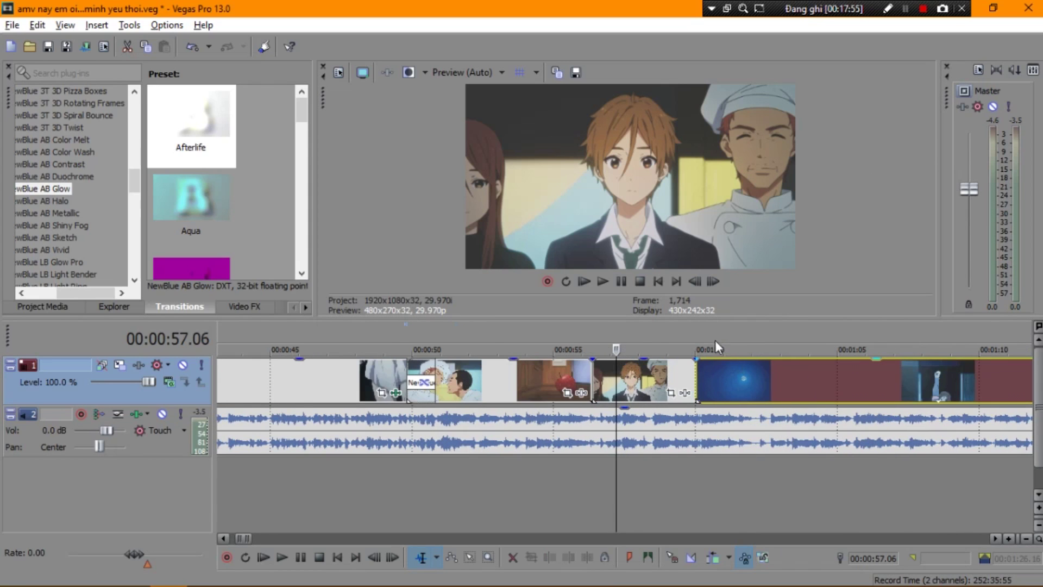
click(702, 345)
click(695, 343)
click(19, 200)
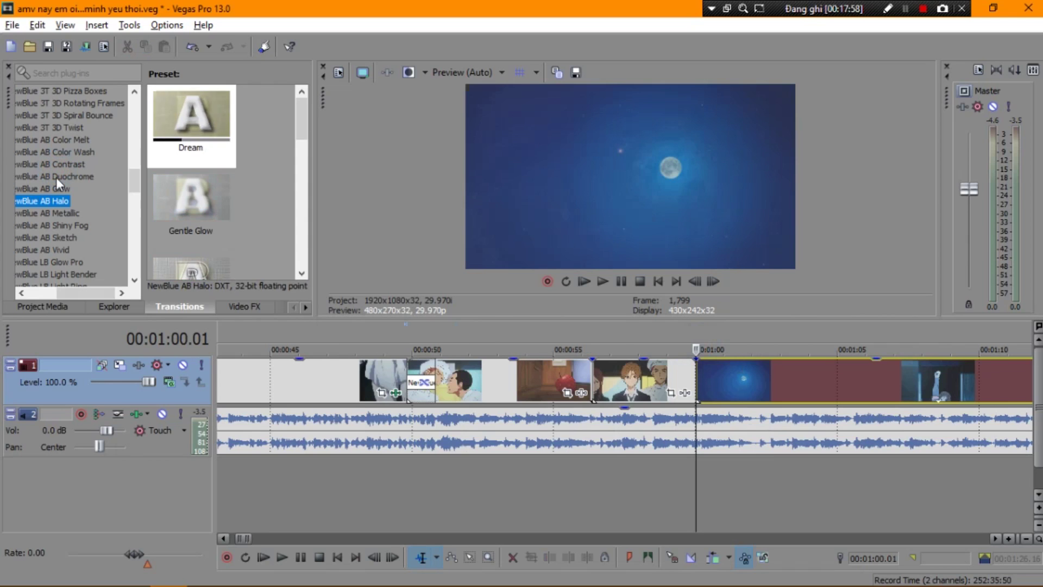
drag(162, 175, 698, 326)
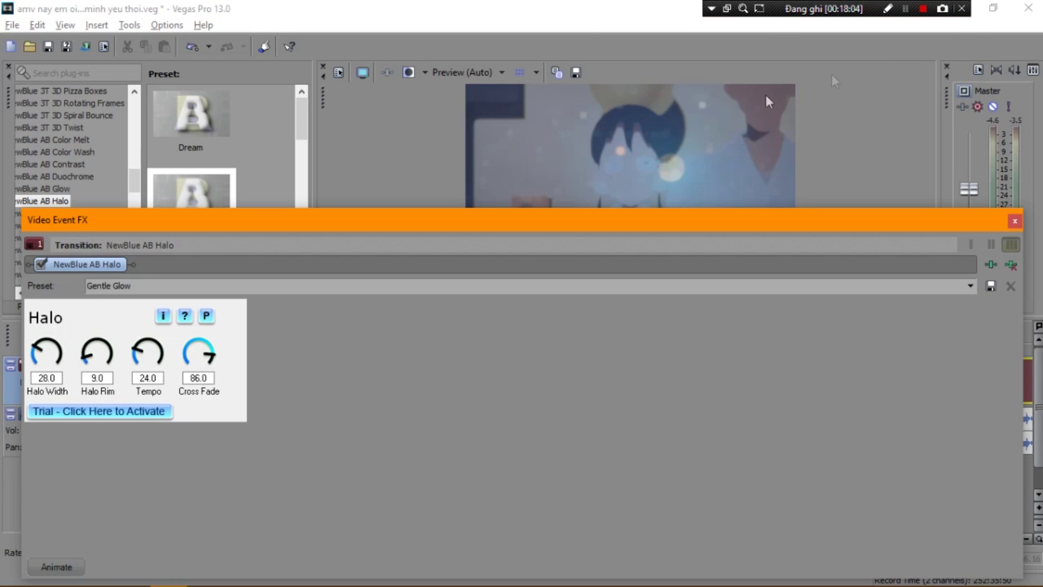
click(1014, 221)
Play the Gentle Glow halo transition from 00:00:59.15, just before the crossfade begins
scroll(791, 350, up, 5)
key(space)
key(space)
click(377, 336)
key(space)
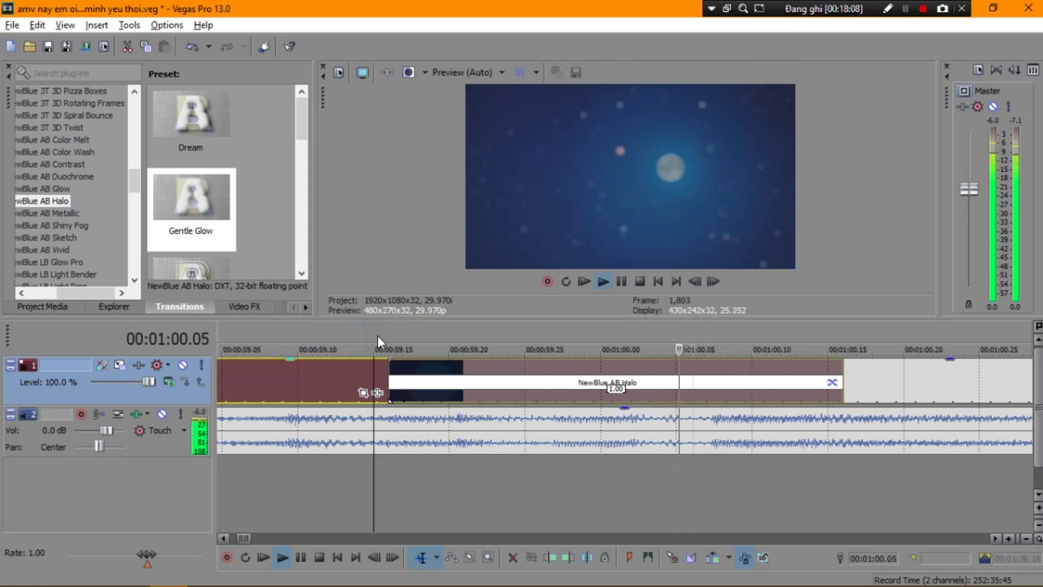
key(space)
Try the Water Colors preset of NewBlue AB Halo on the crossfade into the night-sky clip and preview it
scroll(77, 177, down, 1)
scroll(213, 130, down, 2)
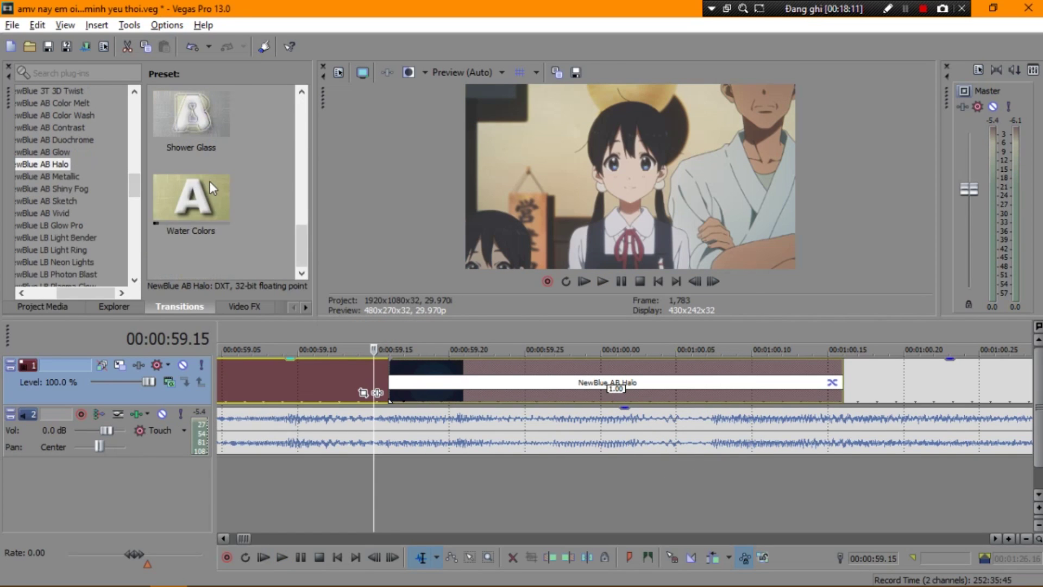
drag(203, 175, 648, 365)
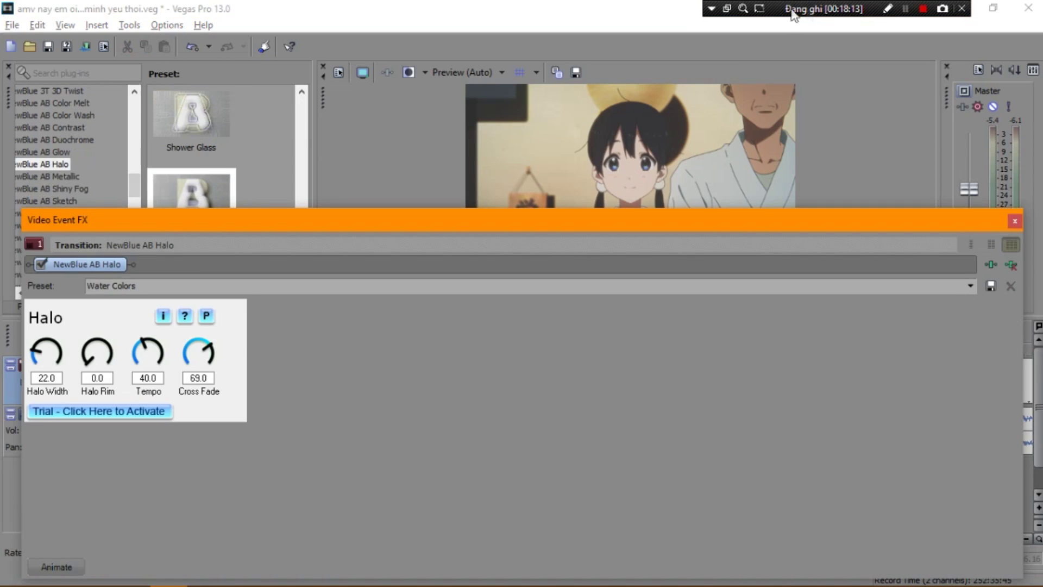
click(1015, 222)
key(space)
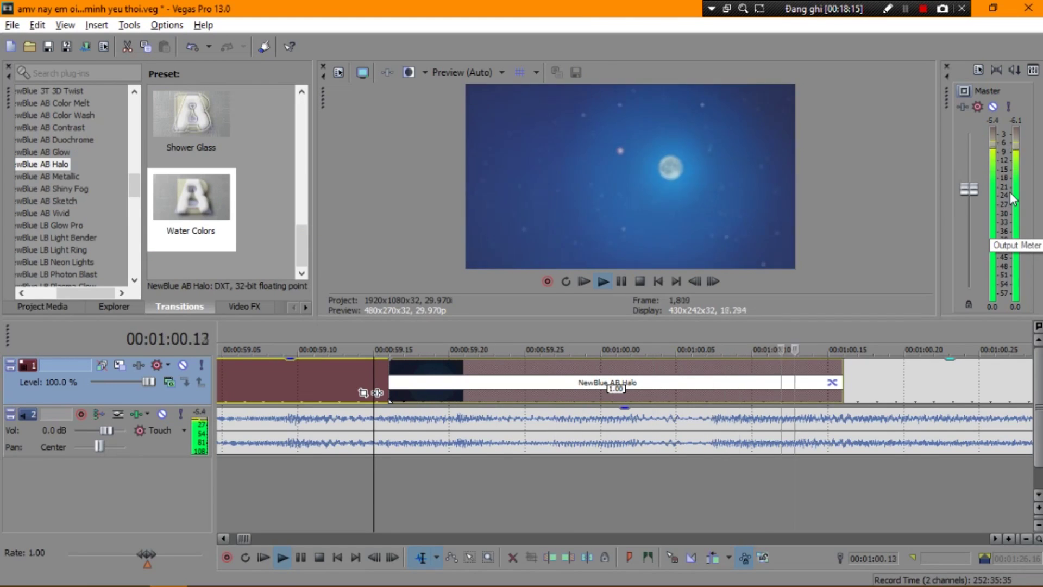
key(space)
drag(219, 175, 699, 351)
click(1014, 220)
key(space)
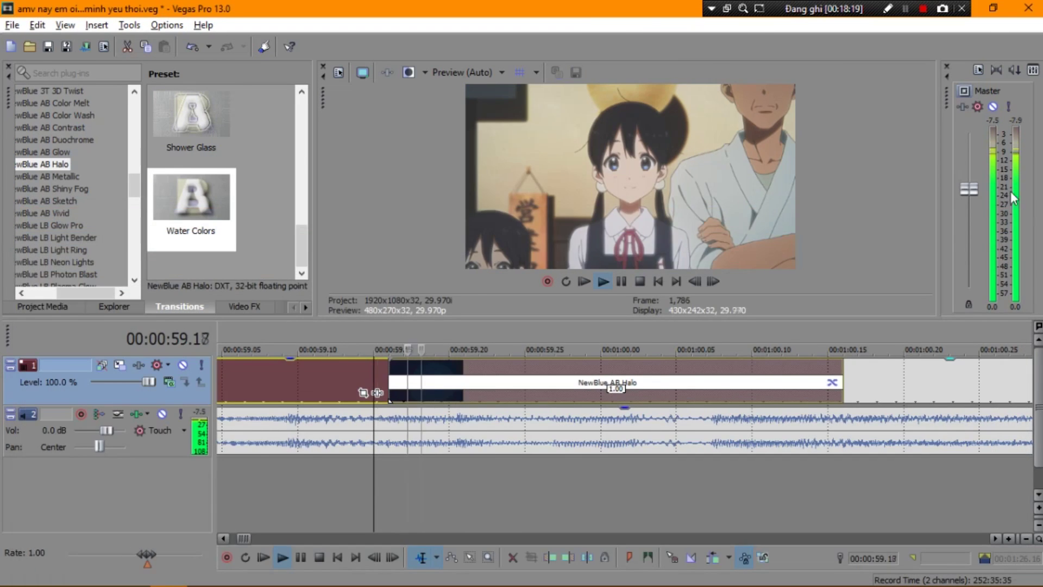
key(space)
Try the NewBlue AB Duochrome transition with the Black N White preset on the same crossfade and preview it
scroll(192, 92, up, 3)
click(60, 152)
click(68, 140)
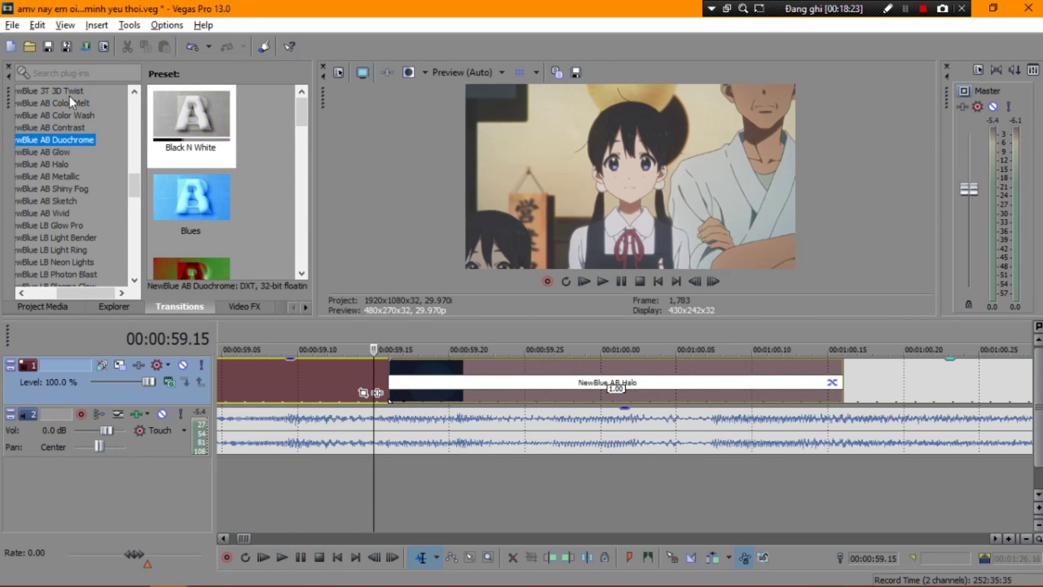
drag(200, 87, 598, 380)
click(1015, 218)
key(space)
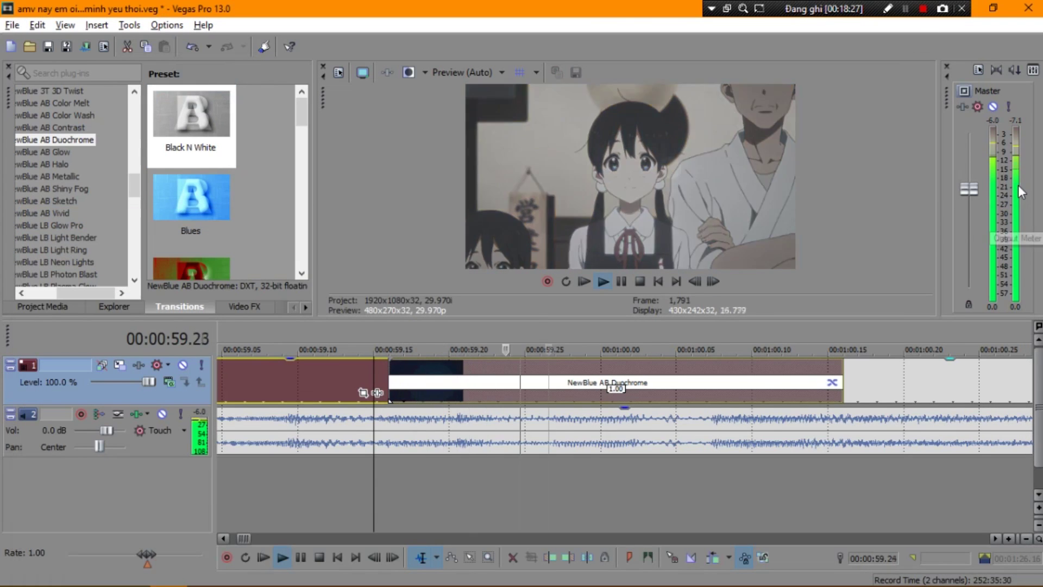
key(space)
Remove the Duochrome transition from the crossfade and play the plain fade from 00:00:59.15
click(832, 382)
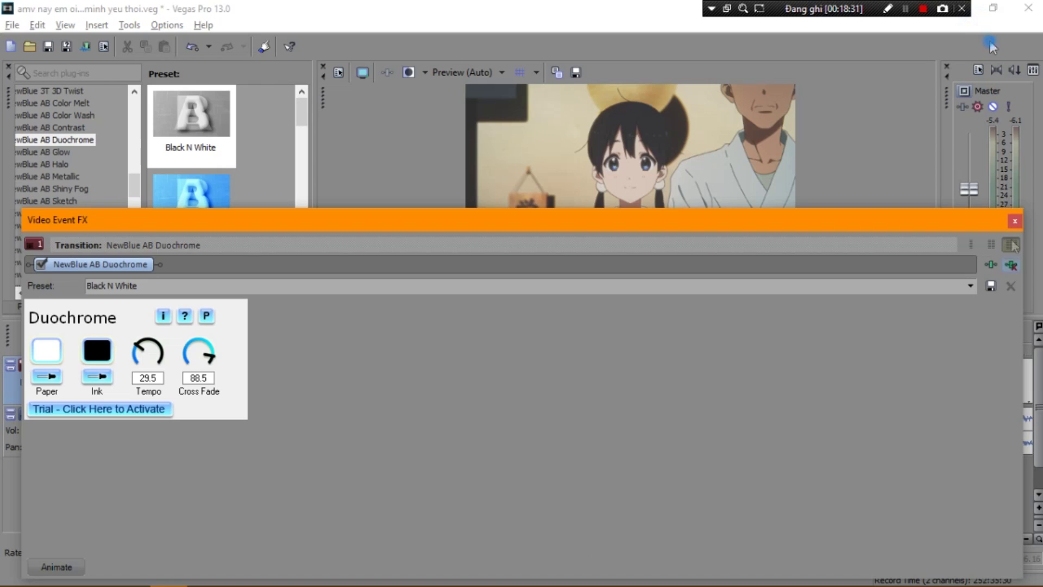
click(1015, 220)
key(space)
key(space)
key(space)
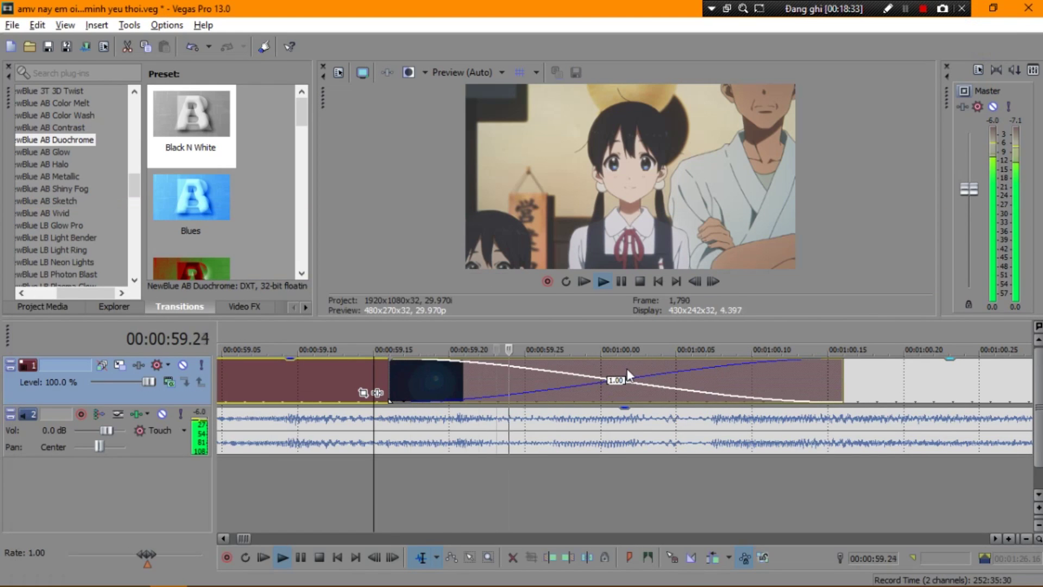
key(space)
key(space)
key(space)
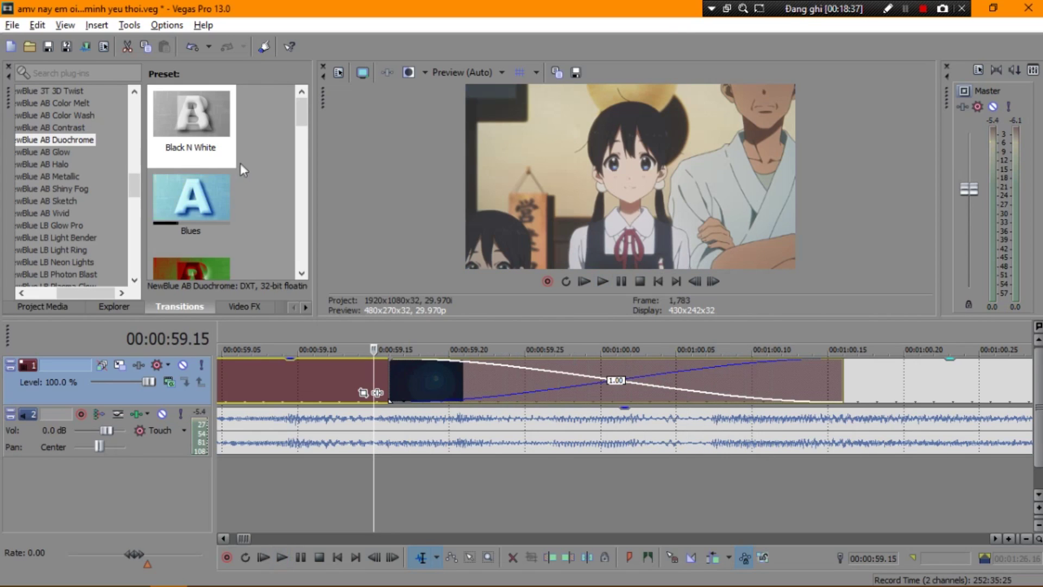
Apply the NewBlue AB Color Melt transition with the Bright Fog preset between the schoolboy clip and the night-sky clip
click(50, 127)
scroll(143, 100, up, 1)
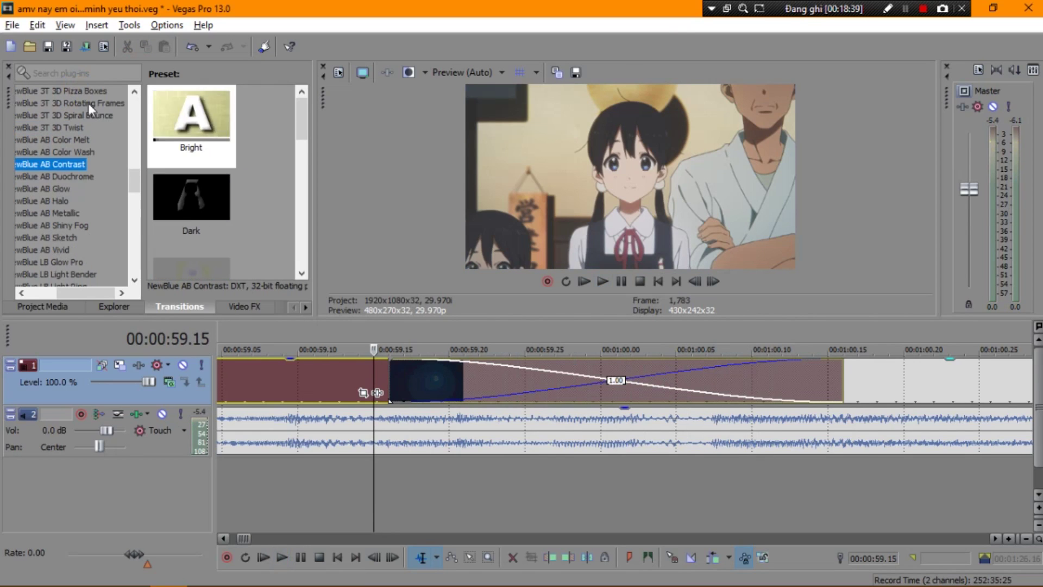
key(Up)
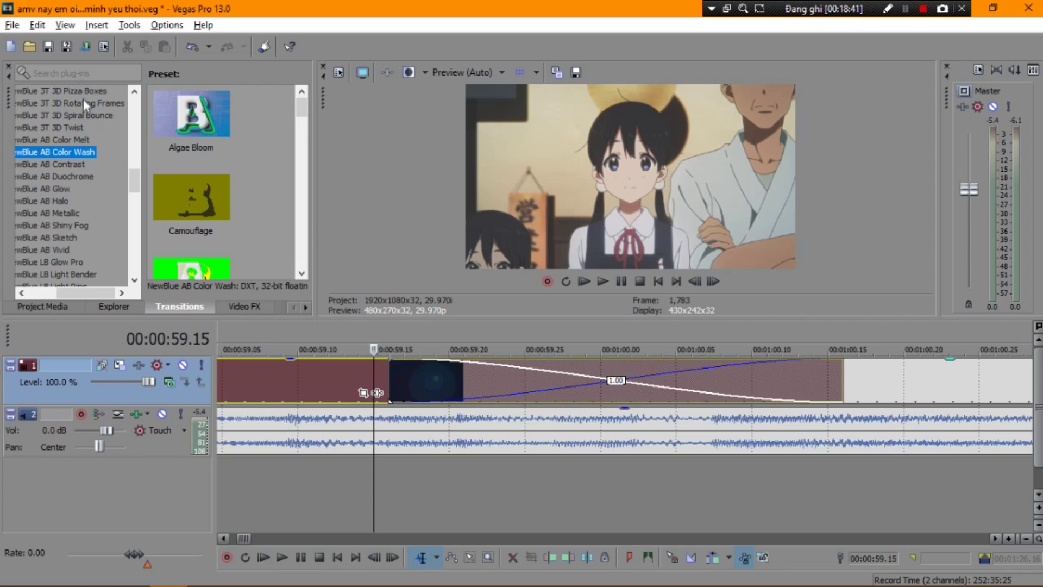
key(Up)
drag(207, 89, 538, 380)
click(1015, 216)
Play the Color Melt transition from 00:00:59.15
key(space)
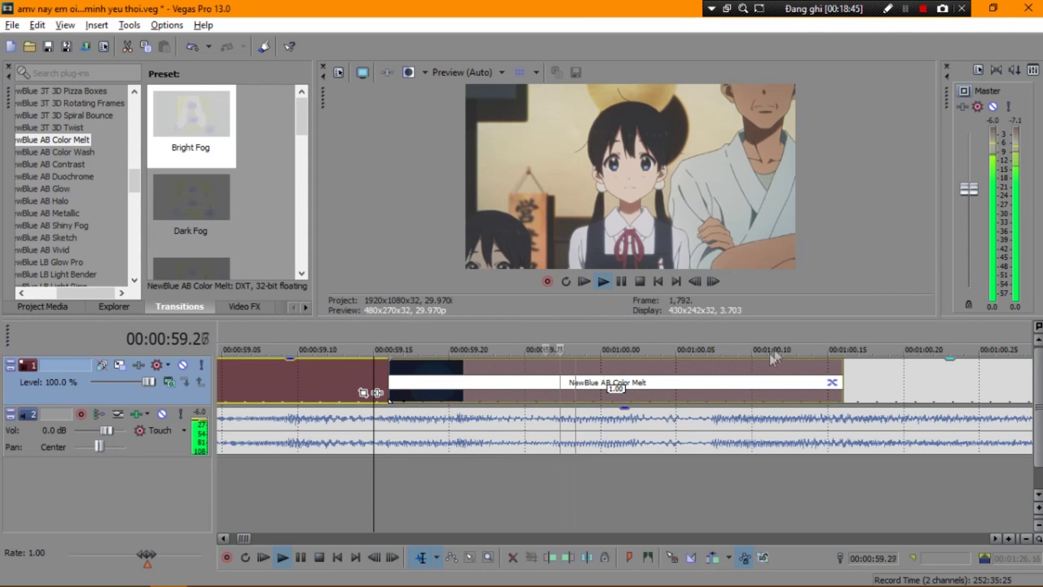
key(space)
key(space)
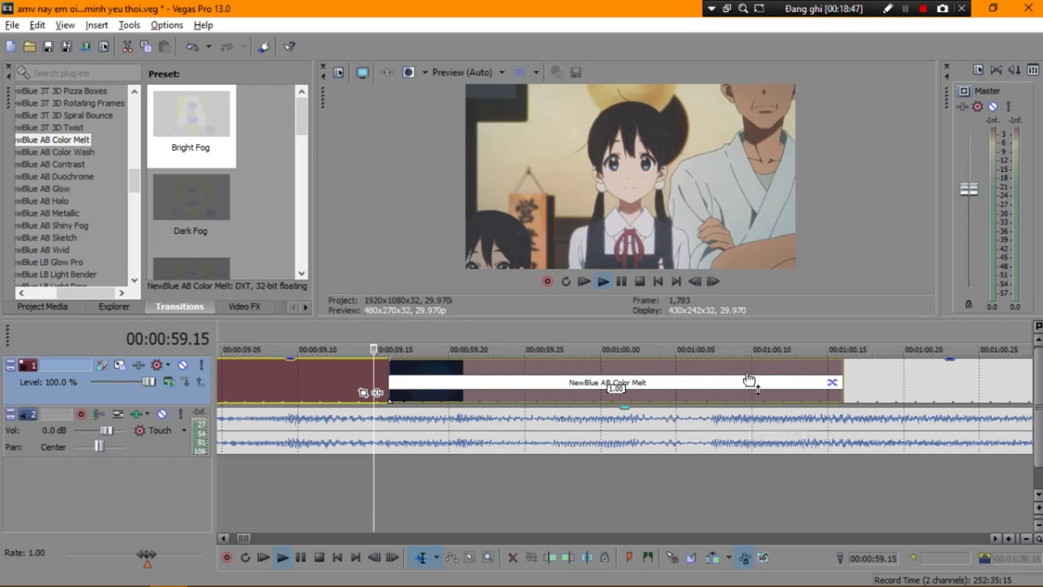
key(space)
Add the Sony Brightness and Contrast, Color Corrector and Saturation Adjust effects to the night-sky clip
scroll(748, 375, down, 5)
scroll(751, 379, down, 4)
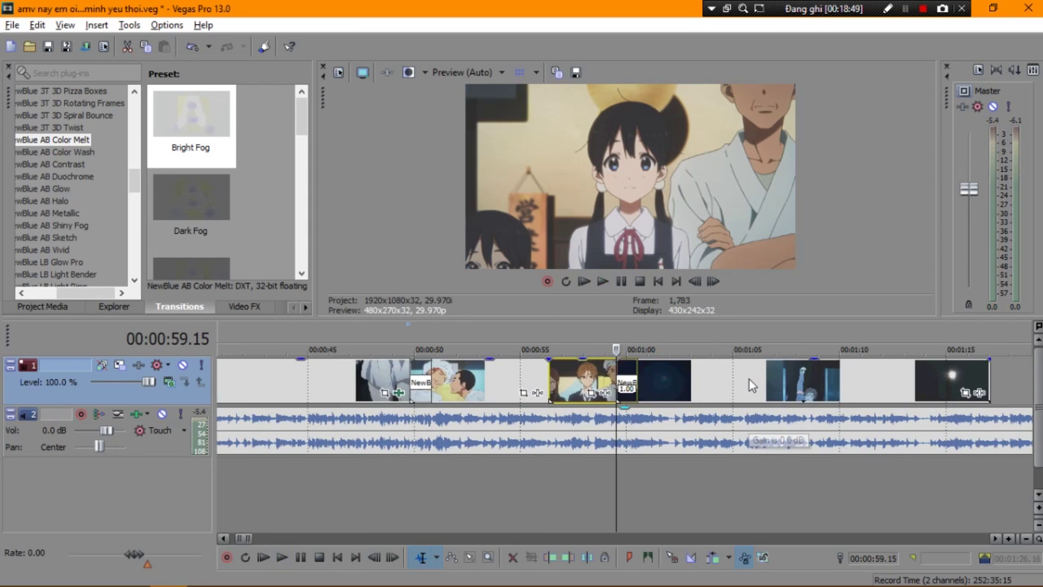
click(713, 380)
scroll(772, 365, up, 5)
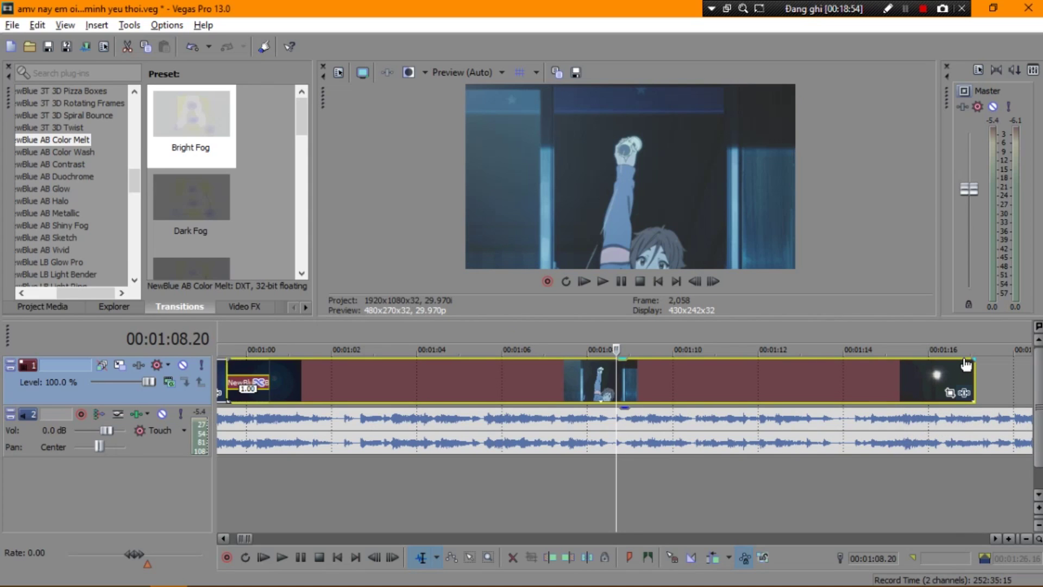
click(965, 392)
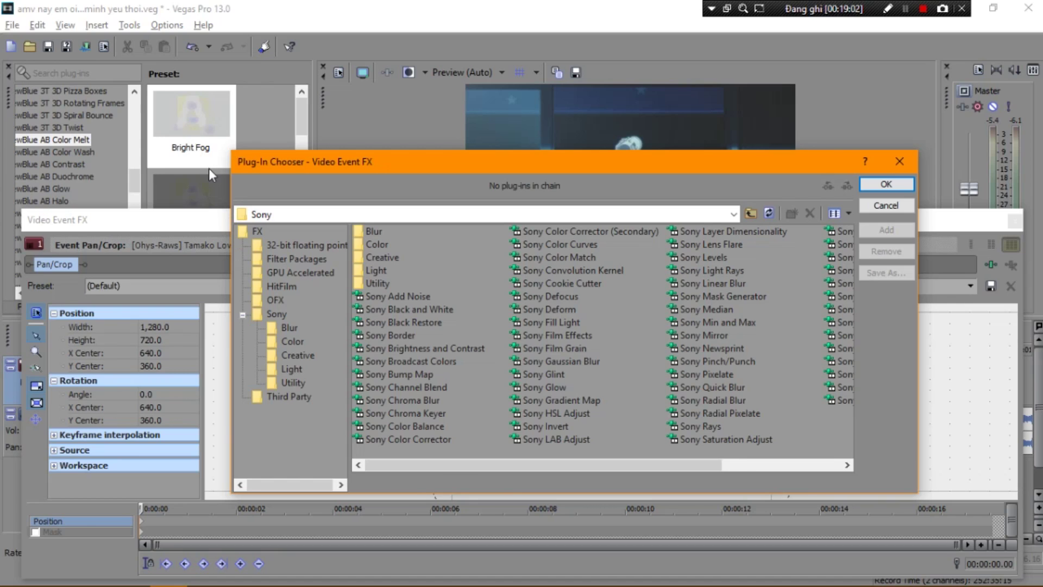
click(425, 349)
click(886, 229)
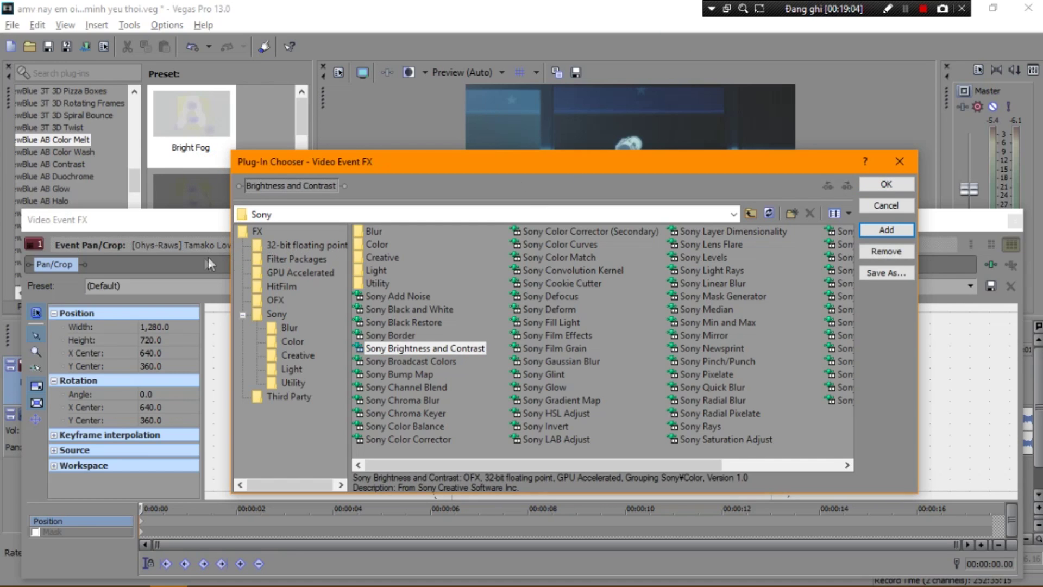
click(435, 439)
click(886, 230)
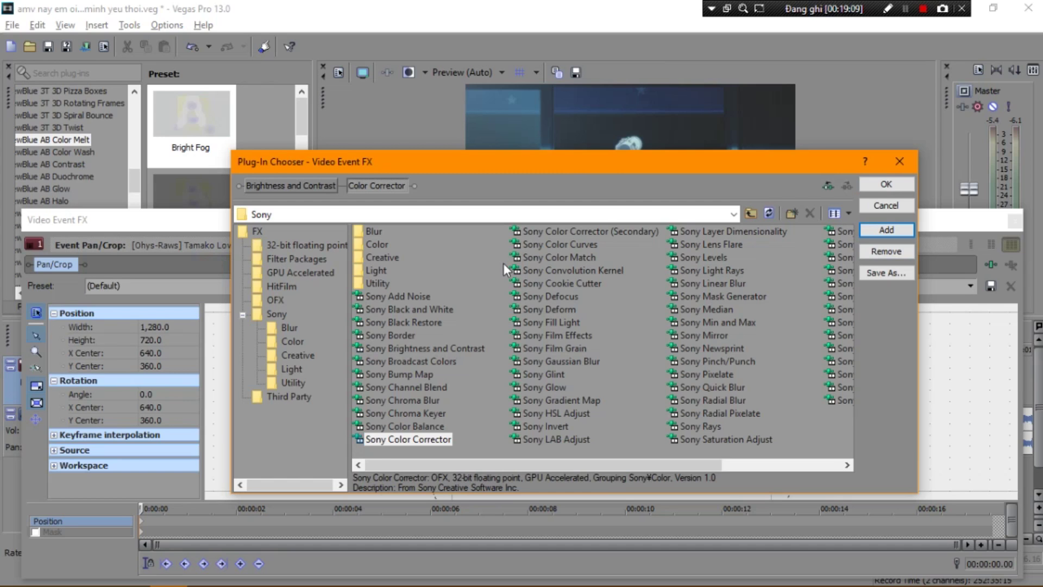
key(Right)
key(Right)
key(Return)
key(Return)
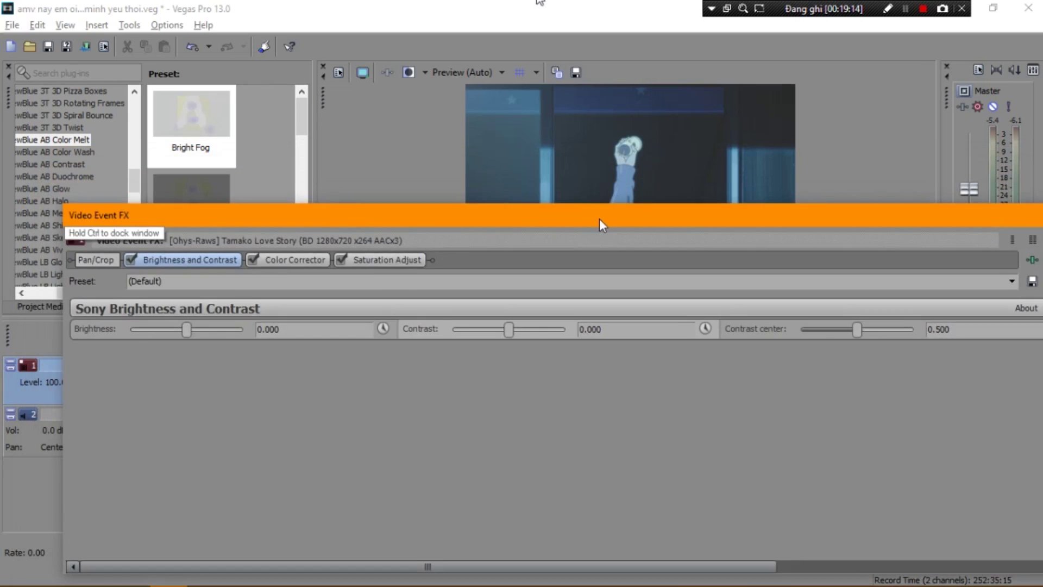
Raise the night-sky clip's brightness to 0.020 and slightly increase its contrast and contrast center while watching the preview
drag(600, 220, 654, 252)
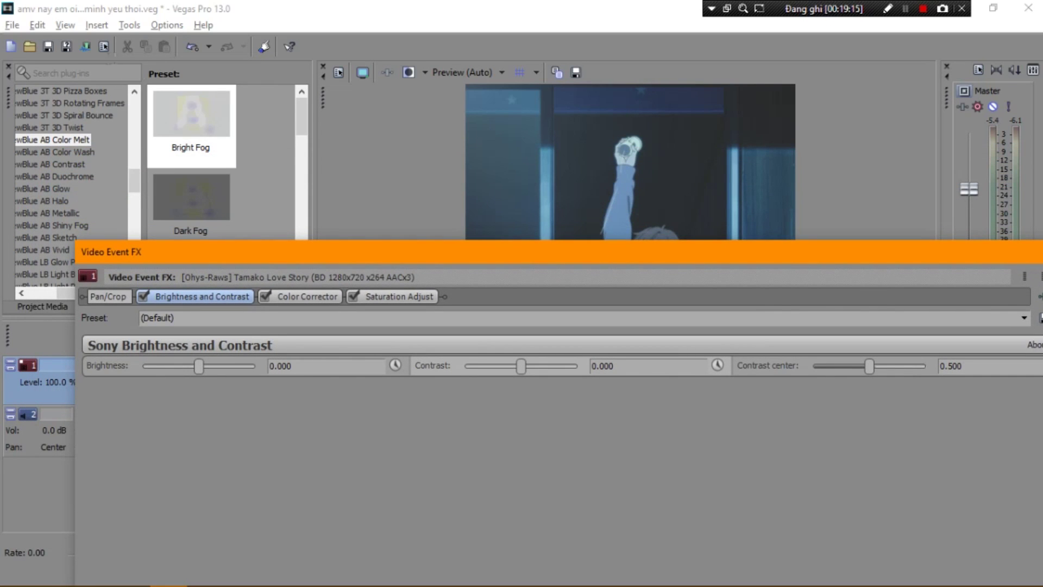
drag(199, 366, 200, 366)
drag(547, 252, 533, 373)
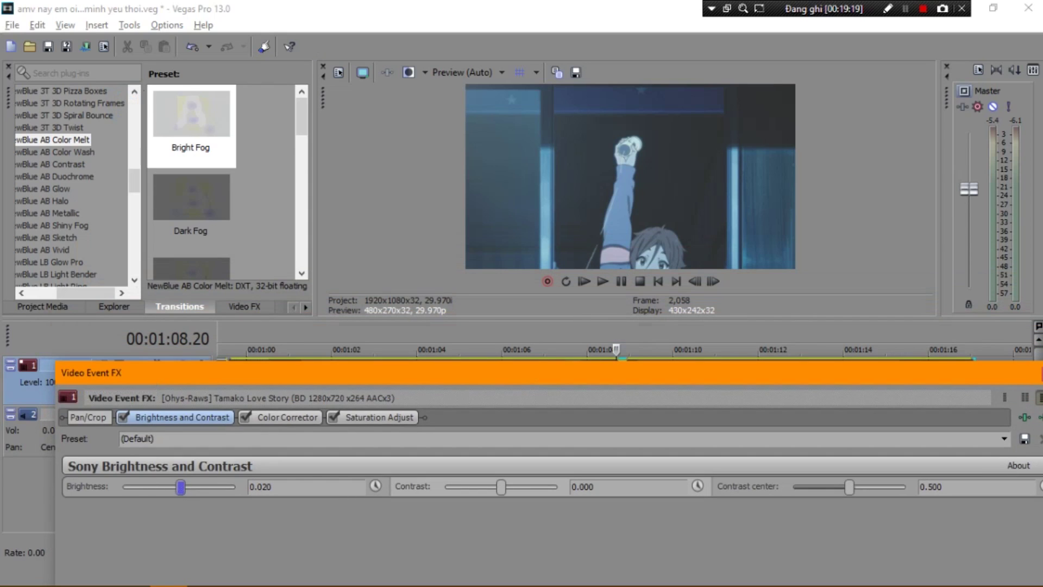
mouse_move(124, 107)
mouse_down()
mouse_move(143, 105)
mouse_move(108, 105)
mouse_move(131, 109)
mouse_up()
drag(445, 102, 463, 101)
drag(800, 99, 810, 102)
click(222, 34)
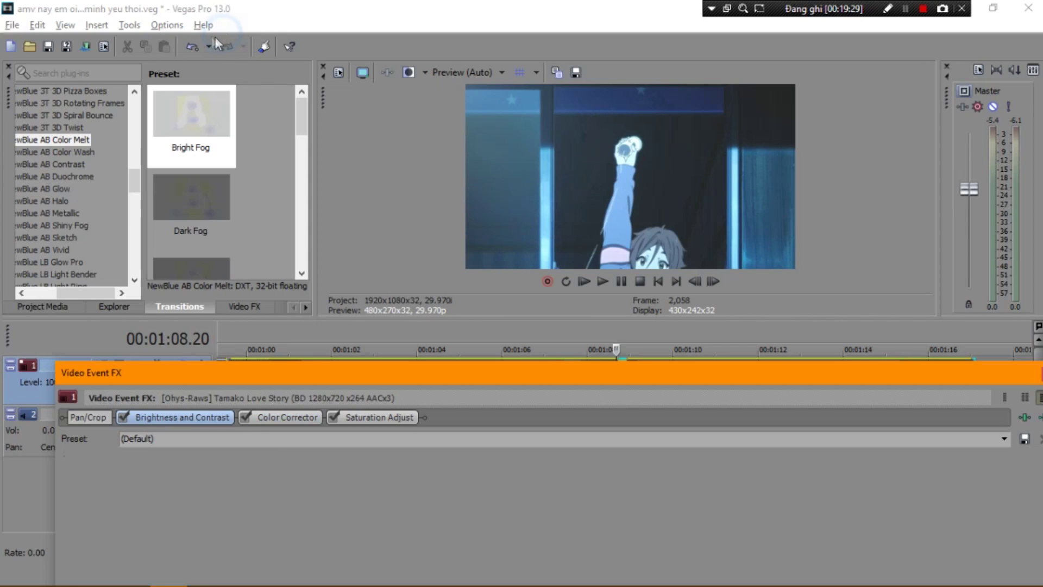
Give the clip's Low color wheel in the Color Corrector a slight magenta tint of about 55.01, 0.1744
click(288, 417)
drag(332, 373, 407, 180)
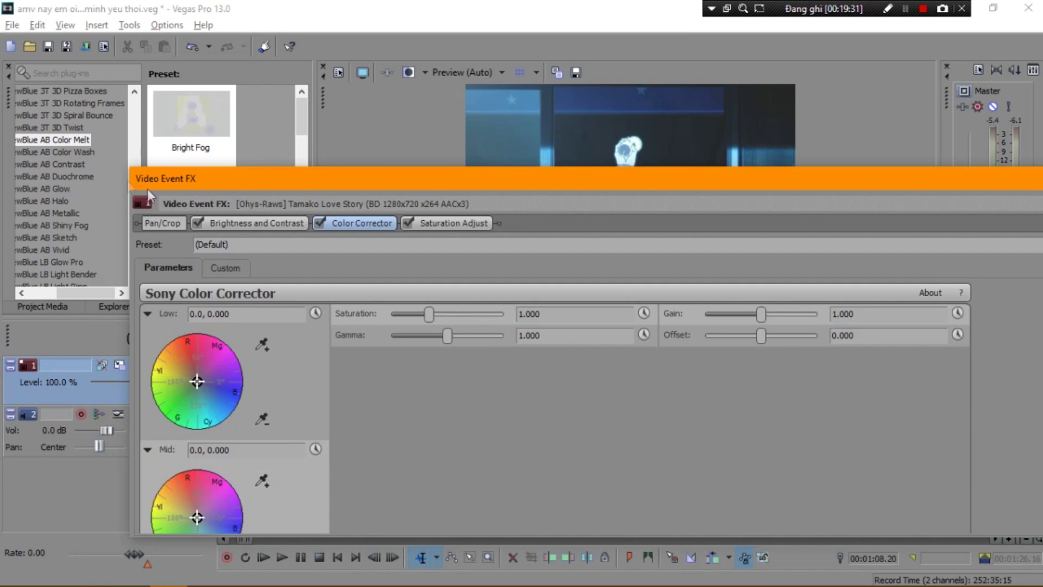
drag(197, 381, 175, 395)
drag(732, 183, 791, 309)
click(260, 503)
click(254, 467)
click(279, 483)
click(285, 496)
click(252, 492)
key(Right)
key(Up)
key(Right)
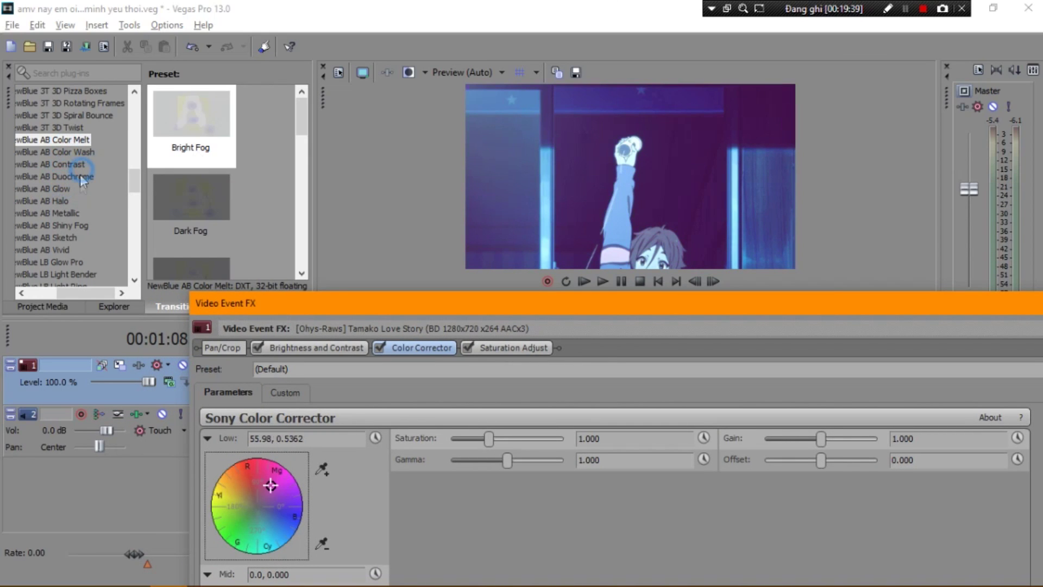
scroll(499, 490, down, 1)
scroll(499, 490, up, 1)
drag(271, 486, 261, 498)
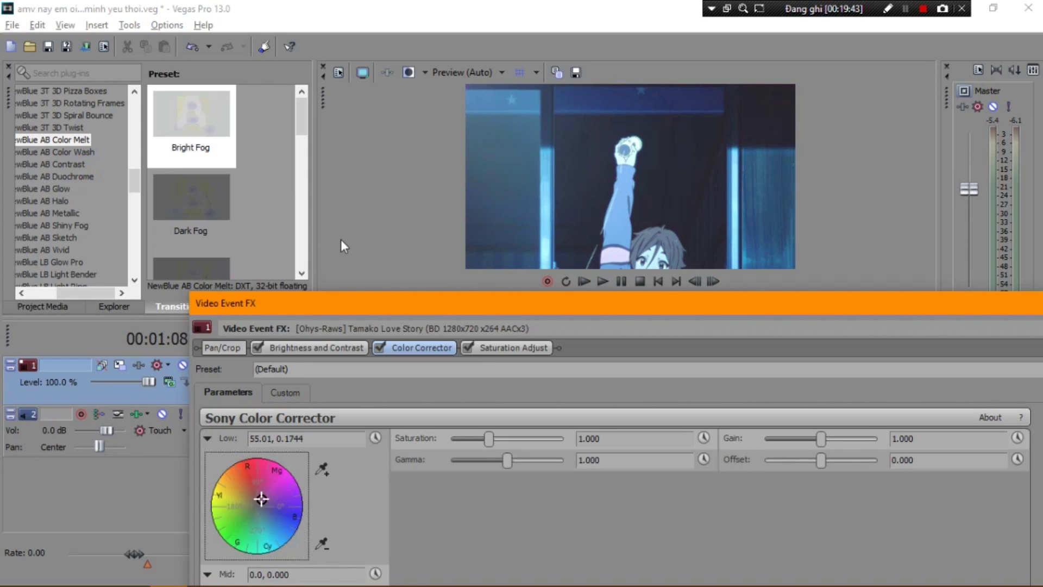
Shift the Color Corrector's Mid color wheel toward green, to about 235.53, 0.5006
scroll(341, 239, down, 1)
scroll(54, 191, down, 2)
mouse_move(257, 477)
mouse_down()
mouse_move(241, 463)
mouse_move(244, 496)
mouse_up()
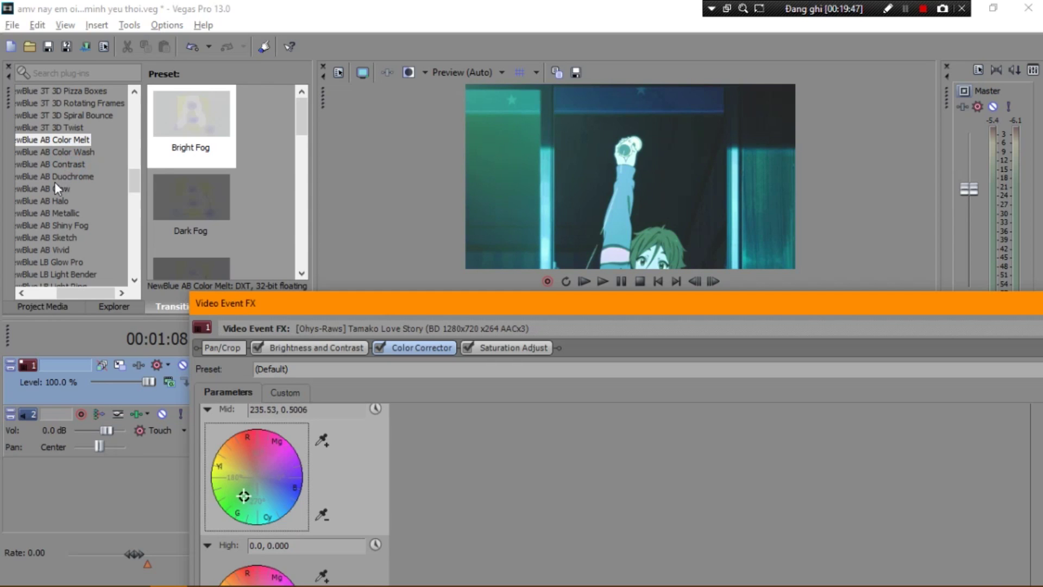
Shift the Color Corrector's High color wheel toward red, to about 81.16, 0.4337
scroll(244, 497, down, 1)
click(260, 576)
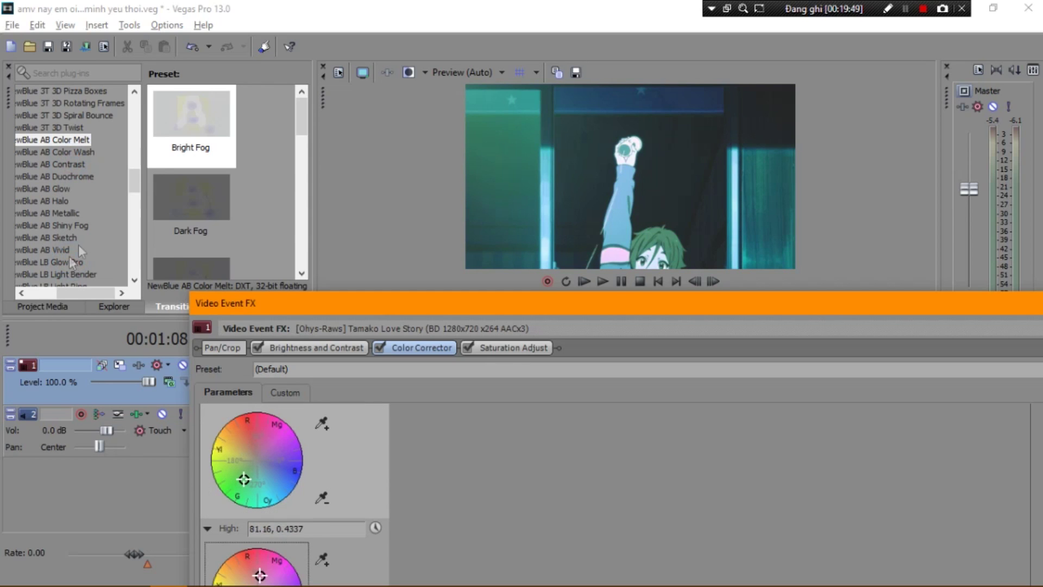
In Saturation Adjust, set amount 0.333, center 0.313, spread 0.717, low 0.728 and high -0.252, and close the clip's effects window
drag(624, 303, 350, 332)
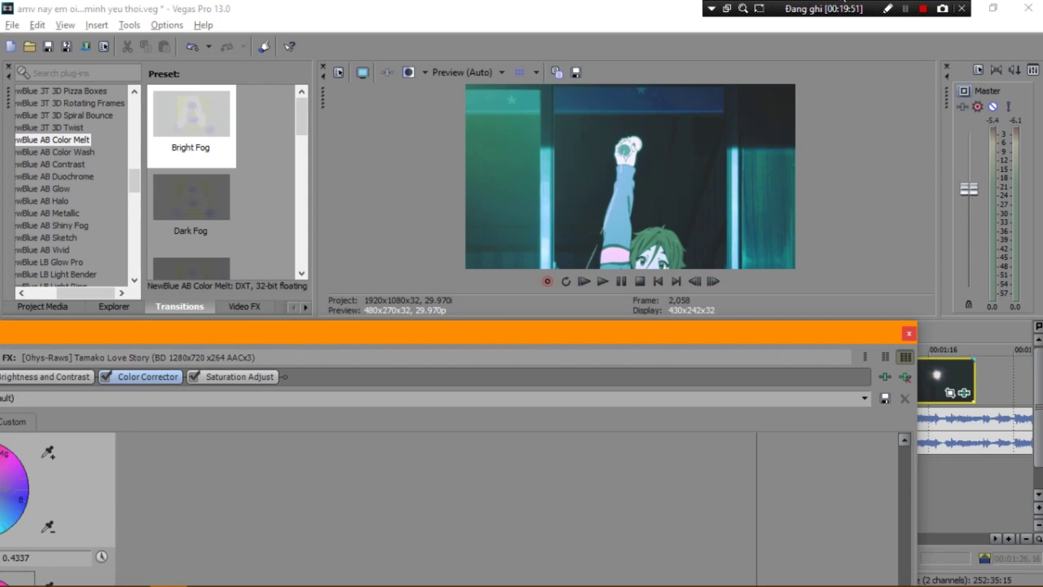
click(239, 377)
drag(346, 331, 565, 347)
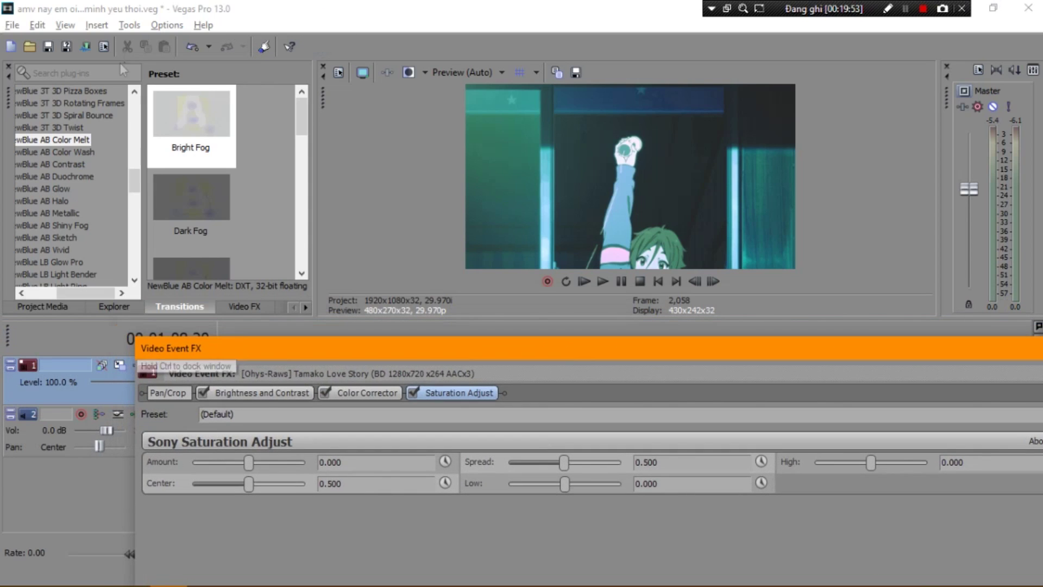
mouse_move(249, 463)
mouse_down()
mouse_move(217, 463)
mouse_move(273, 462)
mouse_move(233, 463)
mouse_move(268, 463)
mouse_move(280, 483)
mouse_move(228, 483)
mouse_up()
mouse_move(564, 462)
mouse_down()
mouse_move(515, 462)
mouse_move(590, 462)
mouse_move(530, 484)
mouse_move(607, 483)
mouse_up()
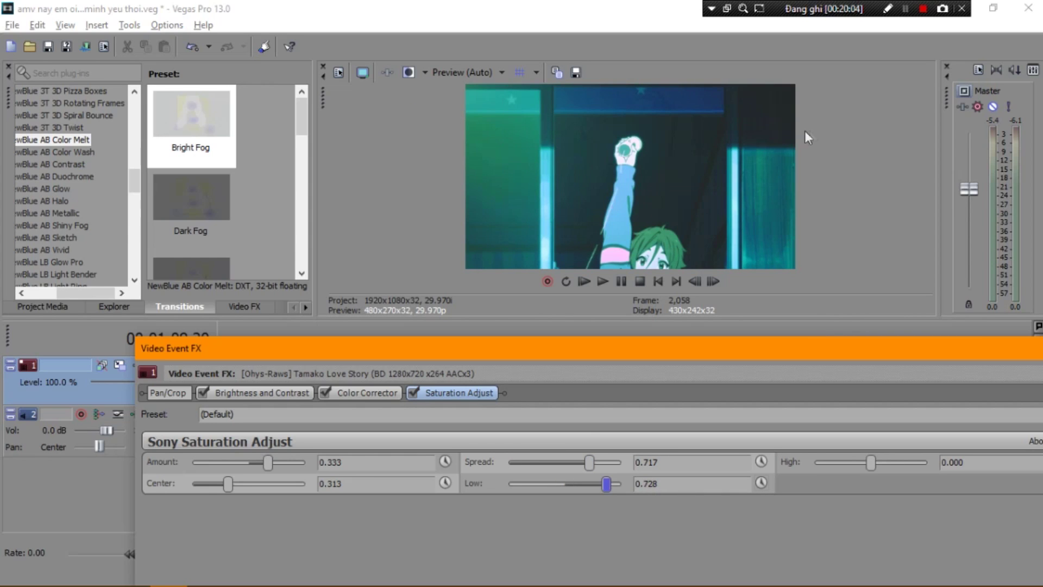
mouse_move(871, 462)
mouse_down()
mouse_move(923, 462)
mouse_move(858, 463)
mouse_up()
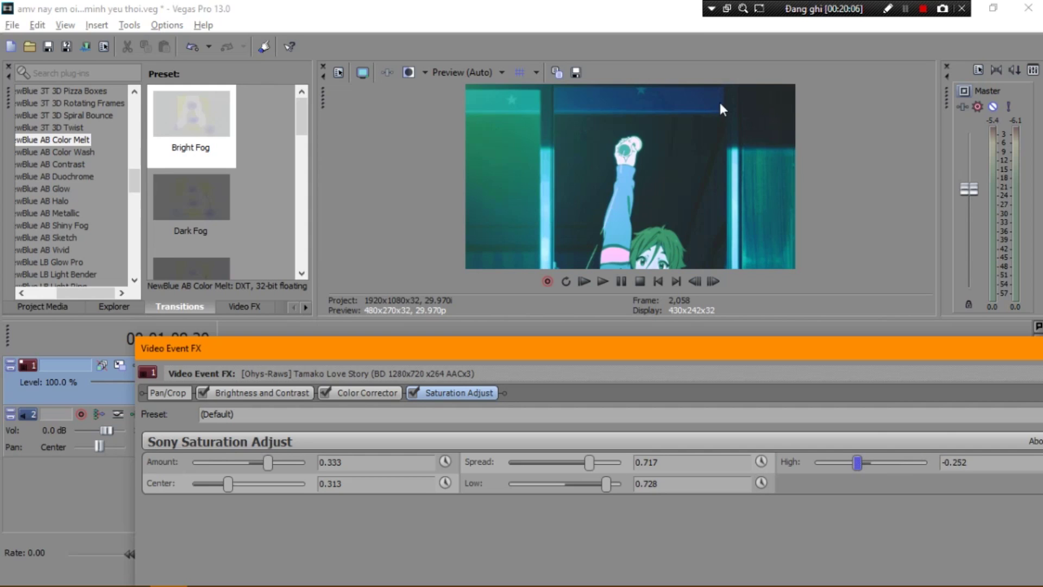
drag(842, 358, 453, 370)
click(739, 361)
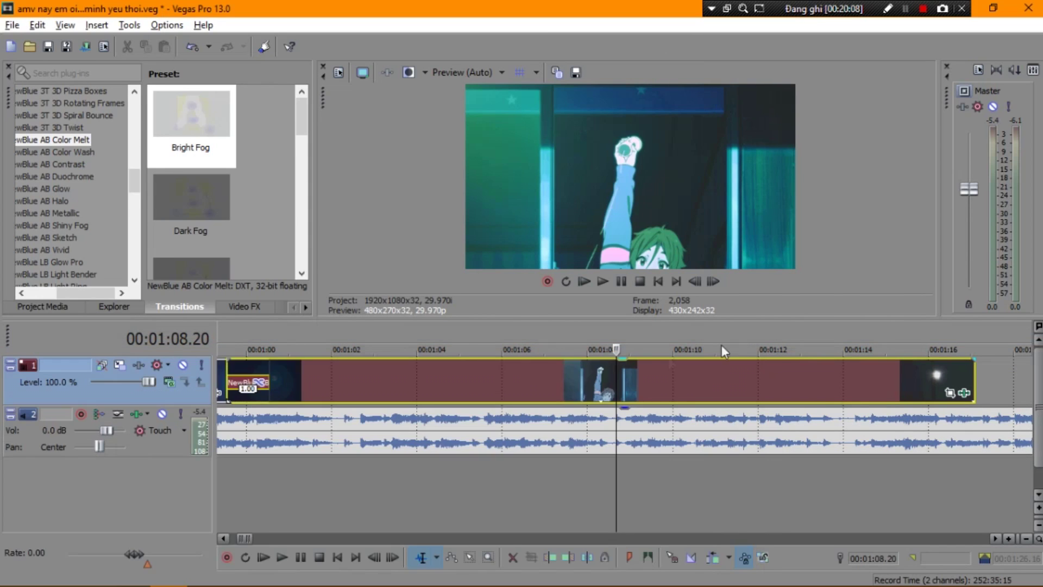
Play the color-corrected night-sky clip from its start to check the grading
scroll(367, 384, down, 5)
click(433, 340)
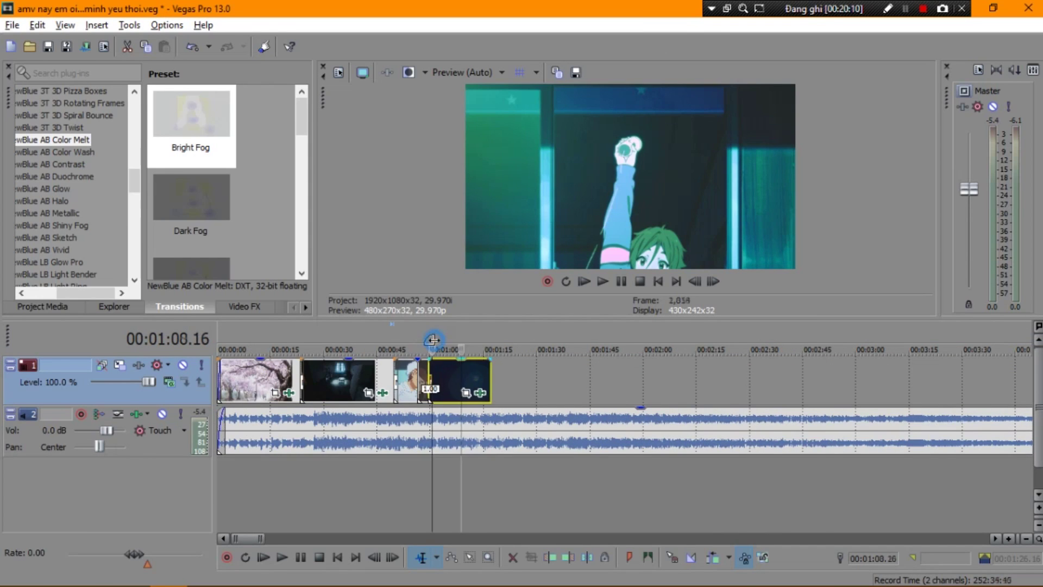
scroll(589, 334, up, 5)
key(space)
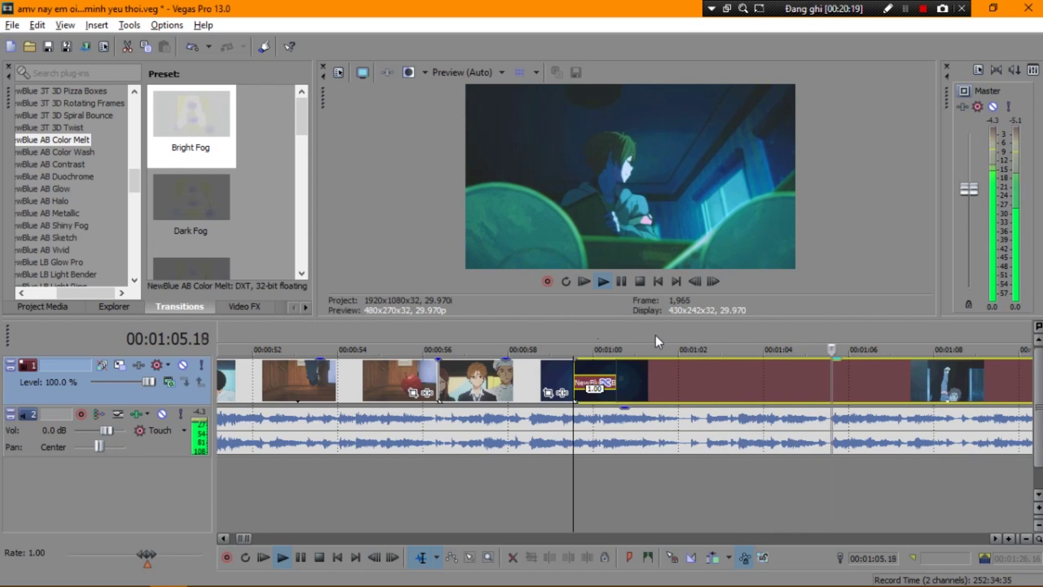
key(Return)
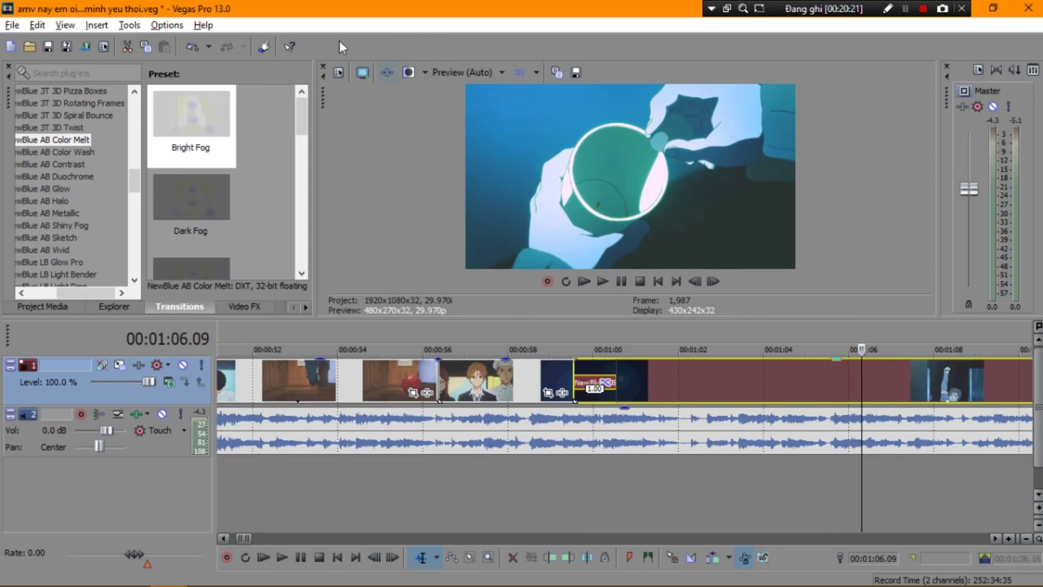
Set the project's video template to HD 1080-60i (1920x1080, 29.970 fps) in the project properties
scroll(788, 327, down, 3)
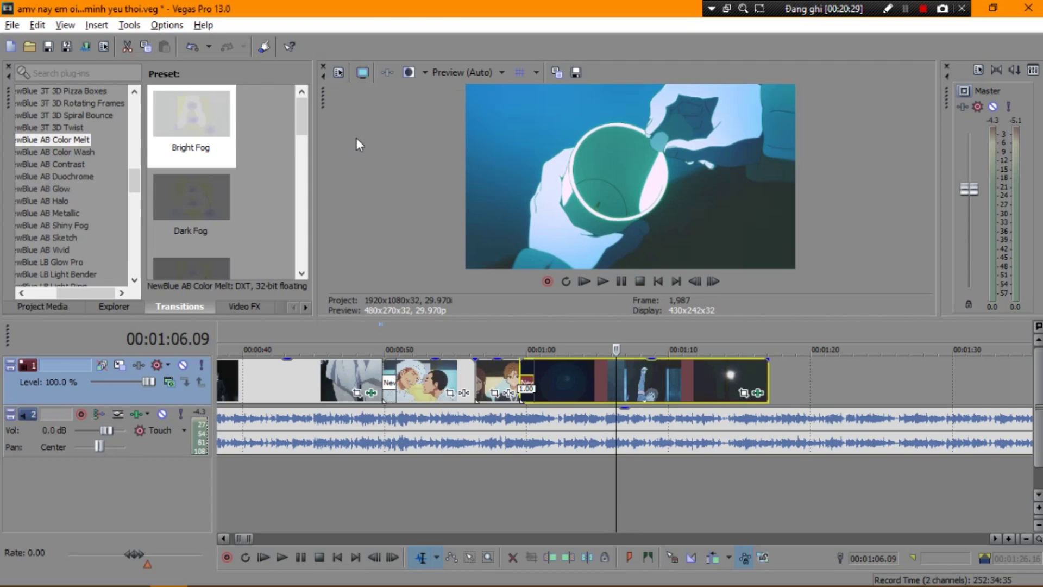
key(alt+Return)
click(602, 97)
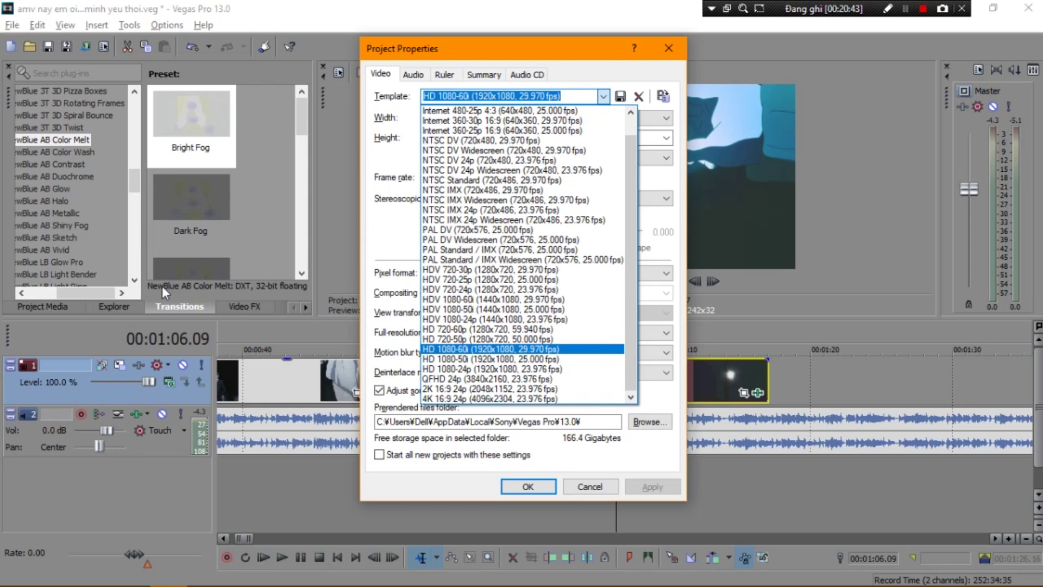
key(Return)
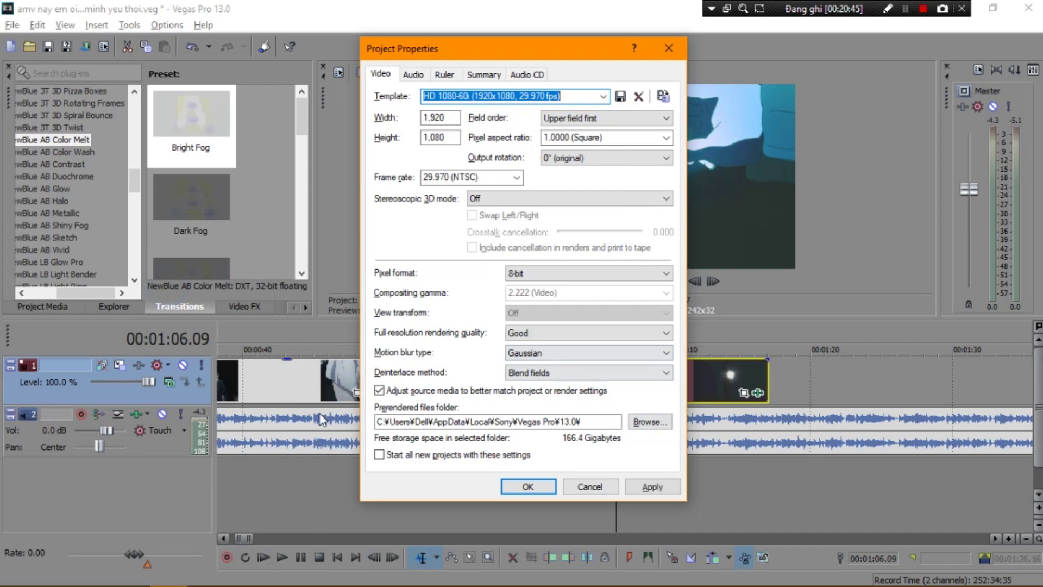
click(529, 486)
Play the rest of the color-corrected clip through nearly to its end
key(space)
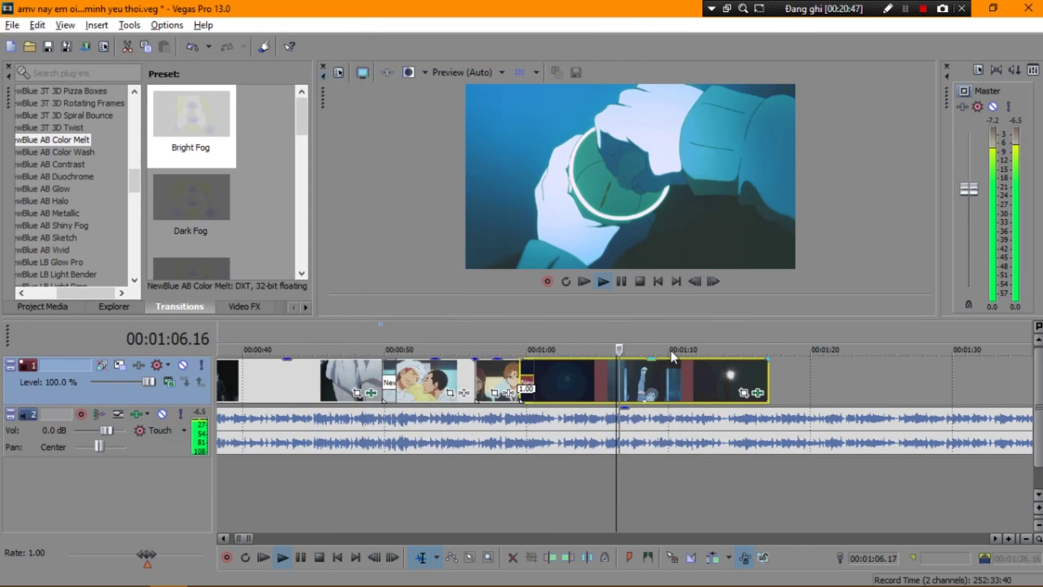
scroll(673, 346, up, 8)
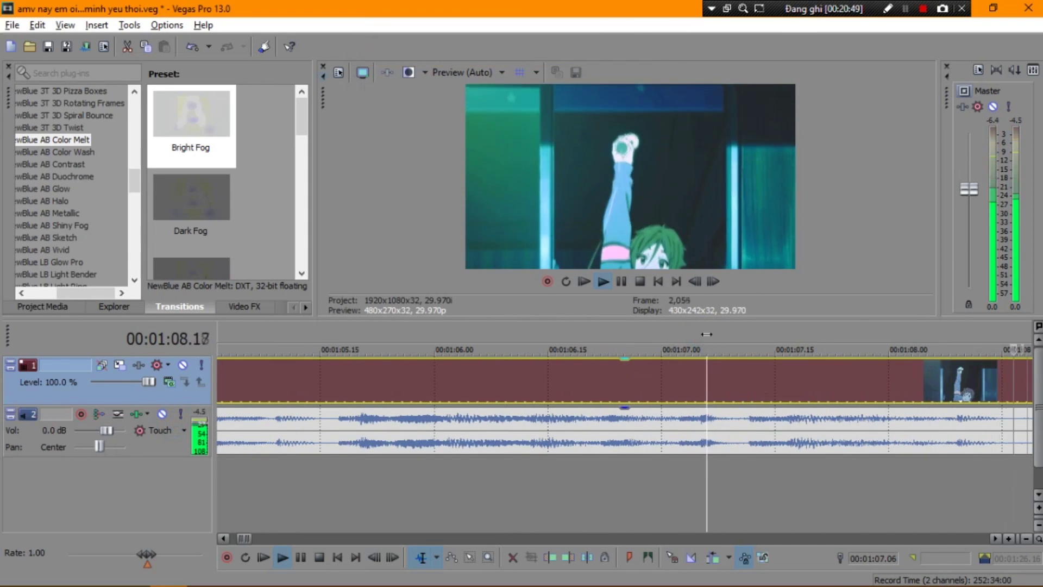
scroll(679, 340, down, 8)
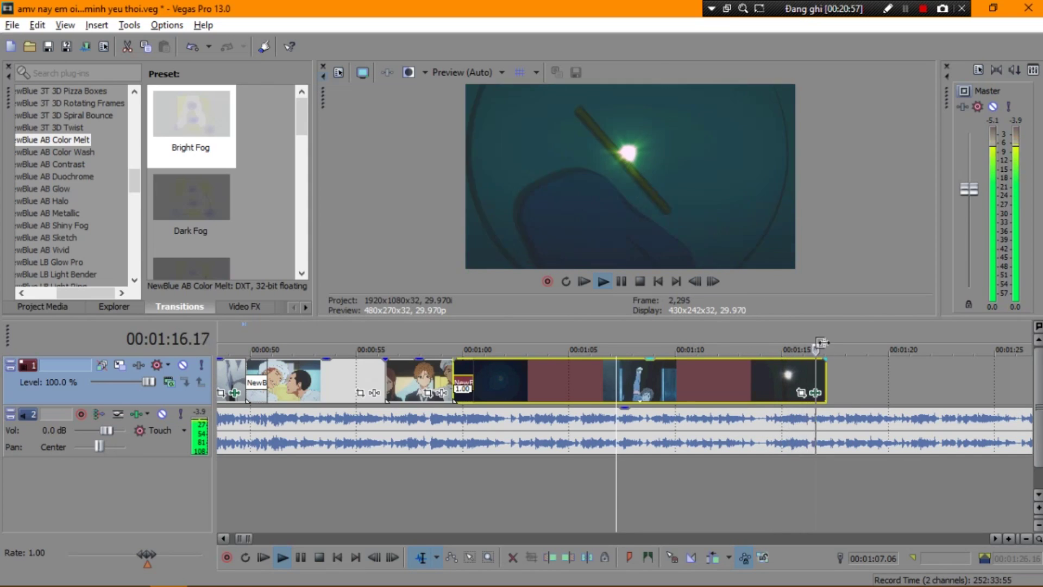
key(Return)
Examine the raw footage left further along the timeline, beyond the edited clips
scroll(827, 346, down, 5)
click(617, 342)
scroll(621, 340, up, 5)
click(326, 341)
click(329, 363)
click(658, 376)
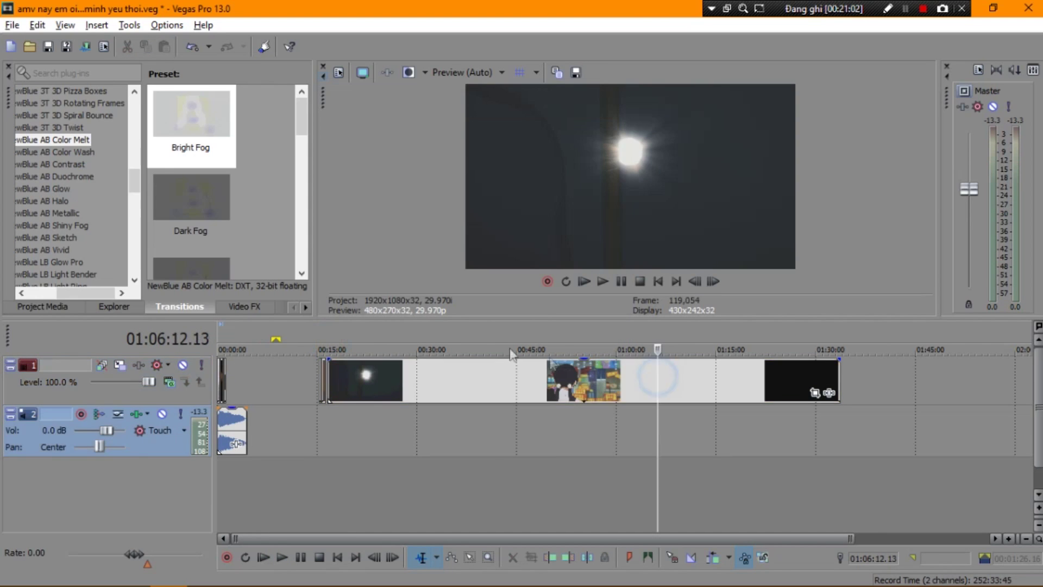
click(499, 344)
Set the music event's time stretch / pitch shift method to élastique with a pitch change of 5
click(219, 410)
scroll(588, 416, up, 5)
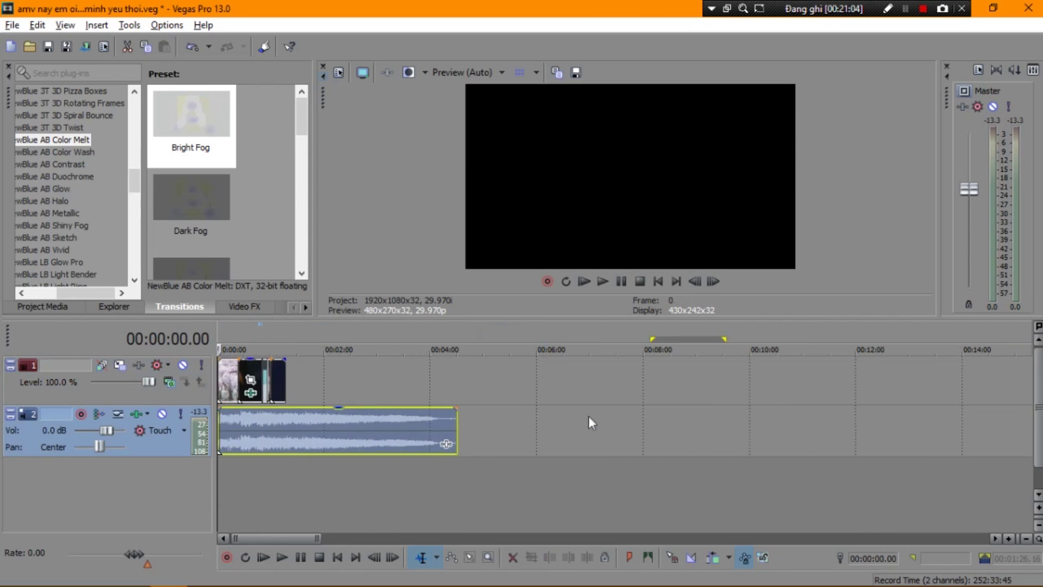
scroll(588, 418, up, 3)
right_click(433, 414)
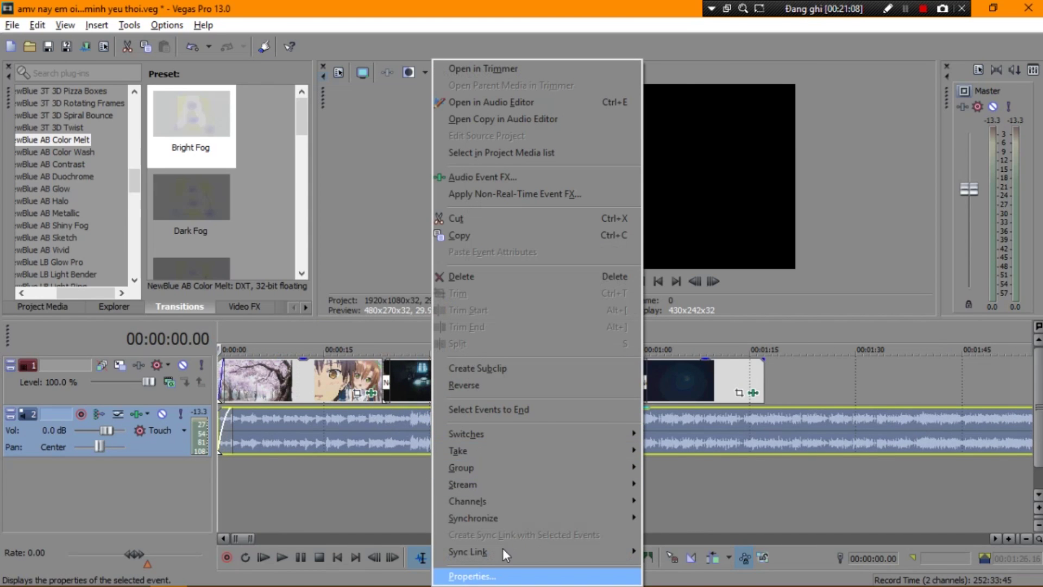
click(503, 575)
click(511, 251)
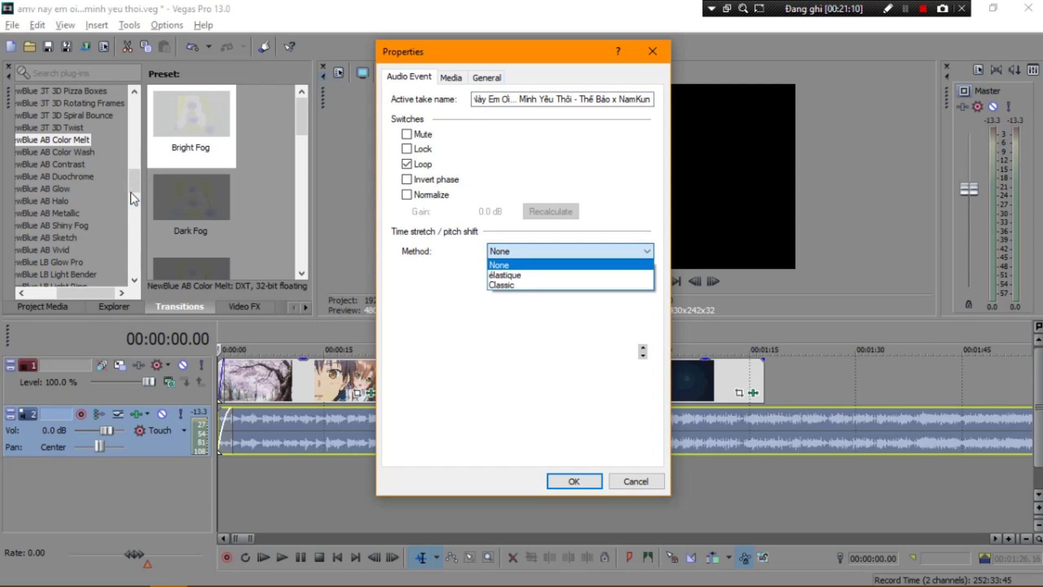
click(533, 275)
double_click(608, 332)
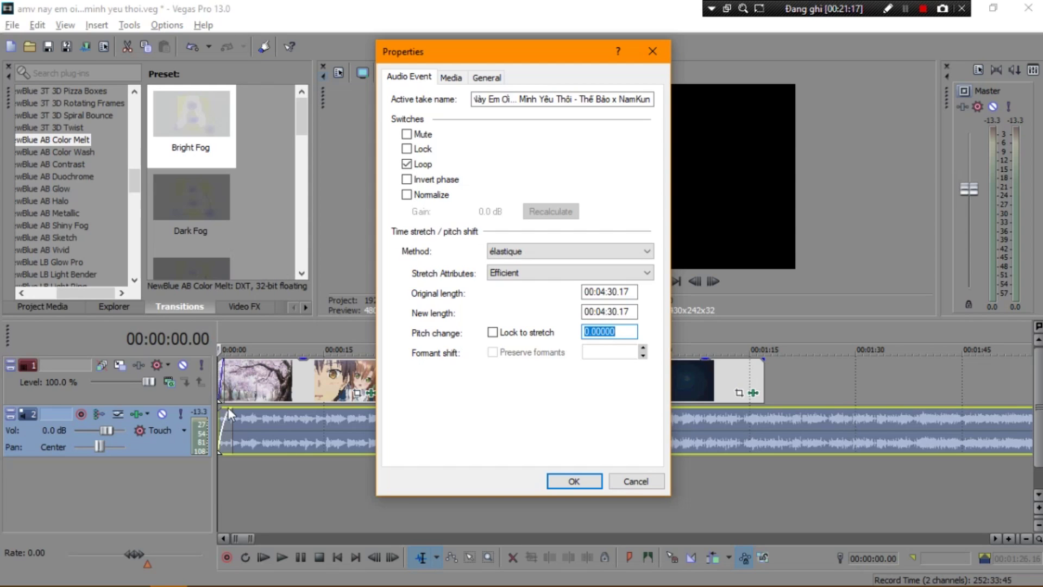
text(5)
drag(642, 483, 512, 450)
click(573, 481)
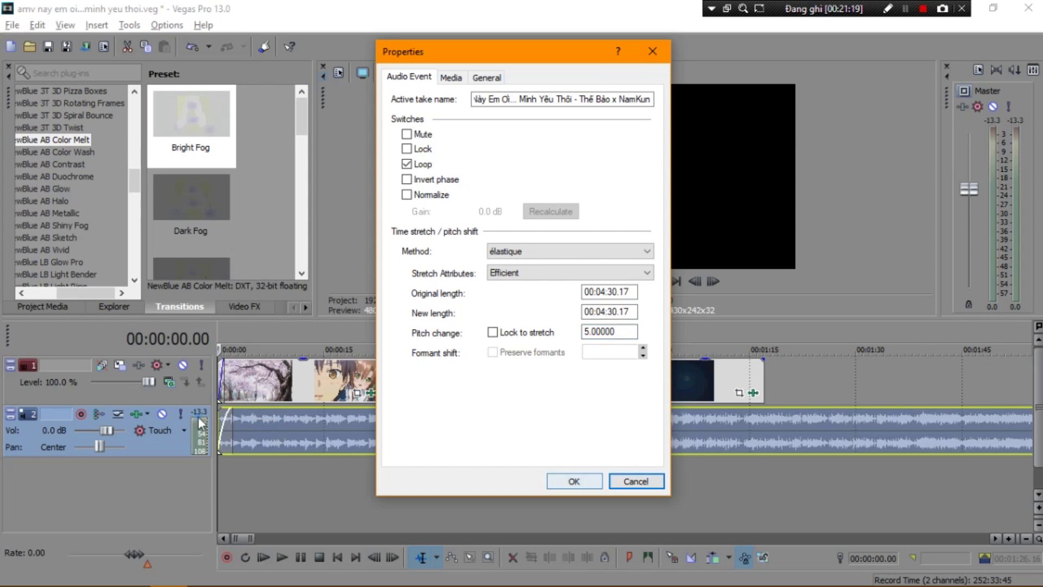
Listen to the pitch-shifted music from the start of the timeline and check the extent of the music event
key(space)
scroll(475, 383, up, 10)
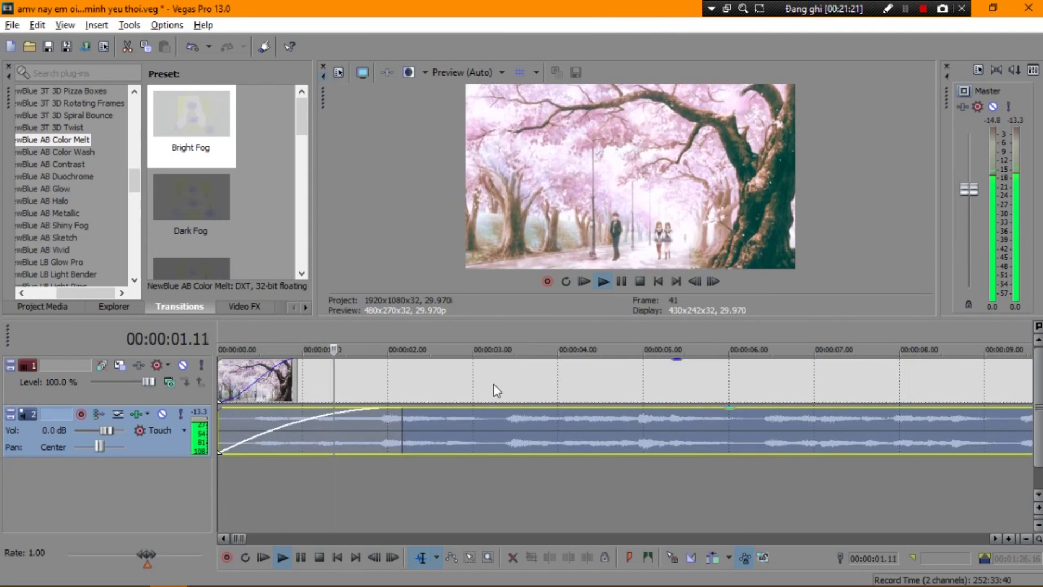
scroll(496, 385, down, 6)
key(space)
scroll(497, 408, down, 4)
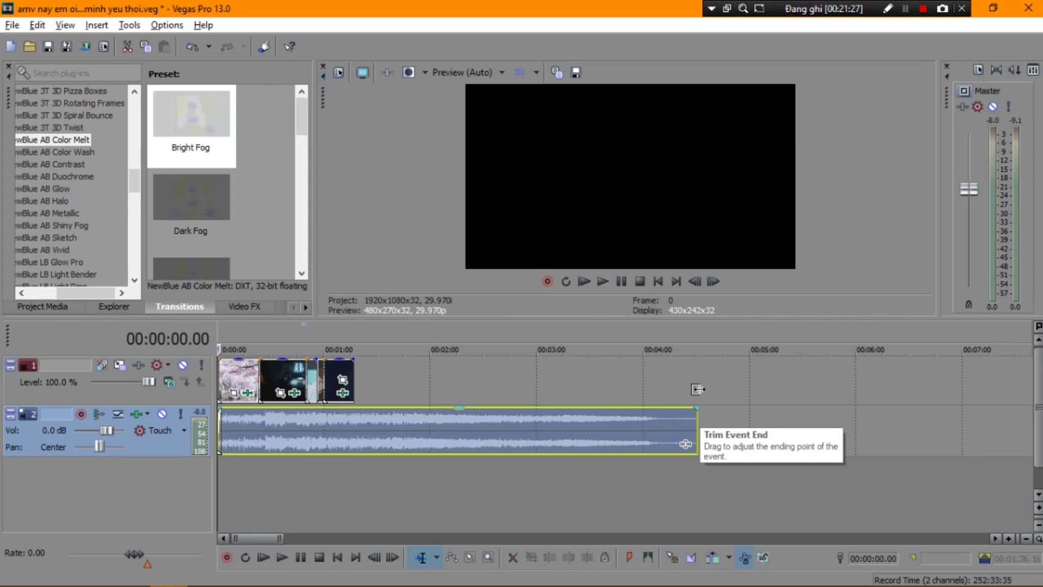
drag(686, 444, 482, 444)
key(space)
scroll(526, 394, up, 4)
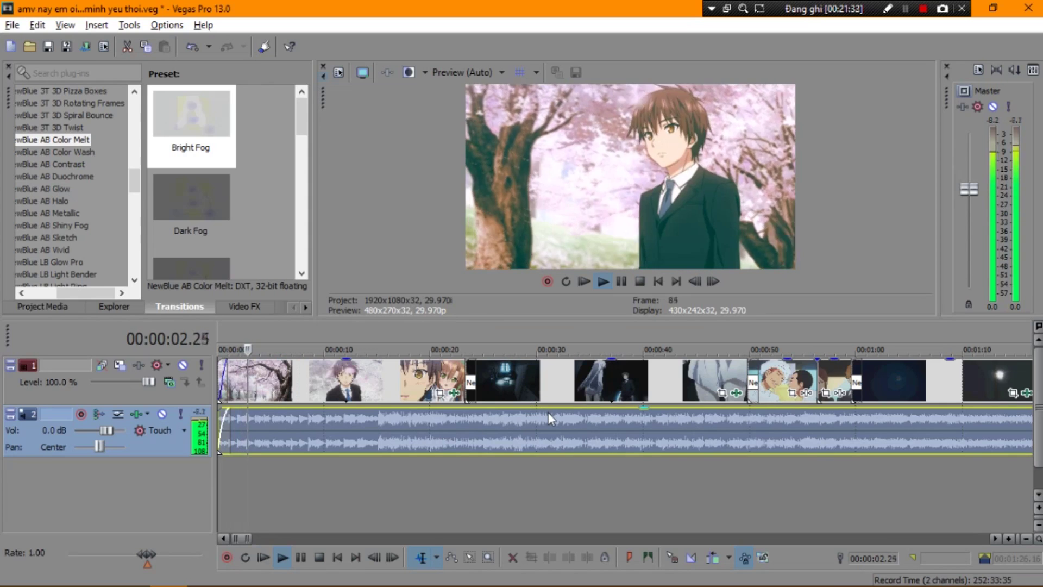
key(space)
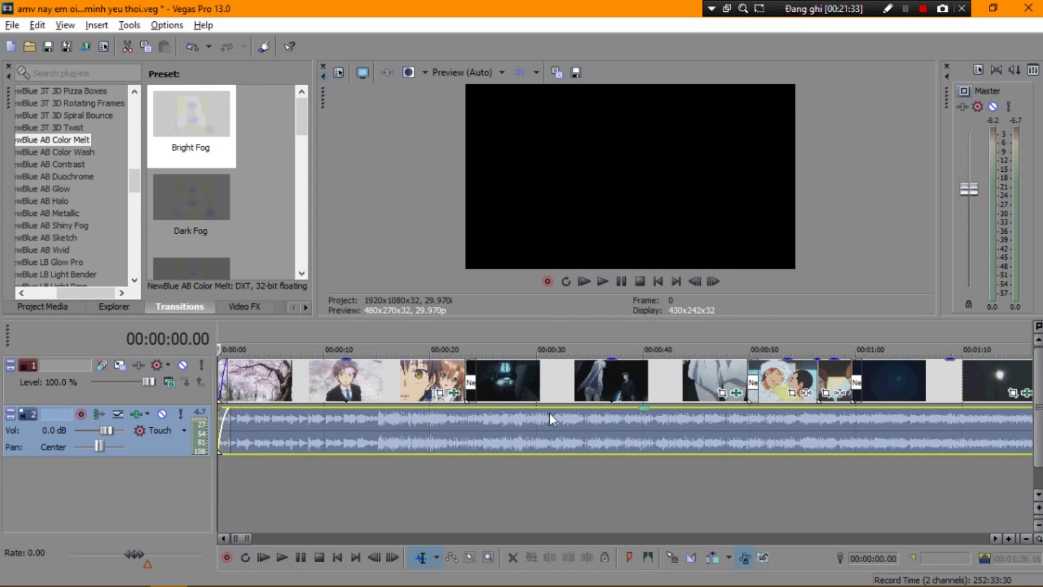
Undo the music's pitch change and briefly replay the opening
key(ctrl+z)
key(space)
key(space)
scroll(566, 400, down, 5)
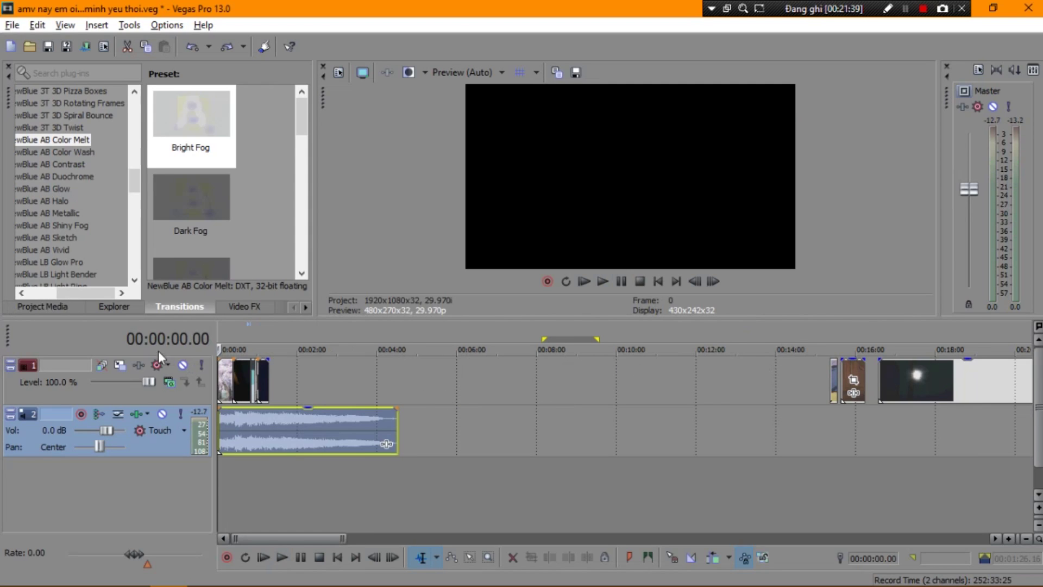
scroll(650, 382, down, 3)
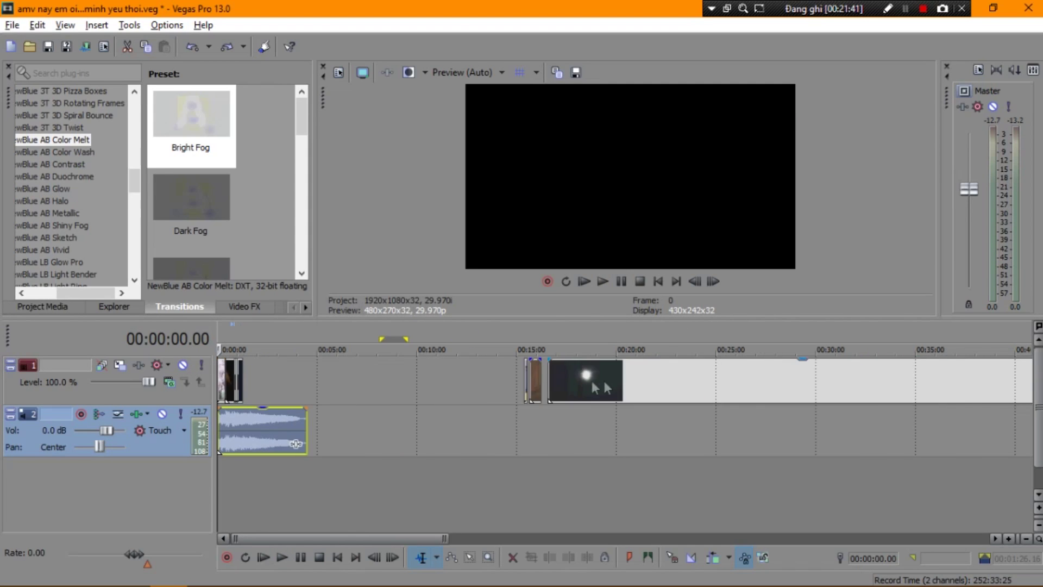
scroll(457, 368, up, 6)
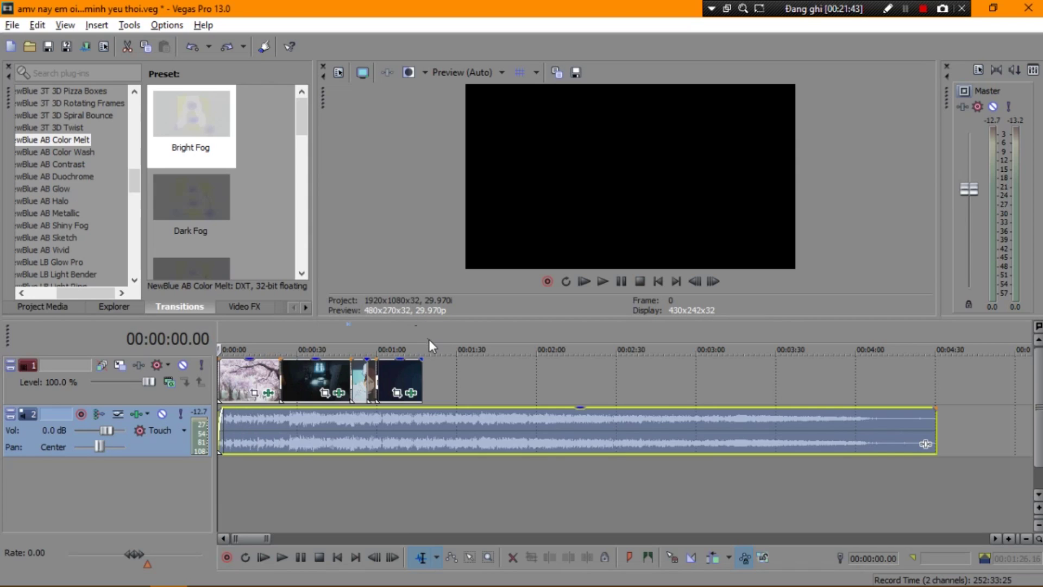
click(420, 381)
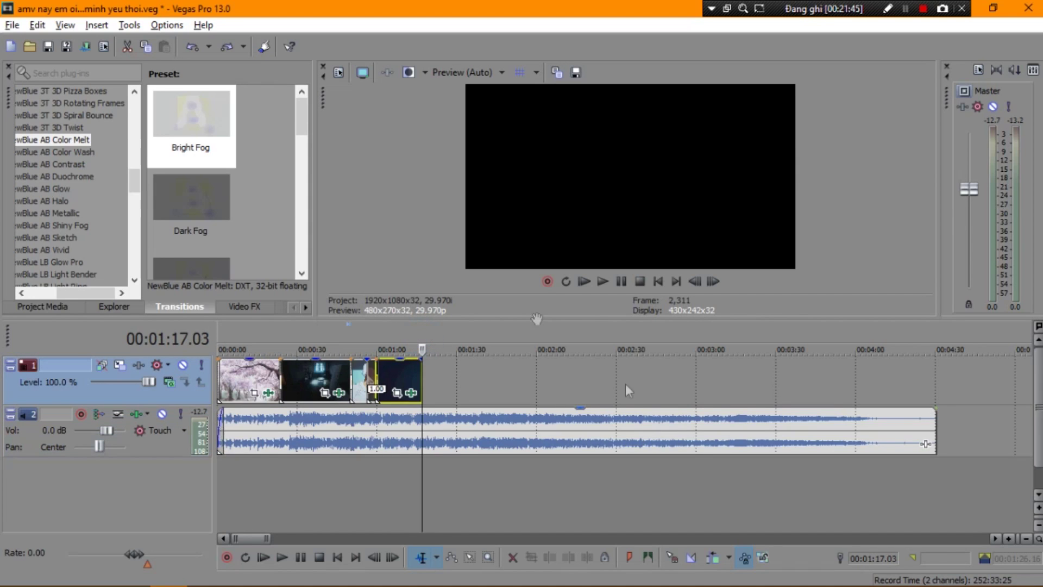
scroll(756, 380, down, 2)
scroll(755, 378, up, 2)
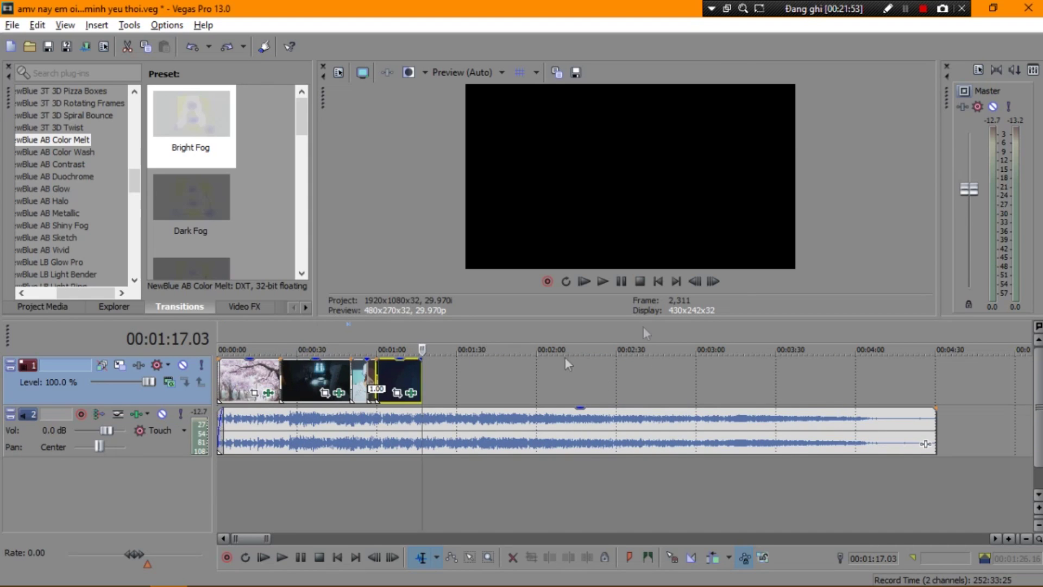
scroll(869, 392, down, 6)
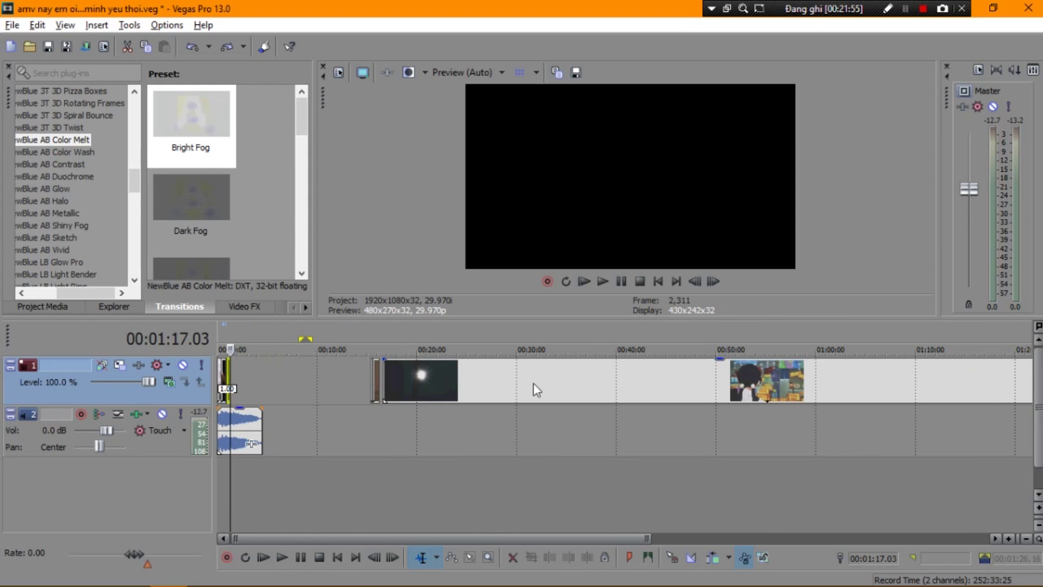
scroll(533, 383, up, 1)
scroll(535, 389, up, 5)
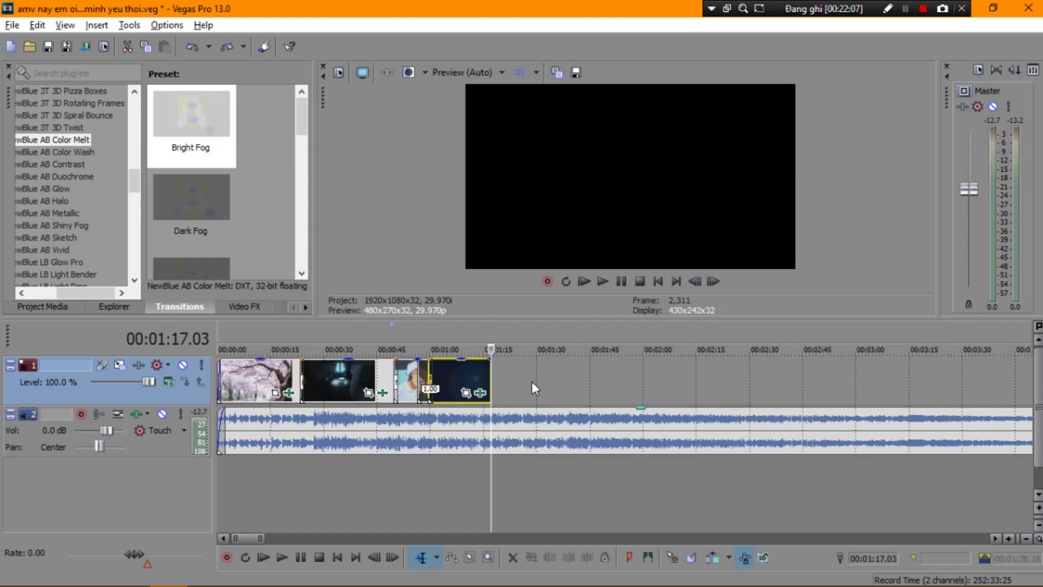
scroll(364, 427, down, 3)
scroll(380, 416, up, 4)
scroll(383, 412, down, 4)
scroll(433, 306, up, 5)
scroll(433, 306, down, 5)
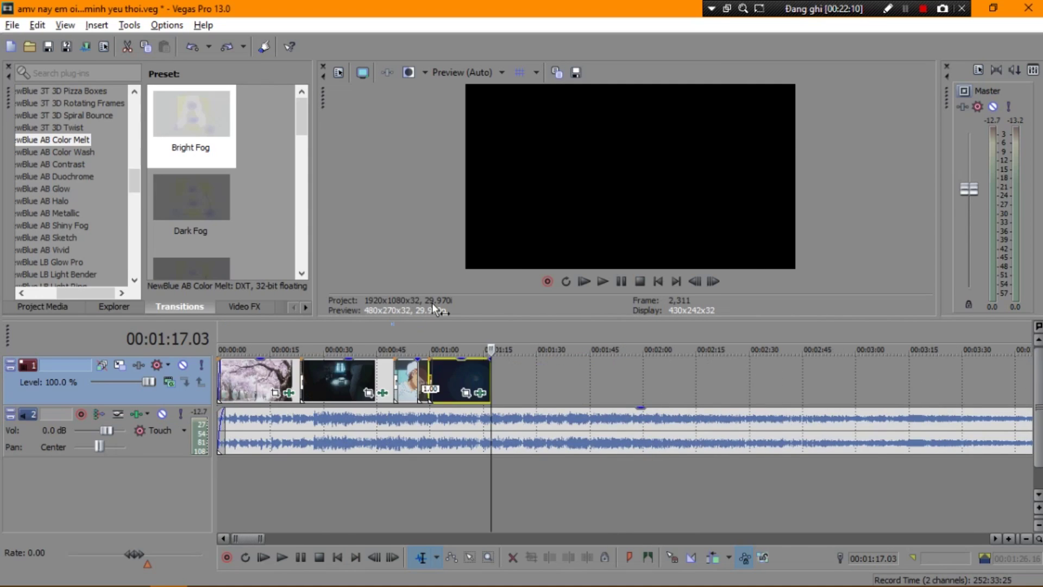
scroll(437, 314, up, 4)
scroll(437, 314, up, 4)
scroll(460, 330, down, 4)
scroll(398, 385, down, 6)
Return the playhead to the start of the timeline and select the music event
key(Home)
drag(304, 392, 263, 402)
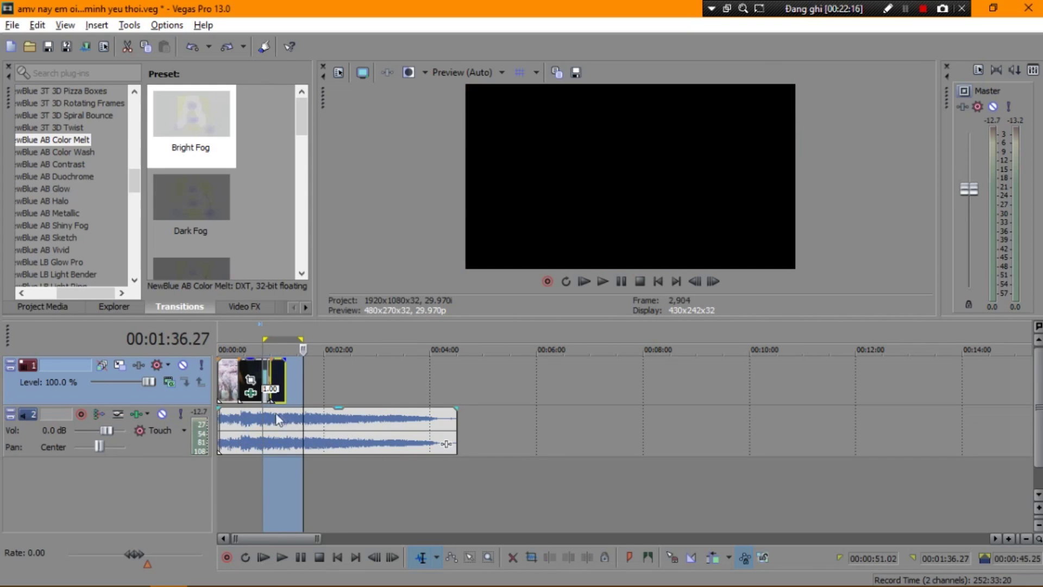
click(222, 404)
scroll(223, 399, up, 4)
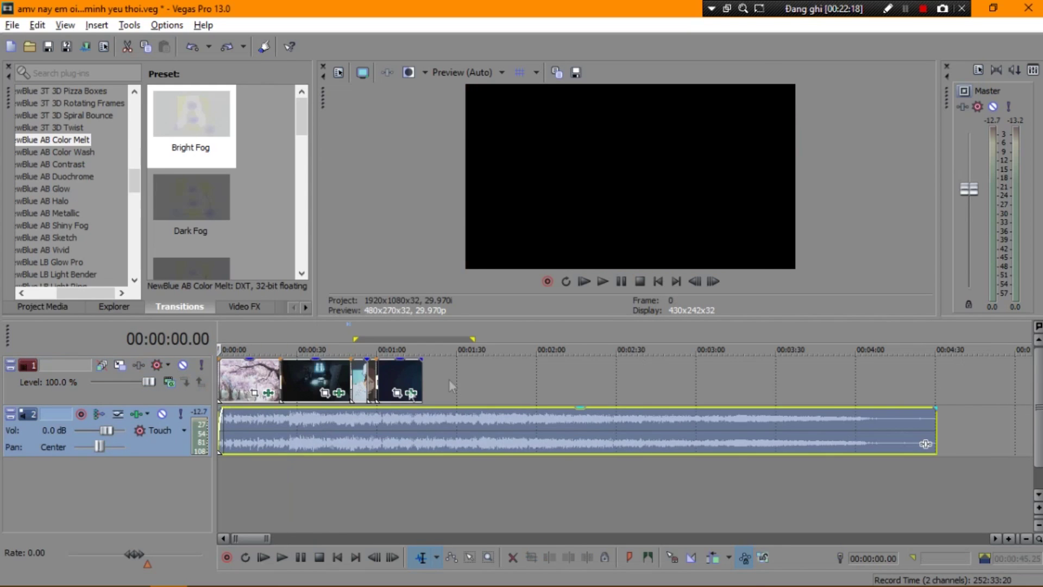
Set the loop region to span the entire music event and return the playhead to the start of the timeline
click(934, 385)
click(936, 434)
key(o)
click(935, 437)
key(ctrl+Home)
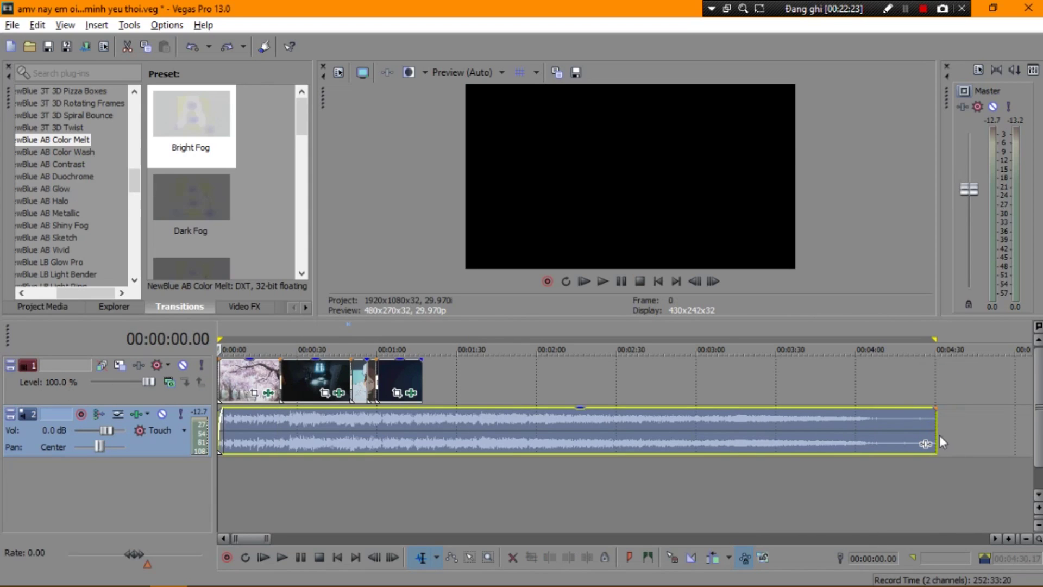
click(935, 393)
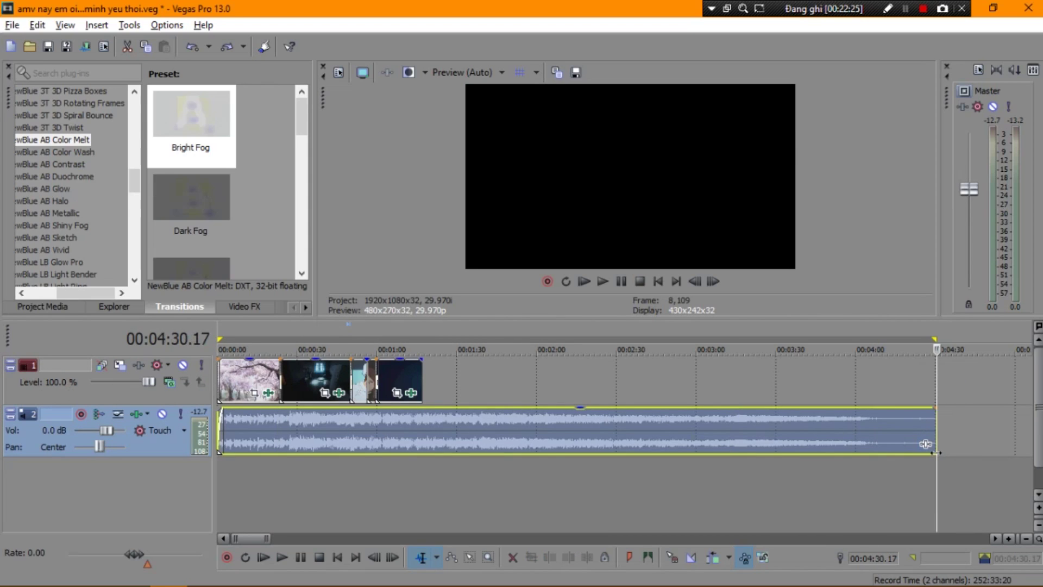
drag(935, 452, 217, 381)
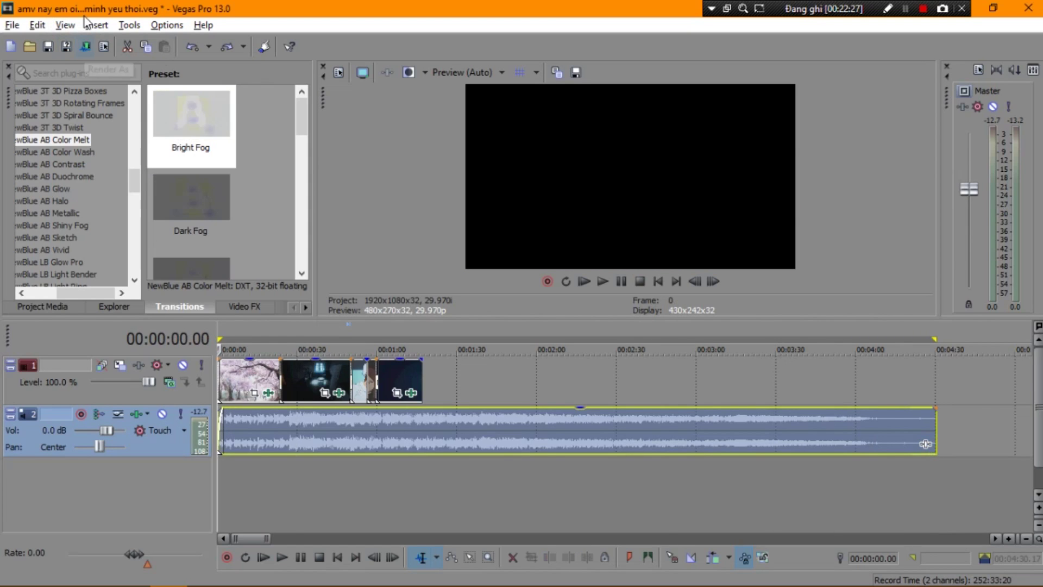
Open the Render As dialog for the project
click(83, 15)
click(218, 27)
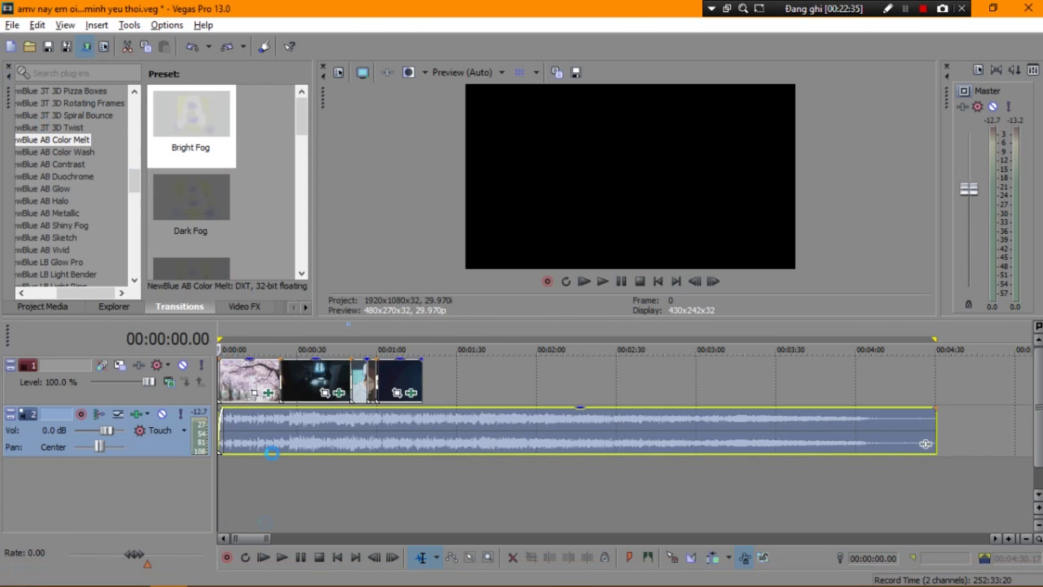
click(206, 574)
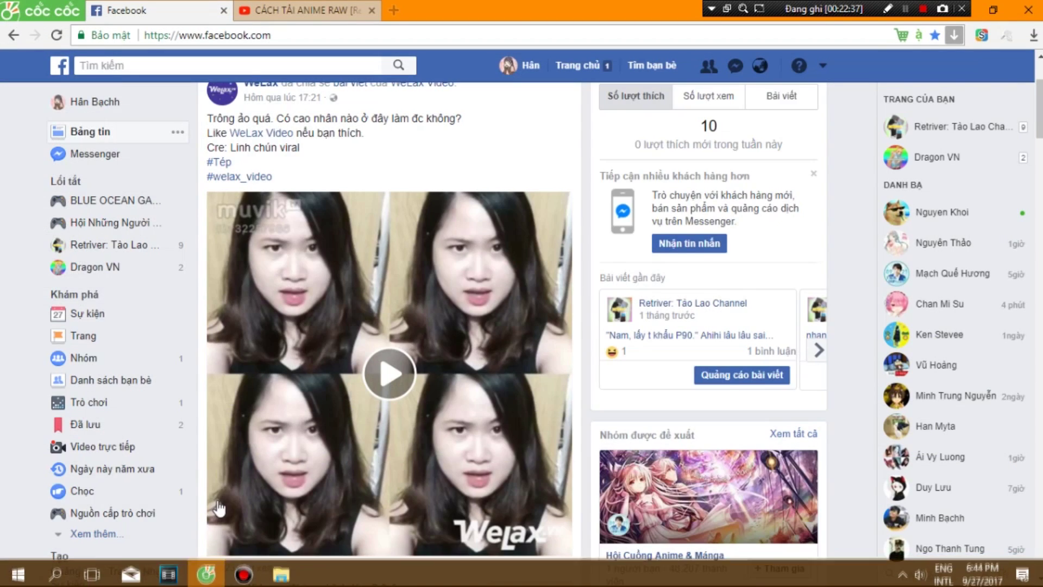
scroll(219, 508, down, 5)
click(169, 573)
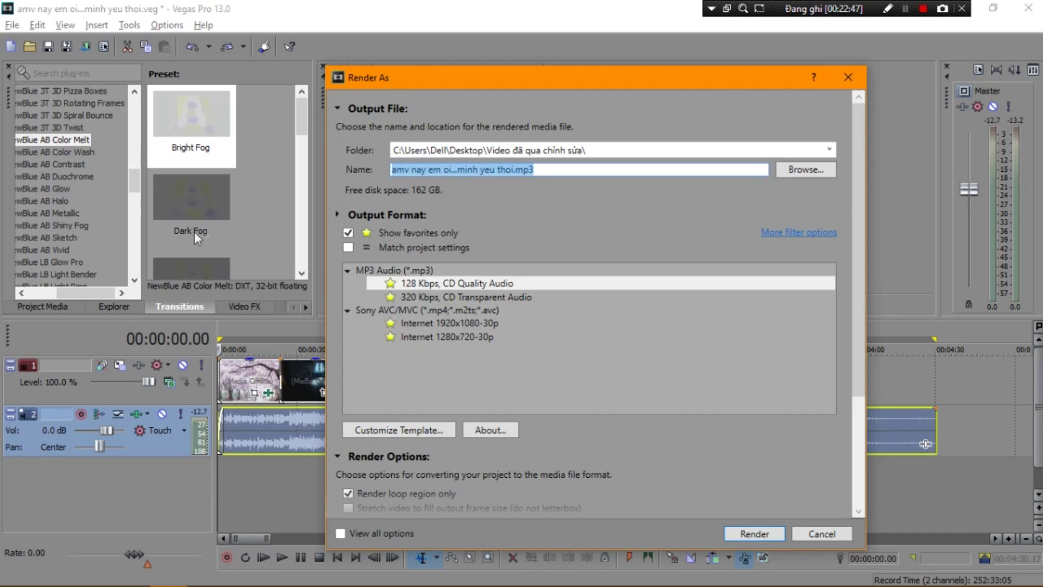
Show all render formats, browse the Sony AVC/MVC templates, and restrict the list to favorites again
click(347, 232)
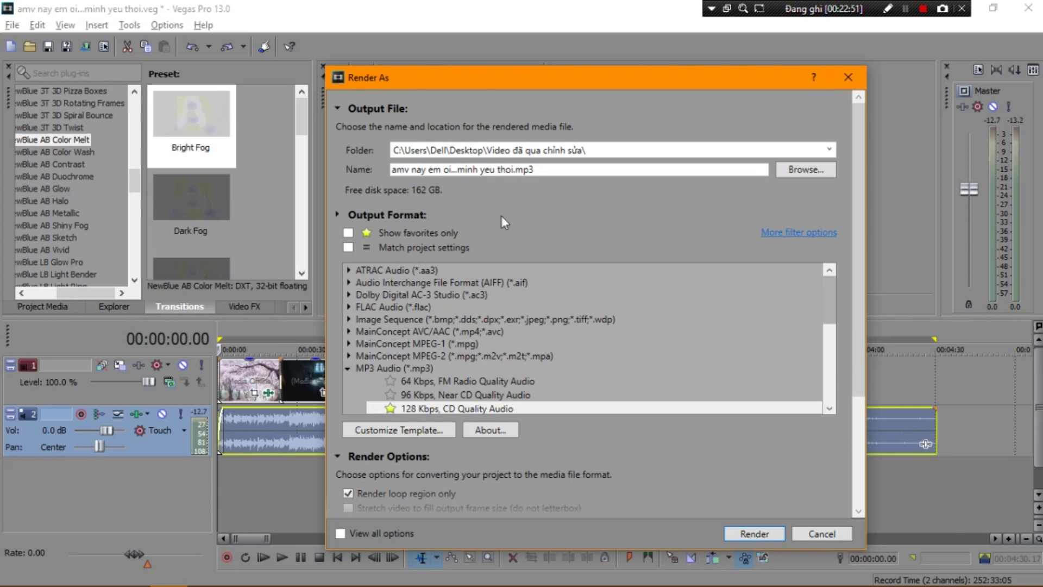
scroll(502, 233, down, 7)
scroll(500, 291, down, 2)
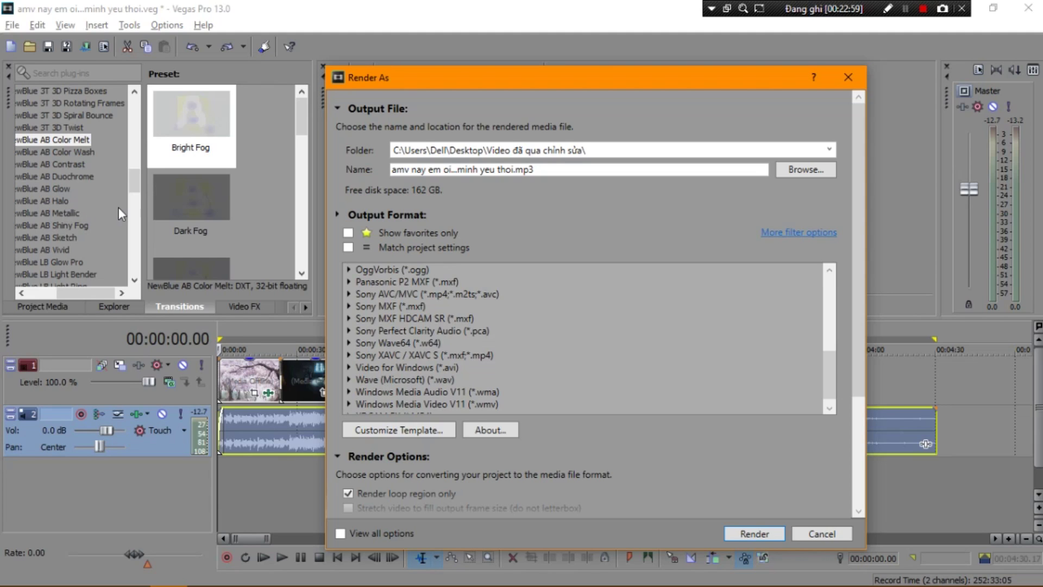
key(s)
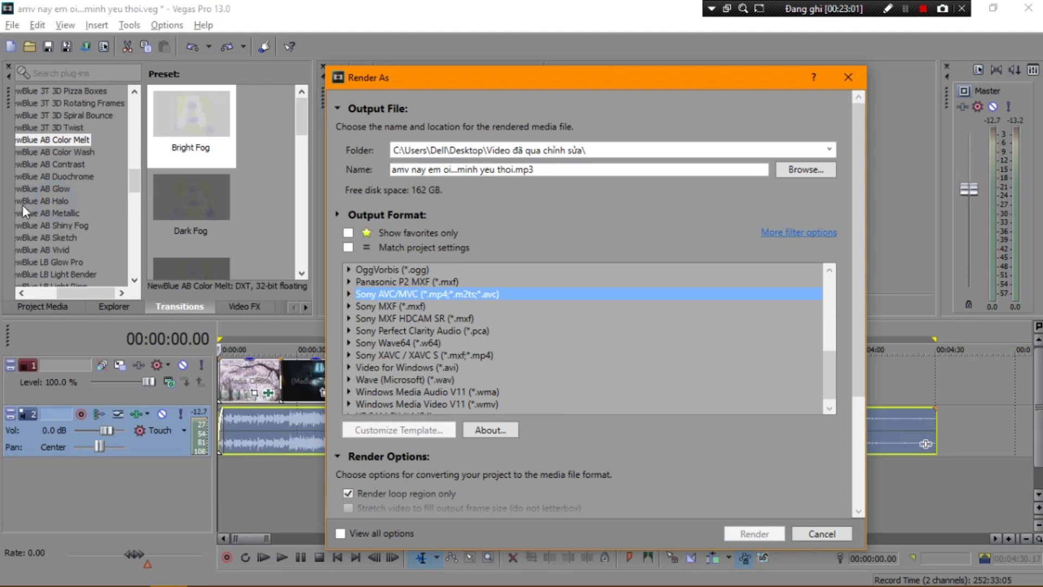
key(Right)
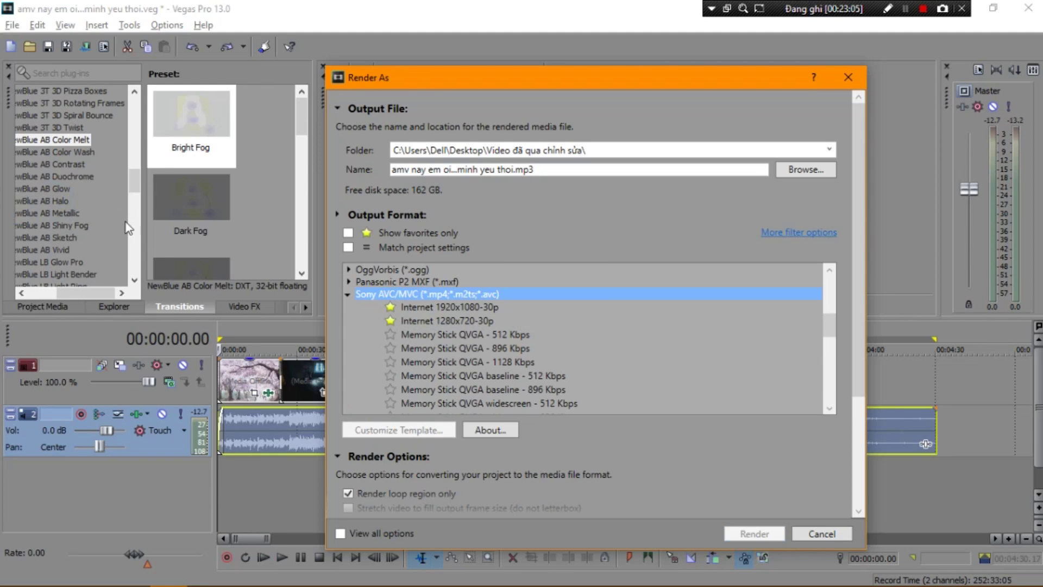
key(space)
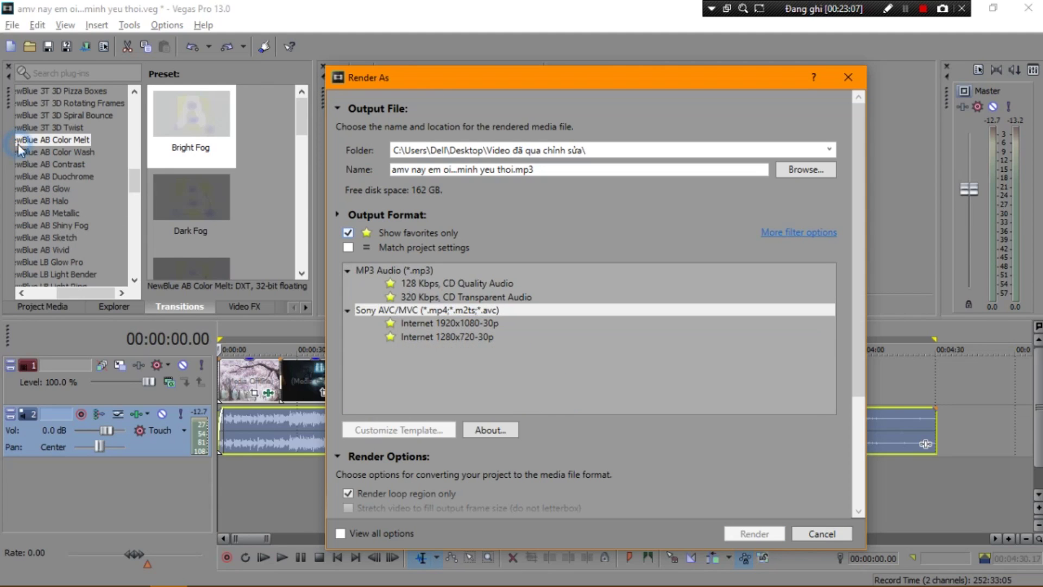
Select the Sony AVC/MVC template Internet 1920x1080-30p, check the bit rate in its custom settings and accept them
key(Down)
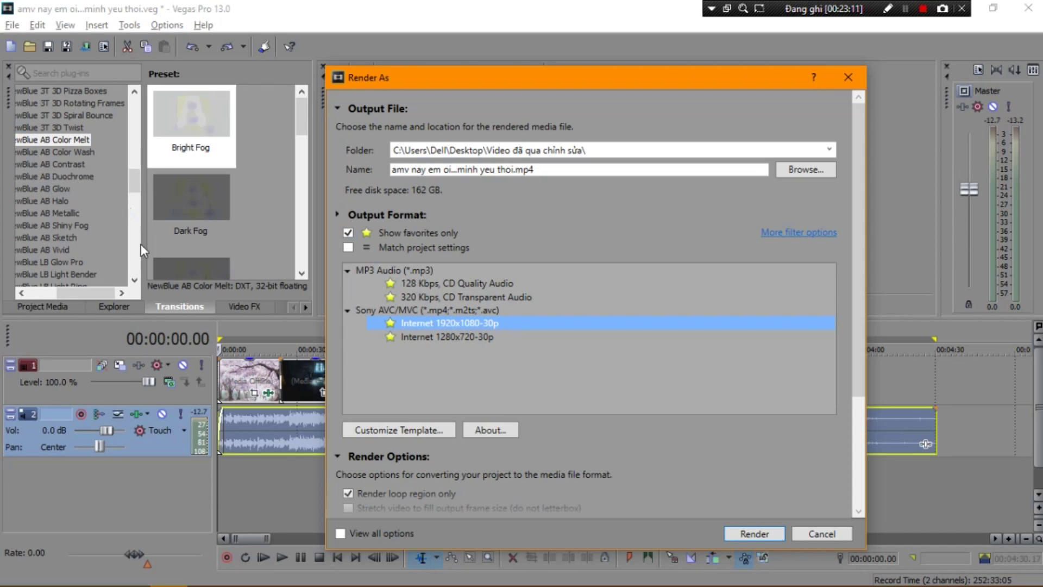
key(Tab)
key(space)
key(Tab)
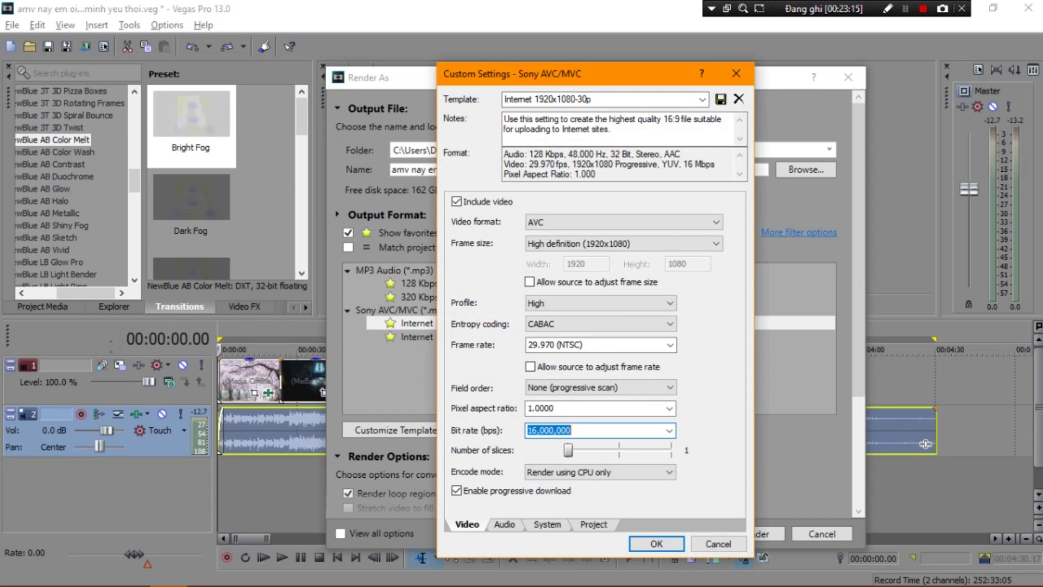
click(537, 430)
key(Return)
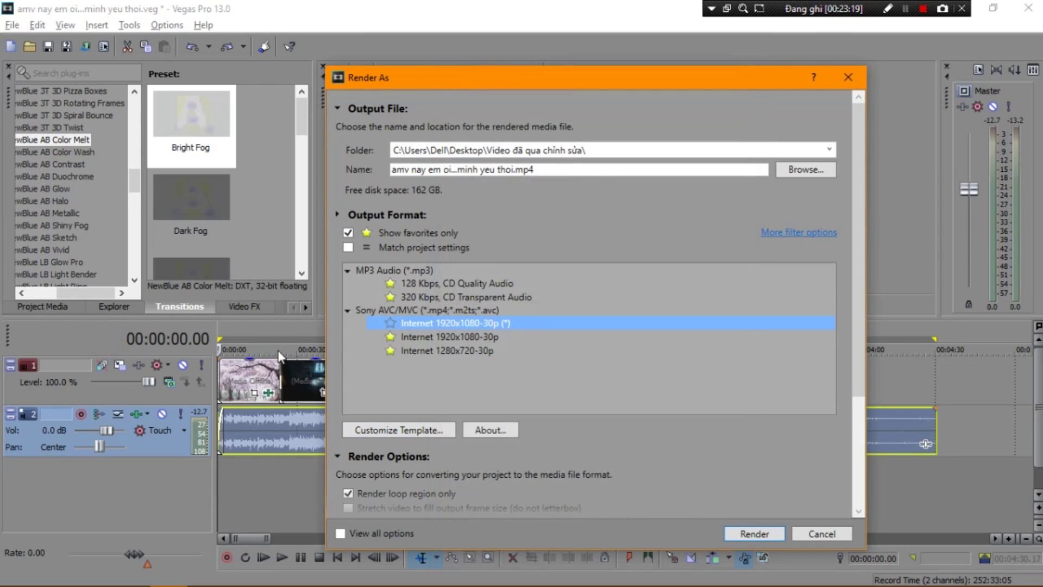
Leave the Render As dialog without rendering and return to the project timeline
click(507, 50)
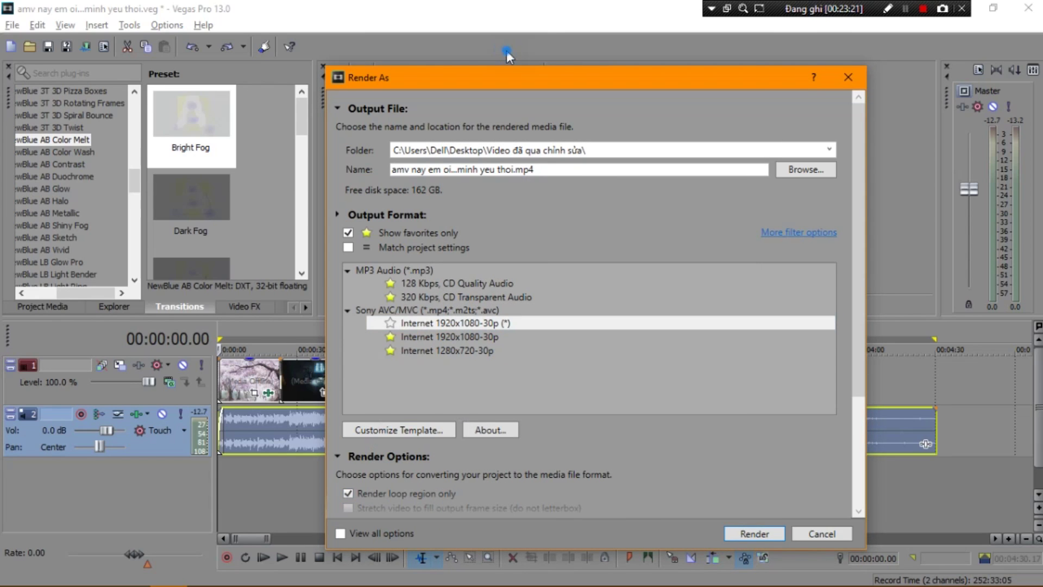
click(450, 444)
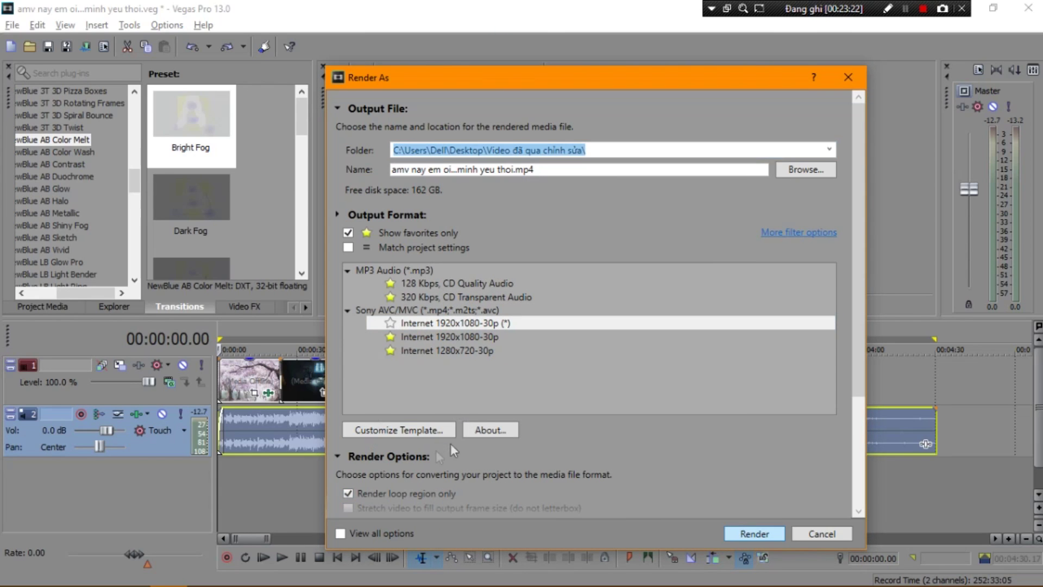
key(alt+Tab)
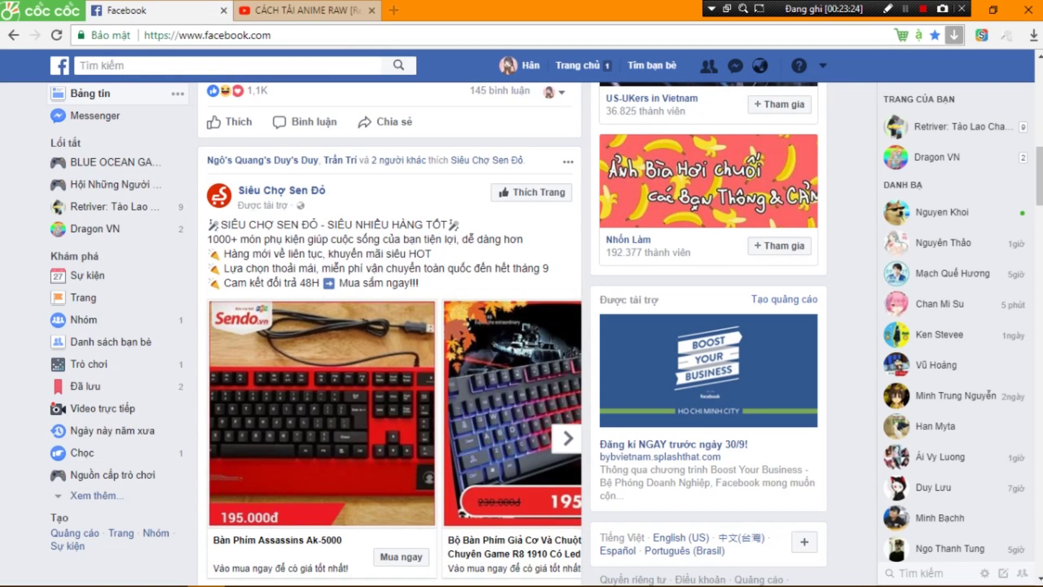
click(169, 571)
Place the playhead past the end of the music and examine the remaining clips farther along the video track
scroll(443, 400, down, 4)
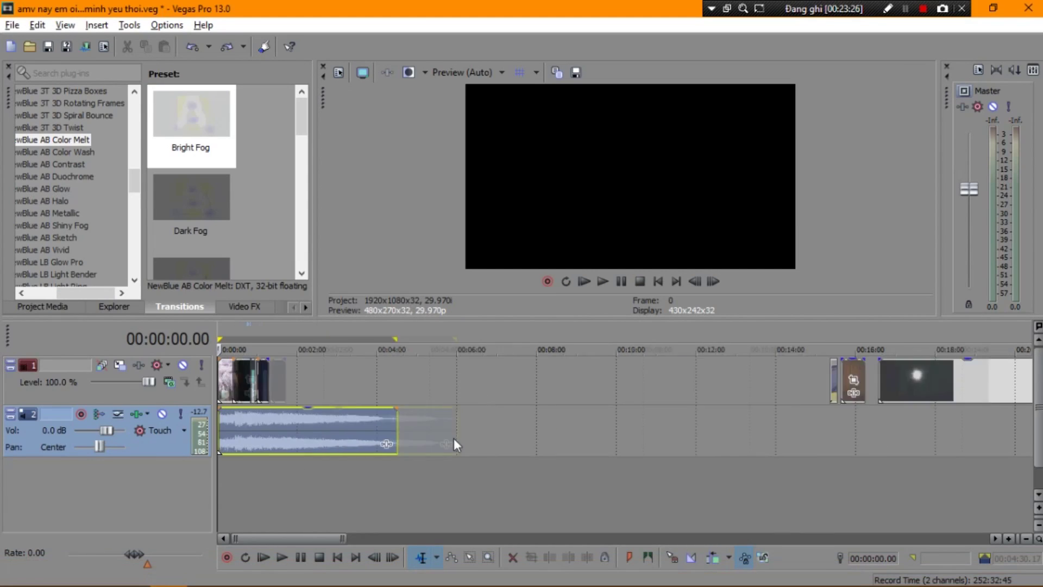
click(382, 368)
scroll(383, 367, down, 4)
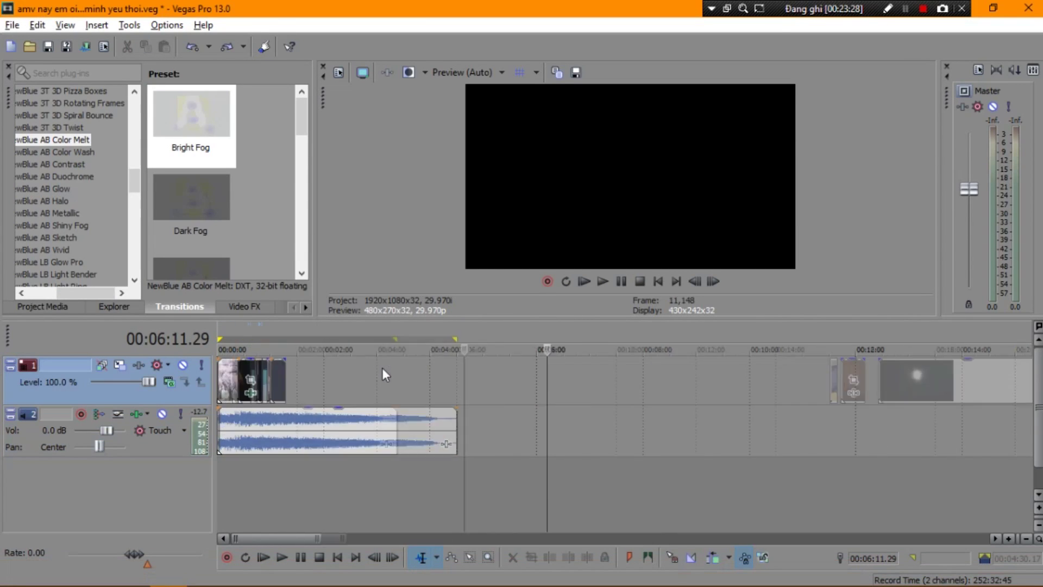
scroll(382, 368, down, 2)
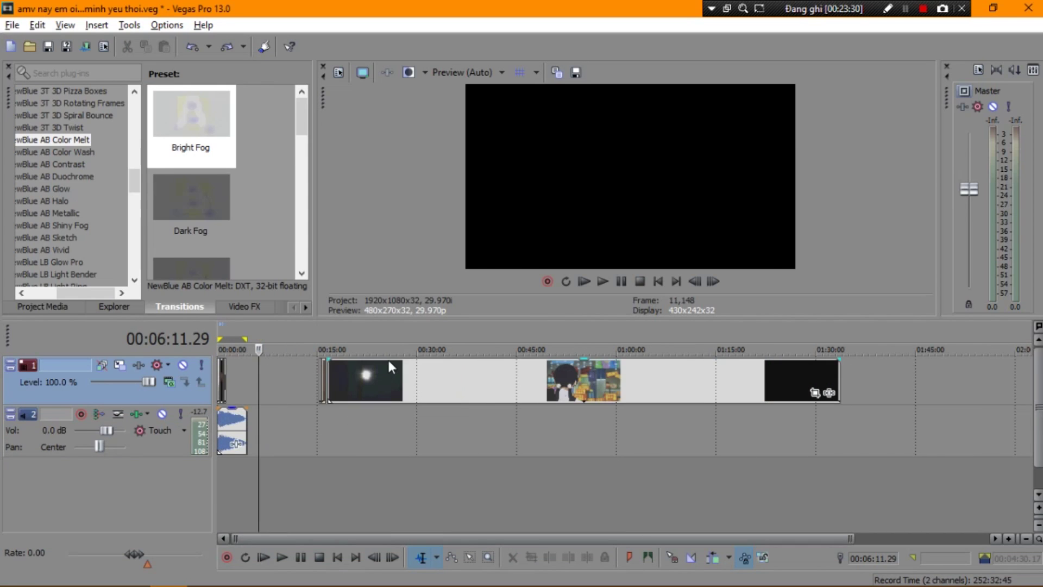
scroll(381, 380, up, 6)
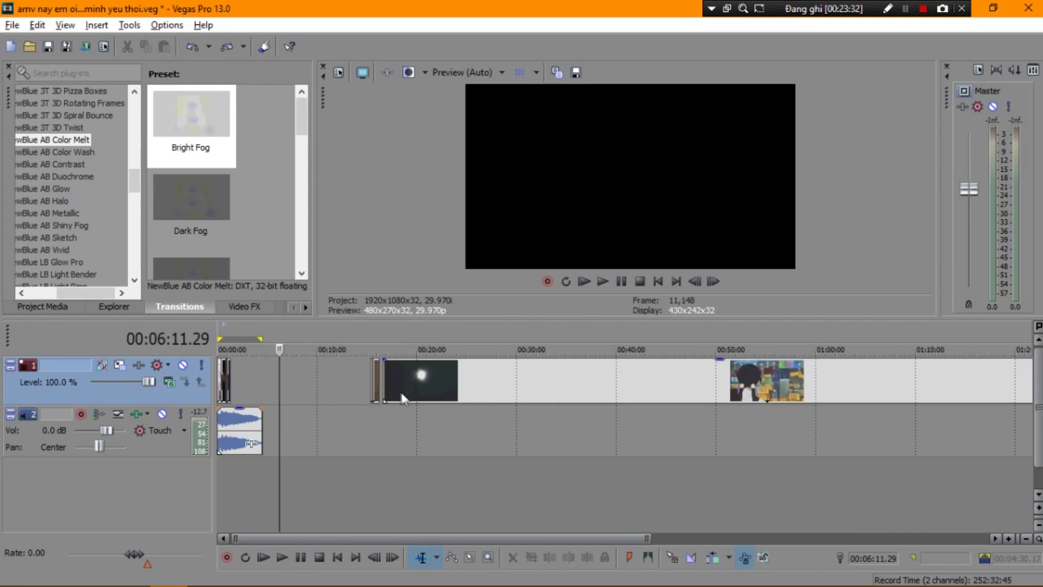
scroll(402, 395, down, 4)
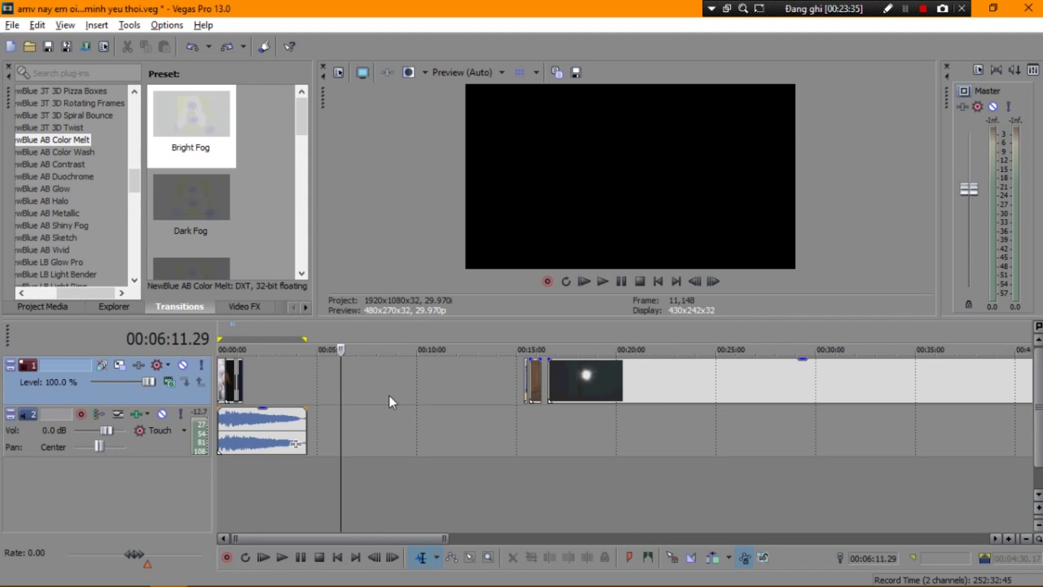